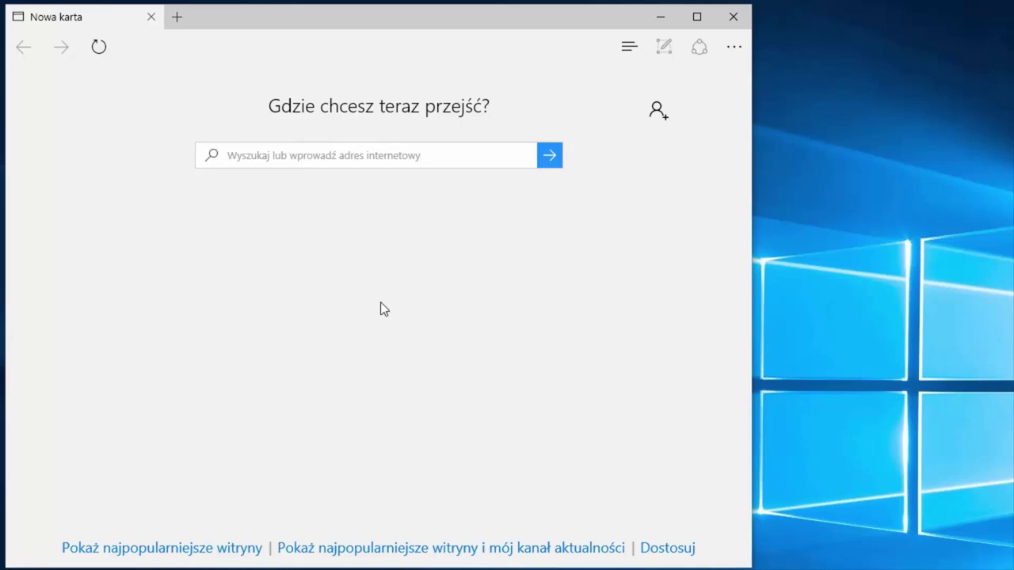
# Step: Go to putty.org and download putty.exe for Windows from the PuTTY Download Page
pyautogui.click(296, 160)
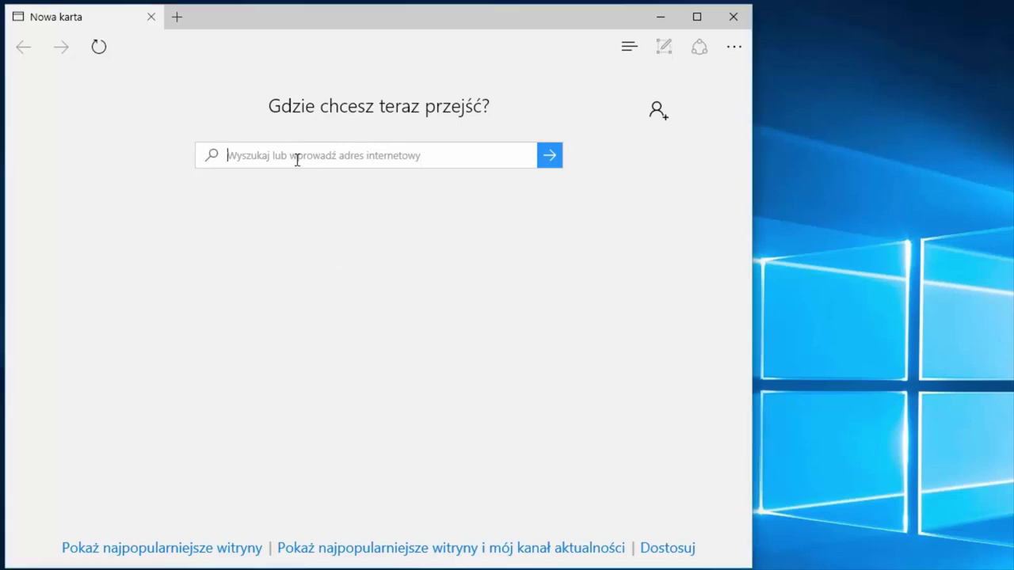
pyautogui.write('putty')
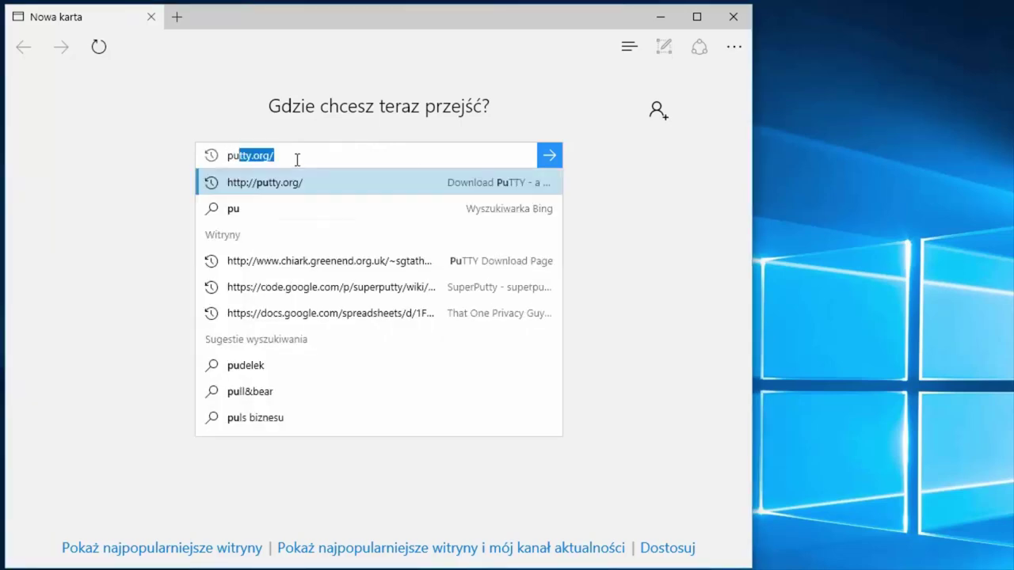
pyautogui.write('.org')
pyautogui.press('Return')
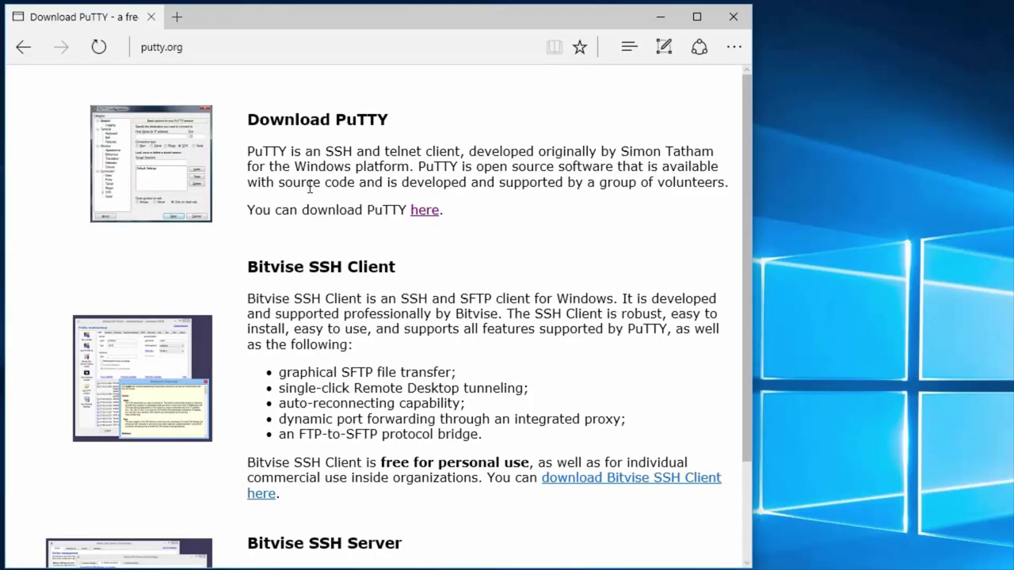
pyautogui.click(424, 211)
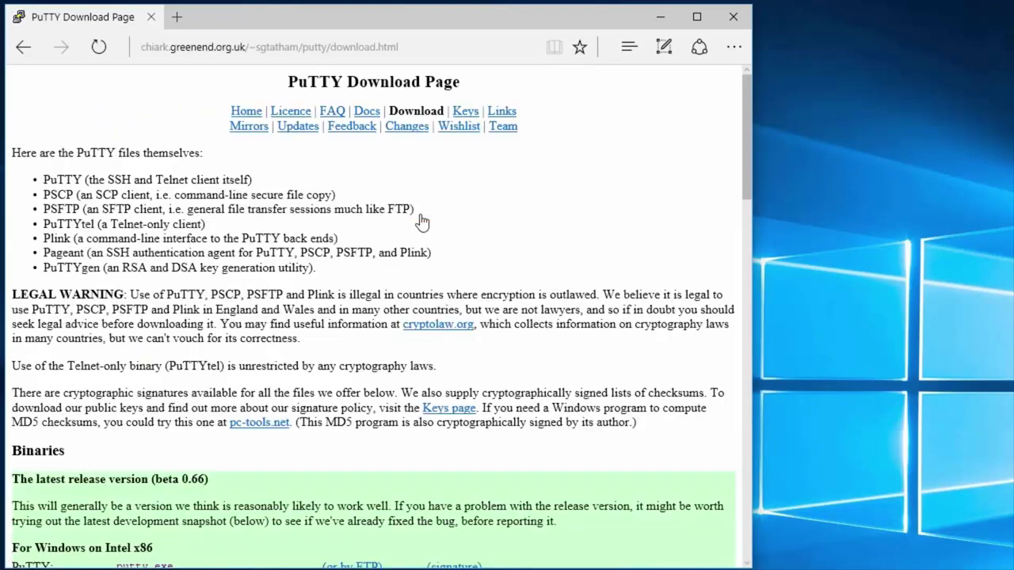
pyautogui.scroll(-2, 364, 315)
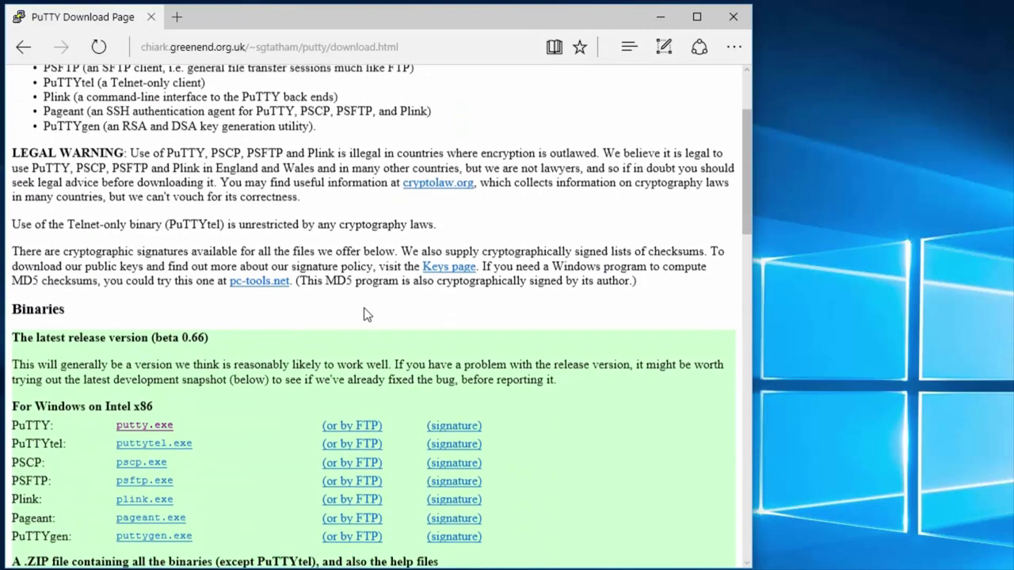
pyautogui.click(154, 417)
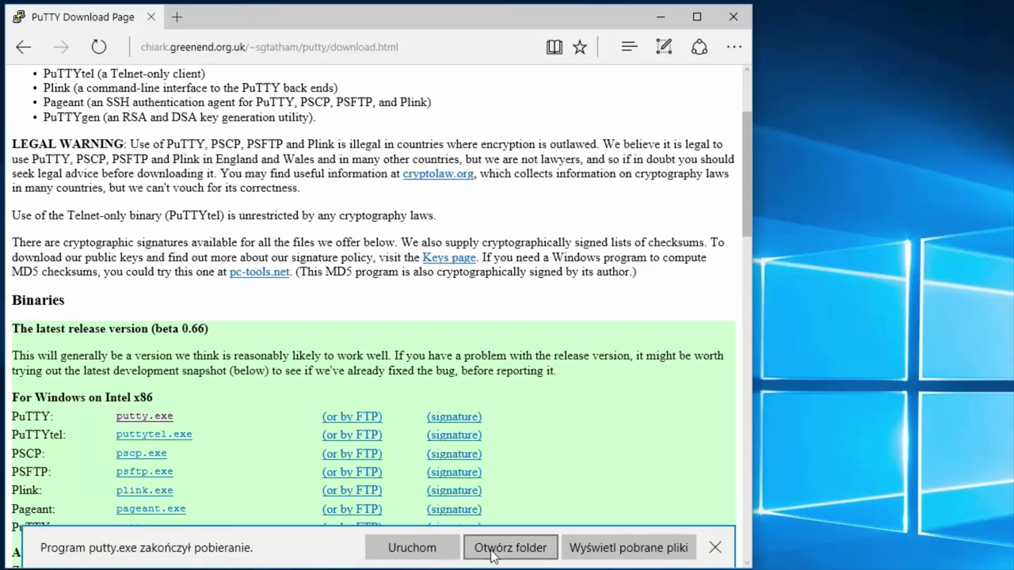
# Step: Open the Pobrane download folder and launch the downloaded putty.exe
pyautogui.click(491, 548)
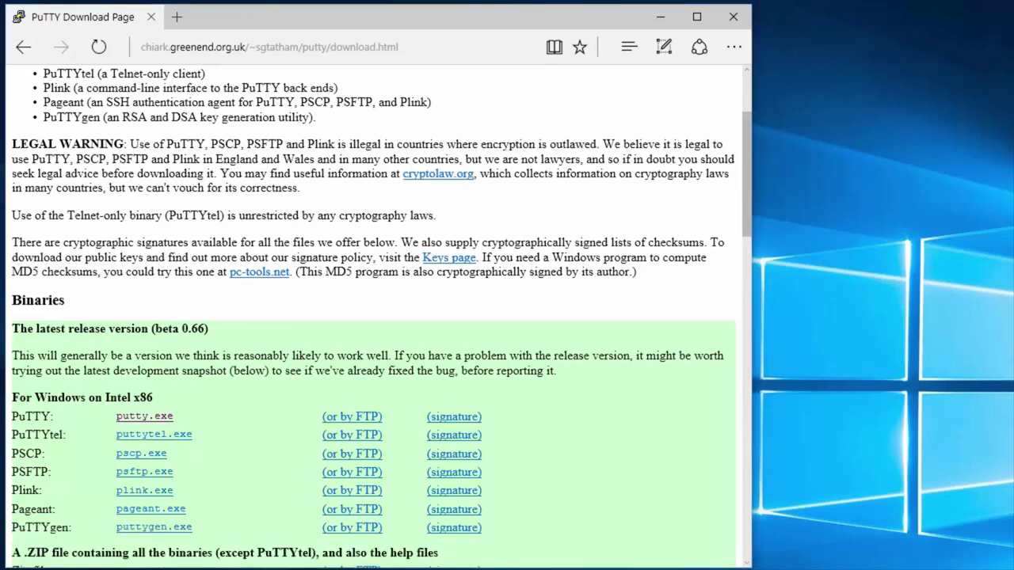
pyautogui.moveTo(281, 86); pyautogui.dragTo(393, 45)
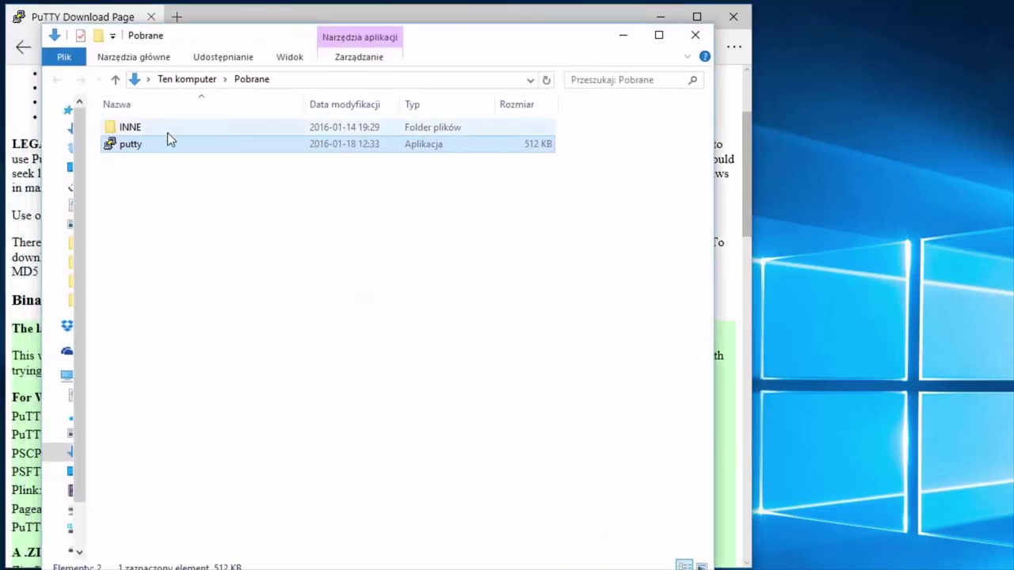
pyautogui.doubleClick(138, 145)
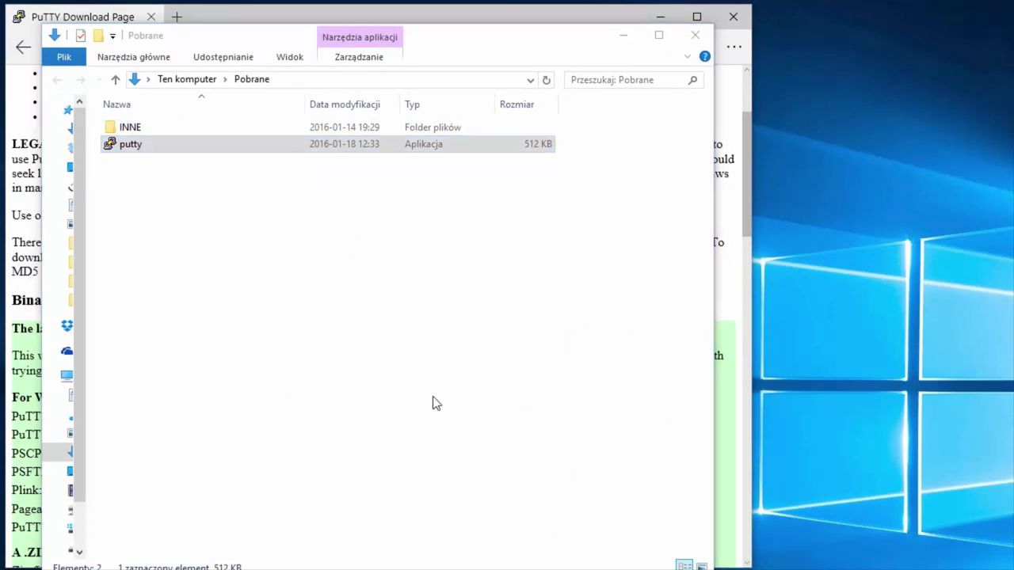
pyautogui.click(130, 150)
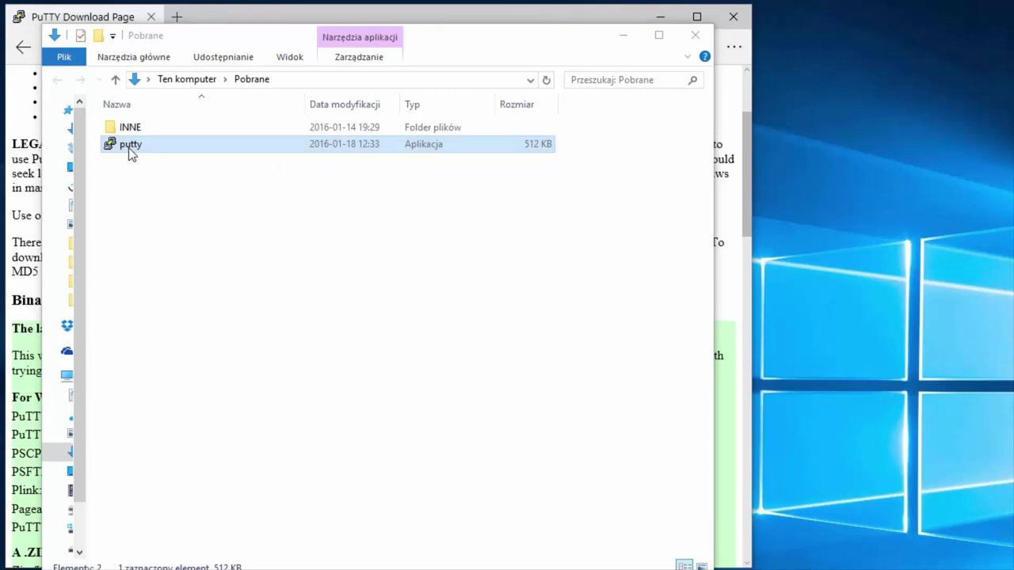
pyautogui.doubleClick(130, 151)
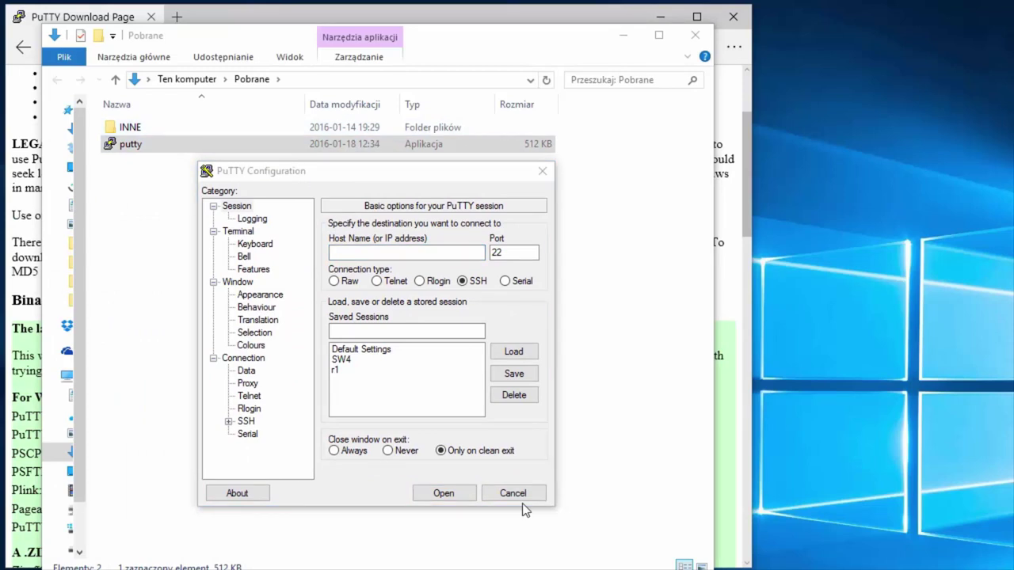
# Step: Switch the connection type through Telnet, SSH, and finally Serial
pyautogui.click(375, 281)
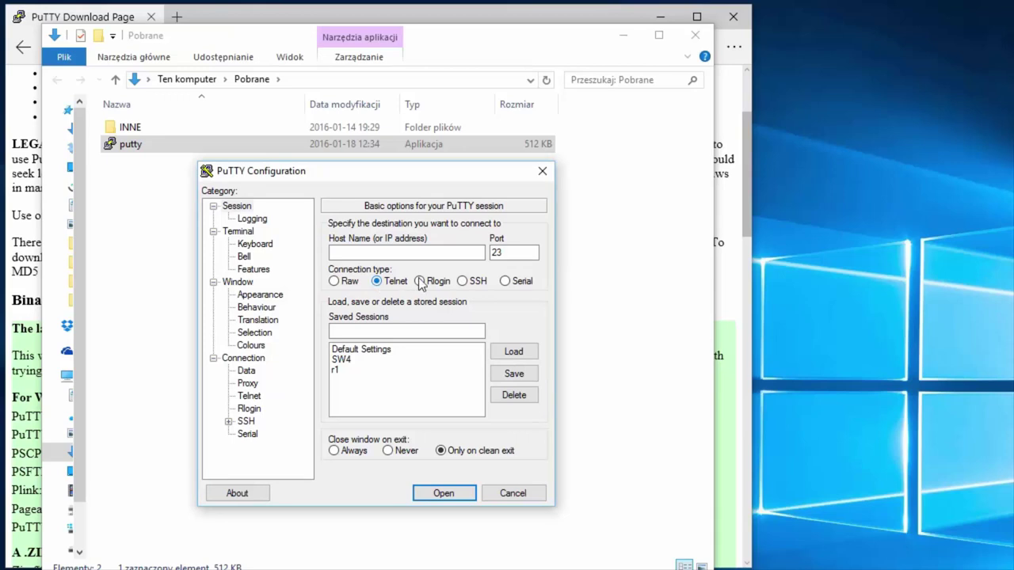
pyautogui.click(461, 282)
pyautogui.click(505, 282)
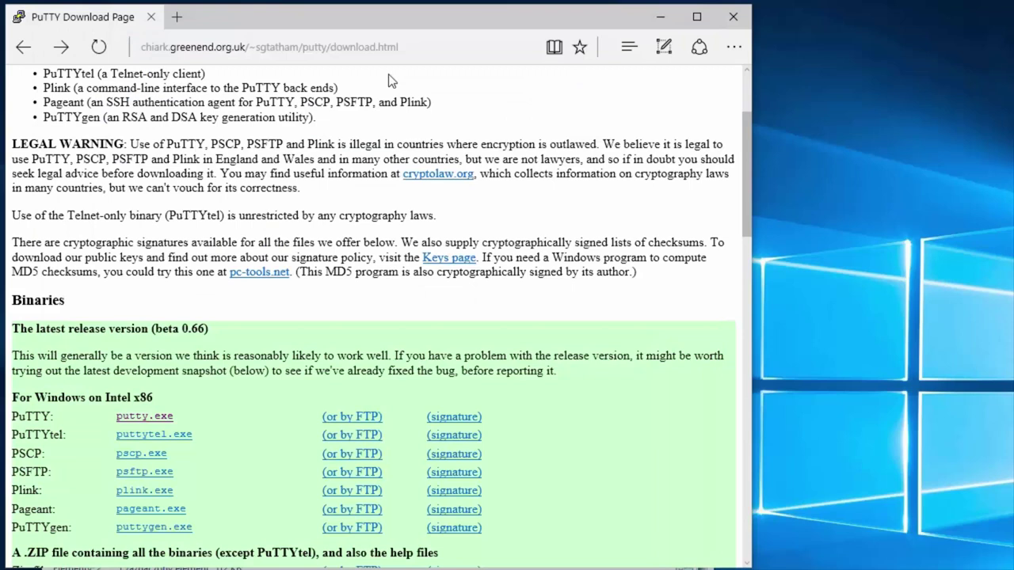
# Step: Search the web for 'super putty' and open the superputty project page
pyautogui.click(396, 47)
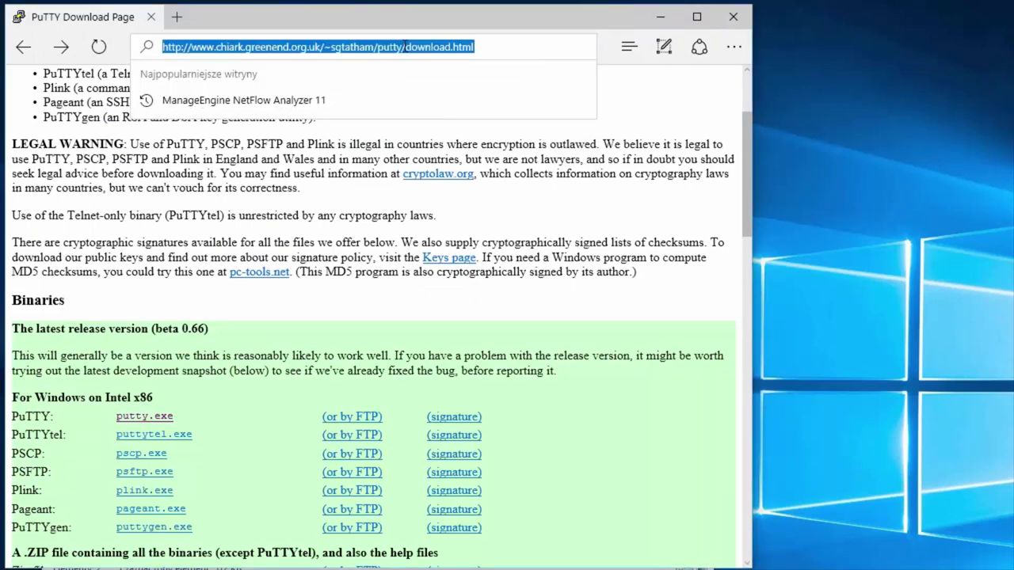
pyautogui.write('psup[')
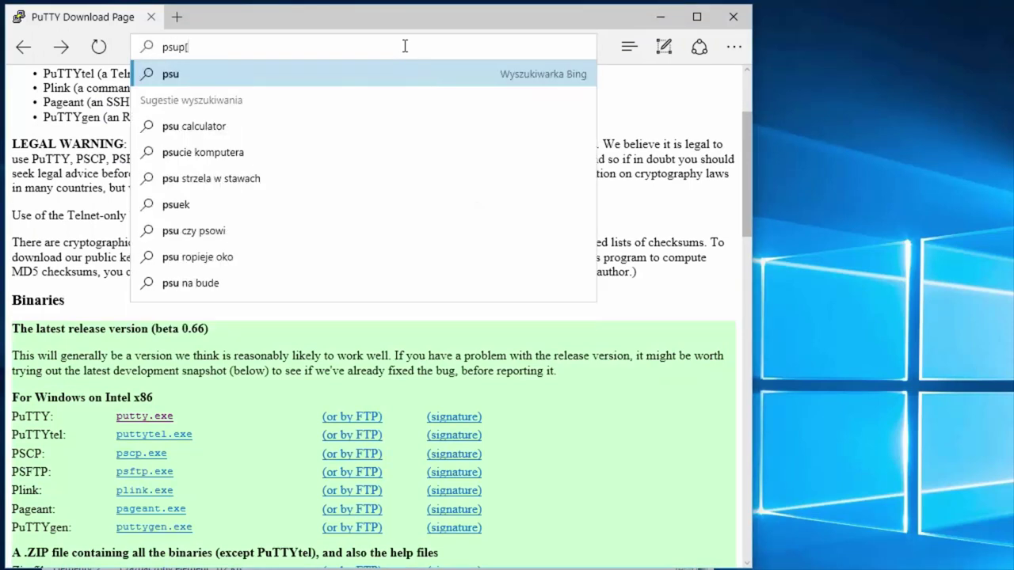
pyautogui.write('er putty')
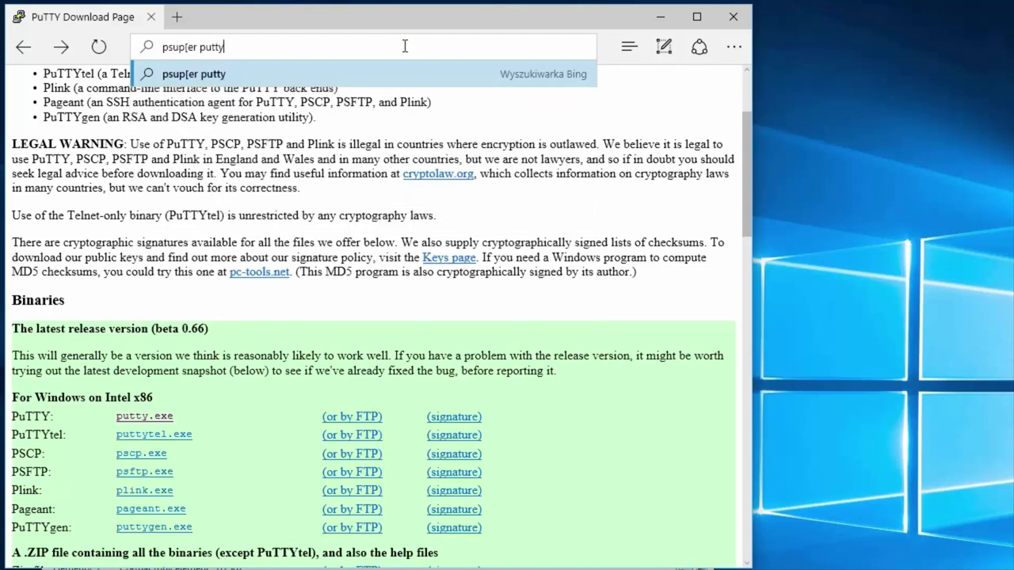
pyautogui.press('BackSpace')
pyautogui.press('BackSpace')
pyautogui.press('BackSpace')
pyautogui.press('BackSpace')
pyautogui.press('BackSpace')
pyautogui.press('BackSpace')
pyautogui.press('BackSpace')
pyautogui.press('BackSpace')
pyautogui.press('BackSpace')
pyautogui.press('BackSpace')
pyautogui.press('BackSpace')
pyautogui.press('BackSpace')
pyautogui.press('BackSpace')
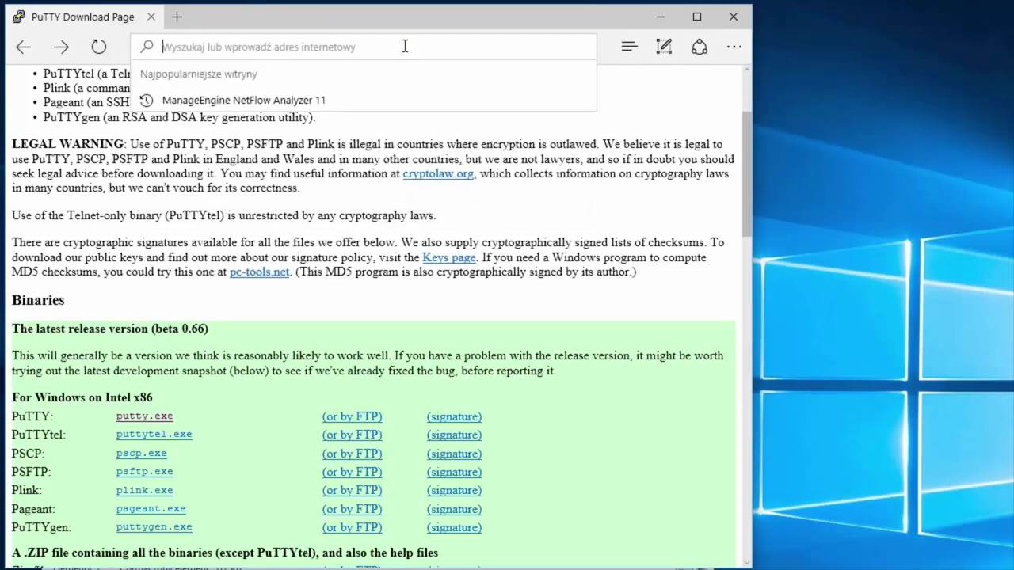
pyautogui.write('super ')
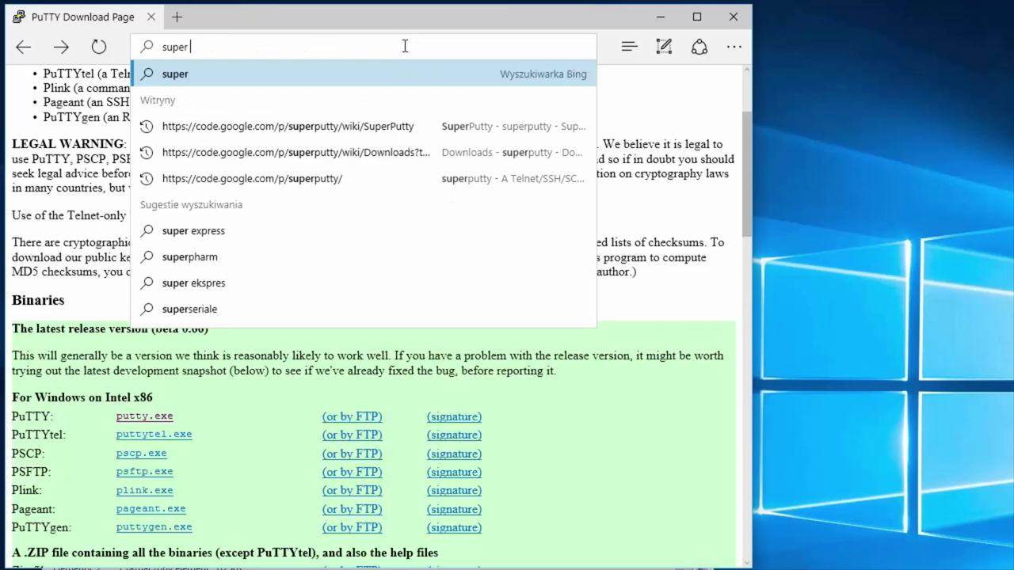
pyautogui.write('putty')
pyautogui.press('Return')
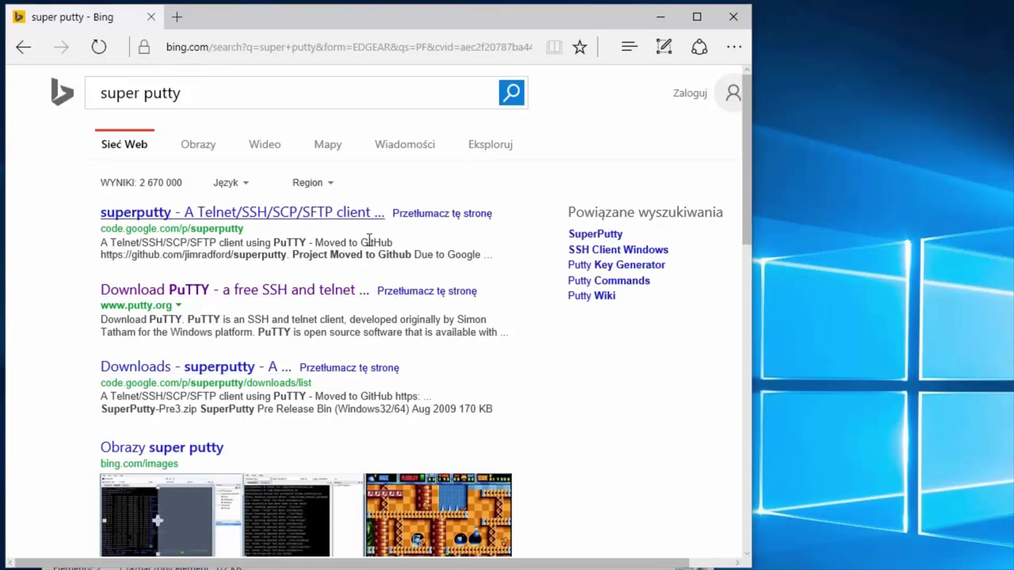
pyautogui.click(349, 214)
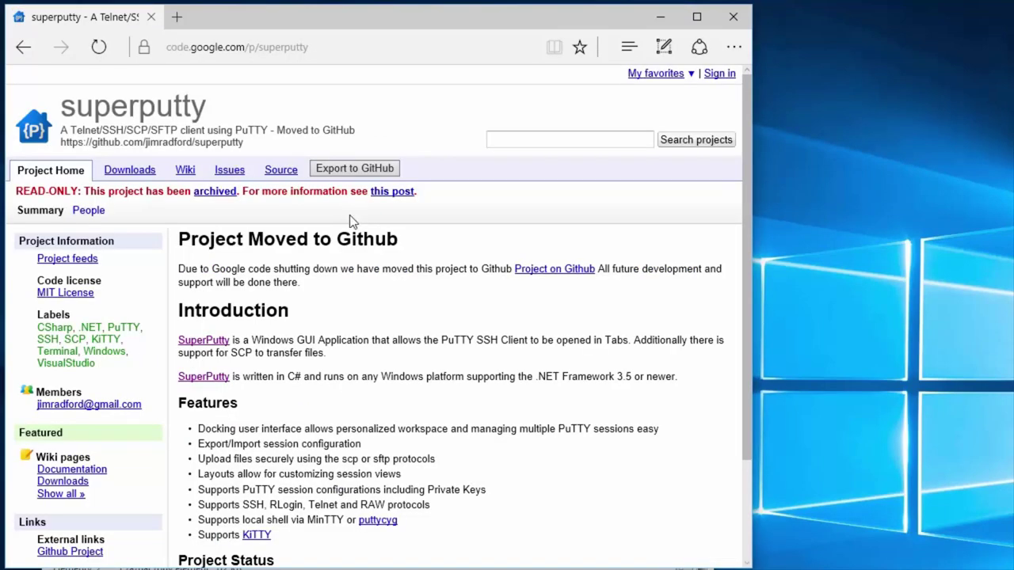
# Step: Download SuperPuTTY-1.4.0.6.zip from the project's Downloads page
pyautogui.click(132, 173)
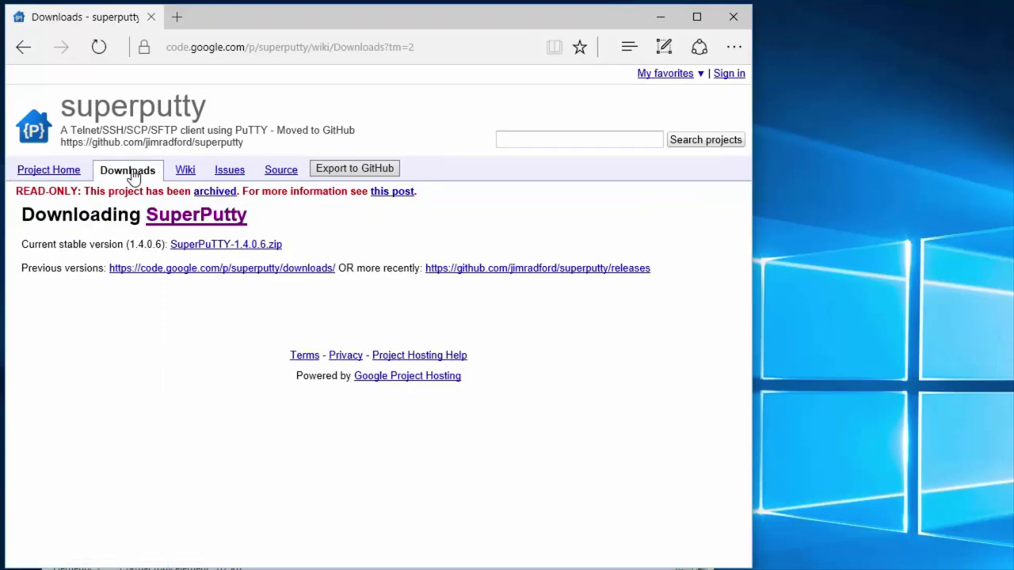
pyautogui.click(224, 247)
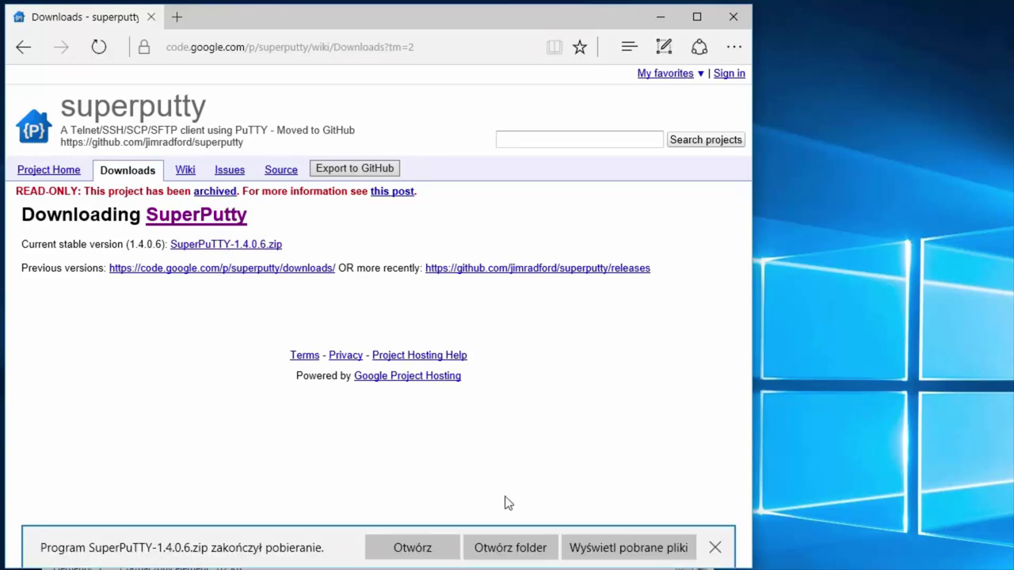
pyautogui.click(511, 547)
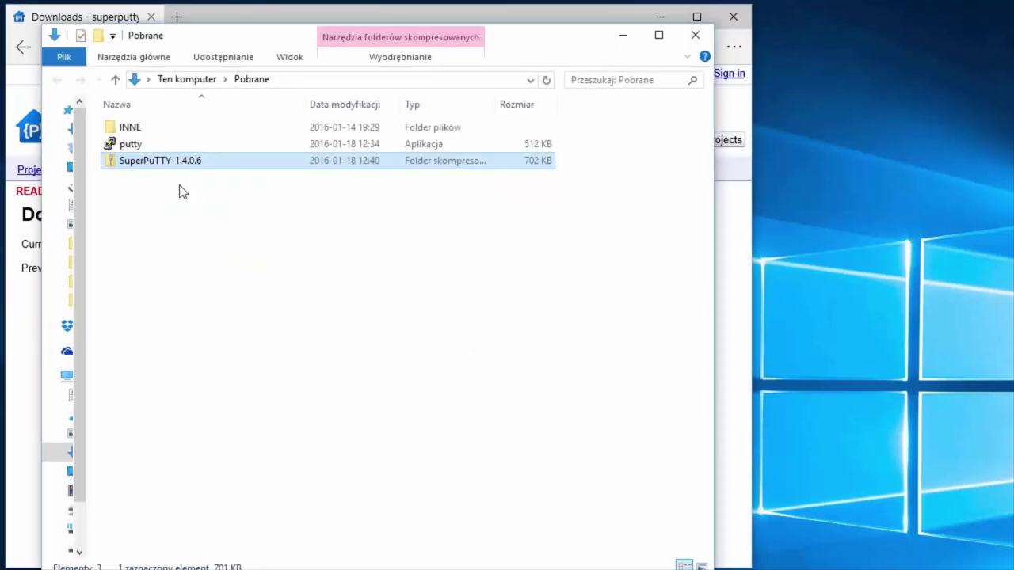
# Step: Extract the SuperPuTTY-1.4.0.6 archive with 7-Zip's Extract files
pyautogui.rightClick(177, 163)
pyautogui.moveTo(226, 252)
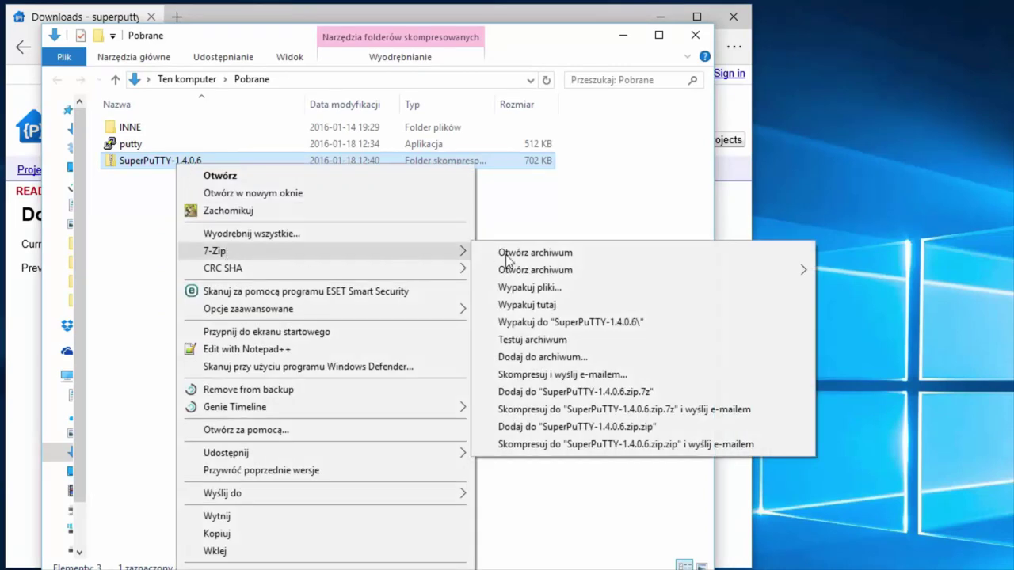
pyautogui.click(537, 284)
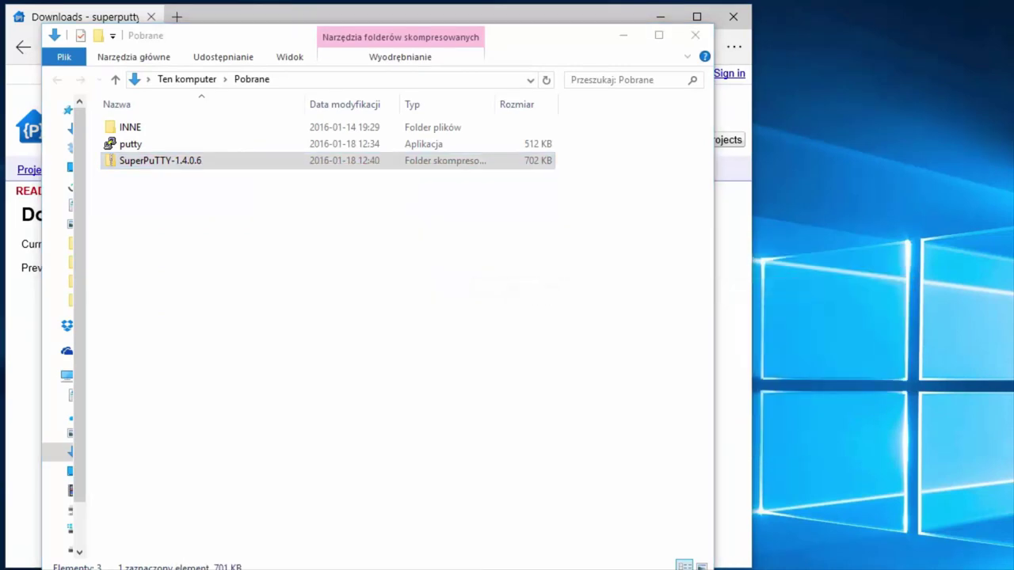
pyautogui.click(372, 426)
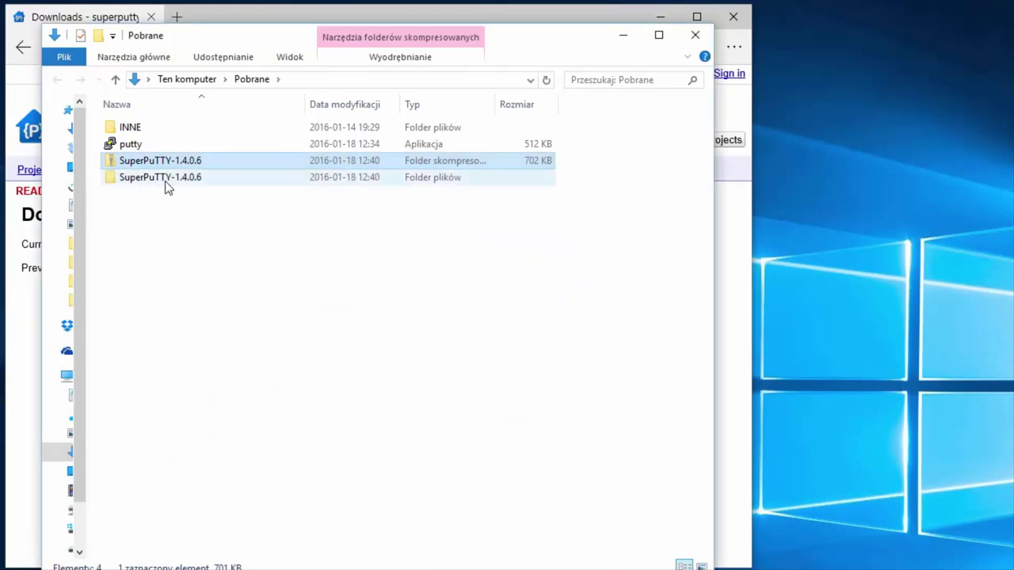
# Step: Open the extracted SuperPuTTY-1.4.0.6 folders and launch the SuperPutty application
pyautogui.doubleClick(164, 180)
pyautogui.click(149, 131)
pyautogui.click(150, 131)
pyautogui.doubleClick(115, 129)
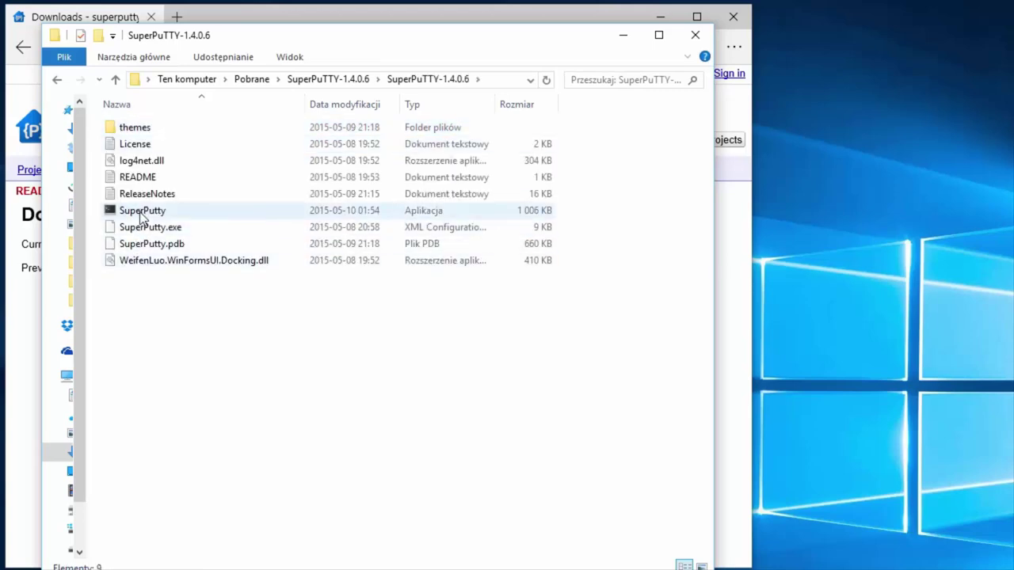
pyautogui.doubleClick(140, 212)
pyautogui.moveTo(280, 99); pyautogui.dragTo(604, 27)
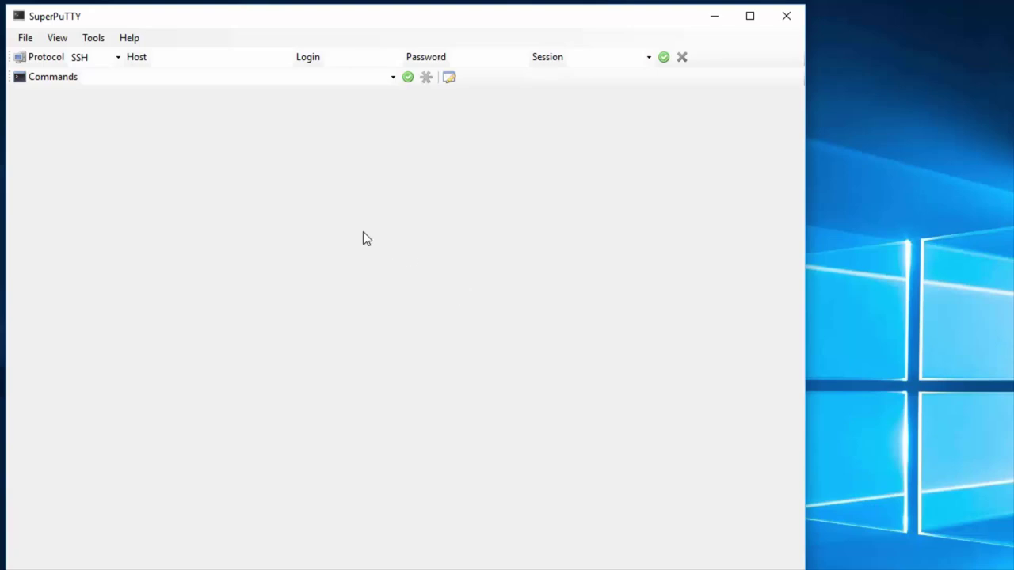
# Step: Set SuperPuTTY's connection protocol to Serial from the protocol list
pyautogui.click(201, 56)
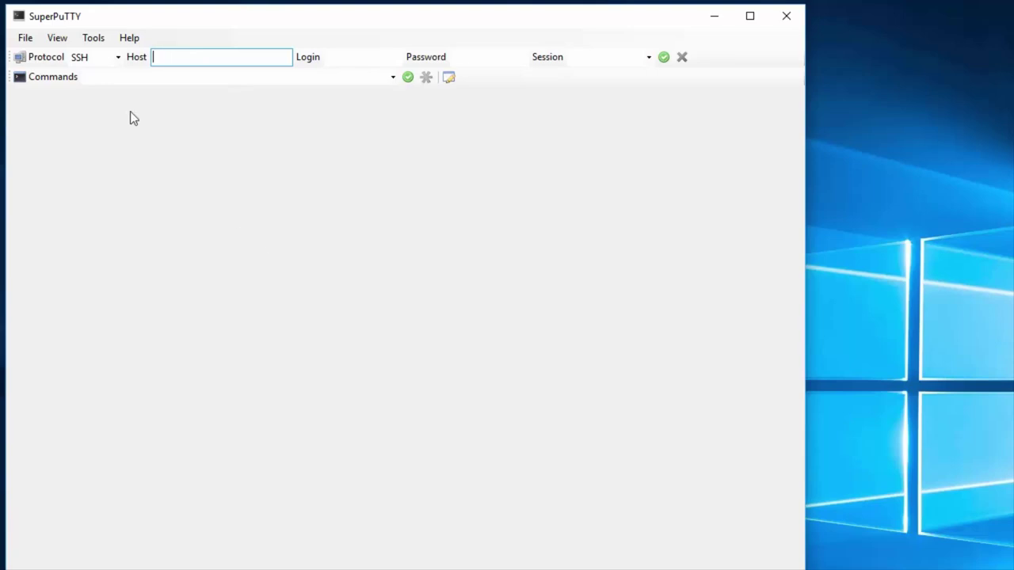
pyautogui.click(119, 57)
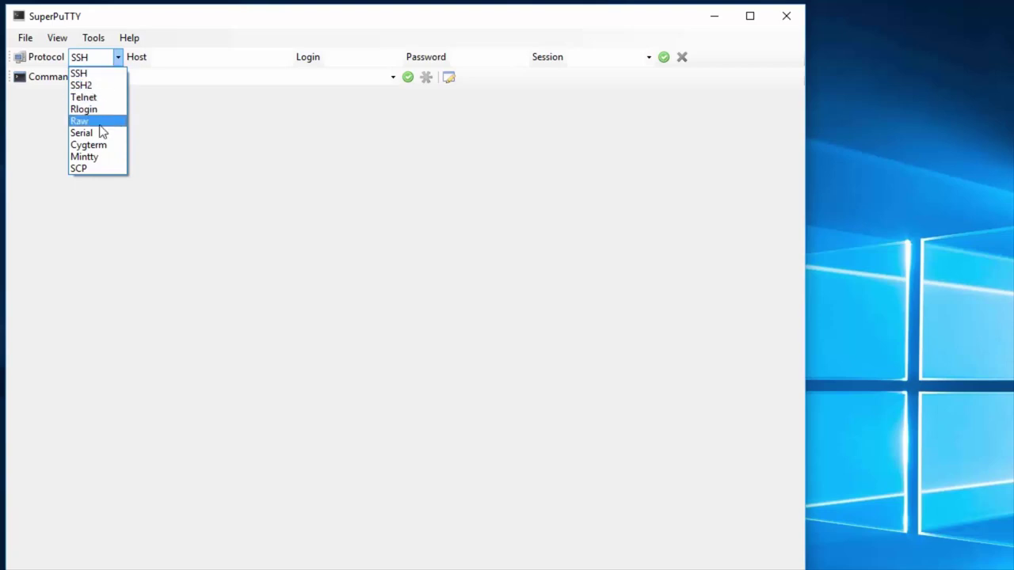
pyautogui.click(186, 61)
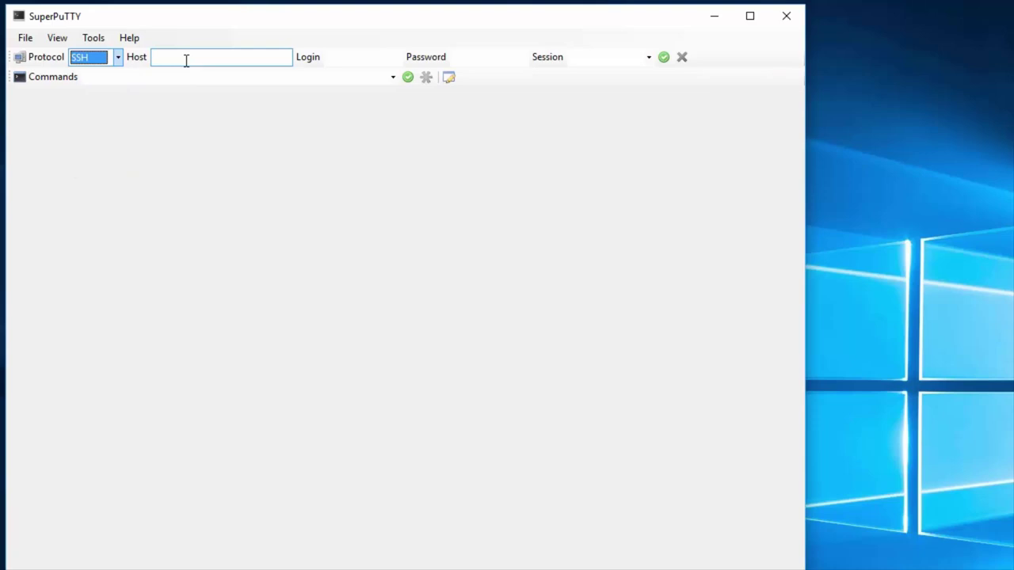
pyautogui.click(351, 56)
pyautogui.click(494, 57)
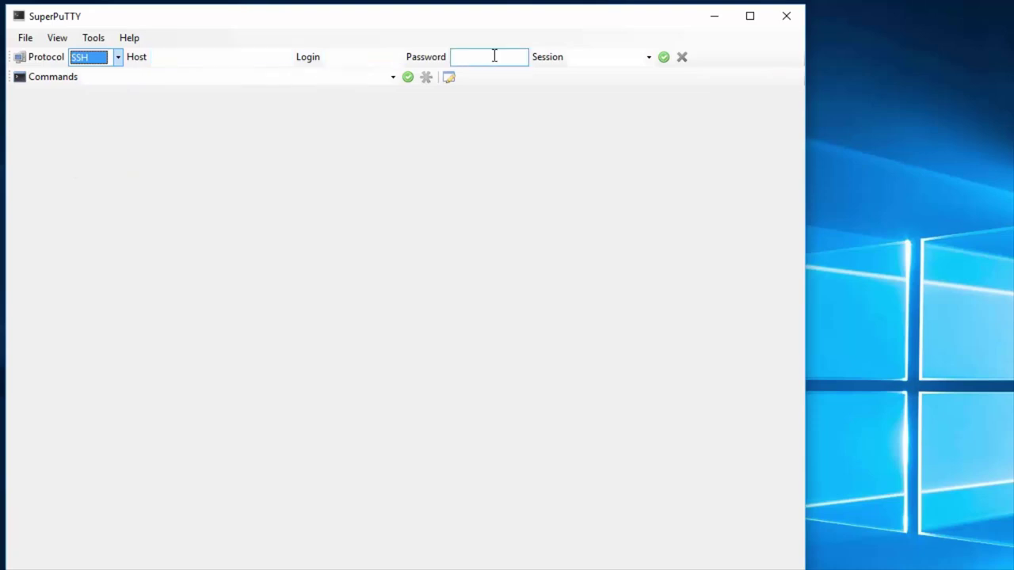
pyautogui.click(117, 60)
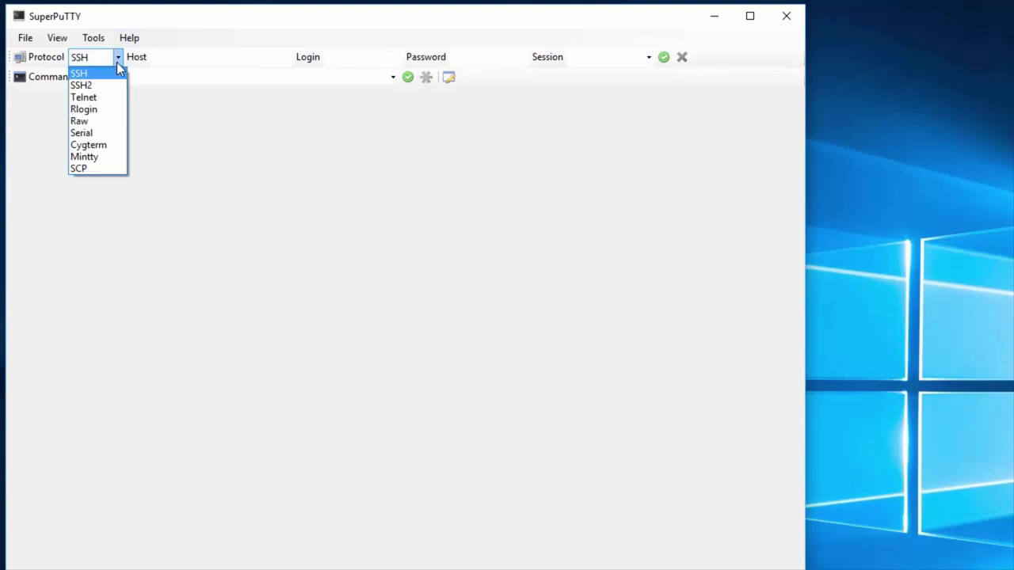
pyautogui.click(92, 133)
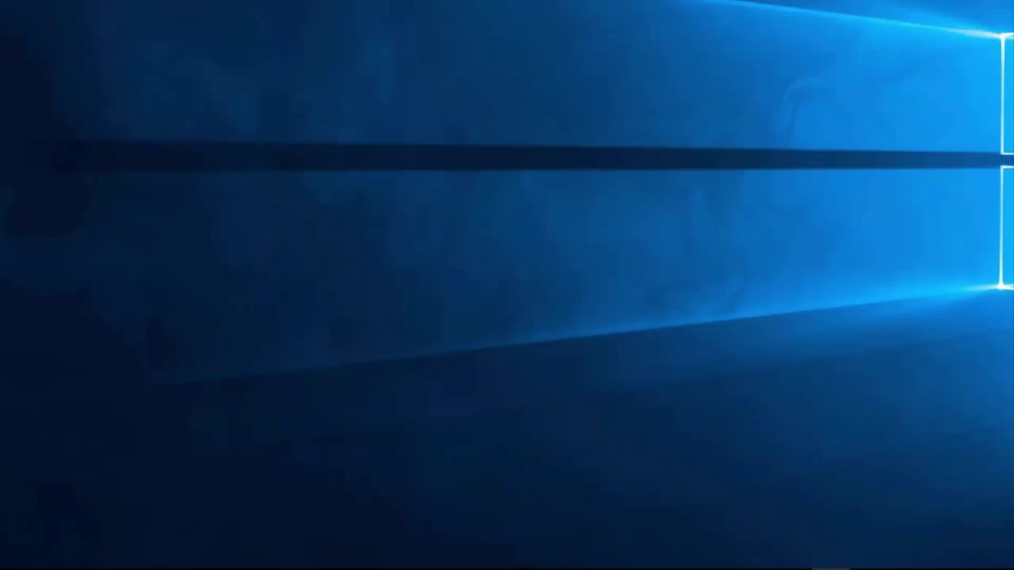
# Step: Launch PuTTY from the taskbar to bring back its Configuration window
pyautogui.moveTo(364, 567)
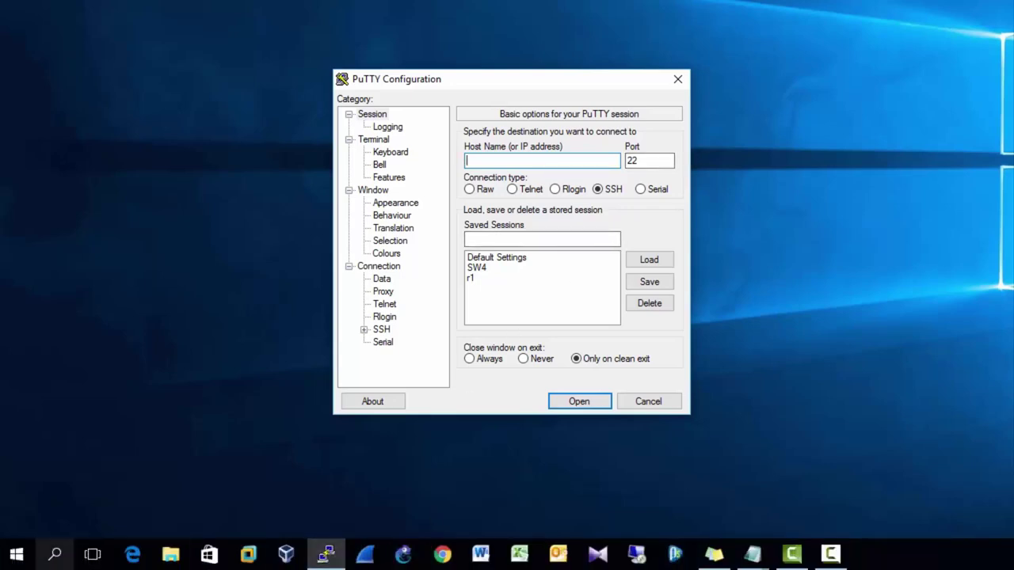
# Step: Search Bing in Edge for 'consol cable'
pyautogui.click(132, 554)
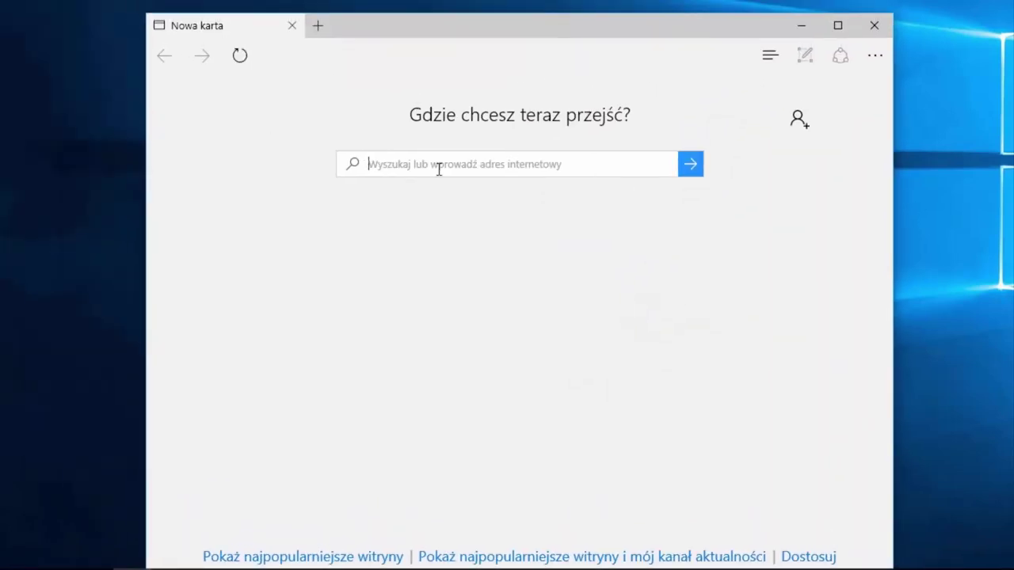
pyautogui.write('consol cable')
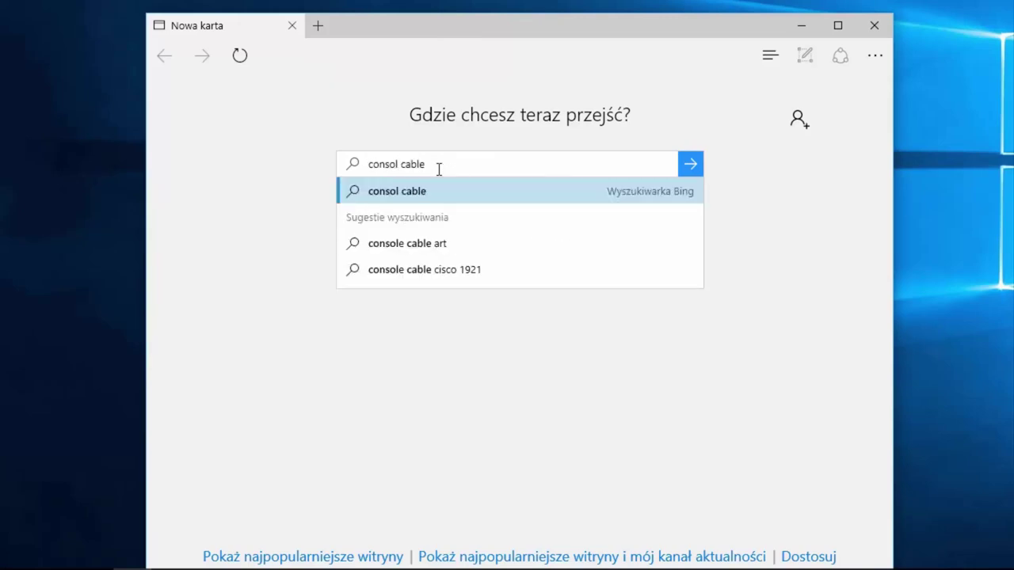
pyautogui.press('Return')
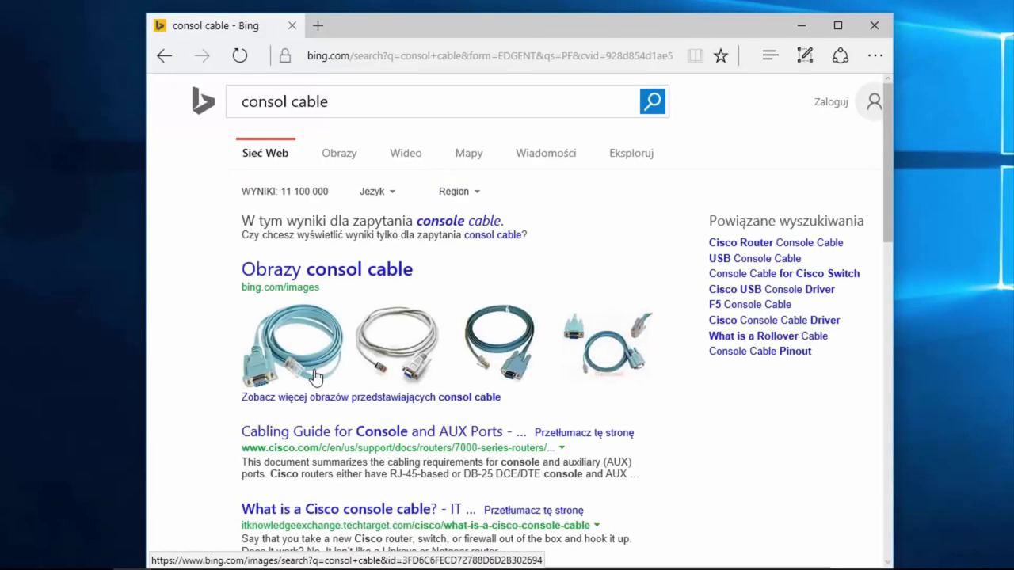
# Step: Switch to image results and enlarge the USB-to-serial cable picture
pyautogui.click(313, 374)
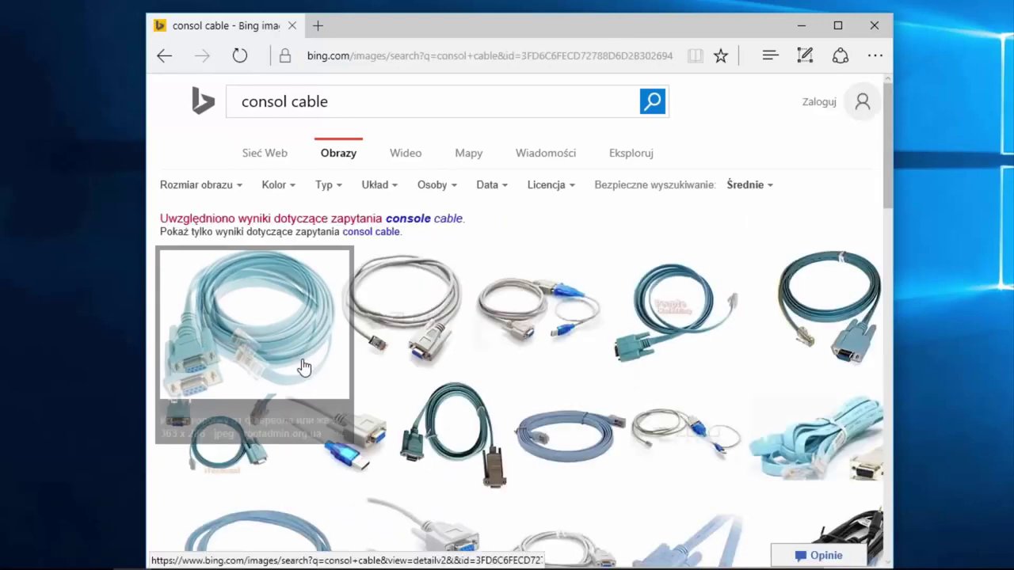
pyautogui.click(292, 353)
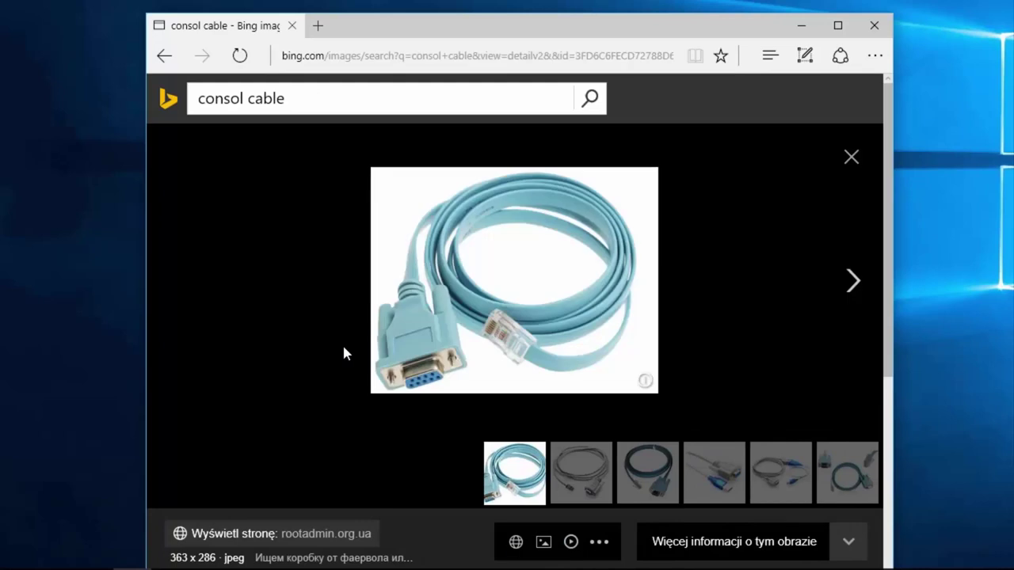
pyautogui.moveTo(507, 344)
pyautogui.click(729, 488)
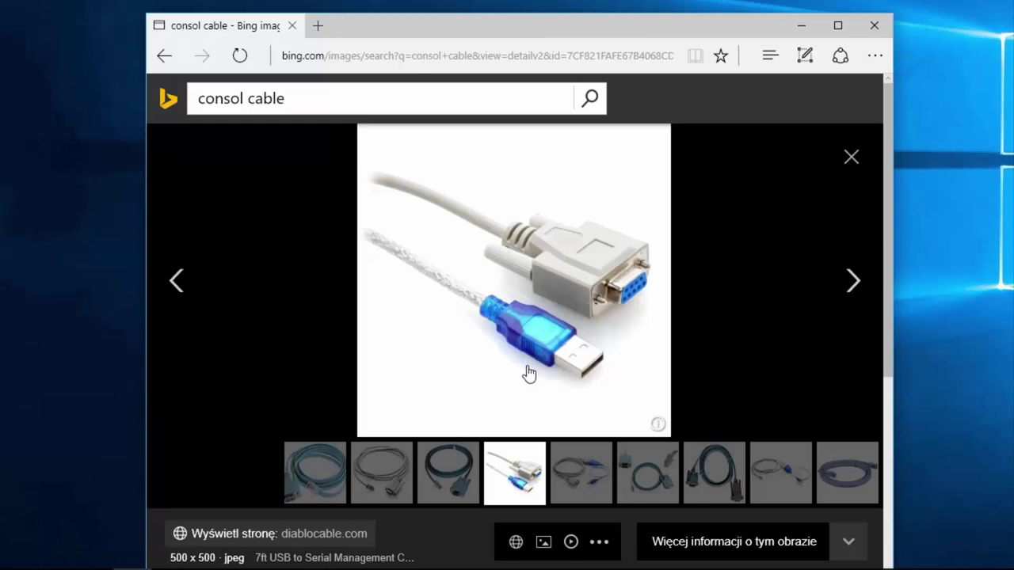
# Step: Close Edge, set PuTTY to Serial, and select the COM1 serial line value
pyautogui.click(872, 27)
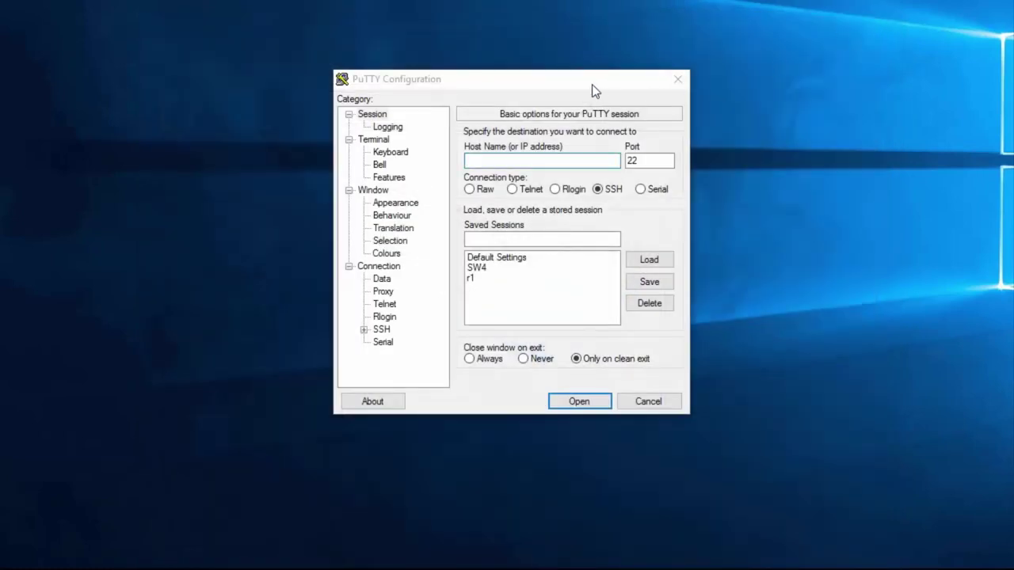
pyautogui.moveTo(591, 87); pyautogui.dragTo(599, 99)
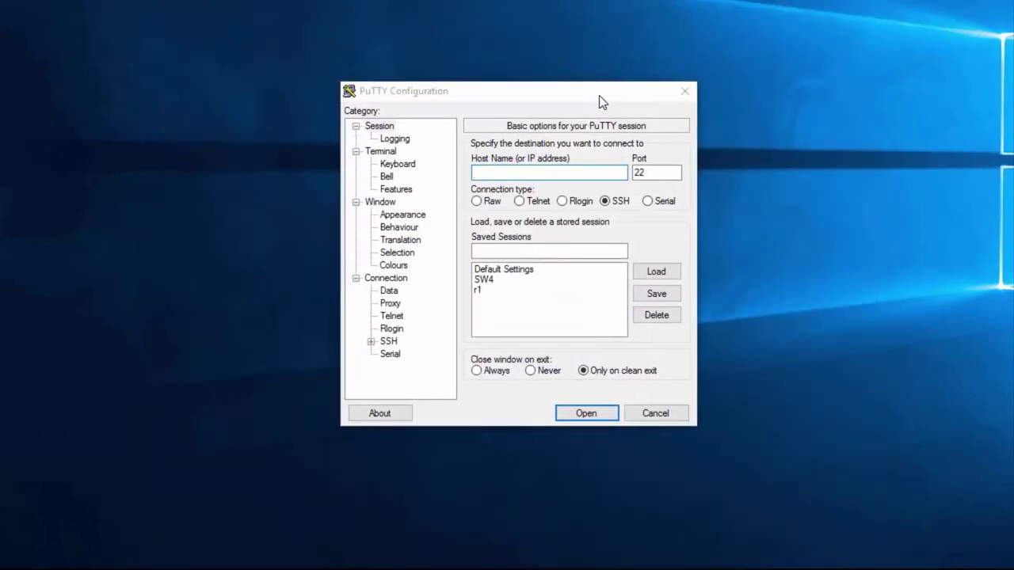
pyautogui.click(647, 201)
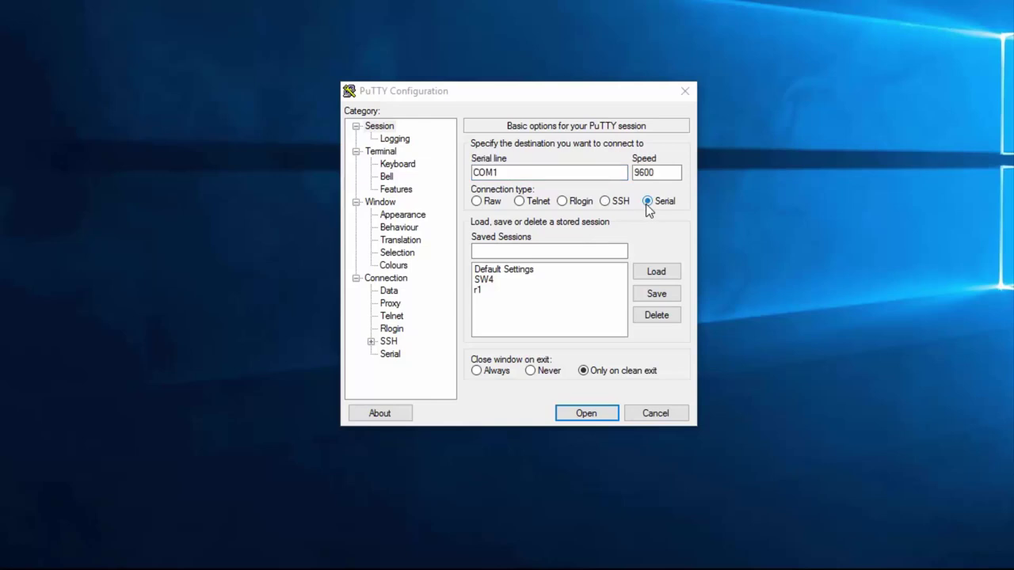
pyautogui.click(545, 172)
pyautogui.moveTo(545, 172); pyautogui.dragTo(470, 173)
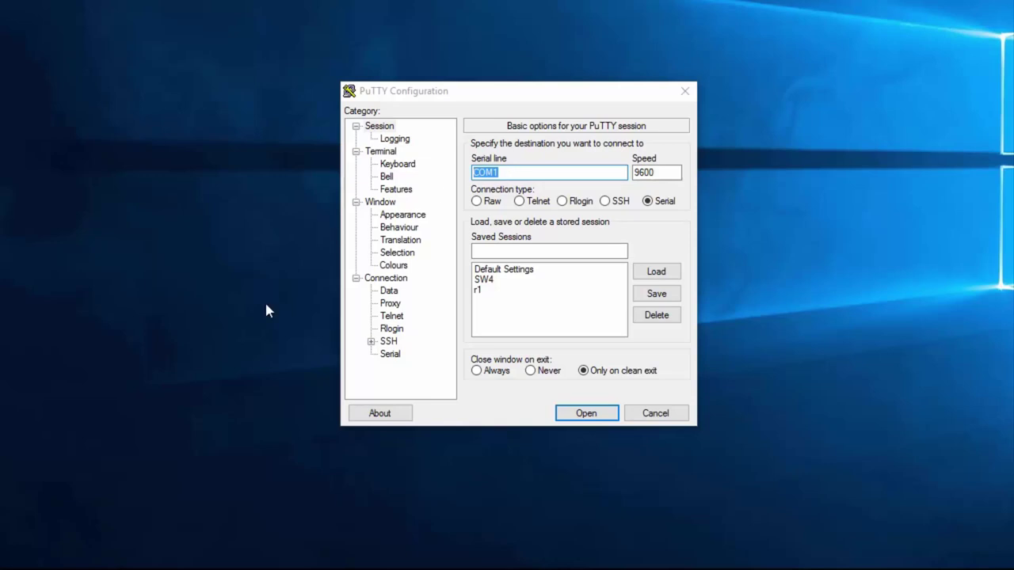
# Step: Check Device Manager's Ports (COM & LPT) to find USB Serial Port on COM3
pyautogui.rightClick(29, 560)
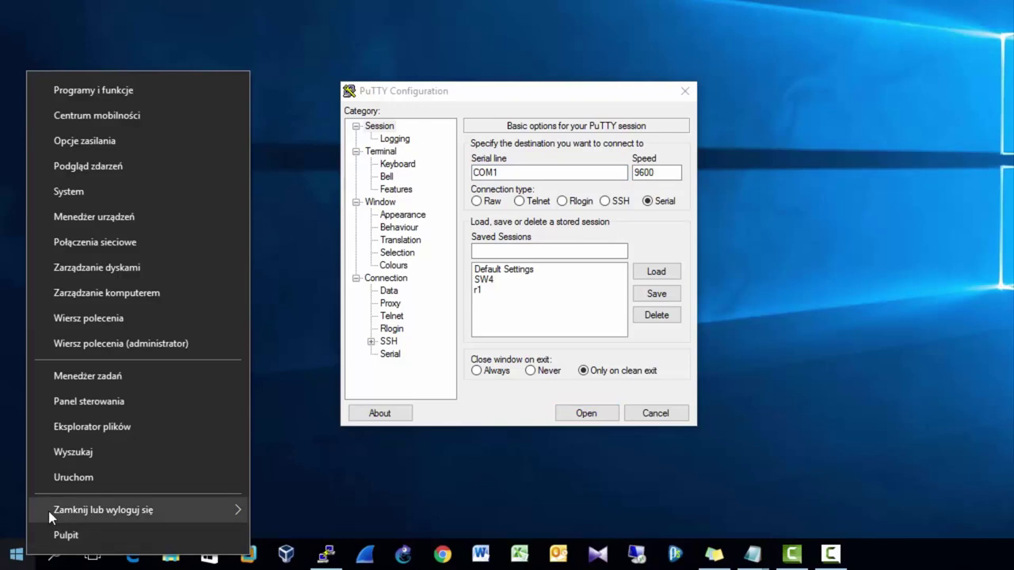
pyautogui.click(94, 216)
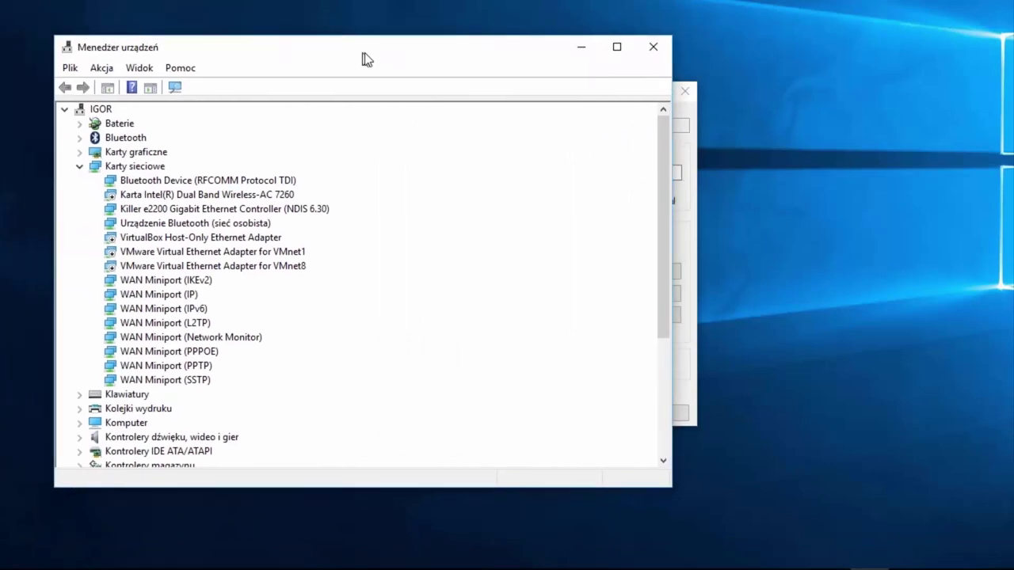
pyautogui.click(82, 168)
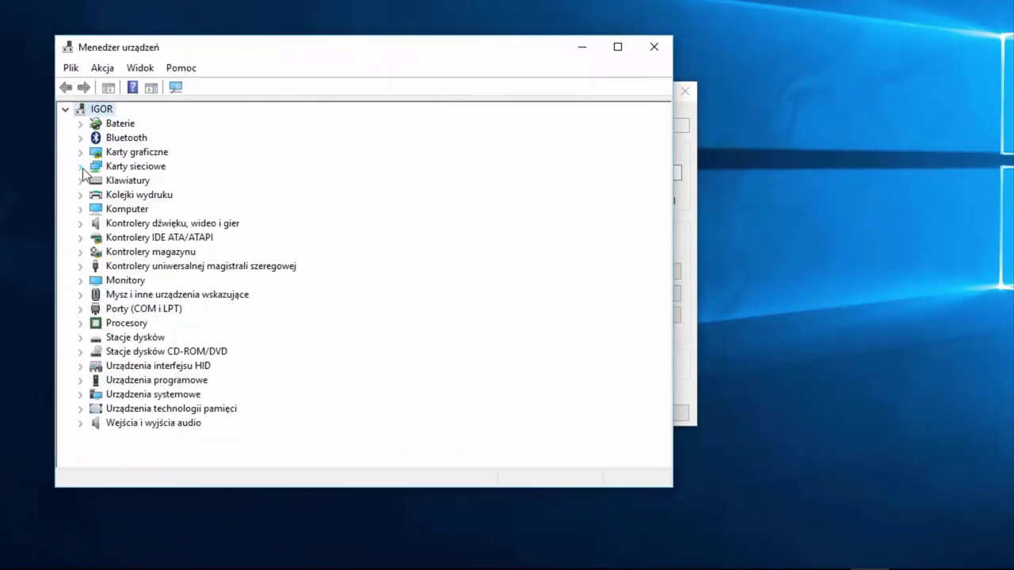
pyautogui.click(79, 310)
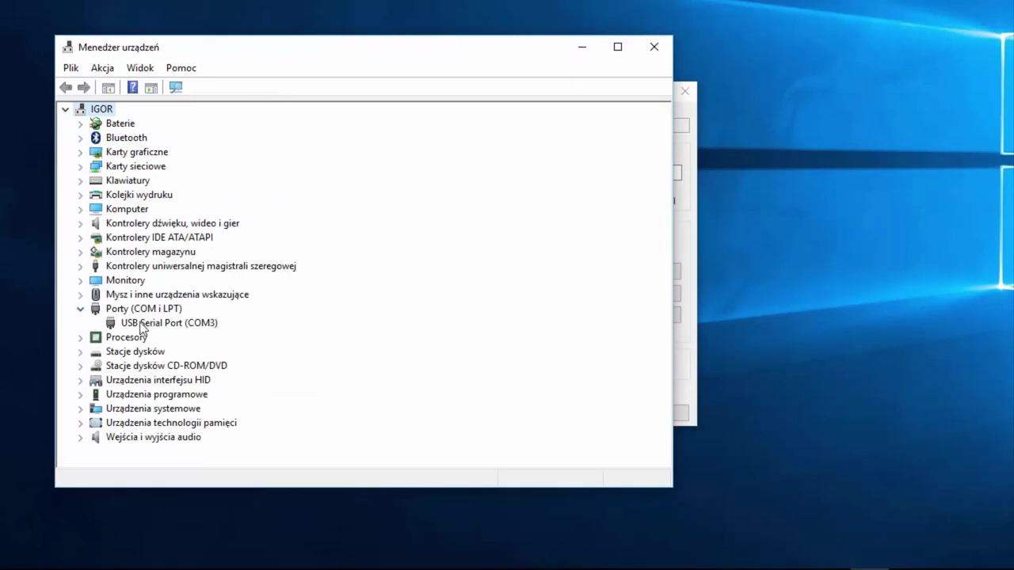
pyautogui.click(142, 324)
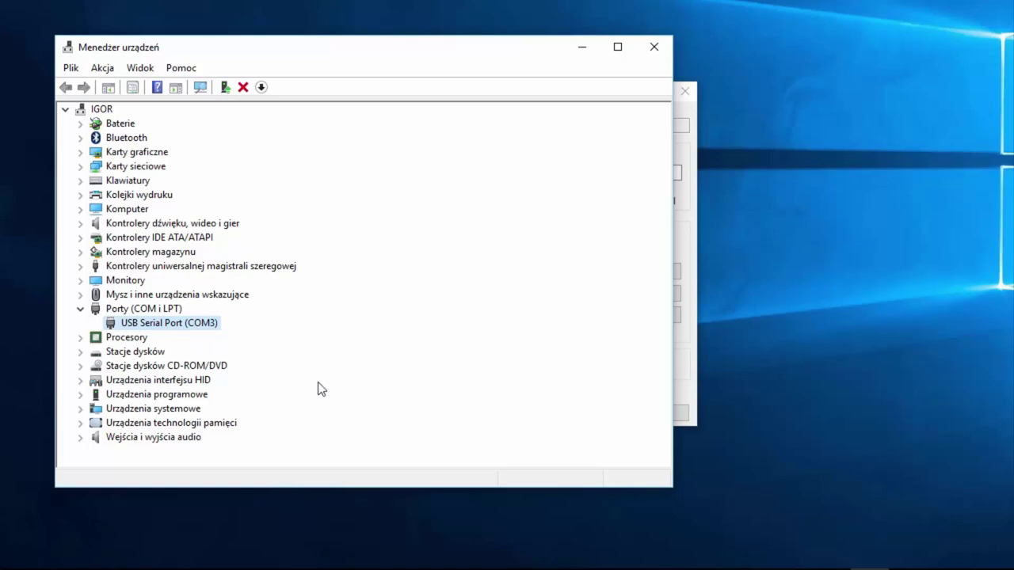
pyautogui.click(654, 50)
# Step: Change the serial line to COM3, keep speed 9600, and open the session
pyautogui.click(517, 173)
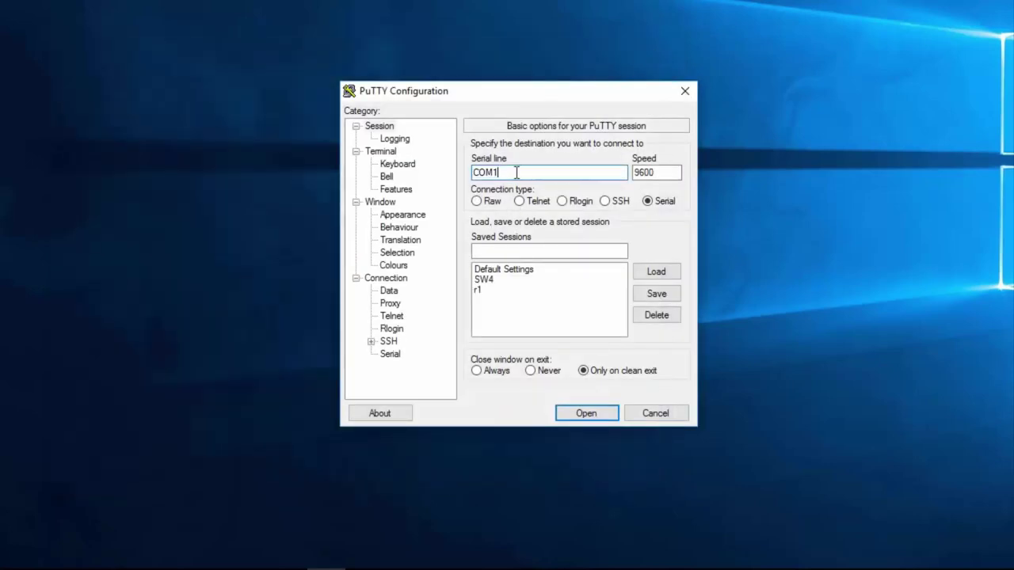
pyautogui.press('BackSpace')
pyautogui.write('3')
pyautogui.click(649, 174)
pyautogui.doubleClick(649, 176)
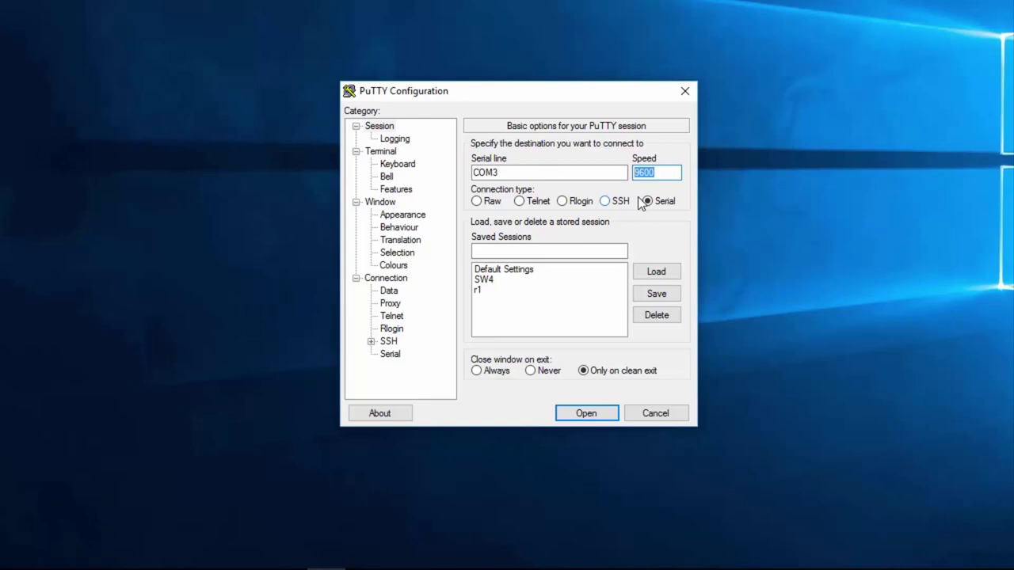
pyautogui.click(646, 202)
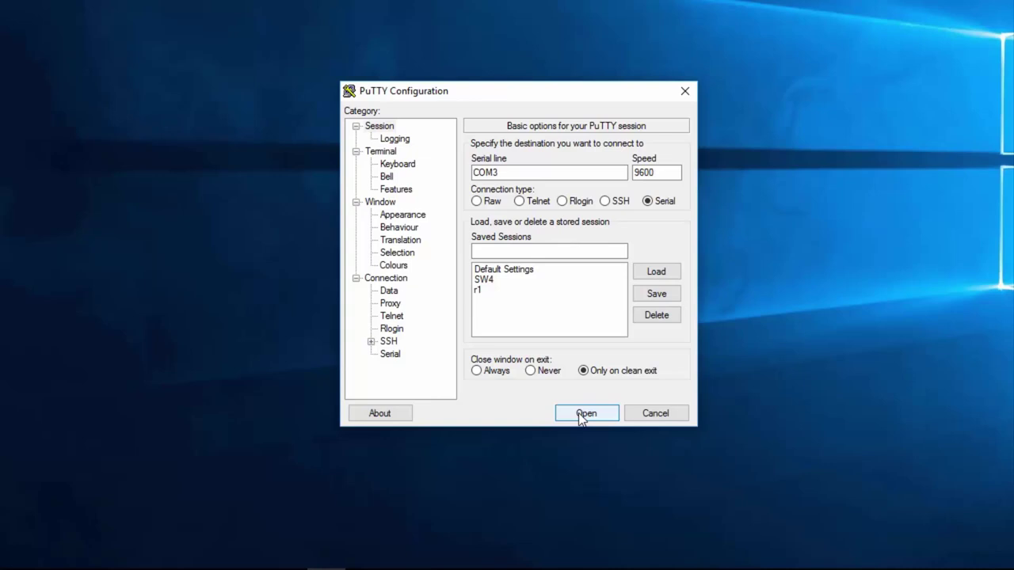
pyautogui.click(582, 414)
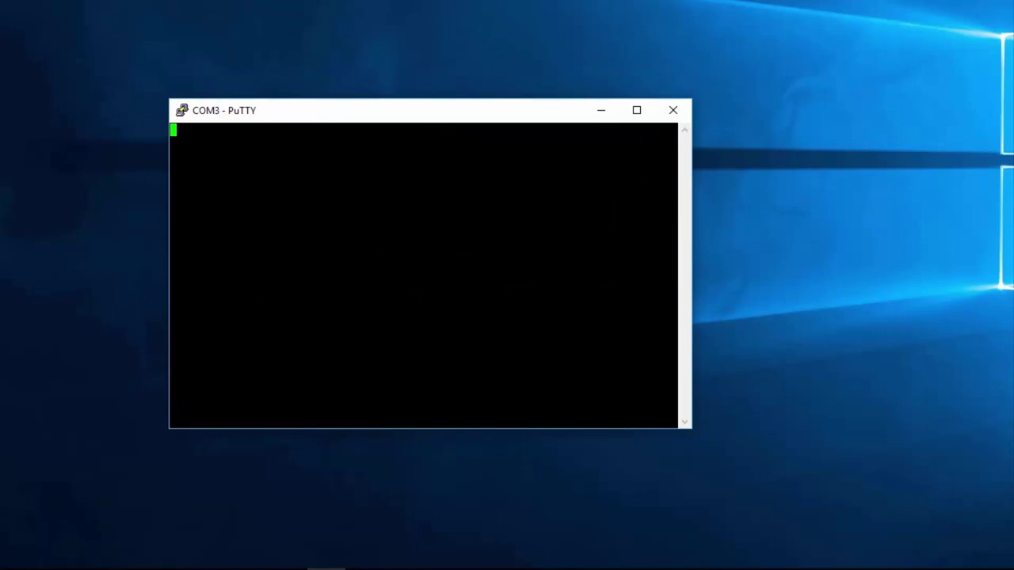
# Step: Wake the COM3 console with Enter and select the text of the last prompt
pyautogui.press('Return')
pyautogui.press('Return')
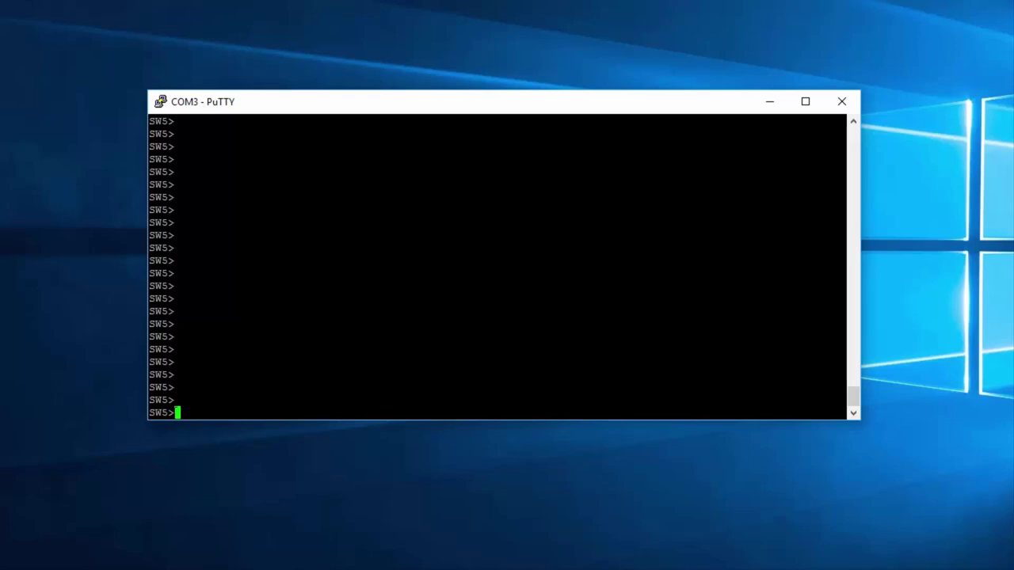
pyautogui.moveTo(176, 413); pyautogui.dragTo(149, 413)
# Step: Run enable for privileged mode, then issue reload and confirm restarting SW5
pyautogui.write('enable')
pyautogui.press('Return')
pyautogui.press('Return')
pyautogui.press('Return')
pyautogui.click(316, 502)
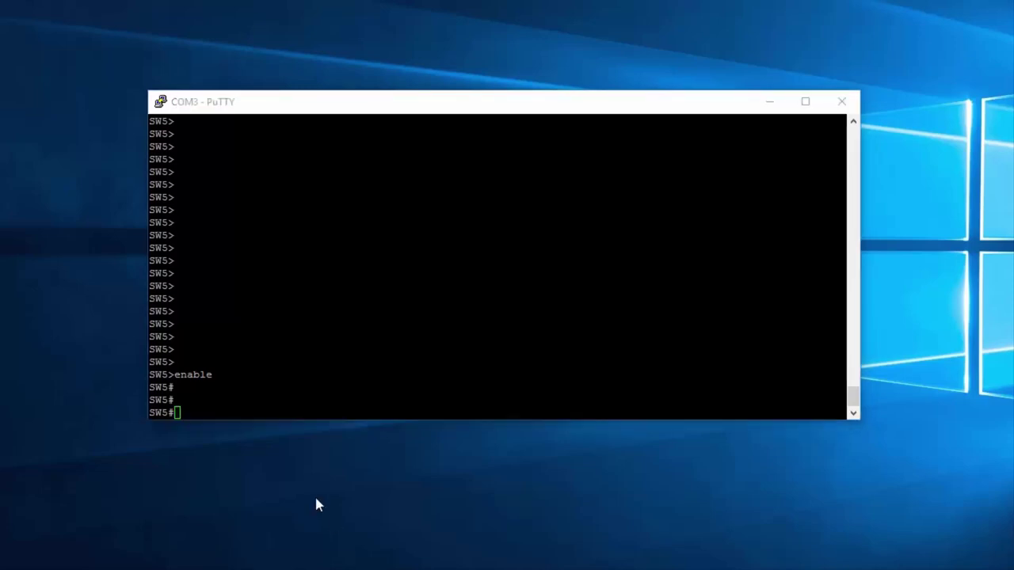
pyautogui.click(260, 400)
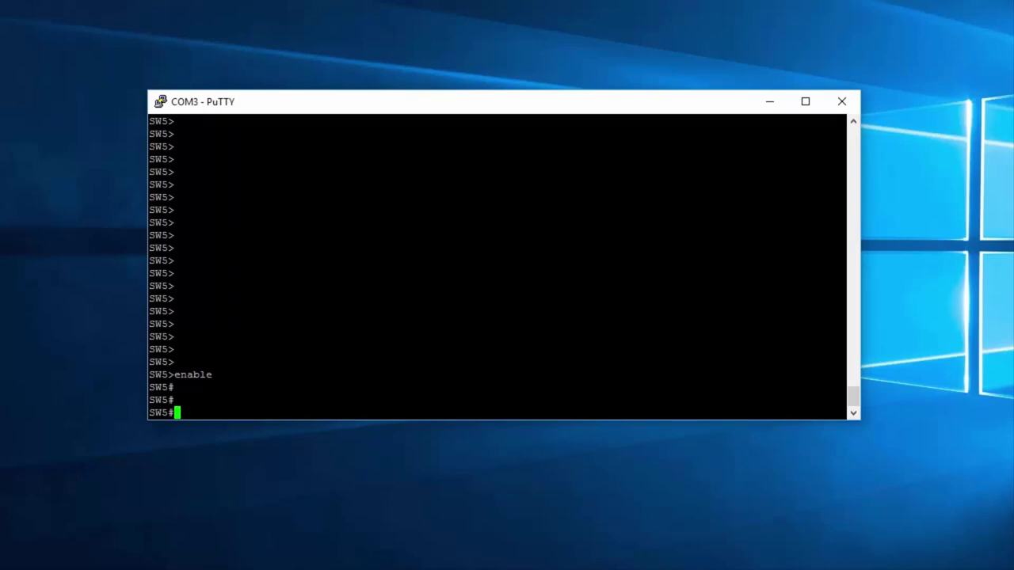
pyautogui.write('reload')
pyautogui.press('Return')
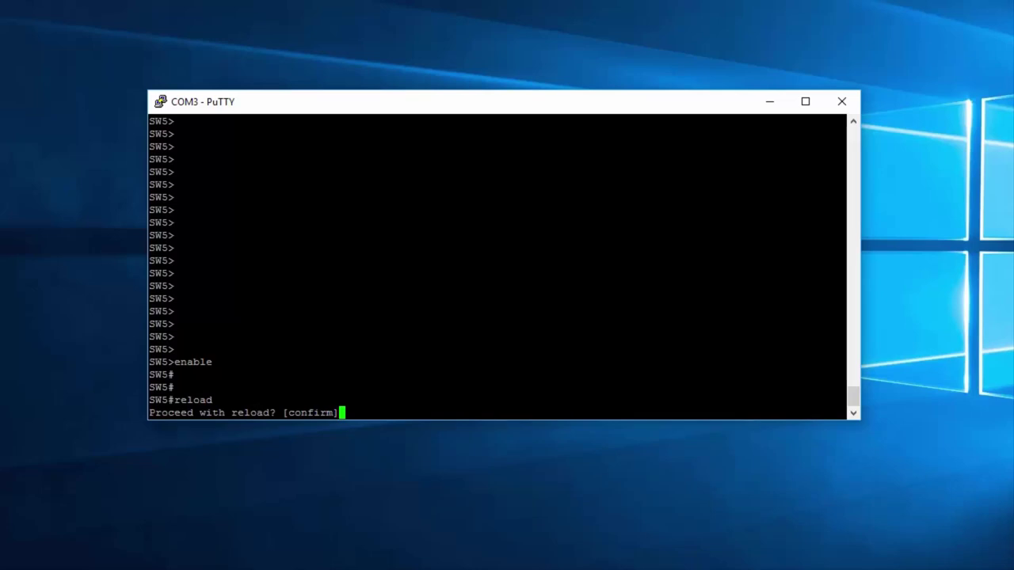
pyautogui.press('Return')
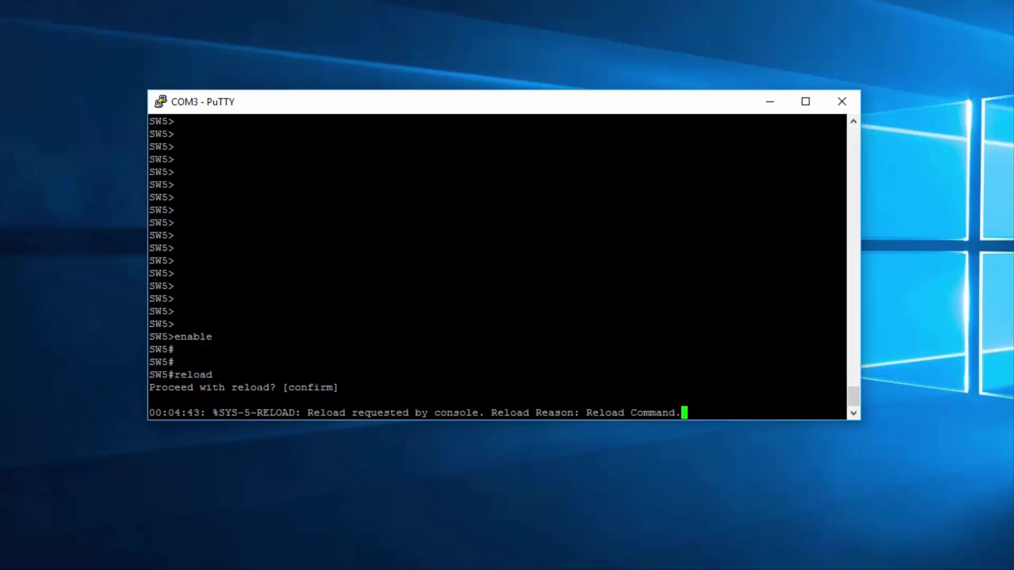
# Step: Highlight the flash file system summary lines during reboot, then scroll to the image loading line
pyautogui.click(913, 369)
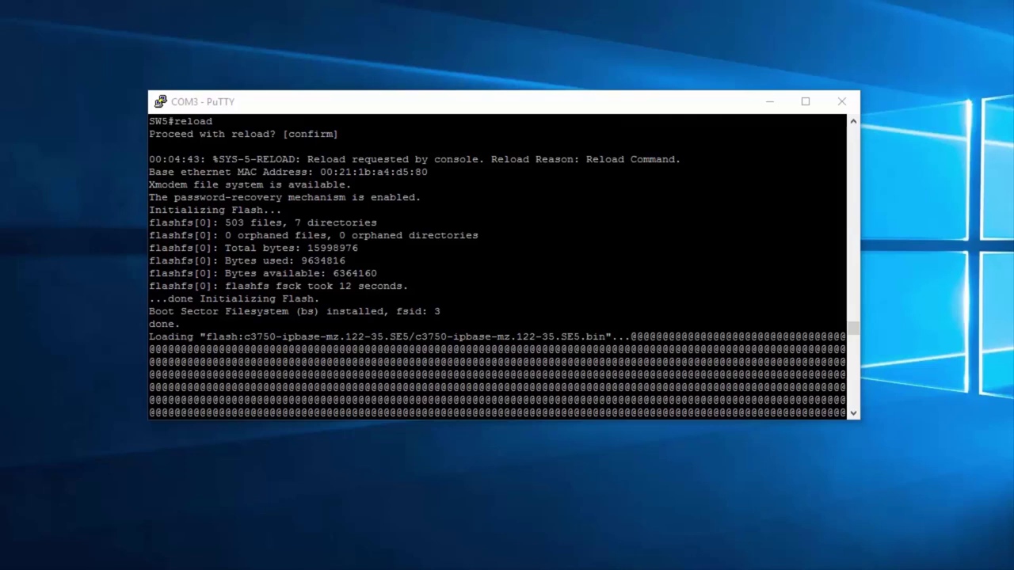
pyautogui.moveTo(839, 286); pyautogui.dragTo(149, 197)
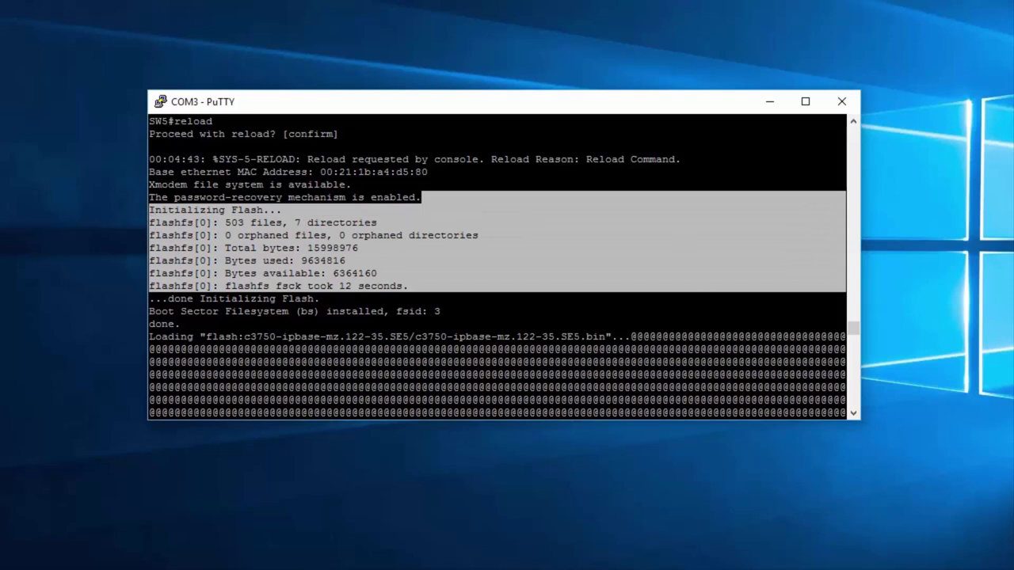
pyautogui.click(846, 176)
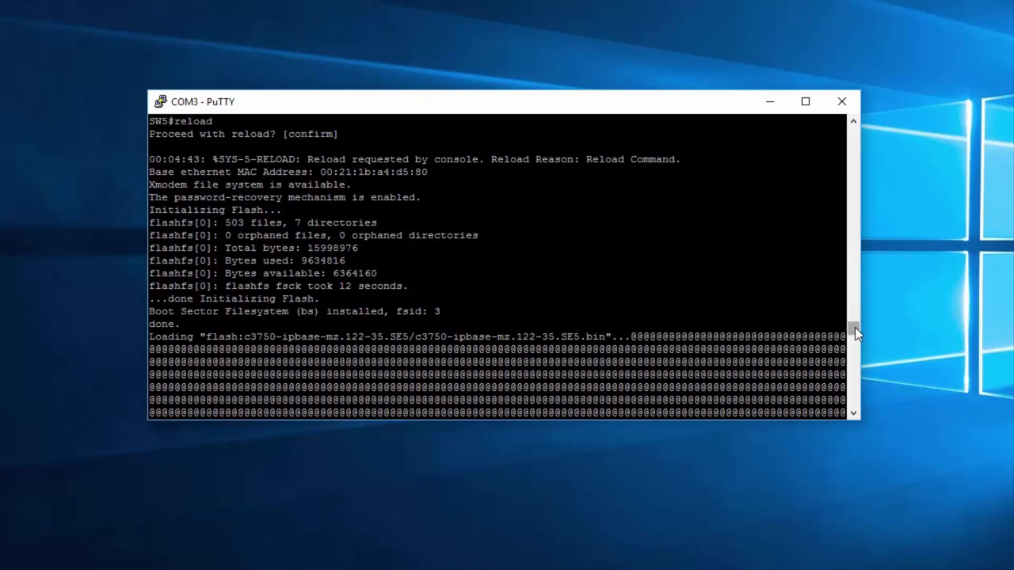
pyautogui.moveTo(854, 328); pyautogui.dragTo(857, 335)
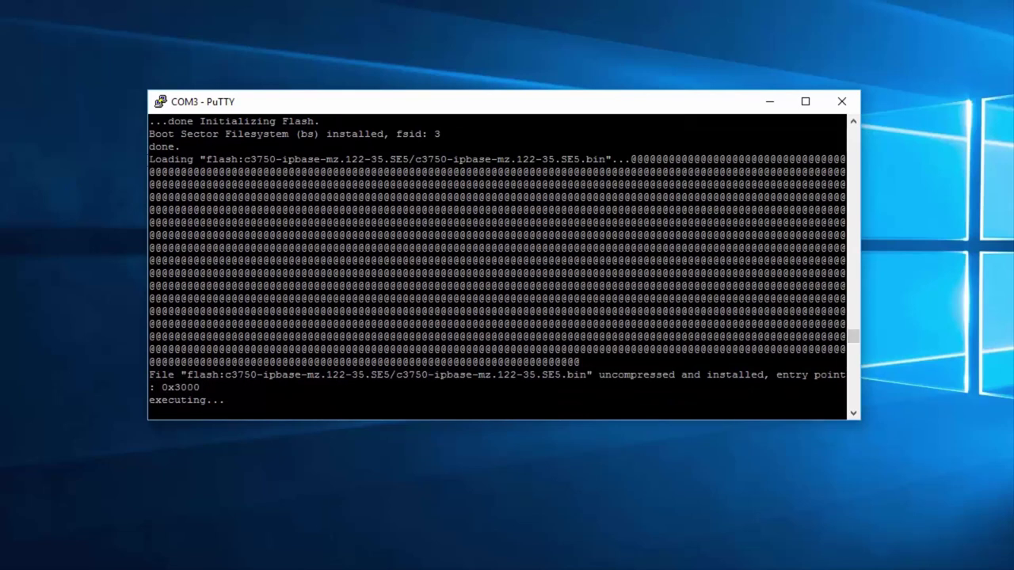
# Step: Highlight the Loading line, the c3750-ipbase-mz.122-35.SE5.bin file name and its @ progress rows
pyautogui.moveTo(148, 159); pyautogui.dragTo(630, 159)
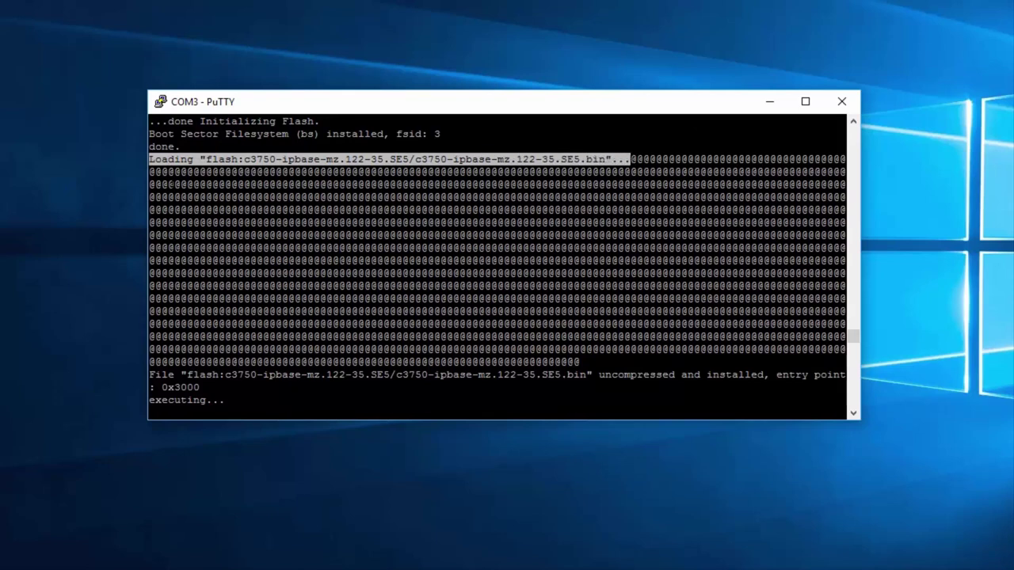
pyautogui.click(245, 159)
pyautogui.moveTo(408, 159); pyautogui.dragTo(605, 159)
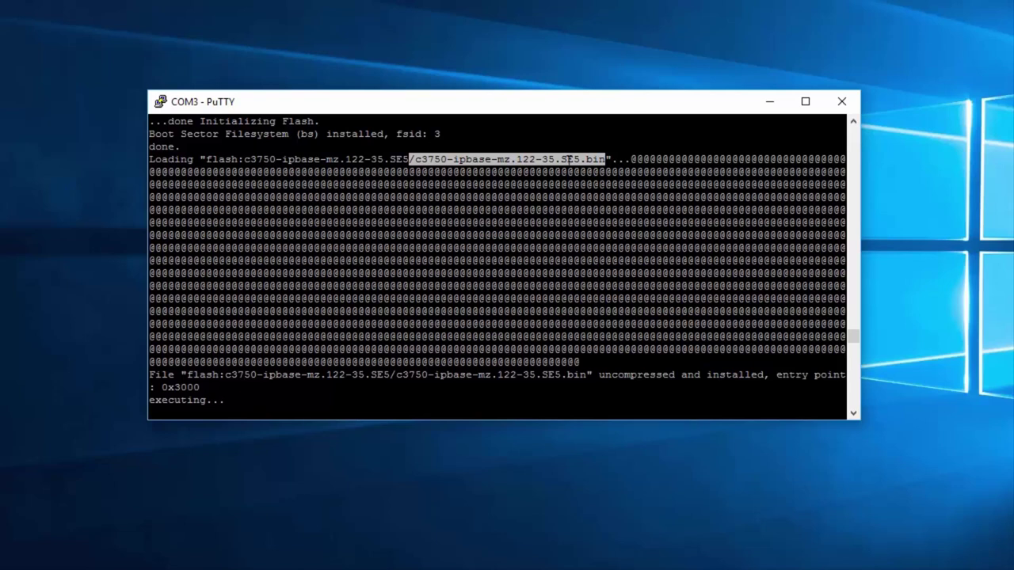
pyautogui.moveTo(572, 159); pyautogui.dragTo(607, 160)
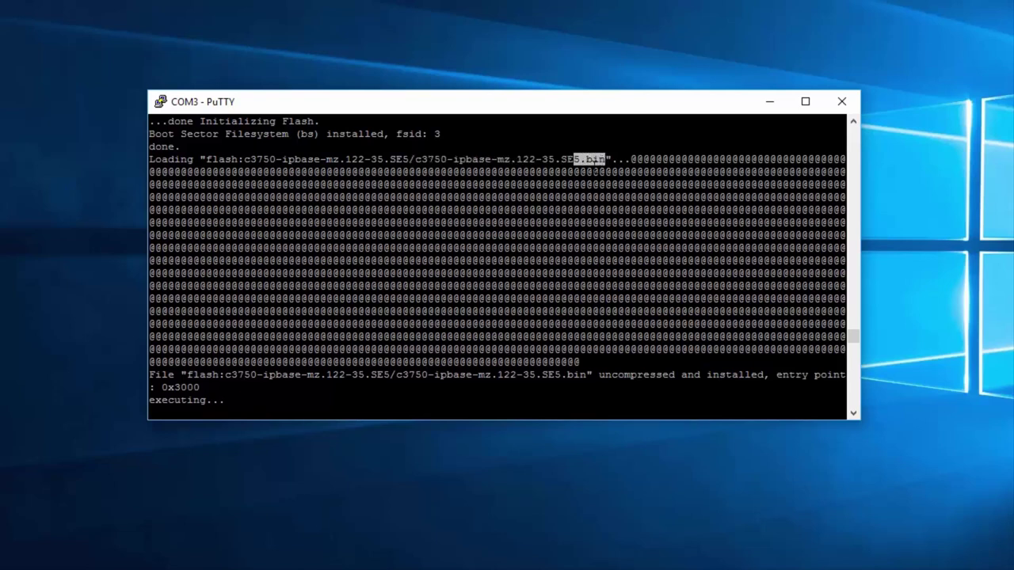
pyautogui.click(606, 160)
pyautogui.moveTo(625, 159); pyautogui.dragTo(624, 273)
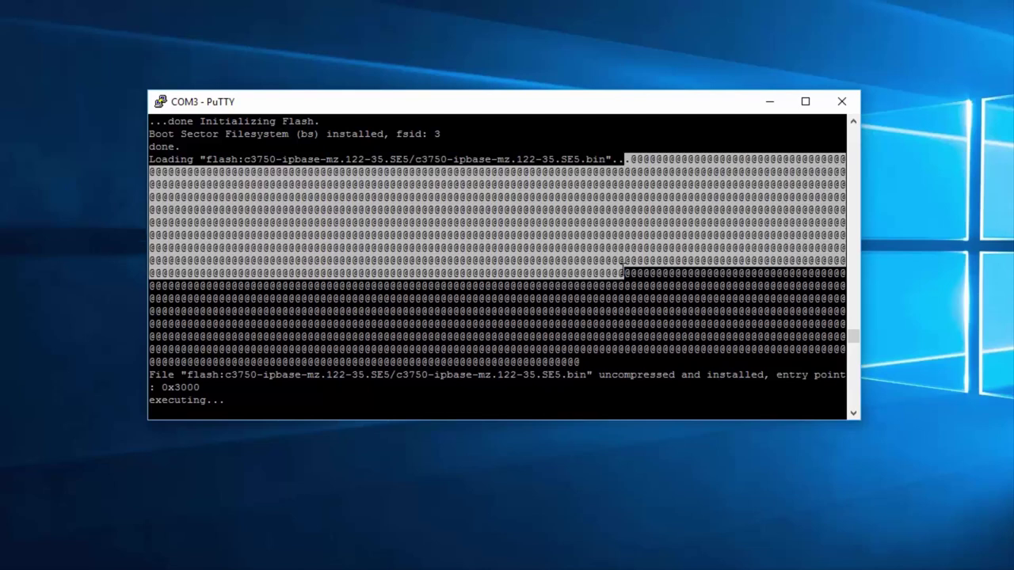
pyautogui.moveTo(624, 273); pyautogui.dragTo(599, 354)
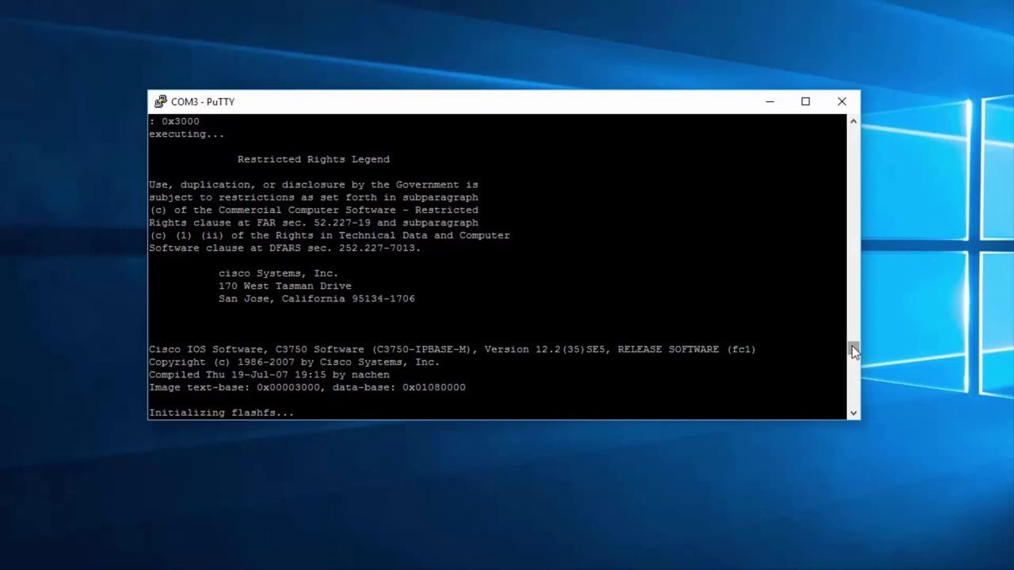
# Step: Highlight C3750 Software, Version 12.2(35)SE5 and the flashfs initialization lines in the boot output
pyautogui.moveTo(851, 346); pyautogui.dragTo(852, 358)
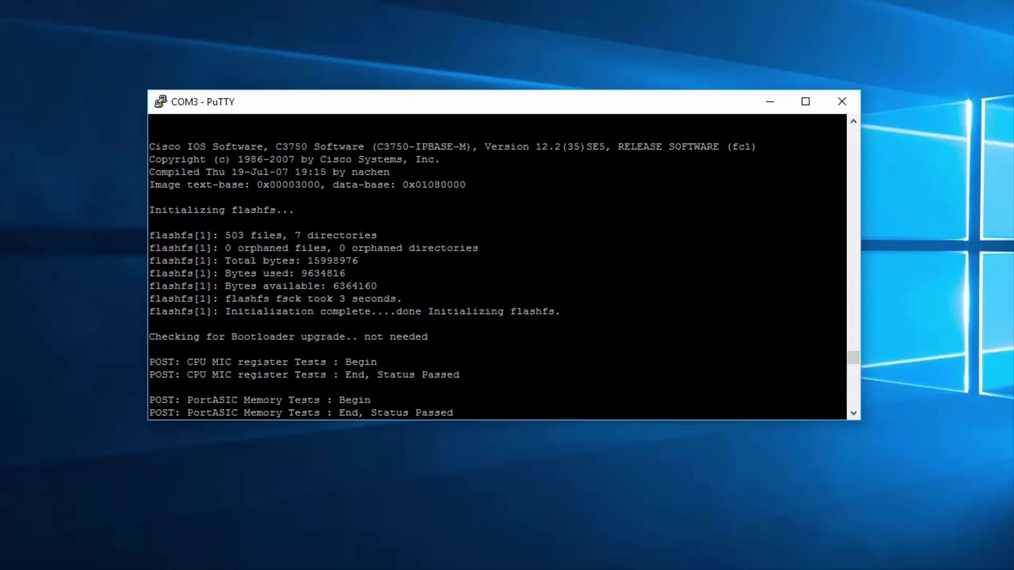
pyautogui.moveTo(270, 146); pyautogui.dragTo(364, 146)
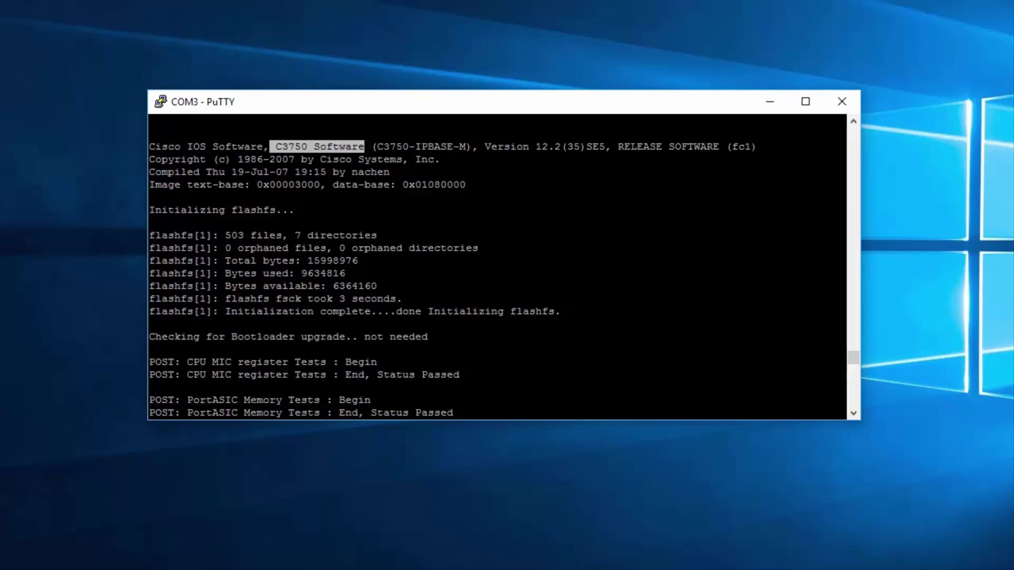
pyautogui.moveTo(484, 146); pyautogui.dragTo(605, 146)
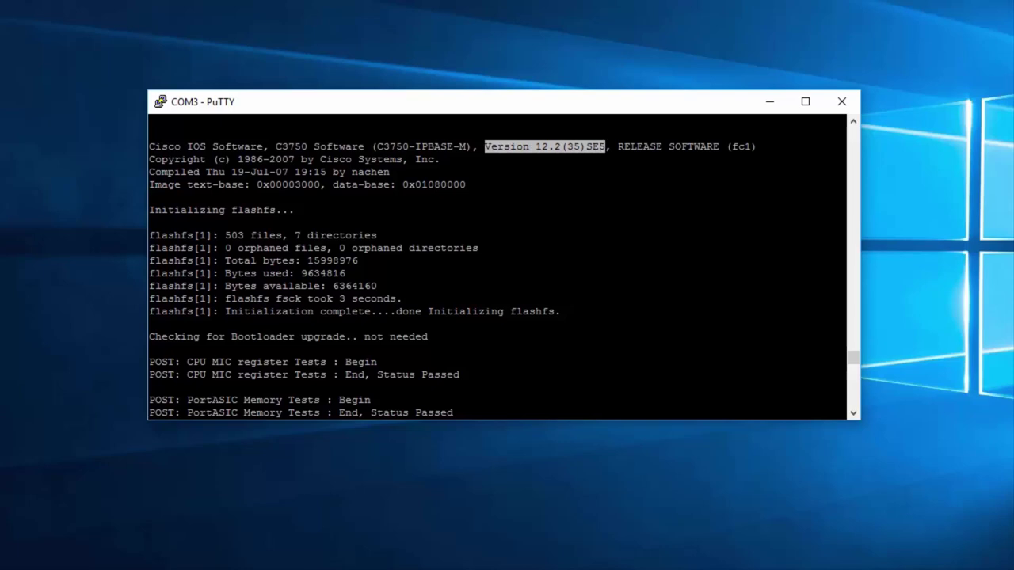
pyautogui.moveTo(824, 312); pyautogui.dragTo(152, 235)
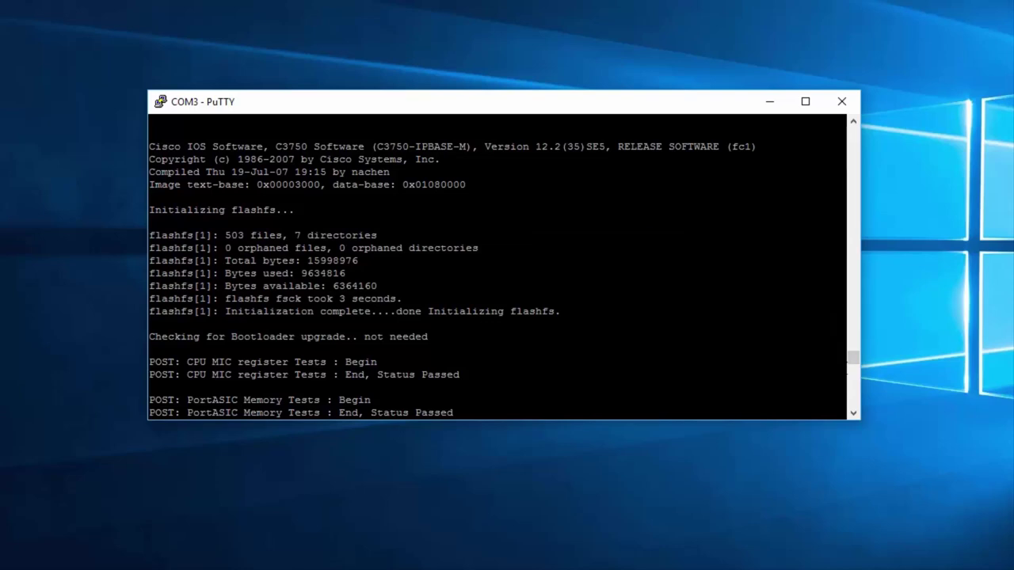
# Step: Point out the POST tests and scroll through the hardware output to the SW5> prompt
pyautogui.moveTo(853, 360); pyautogui.dragTo(854, 372)
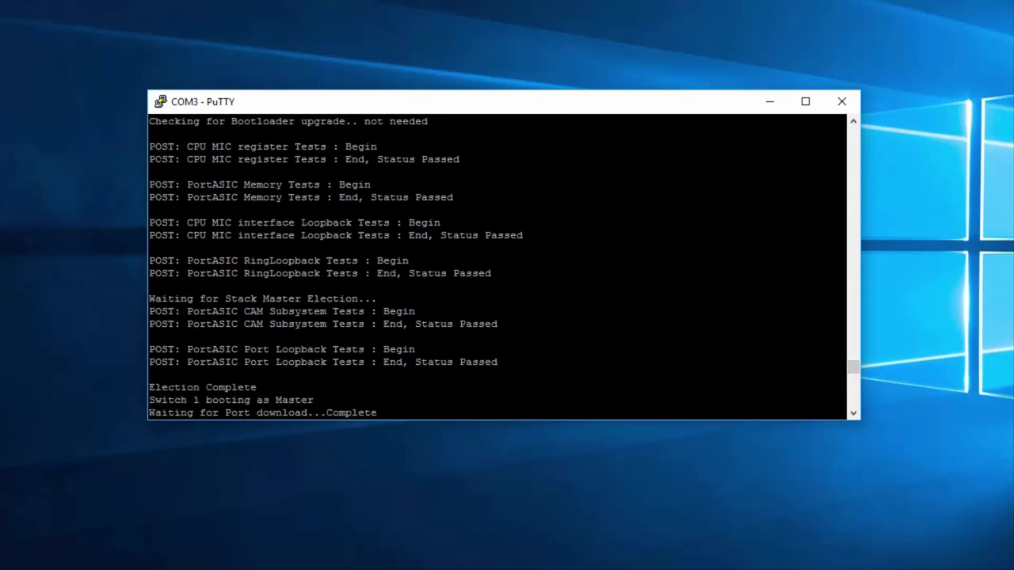
pyautogui.doubleClick(160, 146)
pyautogui.click(161, 147)
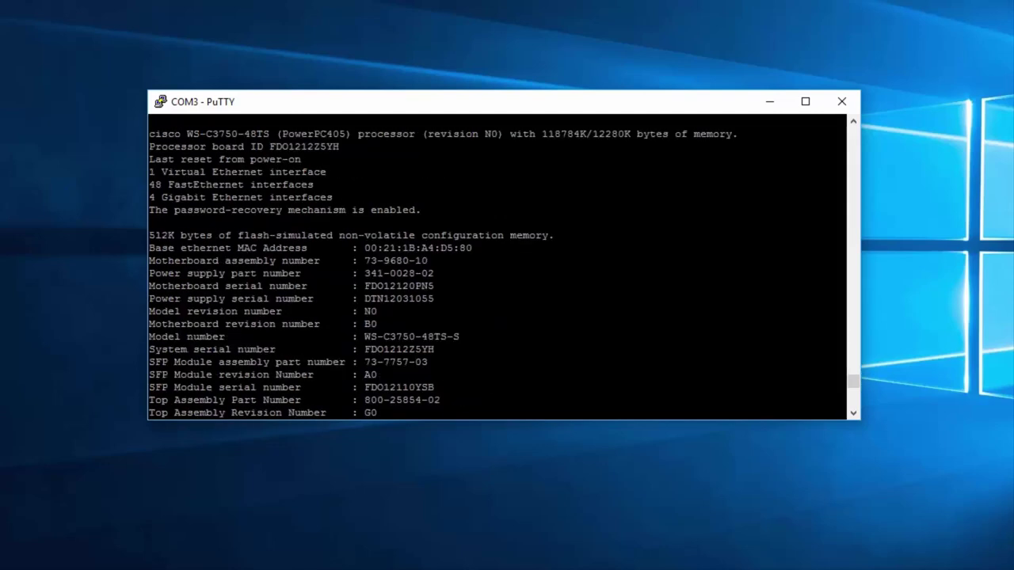
pyautogui.moveTo(849, 379); pyautogui.dragTo(850, 388)
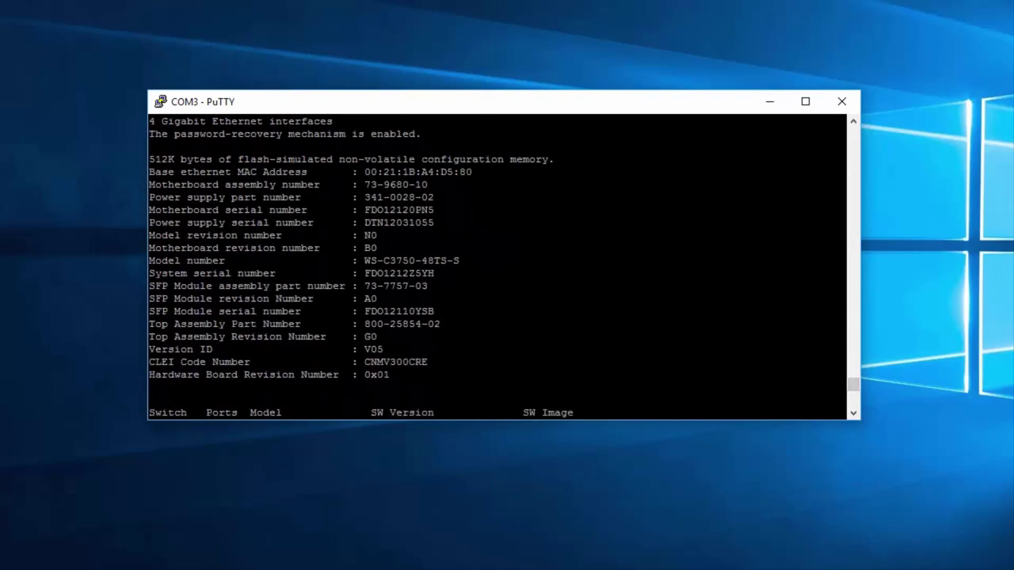
pyautogui.moveTo(854, 125); pyautogui.dragTo(854, 125)
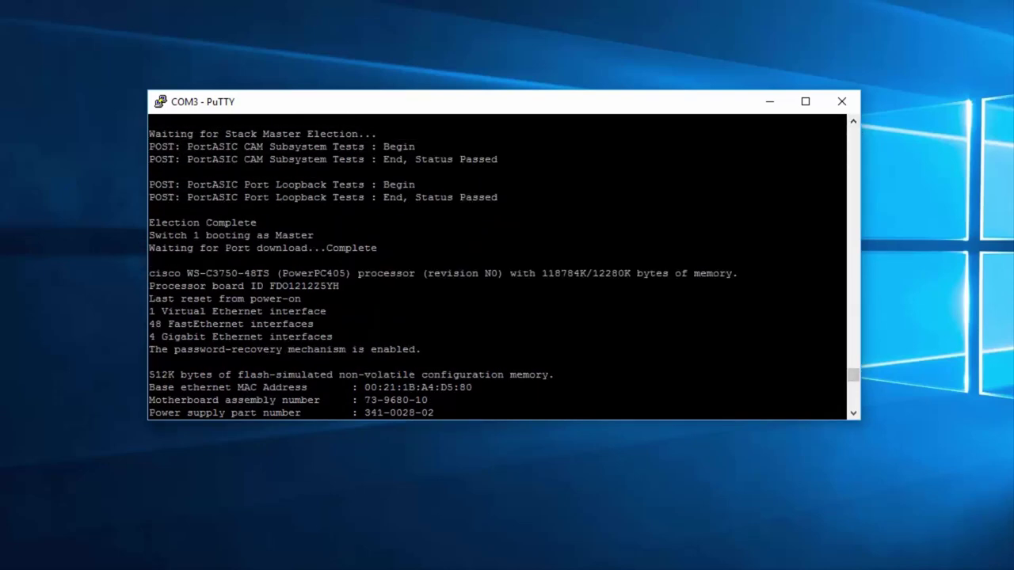
pyautogui.moveTo(854, 415); pyautogui.dragTo(853, 417)
pyautogui.click(852, 412)
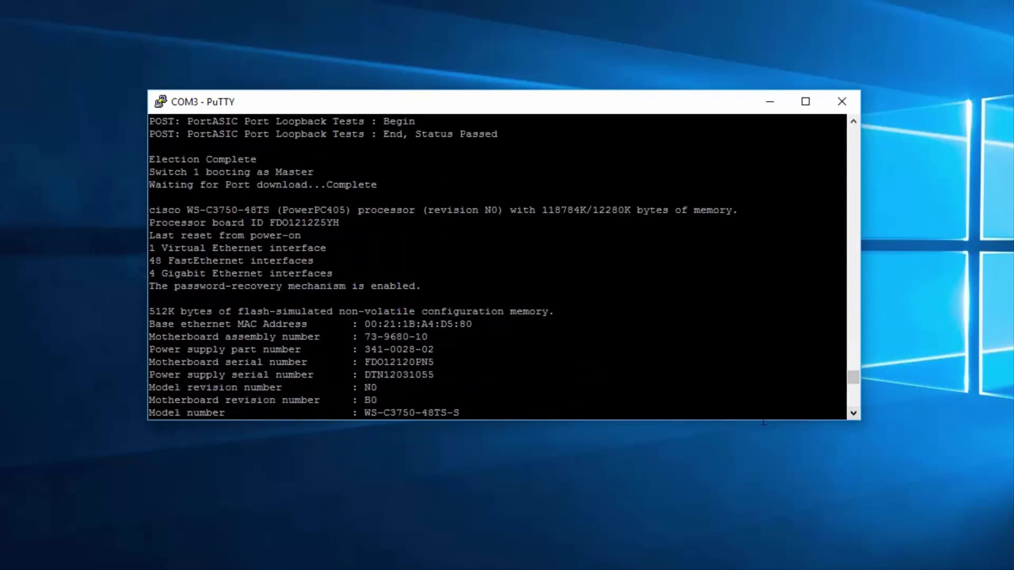
pyautogui.moveTo(761, 420); pyautogui.dragTo(750, 502)
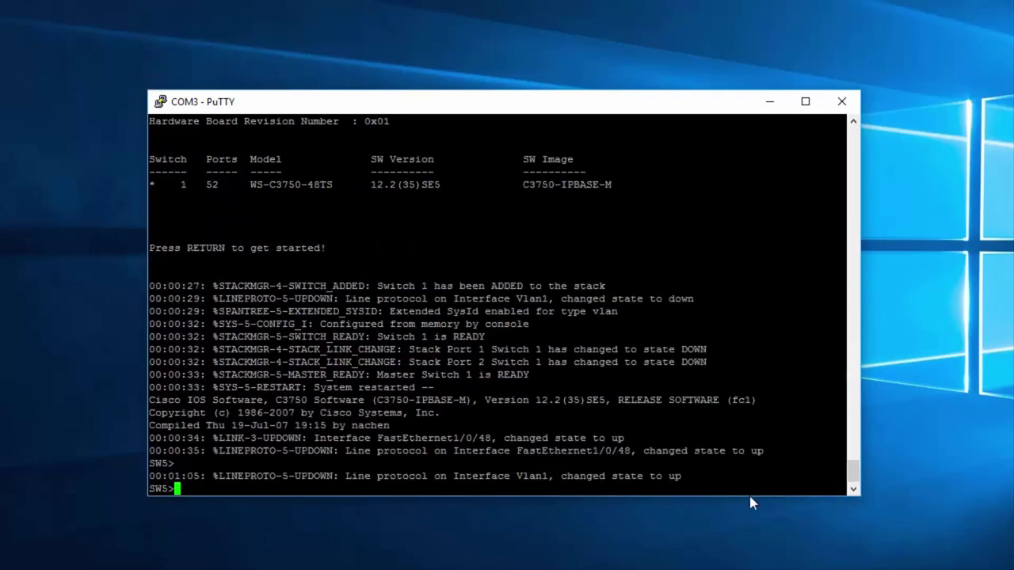
# Step: Highlight the base ethernet MAC address and the FastEthernet1/0/48 link-up messages
pyautogui.moveTo(851, 467); pyautogui.dragTo(848, 448)
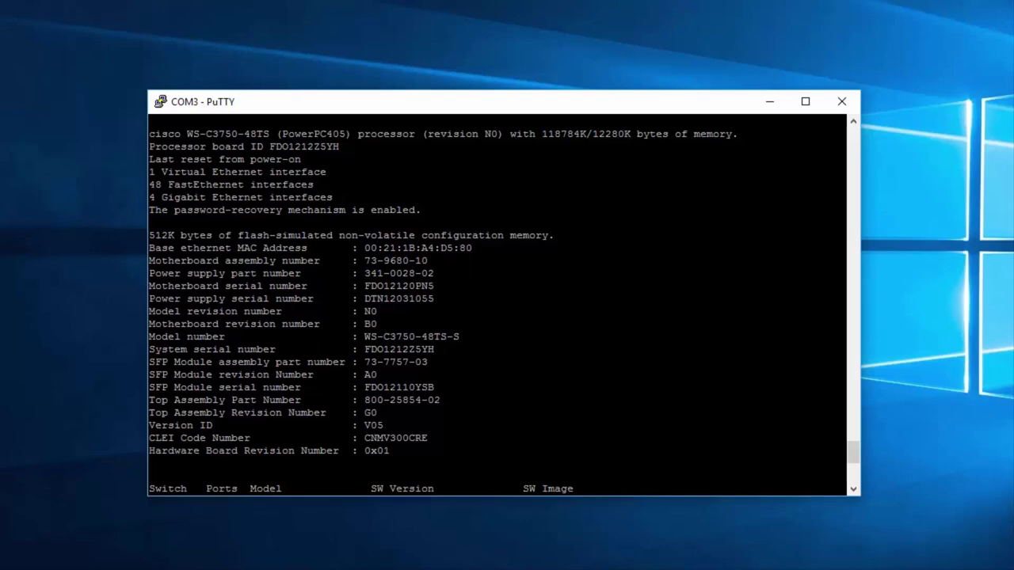
pyautogui.moveTo(844, 248); pyautogui.dragTo(364, 248)
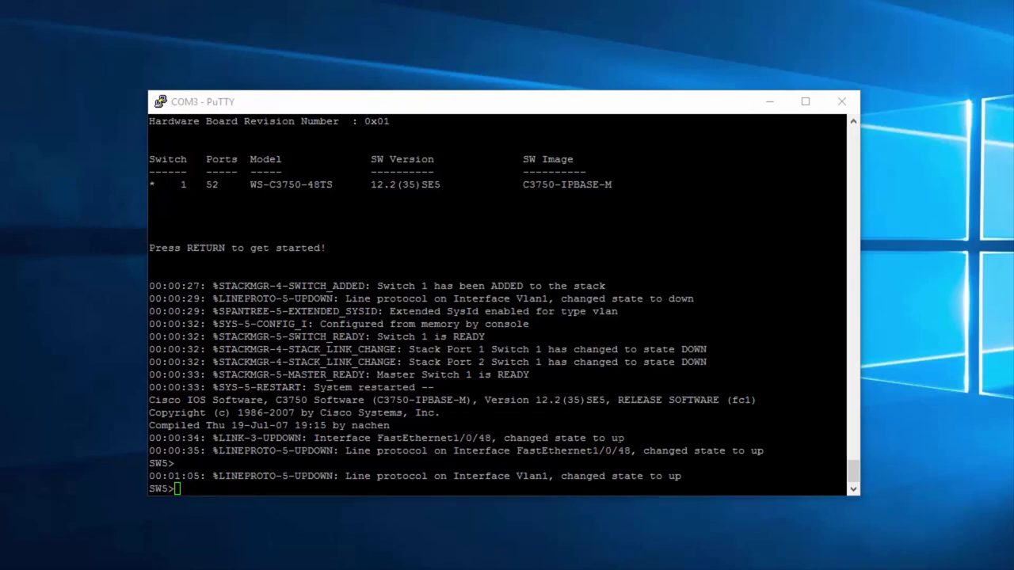
pyautogui.moveTo(840, 438); pyautogui.dragTo(315, 438)
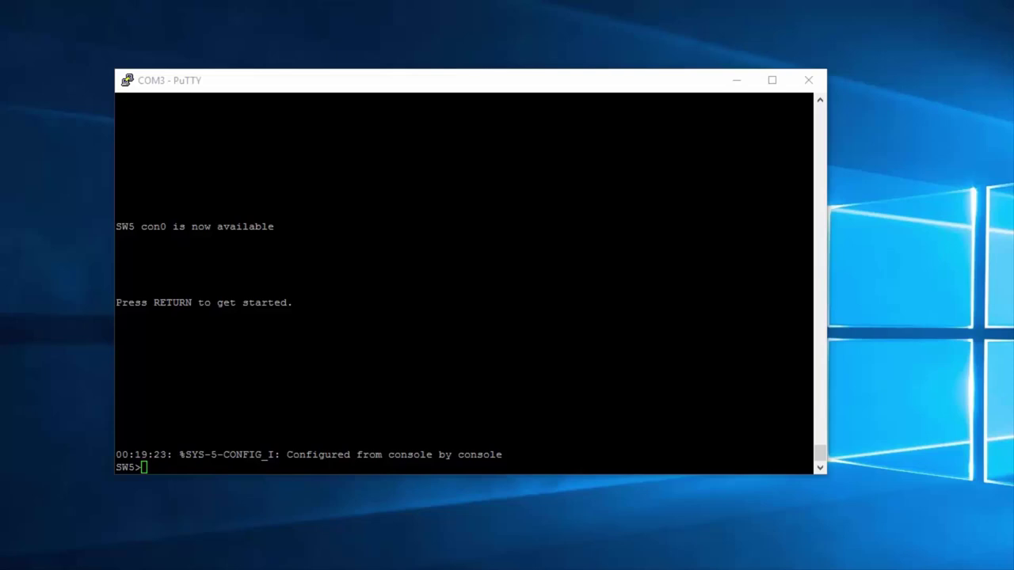
# Step: Run enable and then configure terminal to reach the SW5(config)# prompt
pyautogui.hotkey('alt', 'Tab')
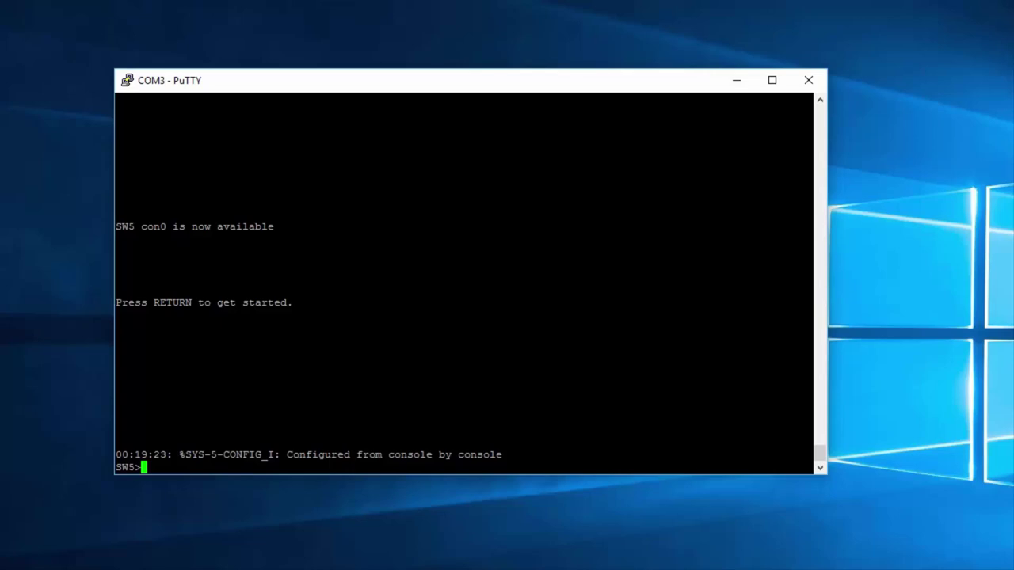
pyautogui.write('enable')
pyautogui.press('Return')
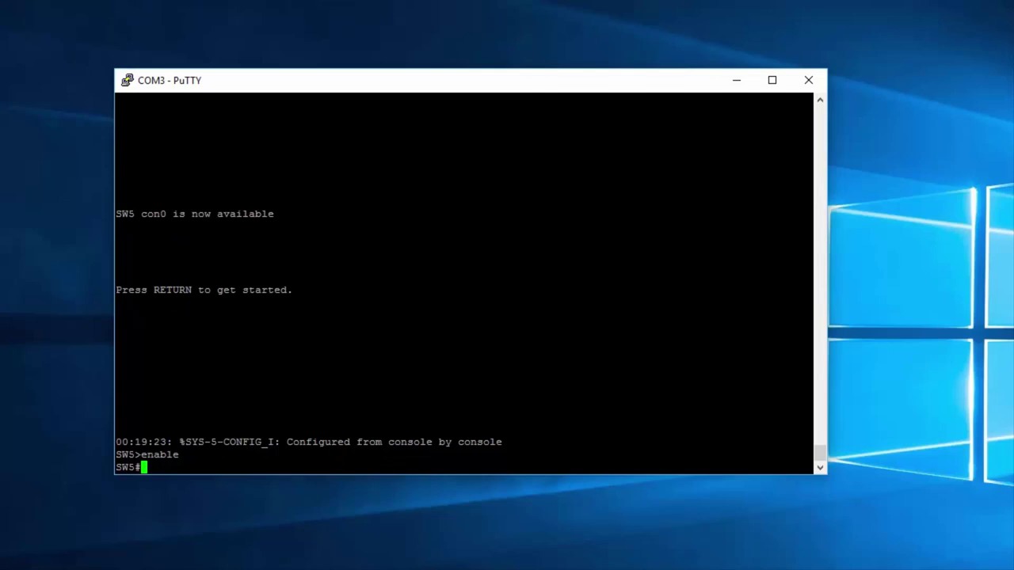
pyautogui.write('configure terminal')
pyautogui.press('Return')
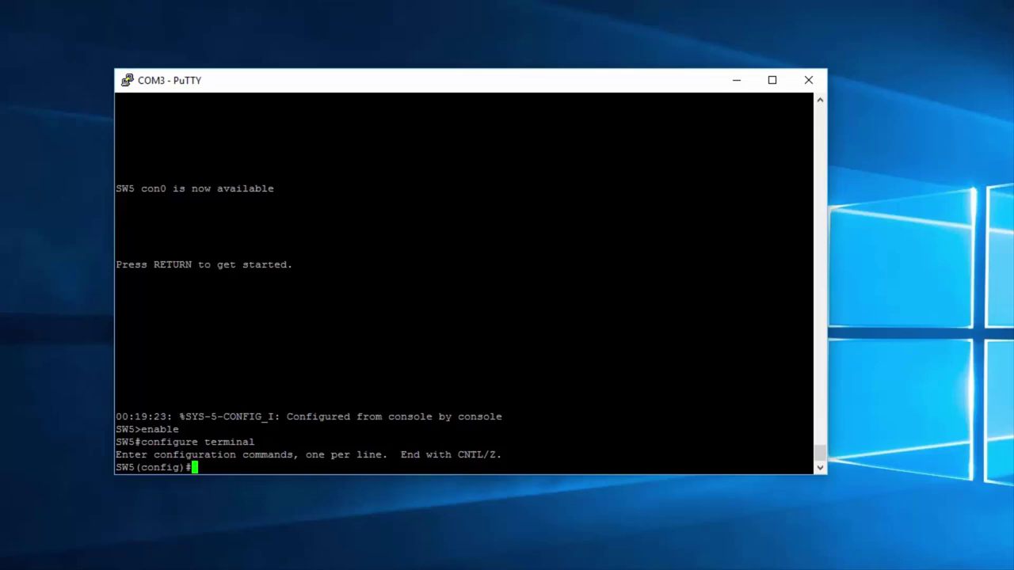
# Step: Rename the switch to TEST with the hostname command, fixing a typo along the way
pyautogui.write('hostaname')
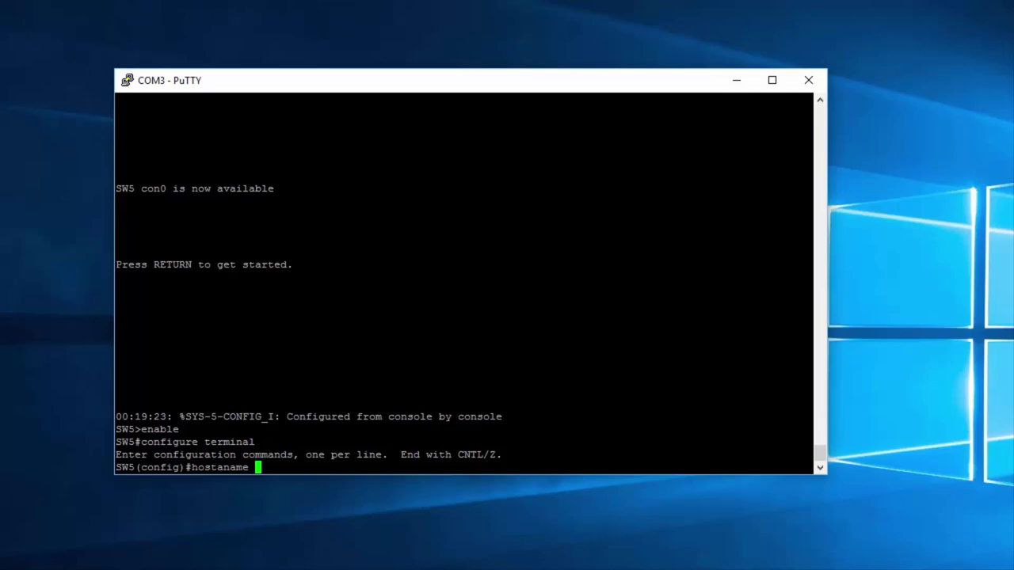
pyautogui.press('BackSpace')
pyautogui.press('BackSpace')
pyautogui.press('BackSpace')
pyautogui.press('BackSpace')
pyautogui.press('BackSpace')
pyautogui.press('BackSpace')
pyautogui.write('name')
pyautogui.write('TEST')
pyautogui.press('Return')
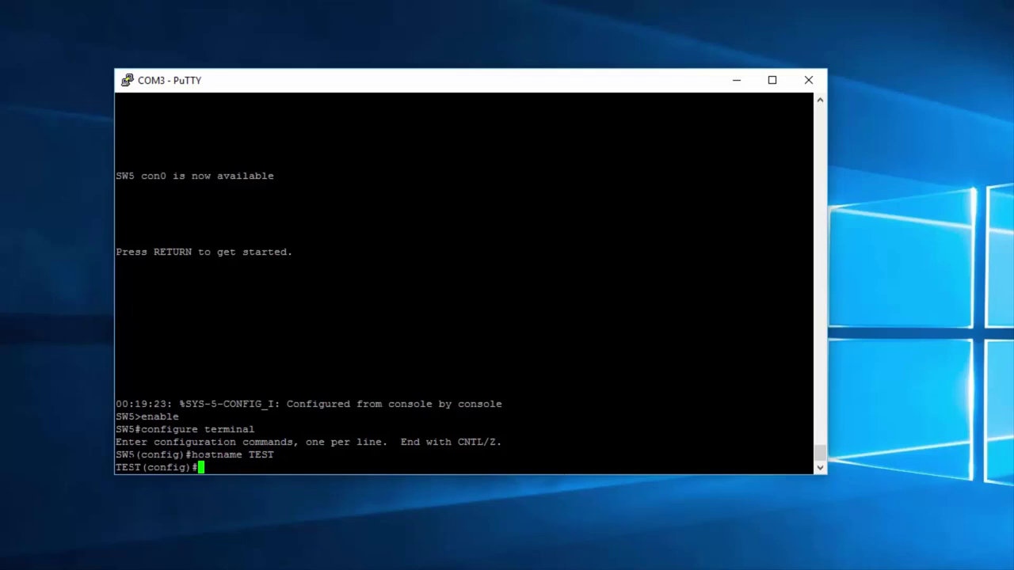
pyautogui.doubleClick(128, 467)
# Step: Exit to privileged mode and run show clock, reading 00:21:59 UTC Mon Mar 1 1993
pyautogui.write('exit')
pyautogui.press('Return')
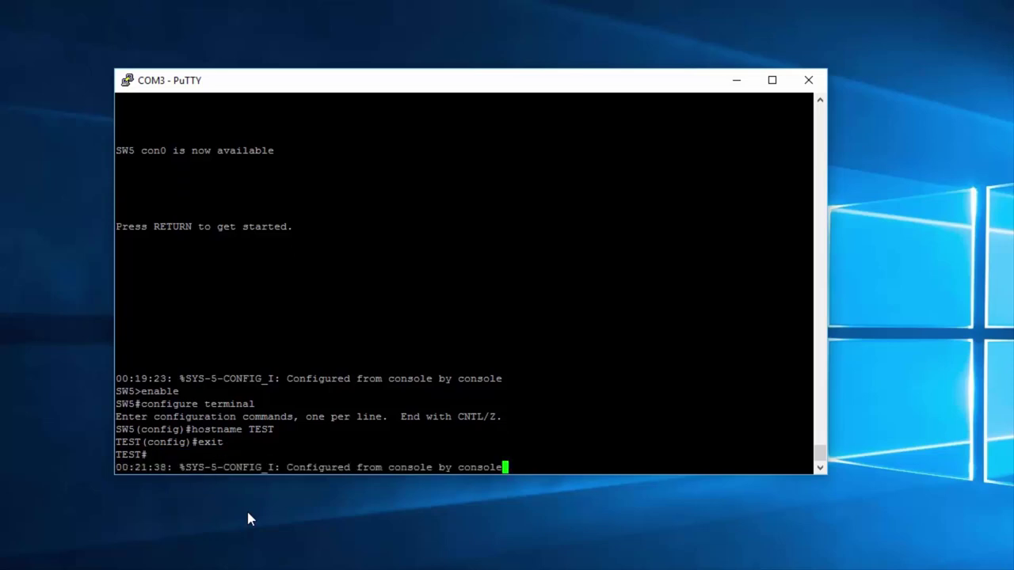
pyautogui.press('Return')
pyautogui.press('Return')
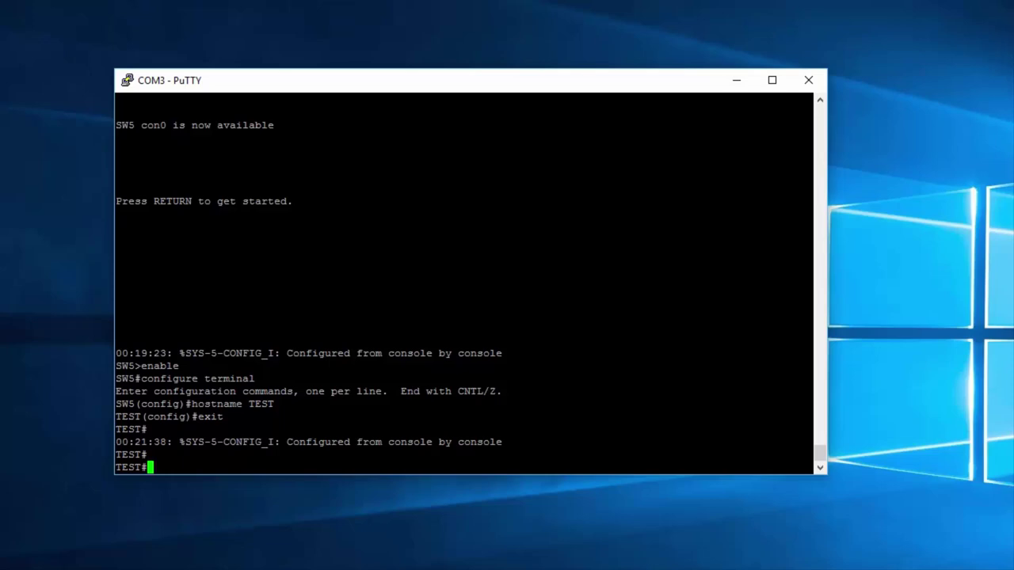
pyautogui.write('show clock')
pyautogui.press('Return')
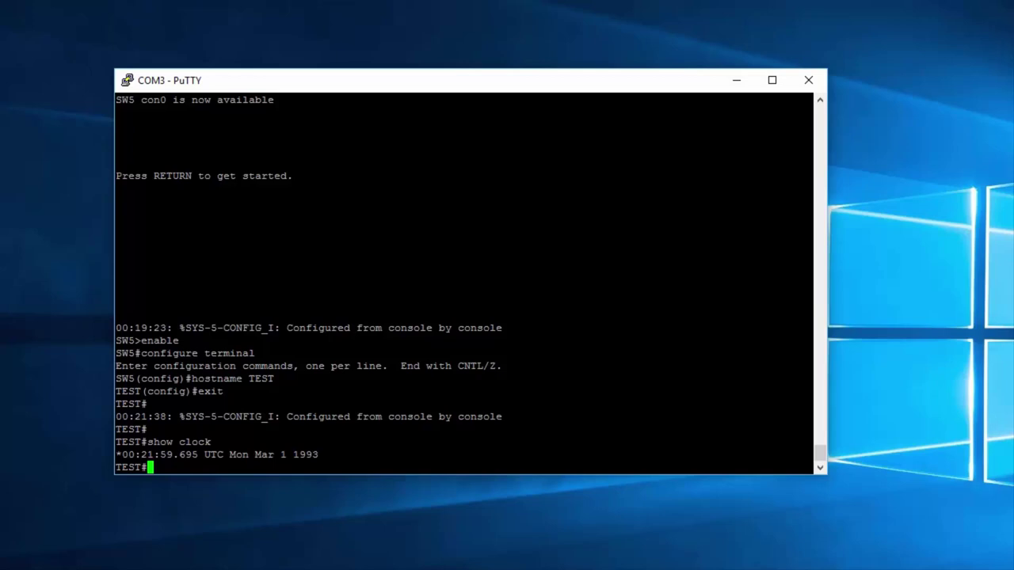
# Step: Begin the command 'clock set 16:15:21 18' at the TEST# prompt
pyautogui.write('clock set 1')
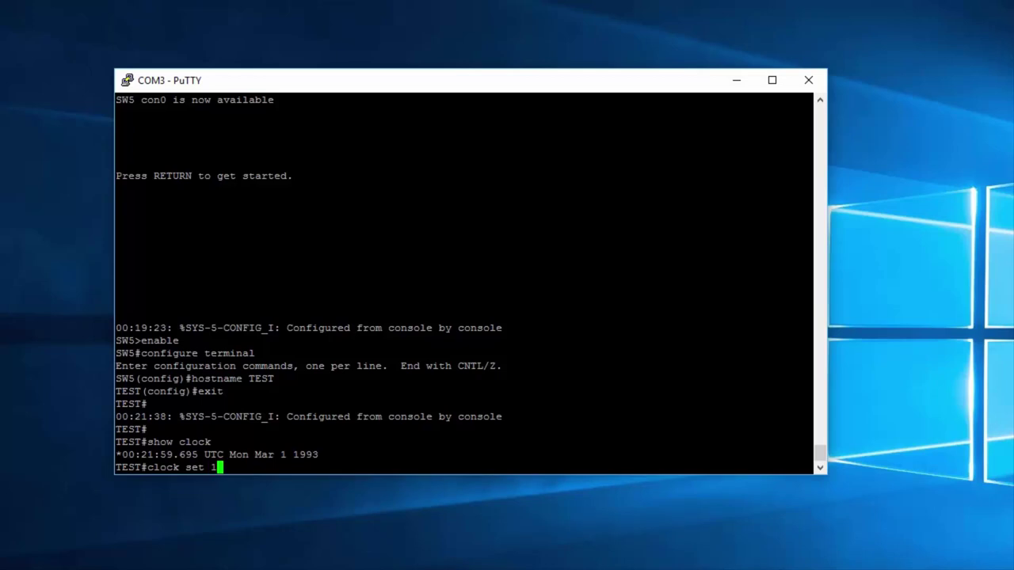
pyautogui.write('6:15:21 18')
# Step: Complete and run 'clock set 16:15:21 18 January 2016', correcting the misspelled month
pyautogui.write('Janur')
pyautogui.press('BackSpace')
pyautogui.write('ary ')
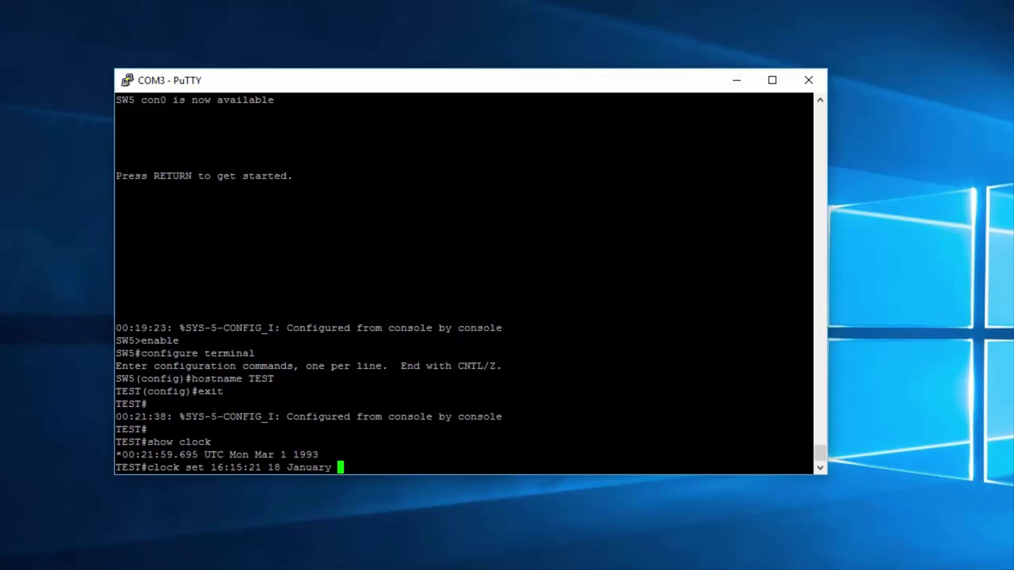
pyautogui.write('2016')
pyautogui.press('Return')
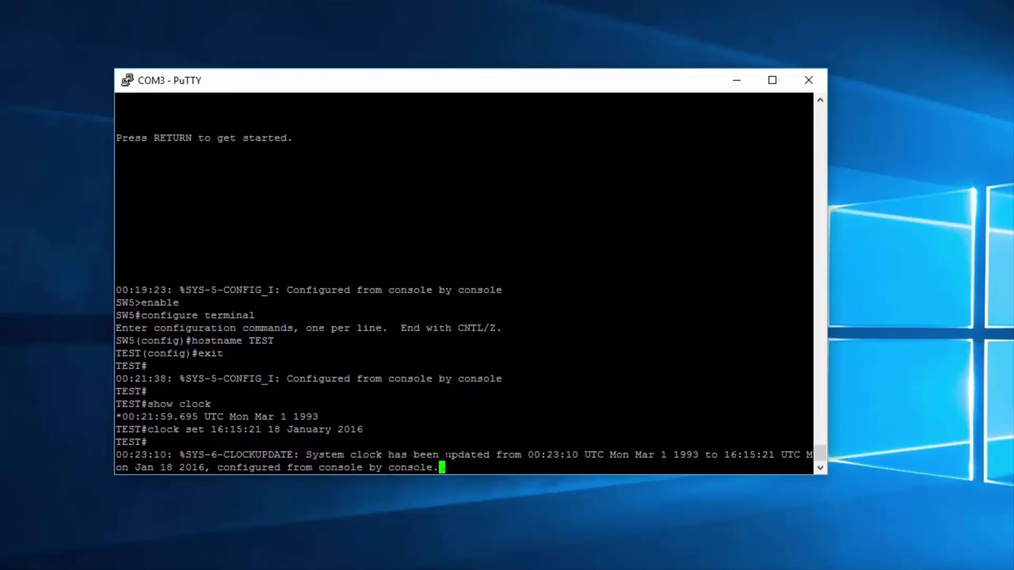
# Step: Highlight the clock update log message and start typing show clock at a fresh prompt
pyautogui.moveTo(440, 467); pyautogui.dragTo(117, 456)
pyautogui.press('Return')
pyautogui.press('Return')
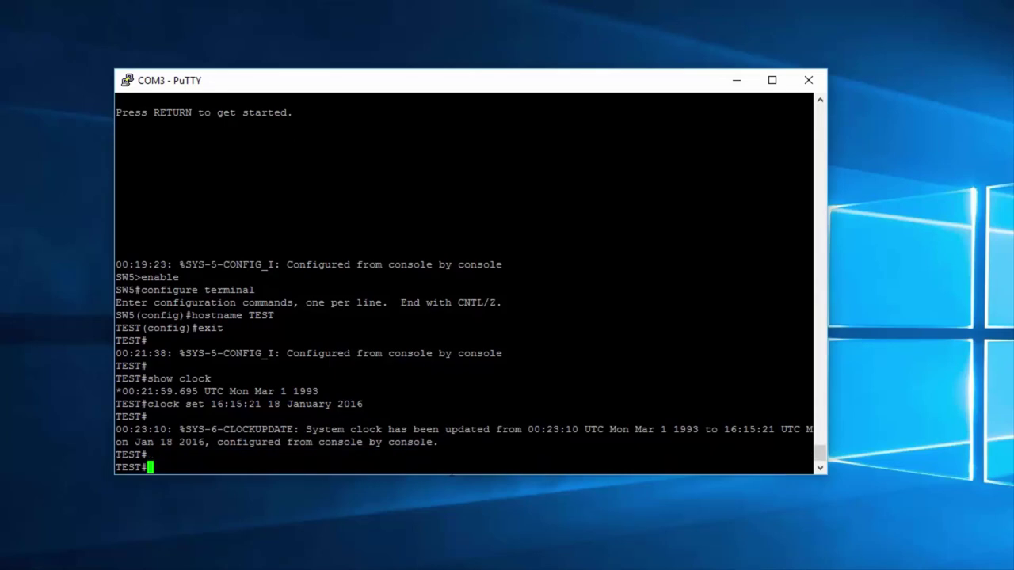
pyautogui.write('show clock')
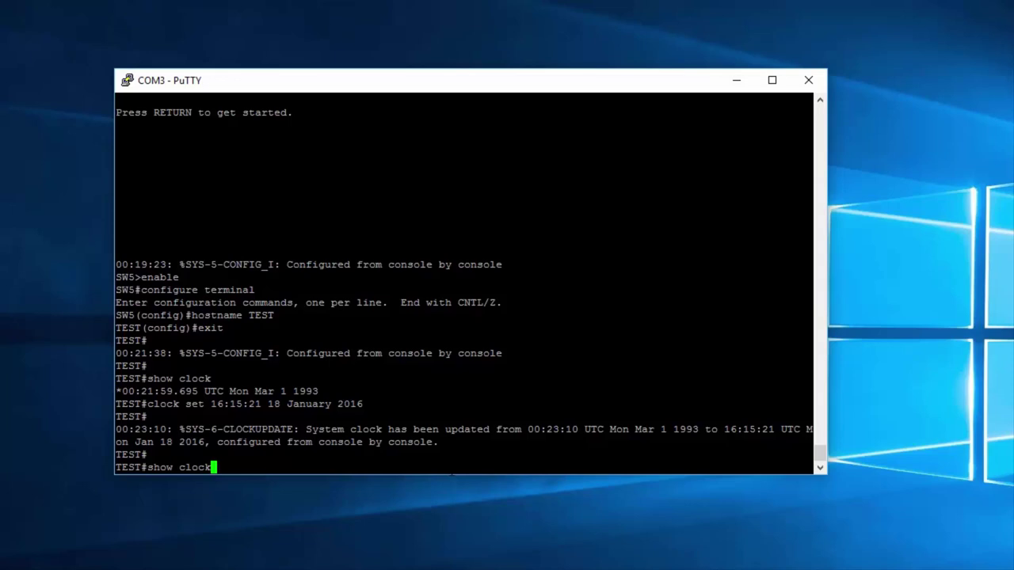
# Step: Run show clock and highlight the reported date, Mon Jan 18 2016, in the output
pyautogui.press('Return')
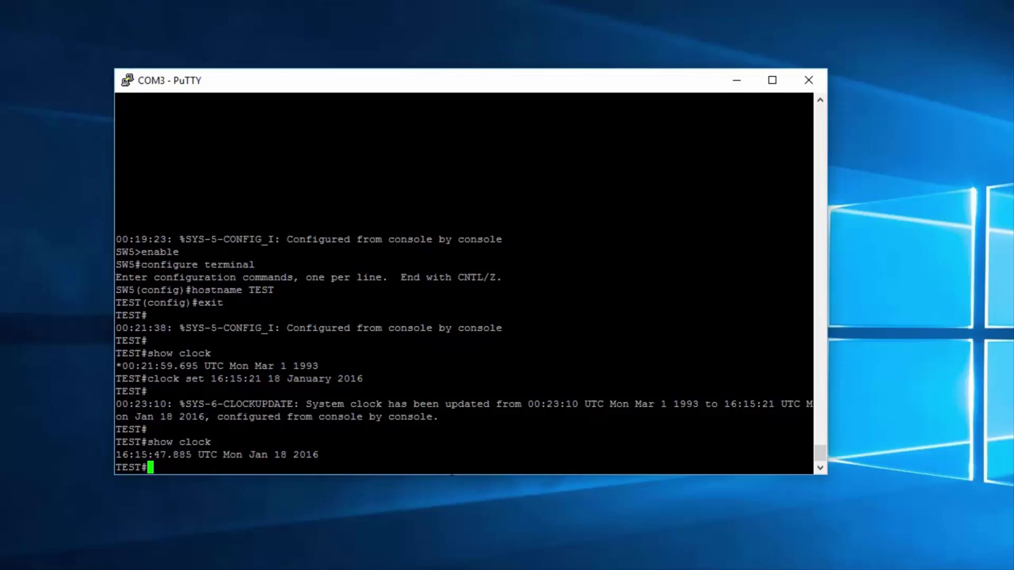
pyautogui.moveTo(807, 454); pyautogui.dragTo(224, 455)
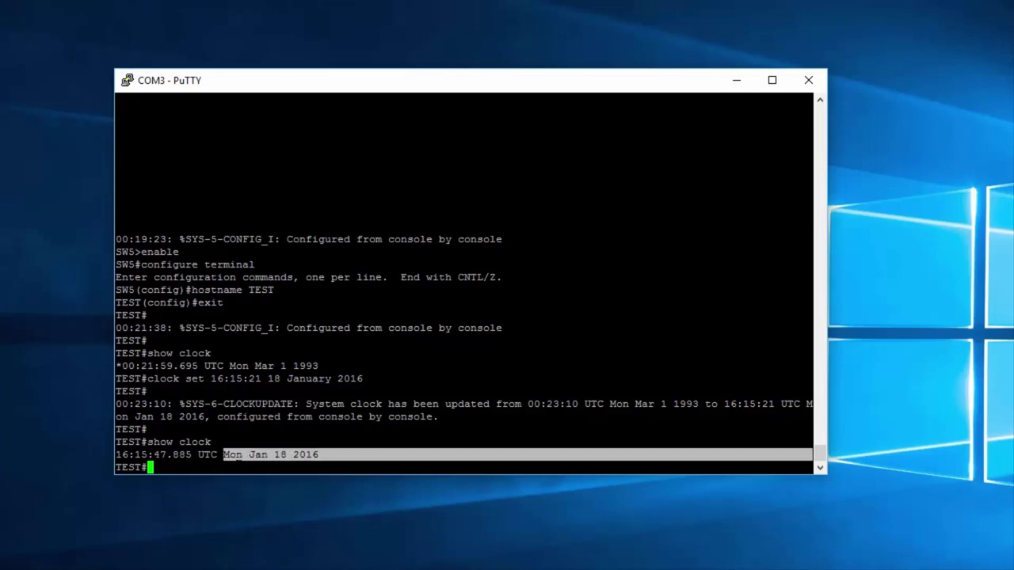
pyautogui.doubleClick(232, 455)
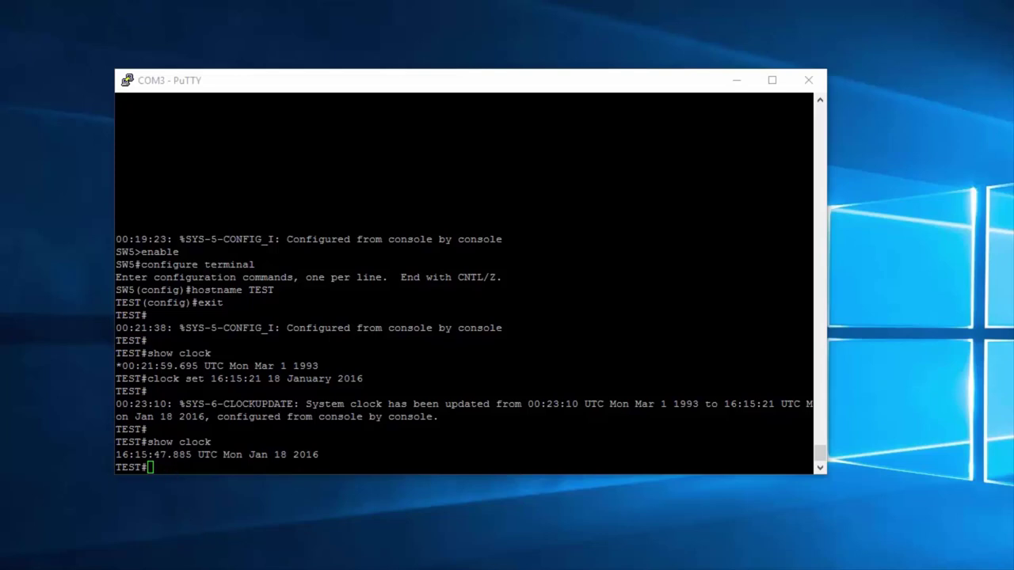
pyautogui.click(173, 467)
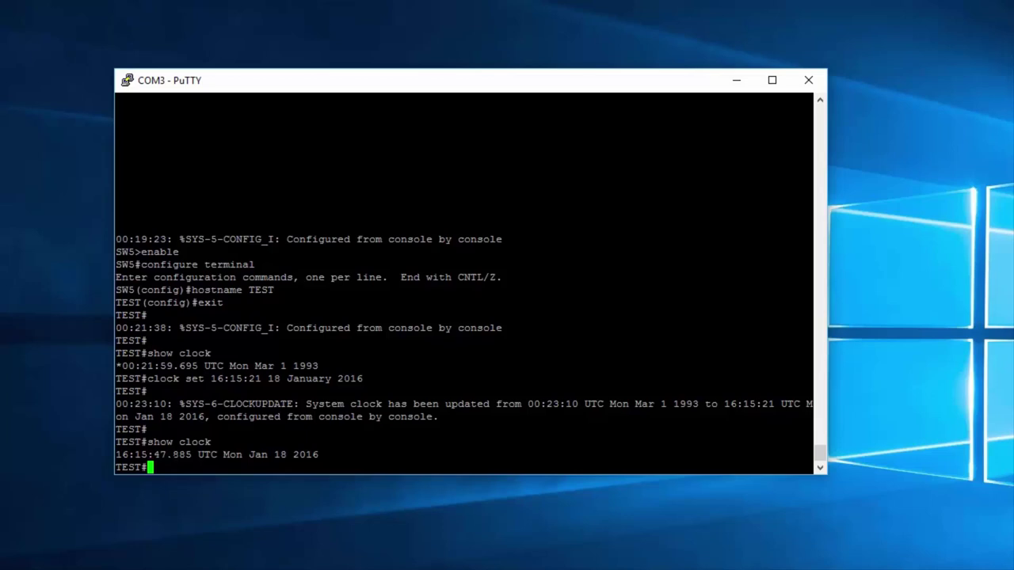
# Step: List the privileged commands beginning with c using 'c?' and point out configure
pyautogui.write('c')
pyautogui.write('?')
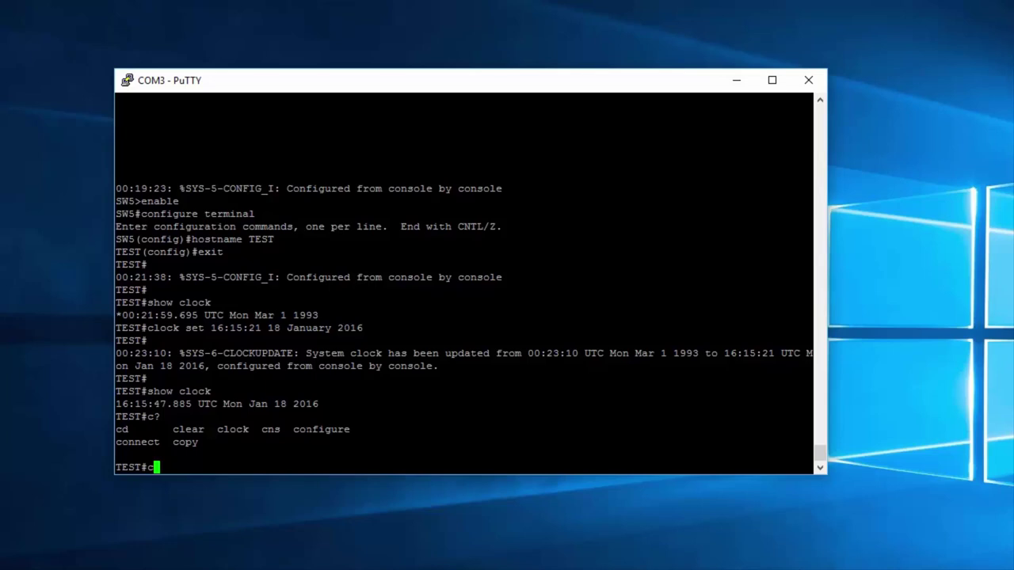
pyautogui.doubleClick(320, 429)
pyautogui.click(320, 429)
# Step: Show the options for 'configure ?', highlight the terminal option, then clear the line
pyautogui.write('onfigure')
pyautogui.write('?')
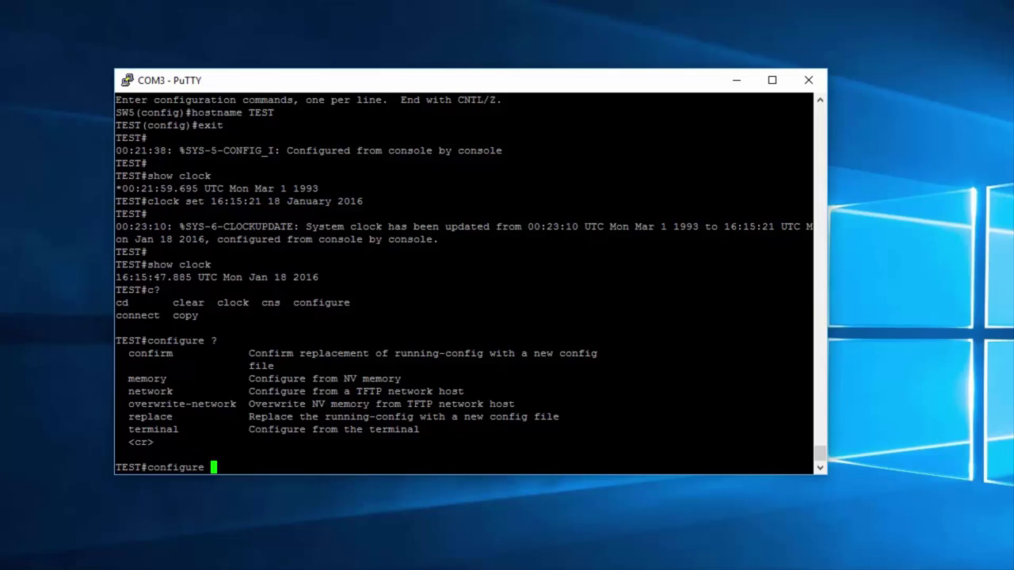
pyautogui.moveTo(809, 430); pyautogui.dragTo(128, 429)
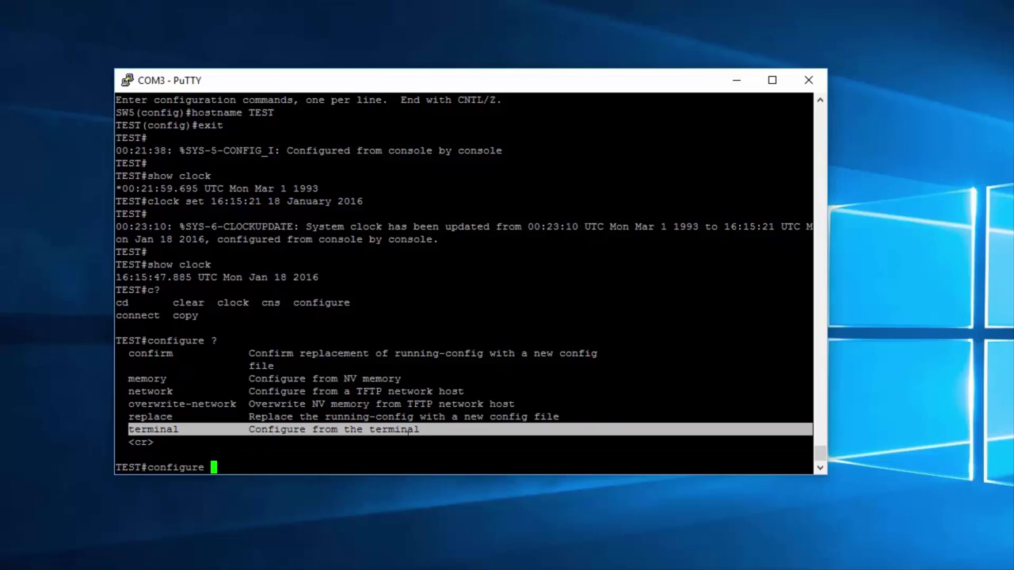
pyautogui.moveTo(420, 429); pyautogui.dragTo(250, 429)
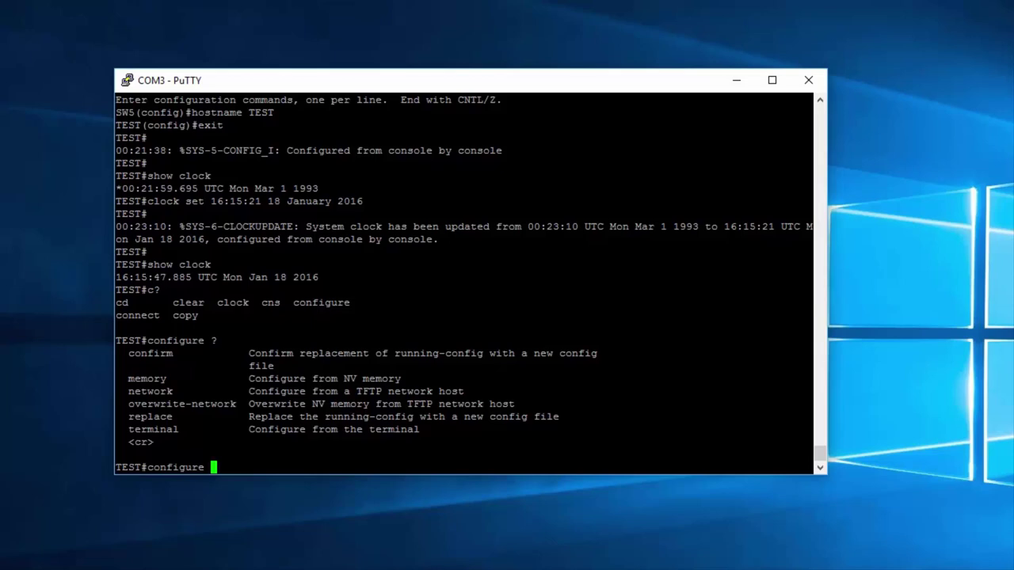
pyautogui.press('BackSpace')
pyautogui.press('BackSpace')
pyautogui.press('BackSpace')
pyautogui.press('BackSpace')
pyautogui.press('BackSpace')
pyautogui.press('BackSpace')
pyautogui.press('BackSpace')
pyautogui.press('BackSpace')
pyautogui.press('BackSpace')
pyautogui.press('BackSpace')
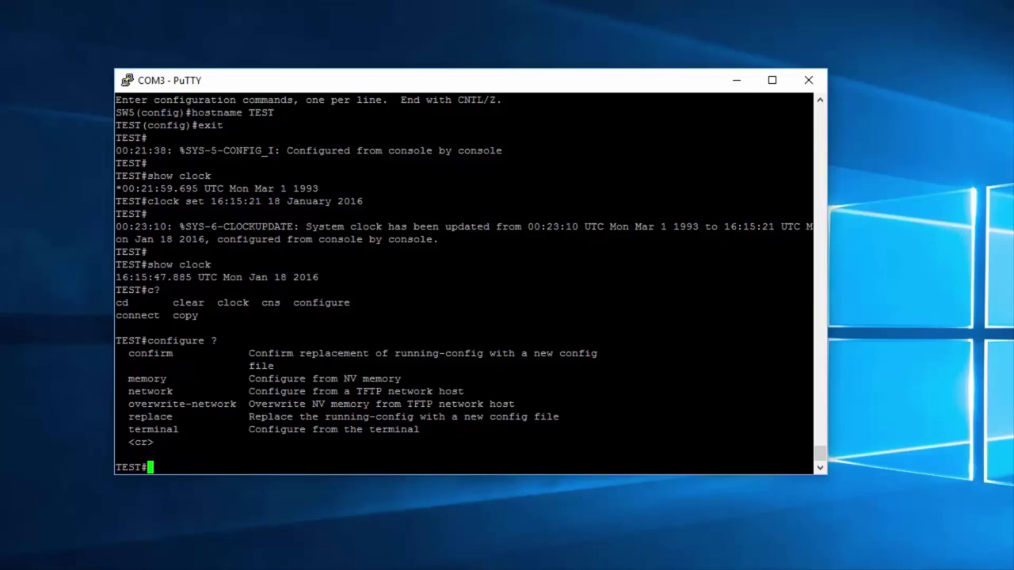
# Step: Enter global configuration with 'conf t', exit to privileged mode, then log out with 'exit'
pyautogui.write('conf t')
pyautogui.press('Return')
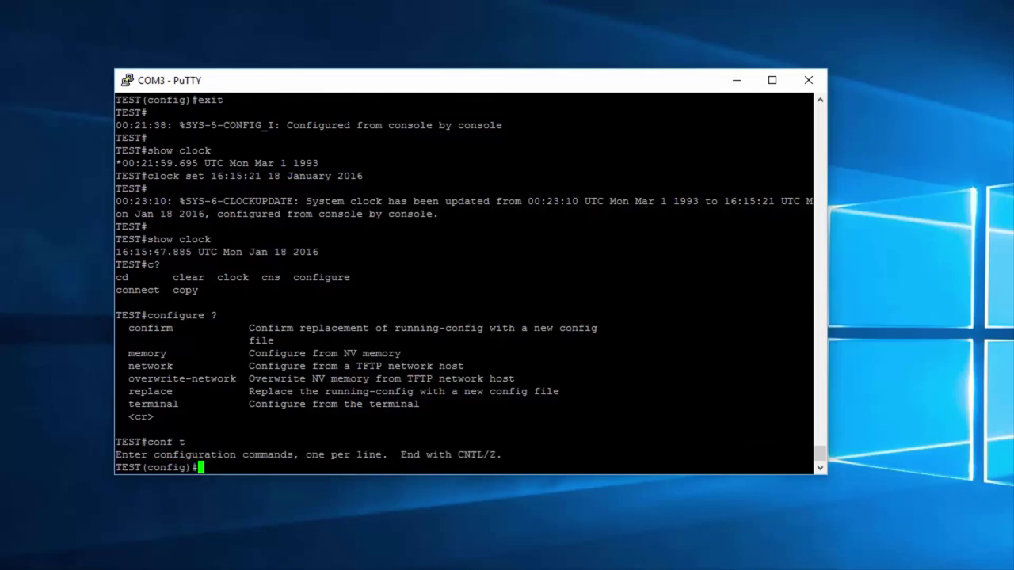
pyautogui.write('exit')
pyautogui.press('Return')
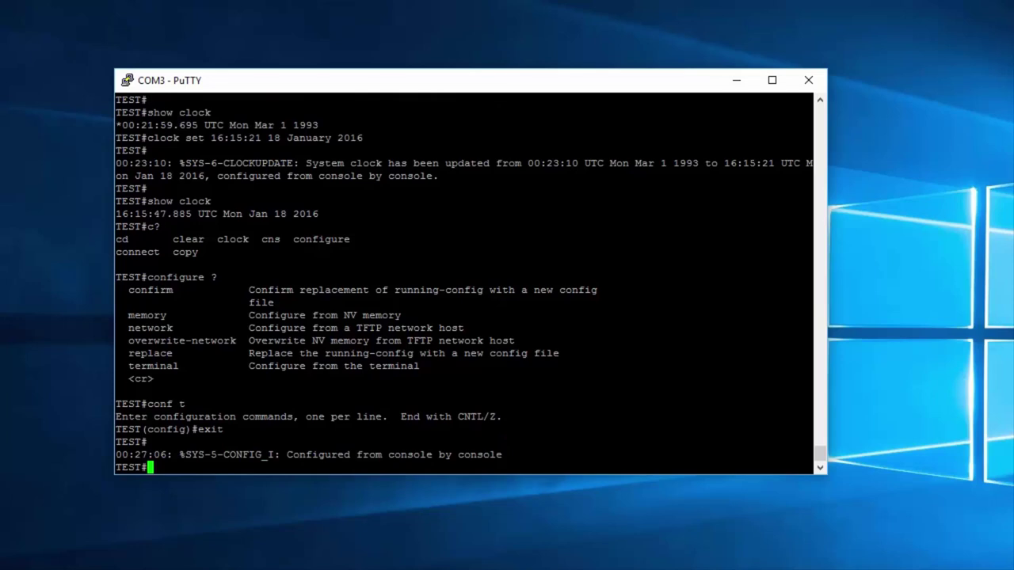
pyautogui.write('exit')
pyautogui.press('Return')
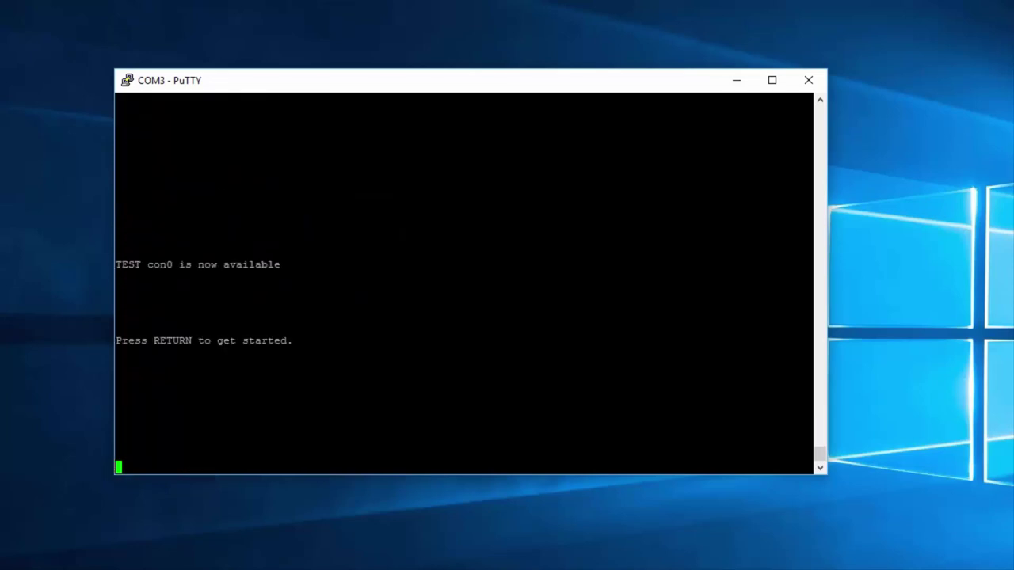
# Step: Wake the console and reach privileged mode with 'en'
pyautogui.press('Return')
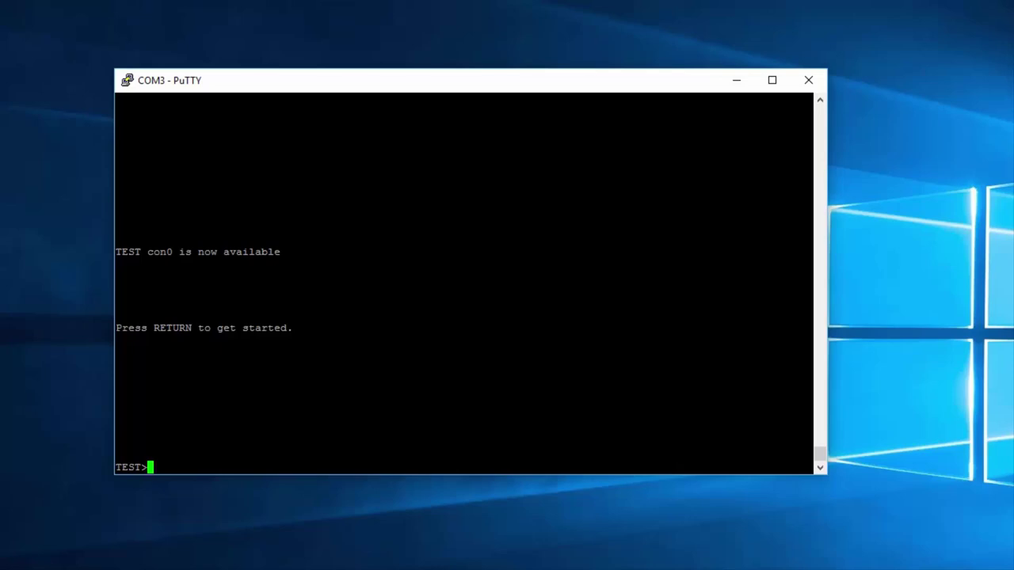
pyautogui.write('en')
pyautogui.press('Return')
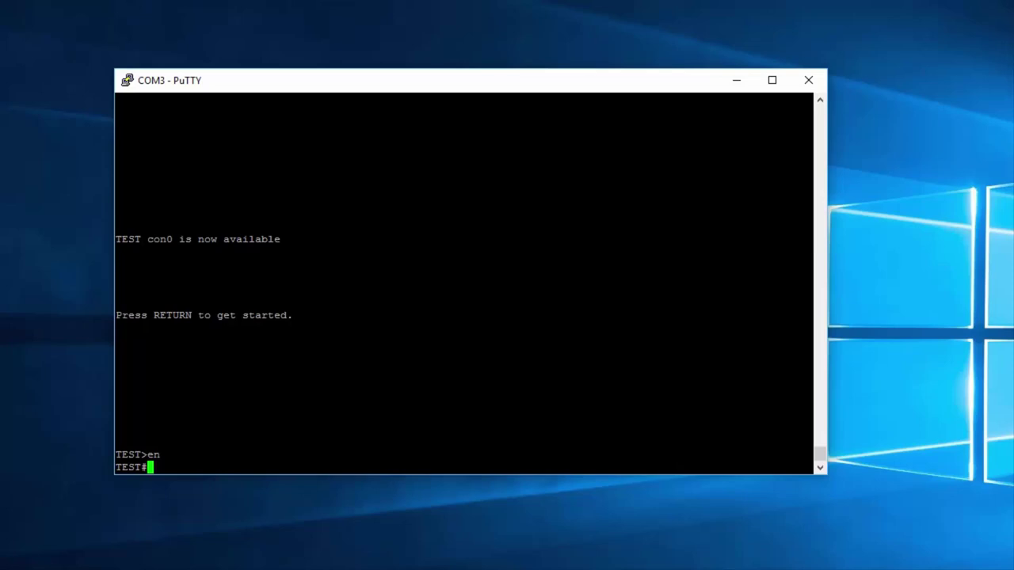
pyautogui.press('Return')
pyautogui.press('Return')
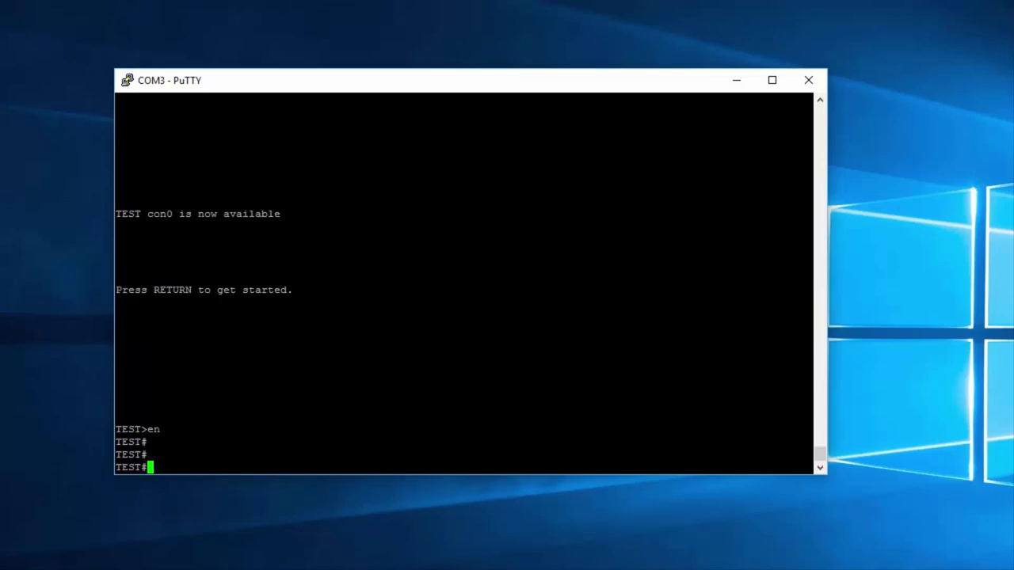
# Step: Enter global configuration with 'conf t', then return to the TEST# prompt with 'exit'
pyautogui.write('conf t')
pyautogui.press('Return')
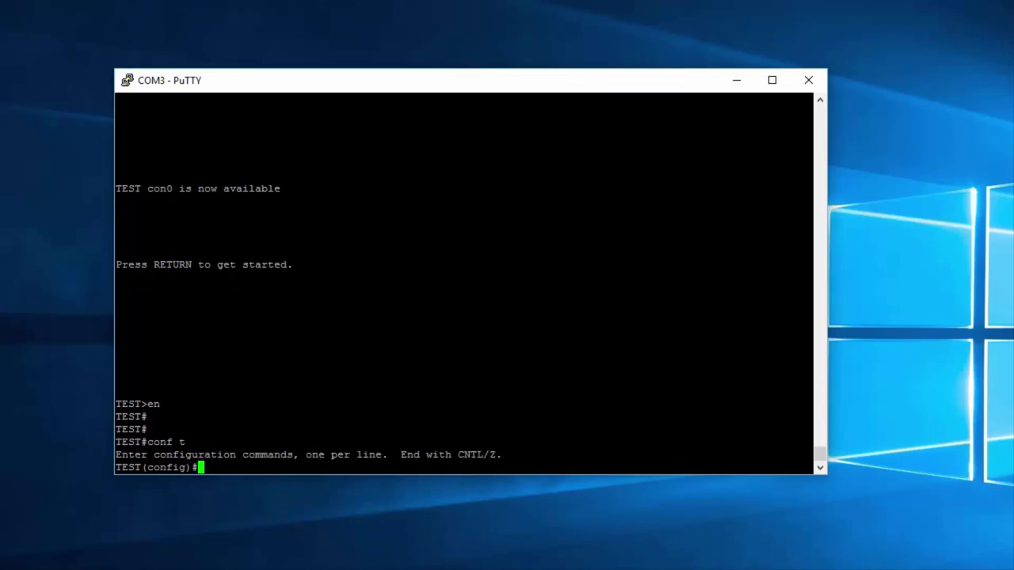
pyautogui.write('exit')
pyautogui.press('Return')
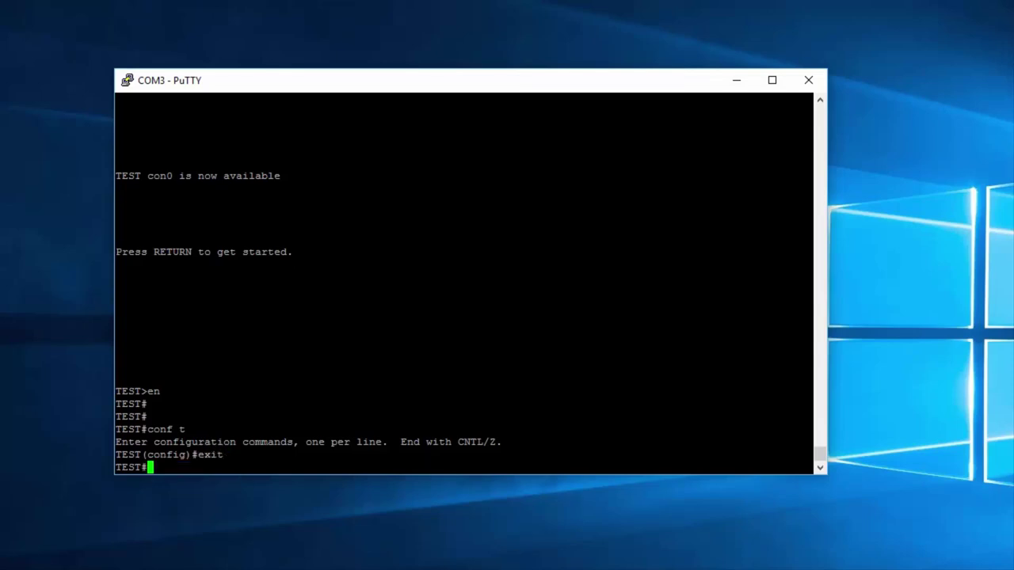
pyautogui.press('Return')
pyautogui.press('Return')
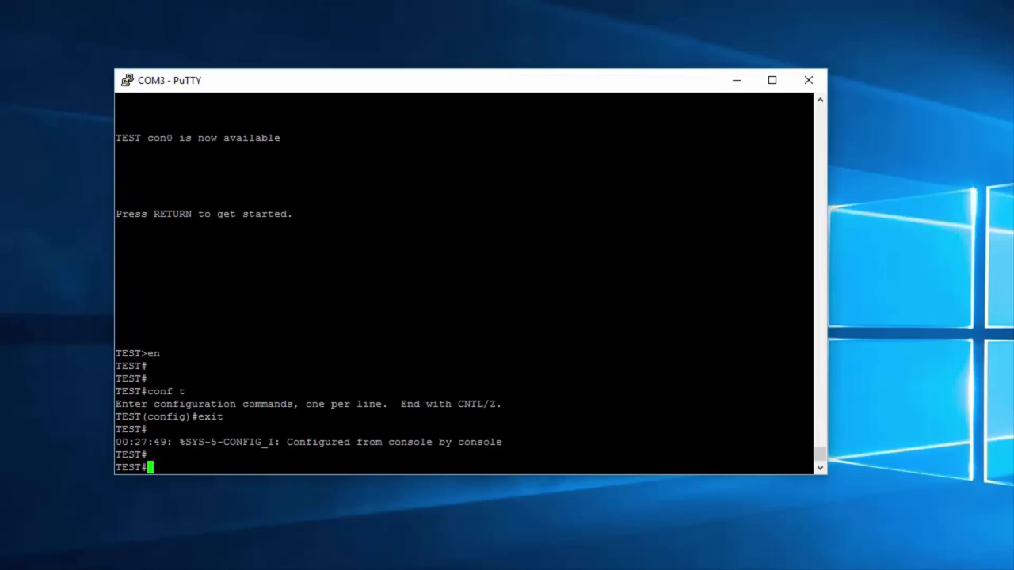
pyautogui.write('con')
# Step: Tab-complete 'con', 'conf' and 'te' into 'configure terminal' and confirm '?' offers only <cr>
pyautogui.press('Tab')
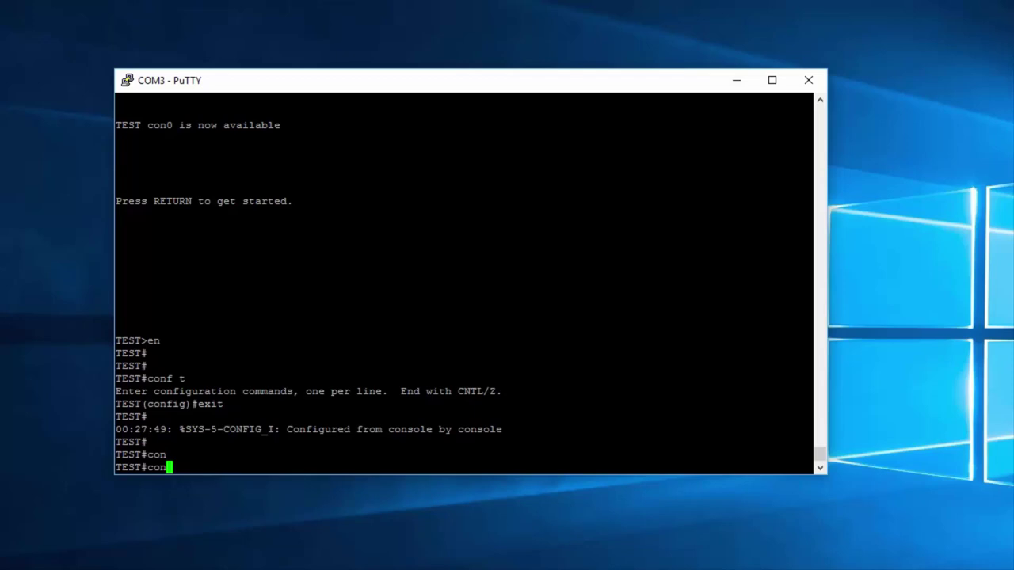
pyautogui.write('f')
pyautogui.press('Tab')
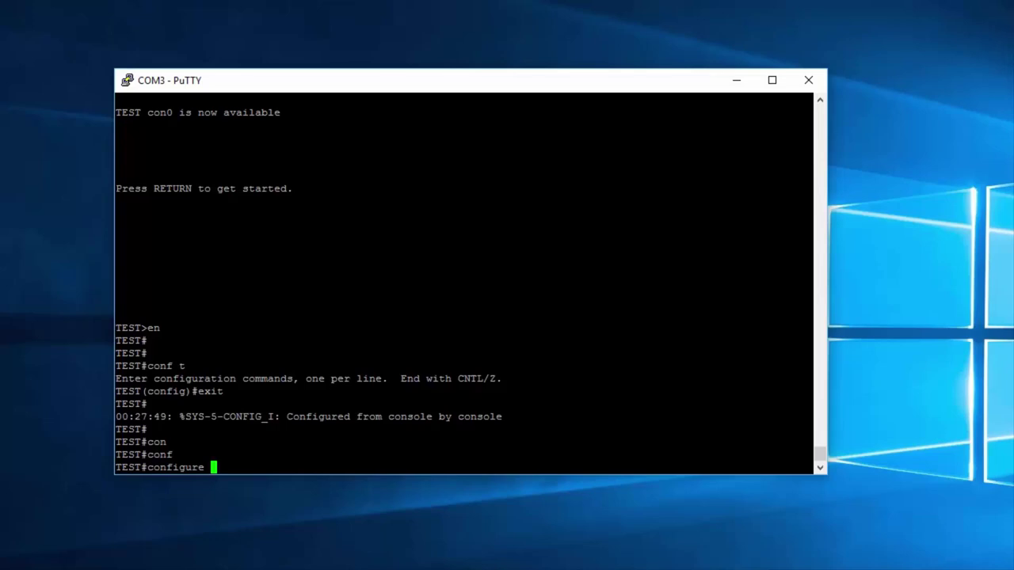
pyautogui.write('te')
pyautogui.press('Tab')
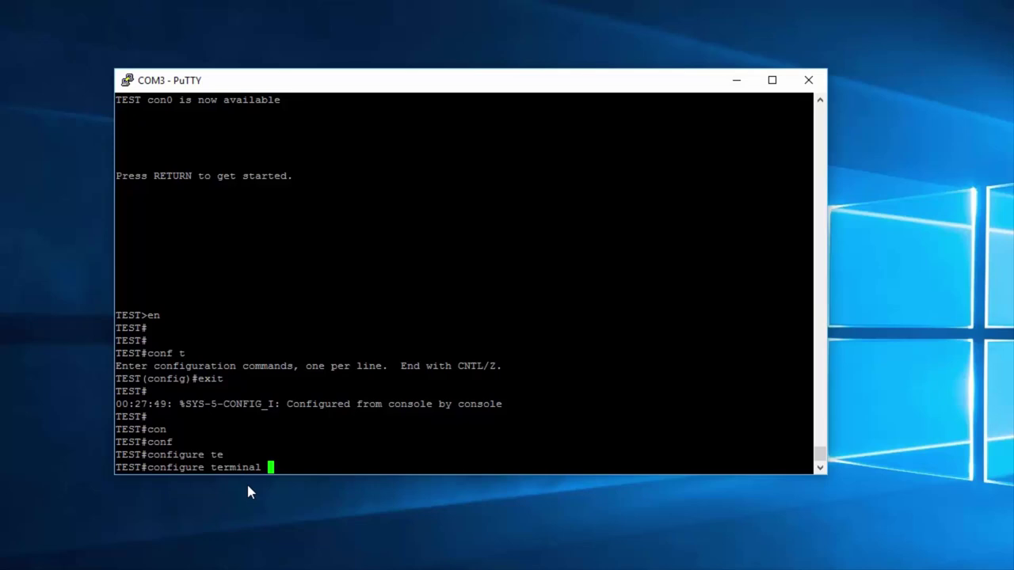
pyautogui.write('?')
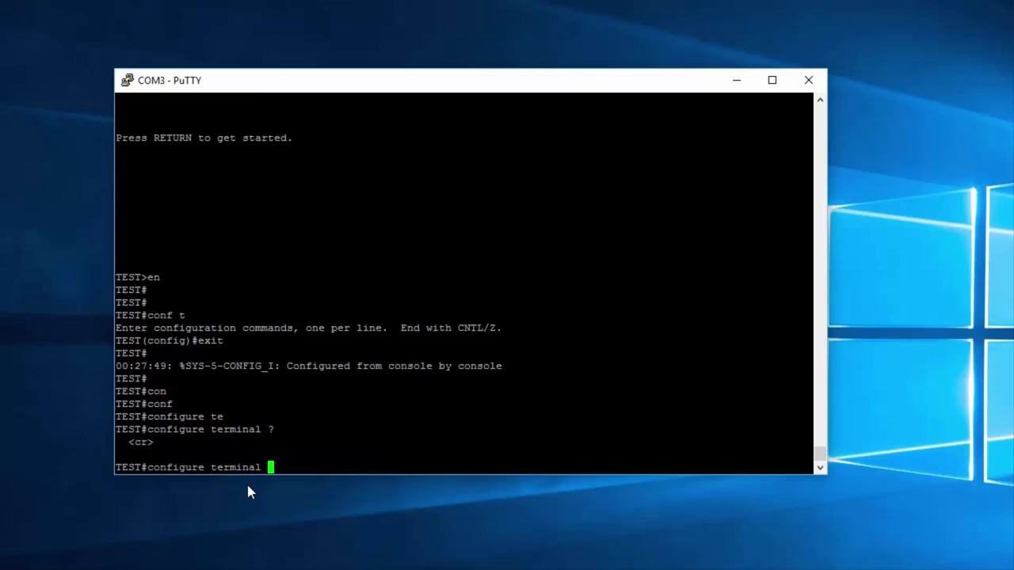
pyautogui.moveTo(808, 442); pyautogui.dragTo(125, 442)
# Step: Run 'configure terminal', then leave configuration mode with 'end'
pyautogui.press('Return')
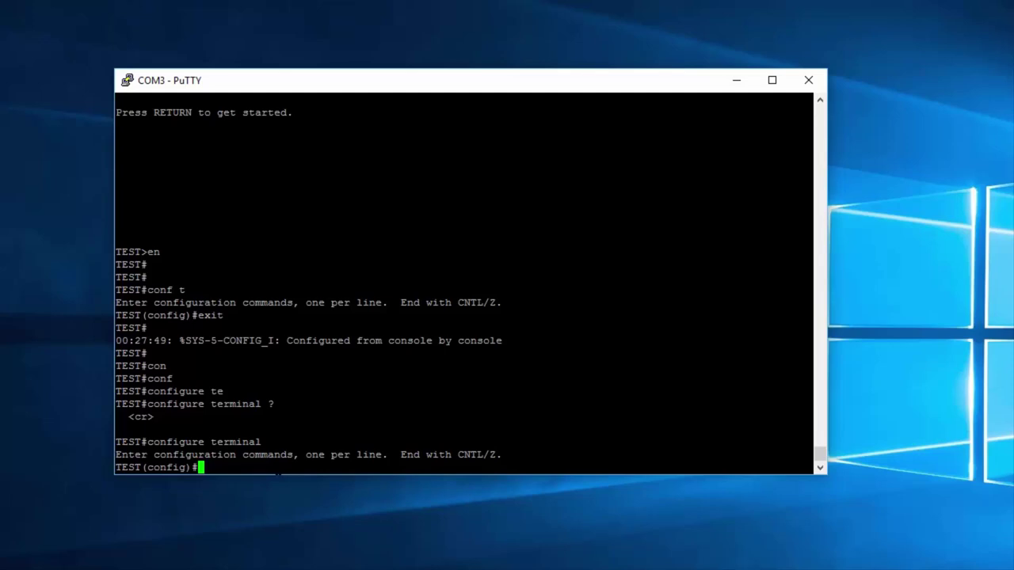
pyautogui.write('end')
pyautogui.press('Return')
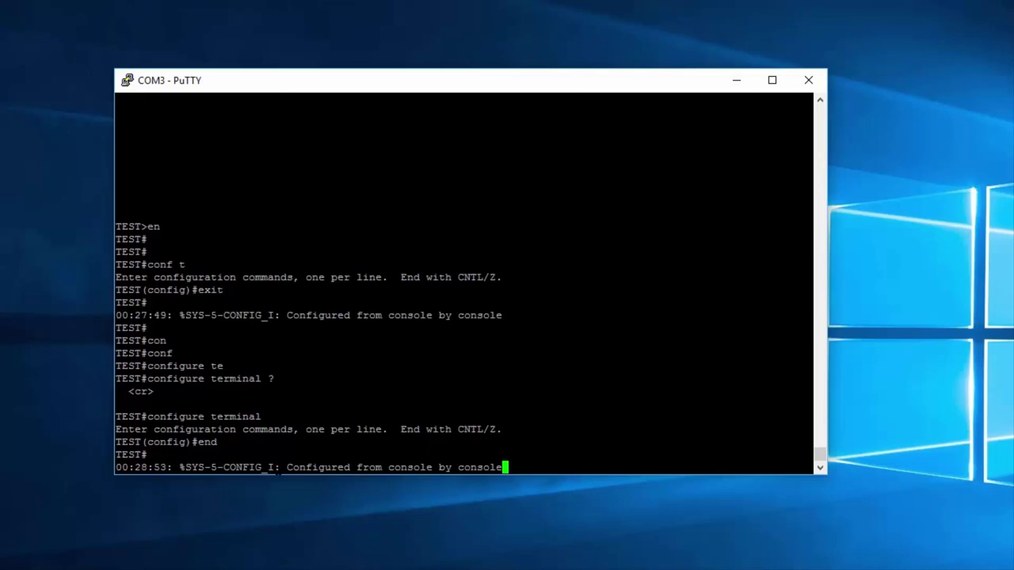
pyautogui.press('Return')
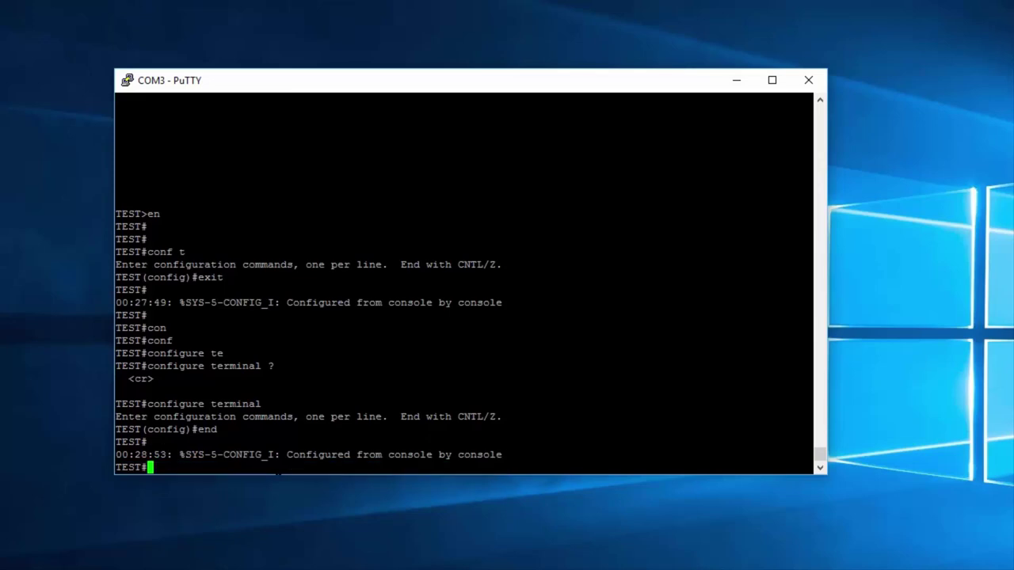
# Step: Enter VLAN 1 interface configuration with 'conf t' and 'int vlan 1', highlighting the config-if prompt
pyautogui.write('conf t')
pyautogui.press('Return')
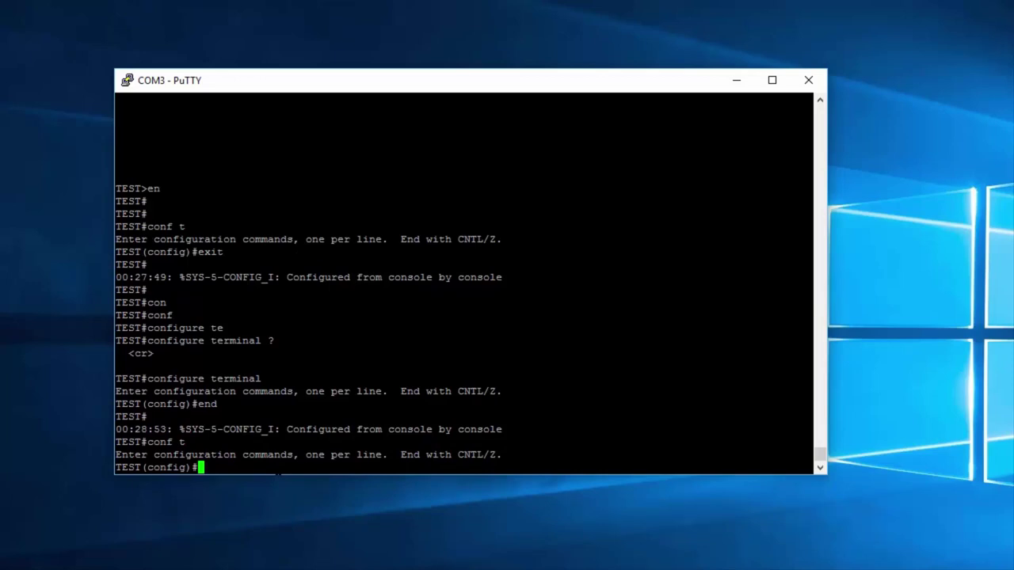
pyautogui.write('int vlan 1')
pyautogui.press('Return')
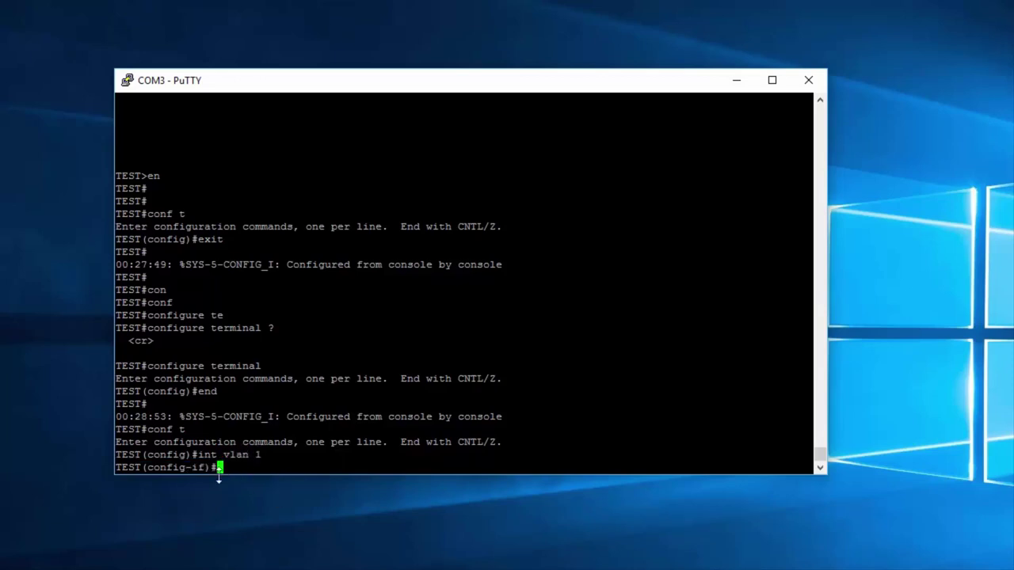
pyautogui.moveTo(212, 467); pyautogui.dragTo(146, 467)
pyautogui.moveTo(270, 455); pyautogui.dragTo(225, 455)
pyautogui.click(225, 455)
pyautogui.press('Return')
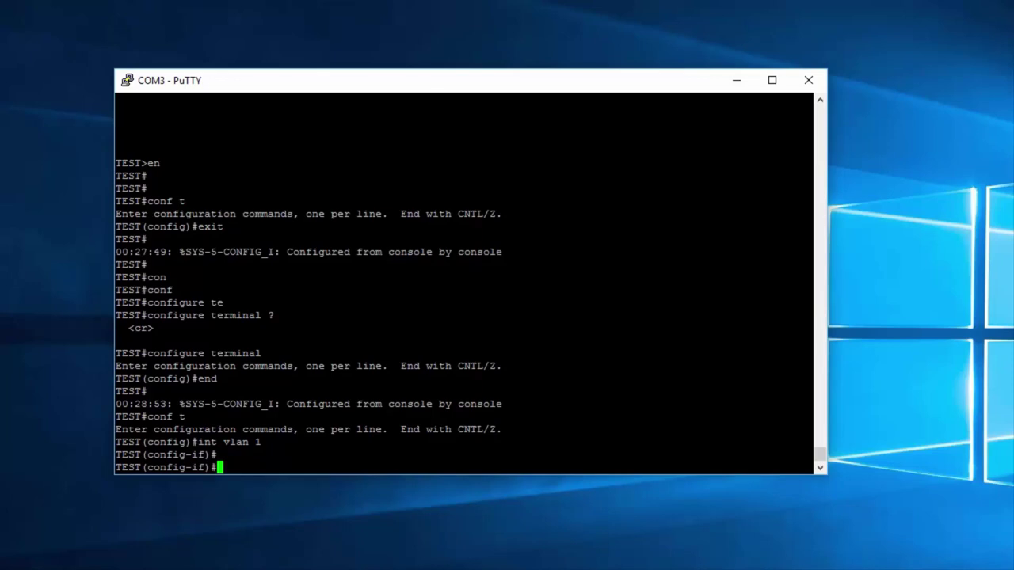
# Step: Return to privileged EXEC with 'end', then submit misspelled 'cong t' to trigger an invalid-input error
pyautogui.write('end')
pyautogui.press('Return')
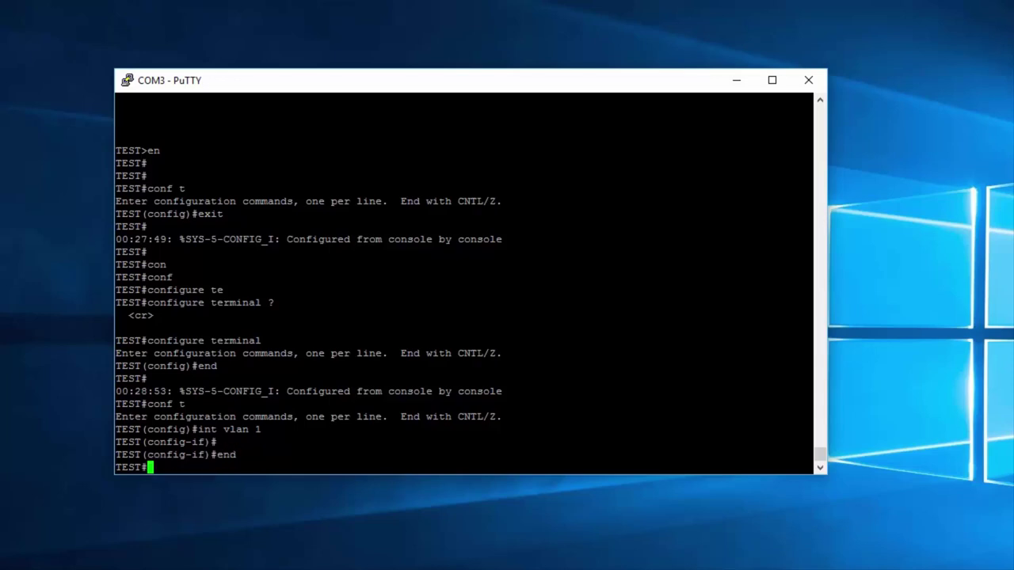
pyautogui.press('Return')
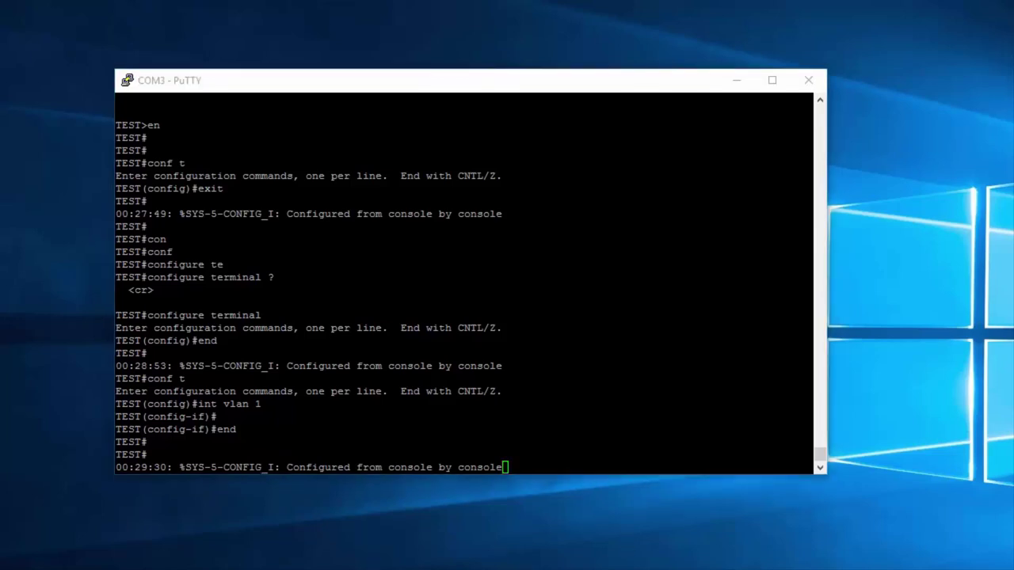
pyautogui.press('Return')
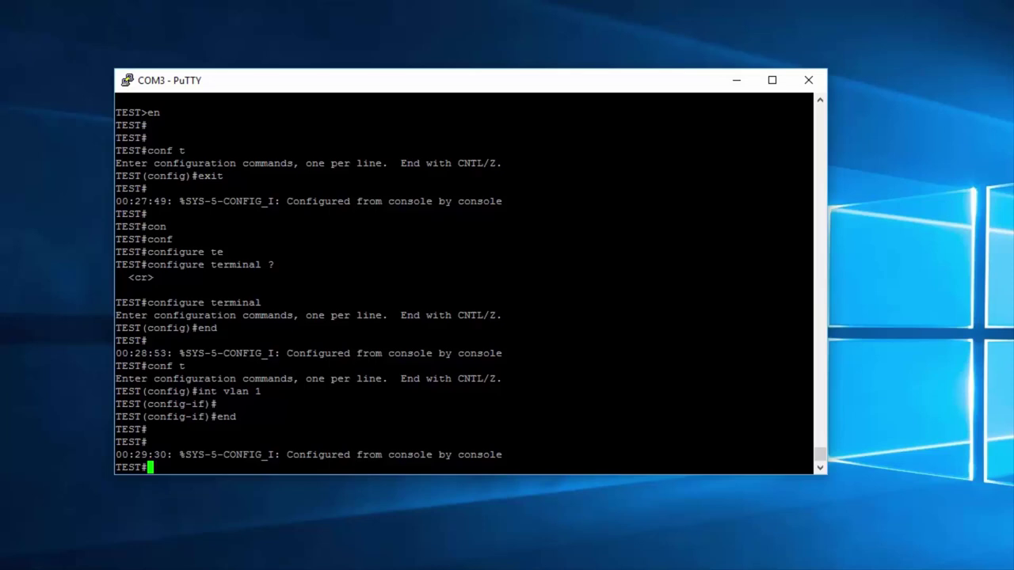
pyautogui.write('cong t')
pyautogui.press('Return')
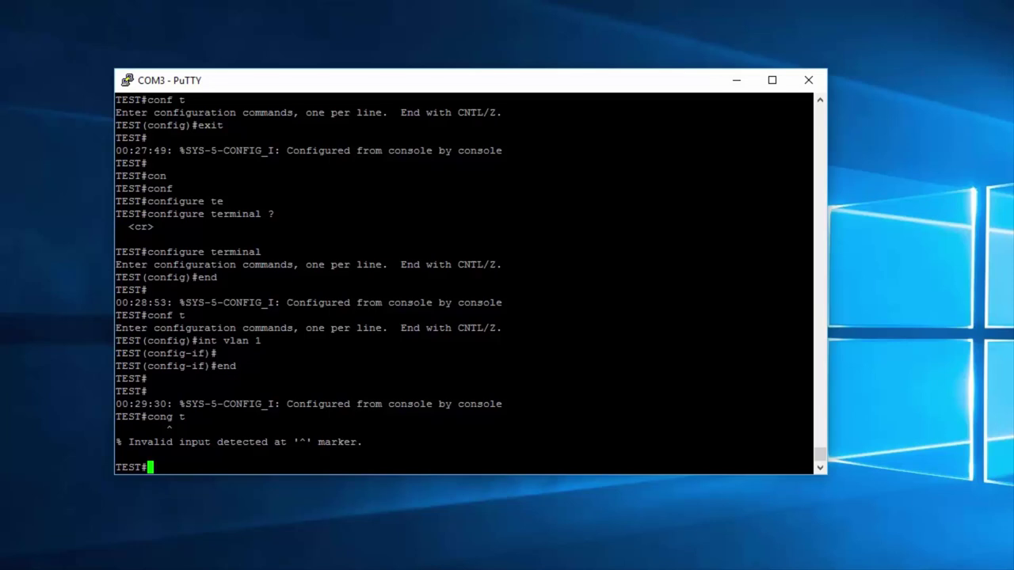
# Step: Enter a lone 'z' at TEST# and highlight the Translating and unknown-command error lines
pyautogui.moveTo(148, 417); pyautogui.dragTo(175, 416)
pyautogui.hotkey('alt', 'Tab')
pyautogui.write('z')
pyautogui.press('Return')
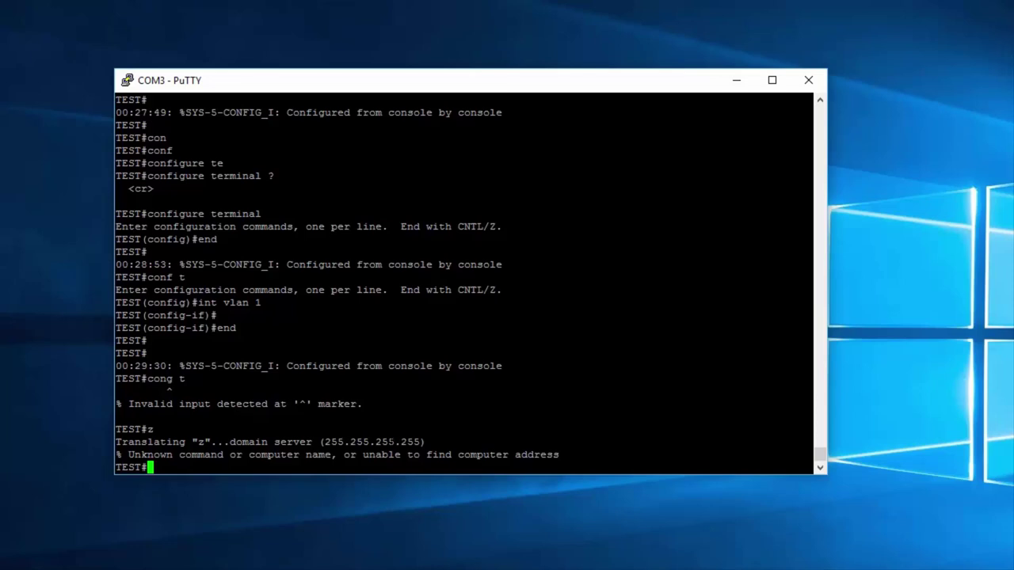
pyautogui.moveTo(808, 442); pyautogui.dragTo(117, 442)
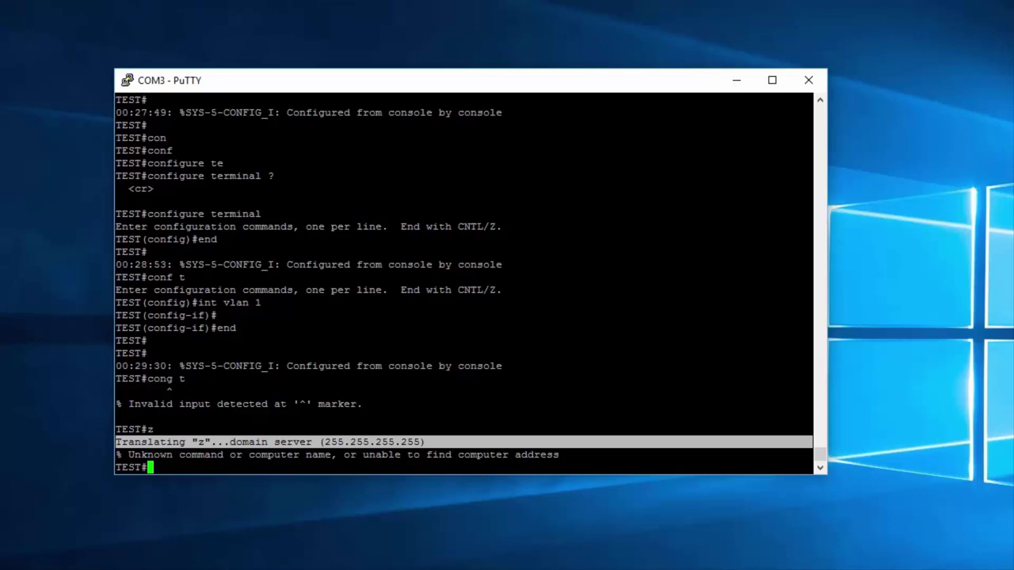
pyautogui.moveTo(407, 442); pyautogui.dragTo(115, 442)
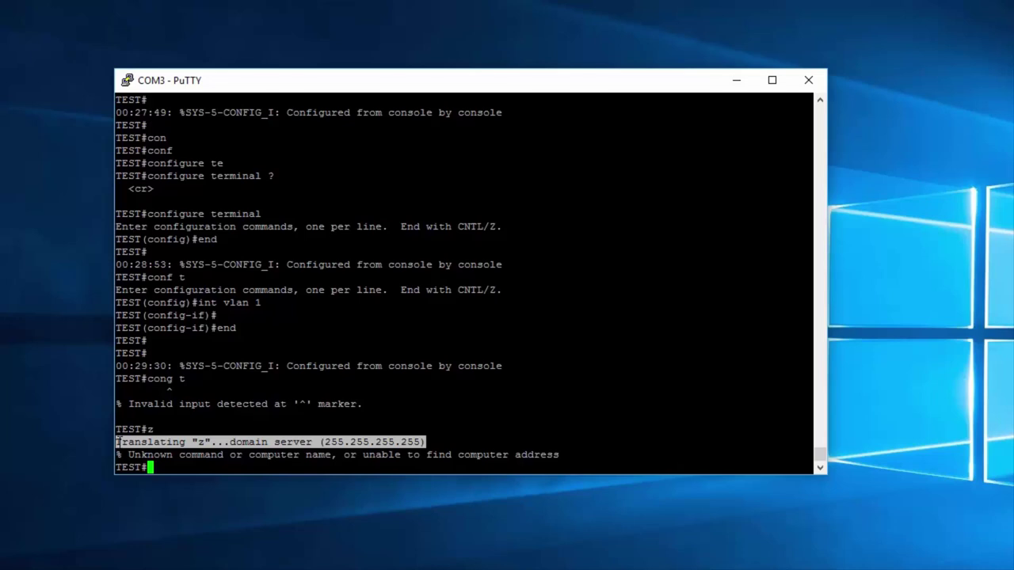
pyautogui.moveTo(119, 456); pyautogui.dragTo(109, 464)
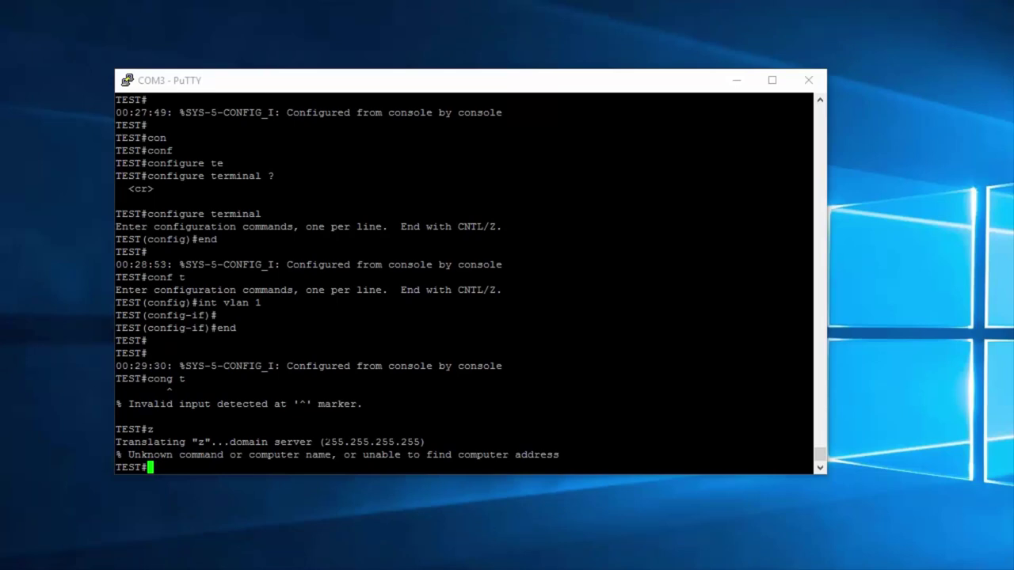
# Step: Recall 'cong t' from history, correct it to 'conf t' and Tab-complete it
pyautogui.hotkey('alt', 'Tab')
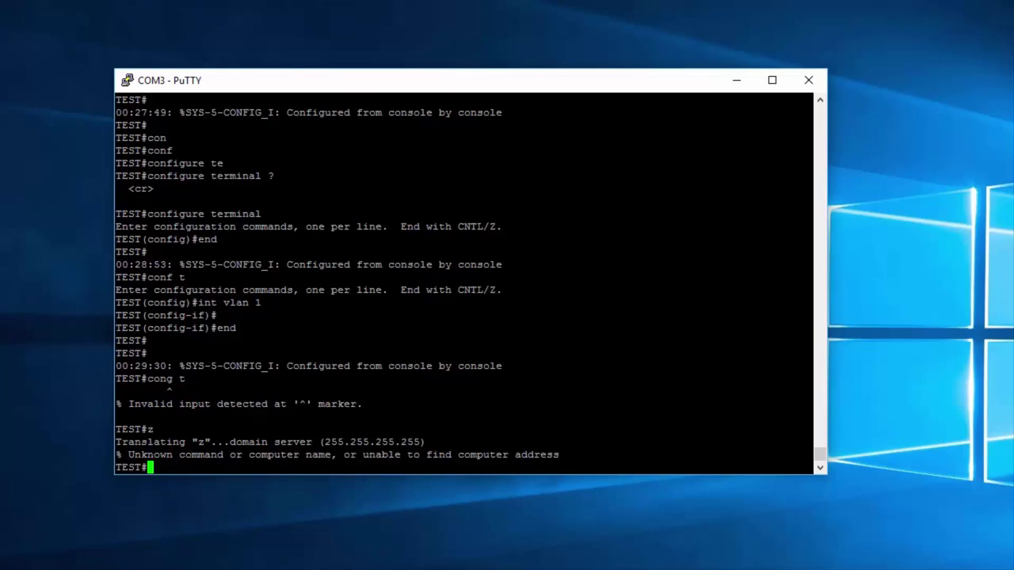
pyautogui.write('z')
pyautogui.press('BackSpace')
pyautogui.write('z')
pyautogui.press('Up')
pyautogui.press('Up')
pyautogui.press('Left')
pyautogui.press('Left')
pyautogui.press('BackSpace')
pyautogui.write('f')
pyautogui.press('Right')
pyautogui.press('Right')
pyautogui.press('Tab')
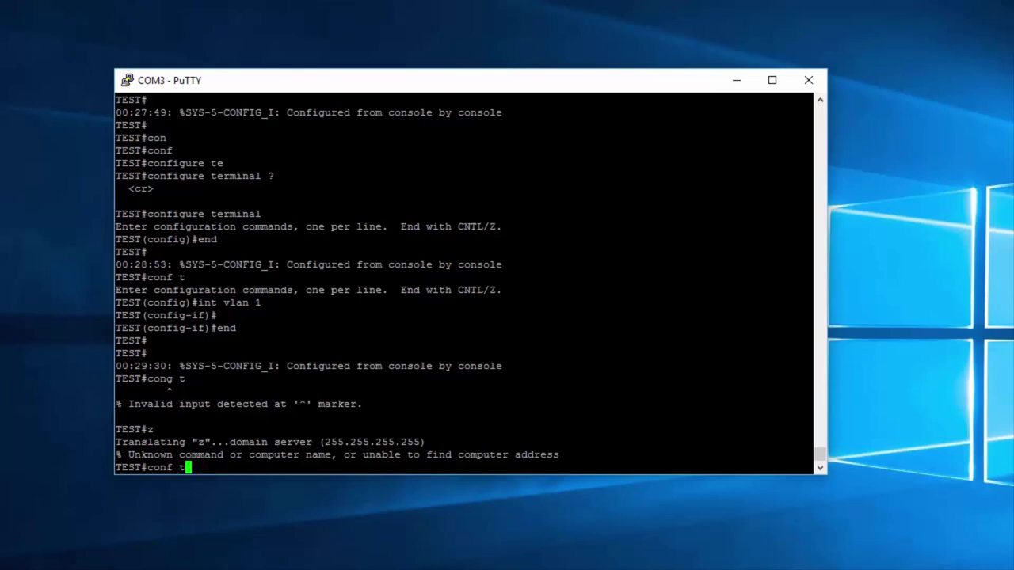
# Step: Clear the line and run 'conf t' to enter global configuration mode
pyautogui.press('BackSpace')
pyautogui.press('BackSpace')
pyautogui.press('BackSpace')
pyautogui.press('BackSpace')
pyautogui.press('BackSpace')
pyautogui.press('BackSpace')
pyautogui.write('en')
pyautogui.press('BackSpace')
pyautogui.press('BackSpace')
pyautogui.write('conf t')
pyautogui.press('Return')
# Step: Type and erase sample commands, then cycle history with Up/Down to an empty TEST(config)# prompt
pyautogui.write('int vlan 1')
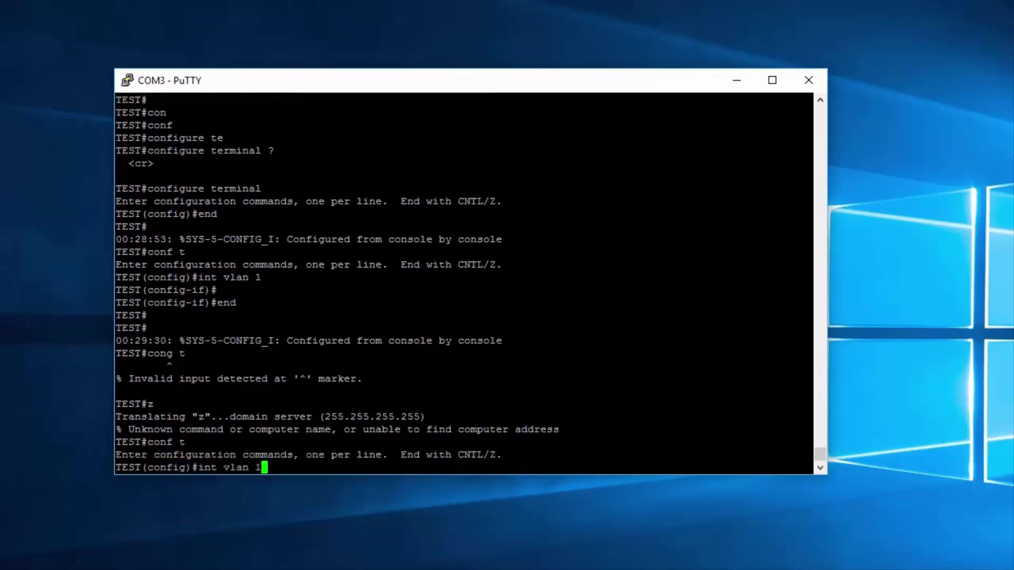
pyautogui.press('BackSpace')
pyautogui.press('BackSpace')
pyautogui.press('BackSpace')
pyautogui.press('BackSpace')
pyautogui.press('BackSpace')
pyautogui.press('BackSpace')
pyautogui.press('BackSpace')
pyautogui.press('BackSpace')
pyautogui.press('BackSpace')
pyautogui.press('BackSpace')
pyautogui.write('end')
pyautogui.press('BackSpace')
pyautogui.press('BackSpace')
pyautogui.press('BackSpace')
pyautogui.write('exit')
pyautogui.press('Up')
pyautogui.press('Up')
pyautogui.press('Down')
pyautogui.press('Down')
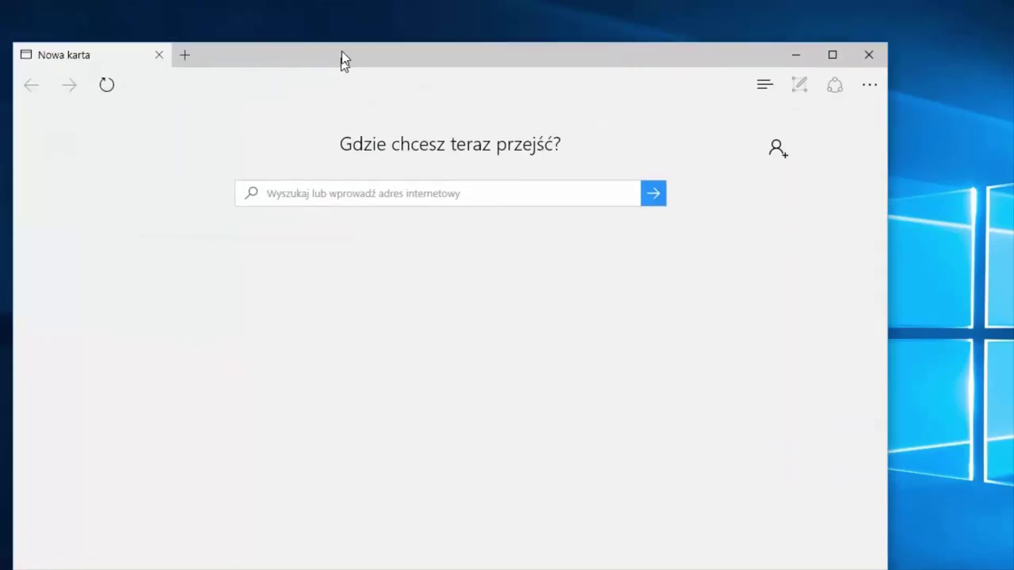
# Step: Go to cisco.com in Edge
pyautogui.moveTo(341, 61); pyautogui.dragTo(332, 20)
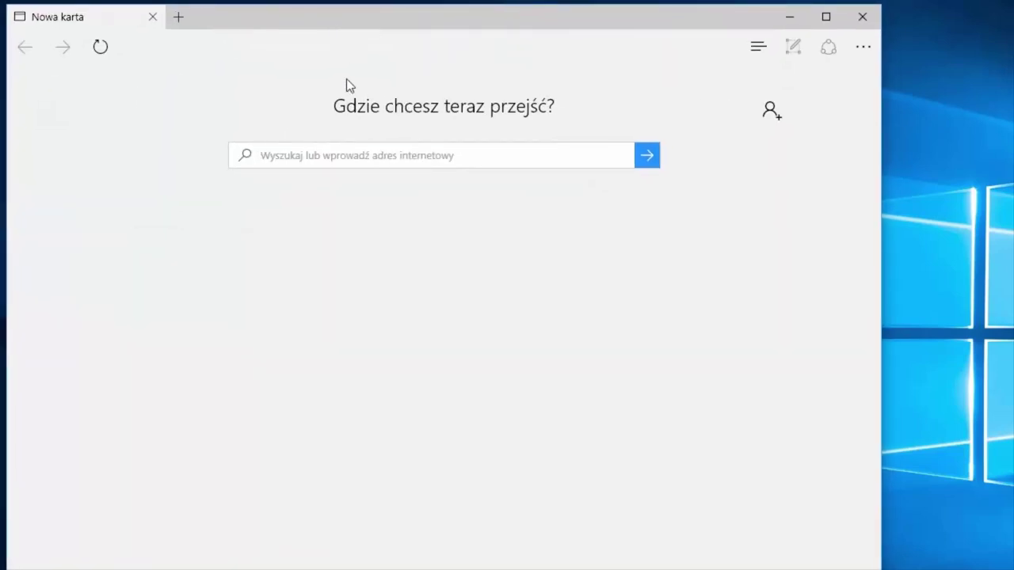
pyautogui.click(373, 156)
pyautogui.write('cisco')
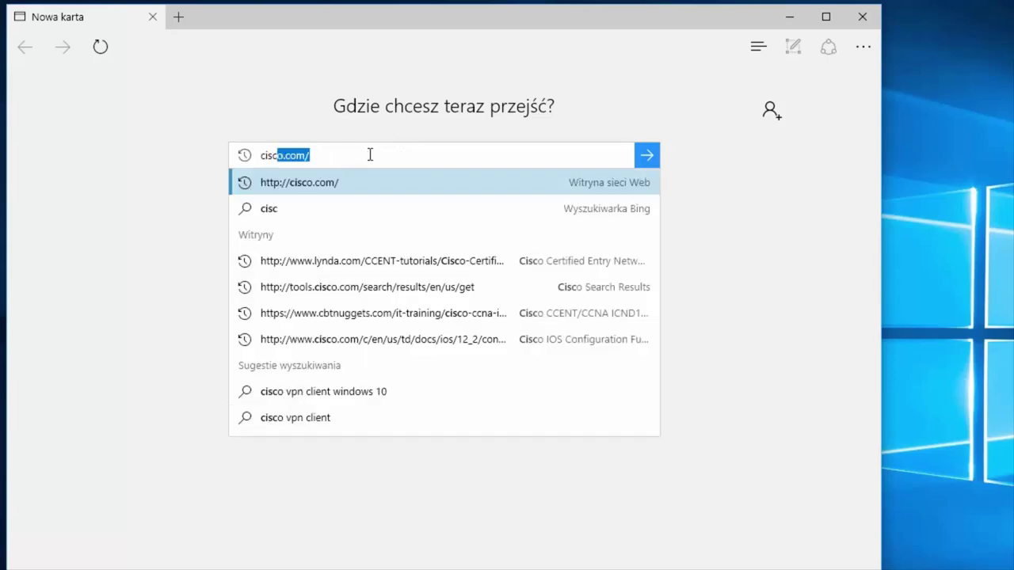
pyautogui.write('.com')
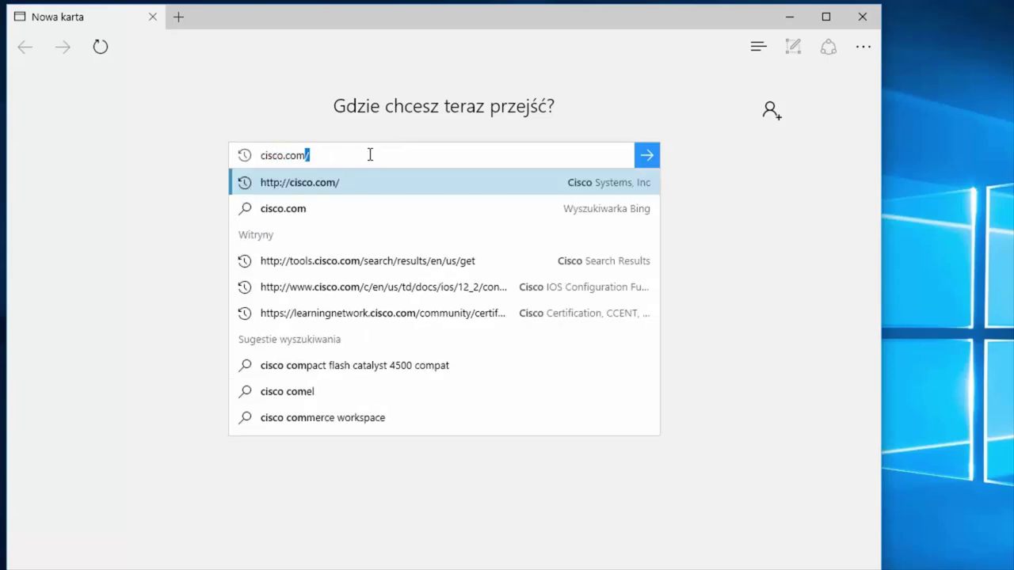
pyautogui.press('Return')
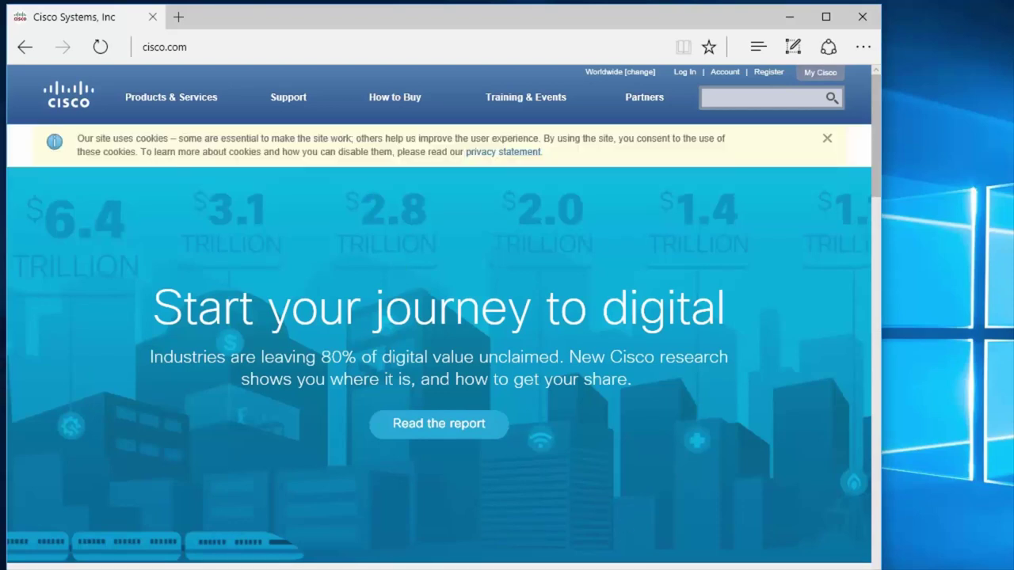
# Step: Search the Cisco site for 'clock' and view the 47,224 results
pyautogui.click(767, 100)
pyautogui.write('clock')
pyautogui.press('Return')
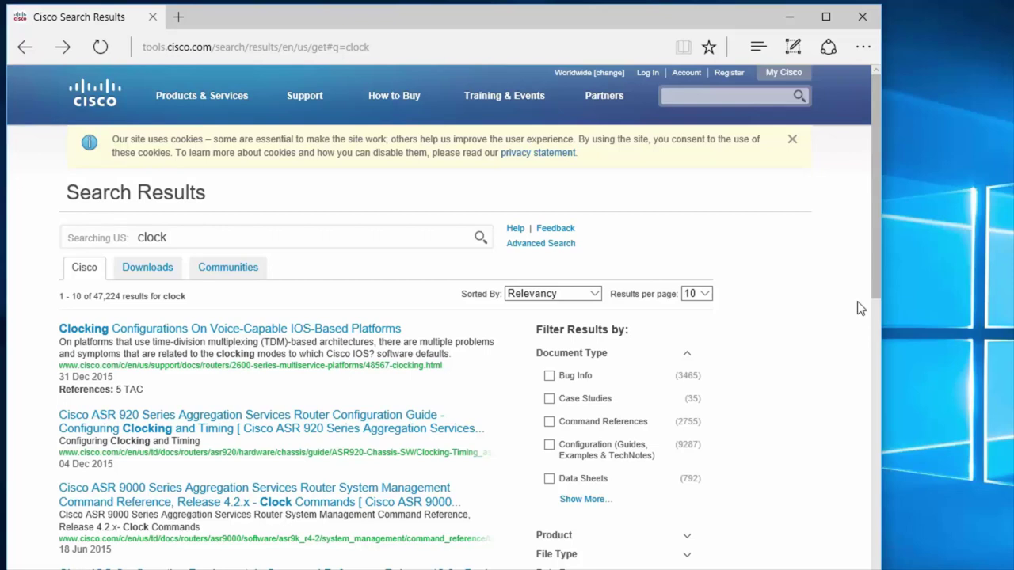
pyautogui.moveTo(877, 273); pyautogui.dragTo(873, 301)
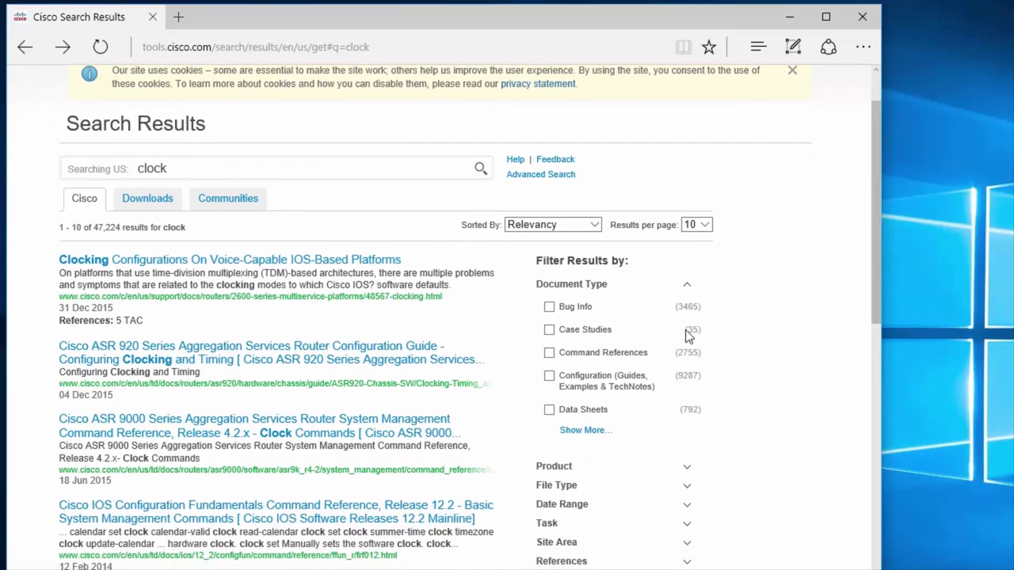
# Step: Open the IOS 12.2 Basic System Management Commands reference at clock set and highlight its syntax and example
pyautogui.click(413, 509)
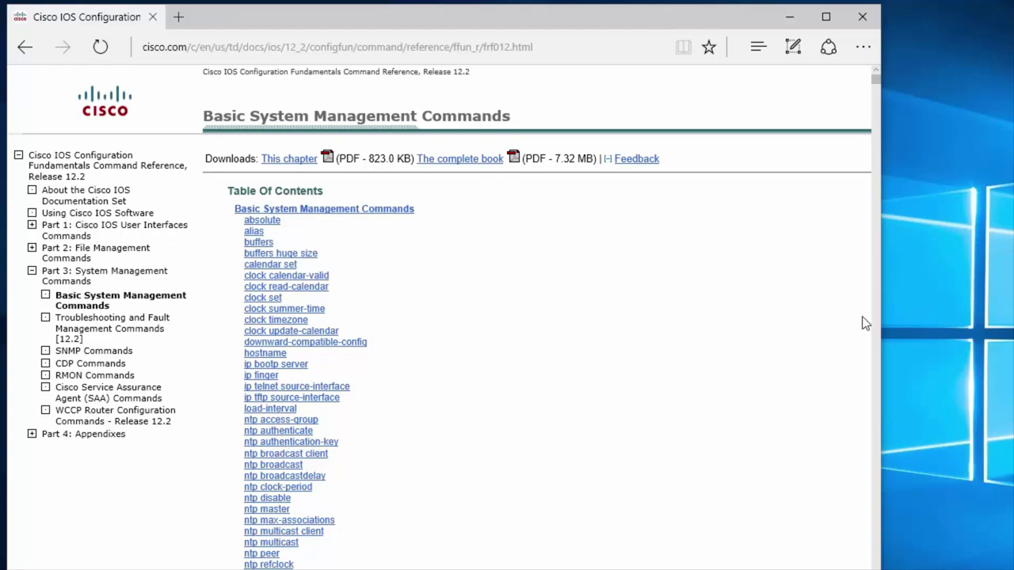
pyautogui.click(262, 301)
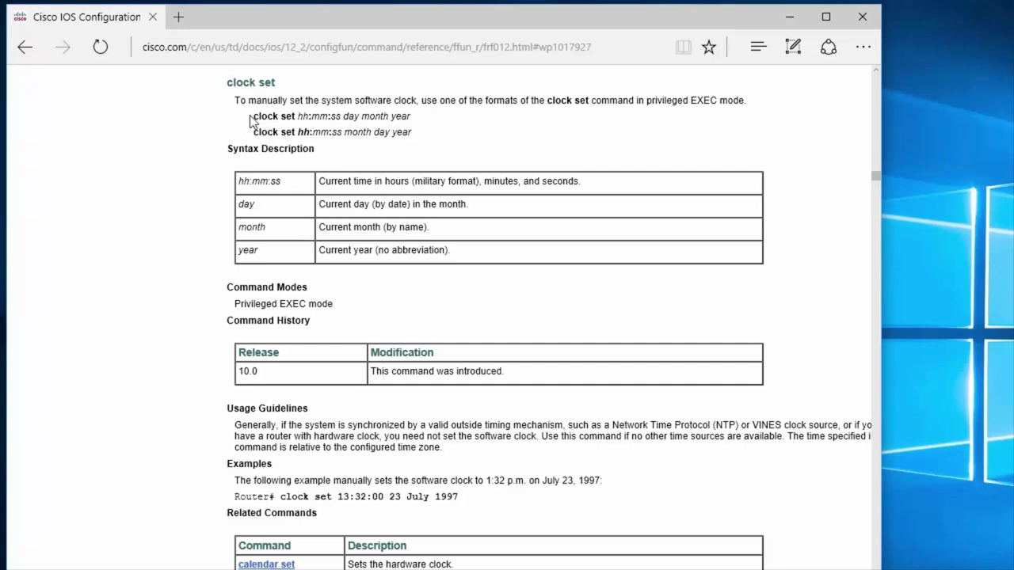
pyautogui.moveTo(253, 115); pyautogui.dragTo(411, 120)
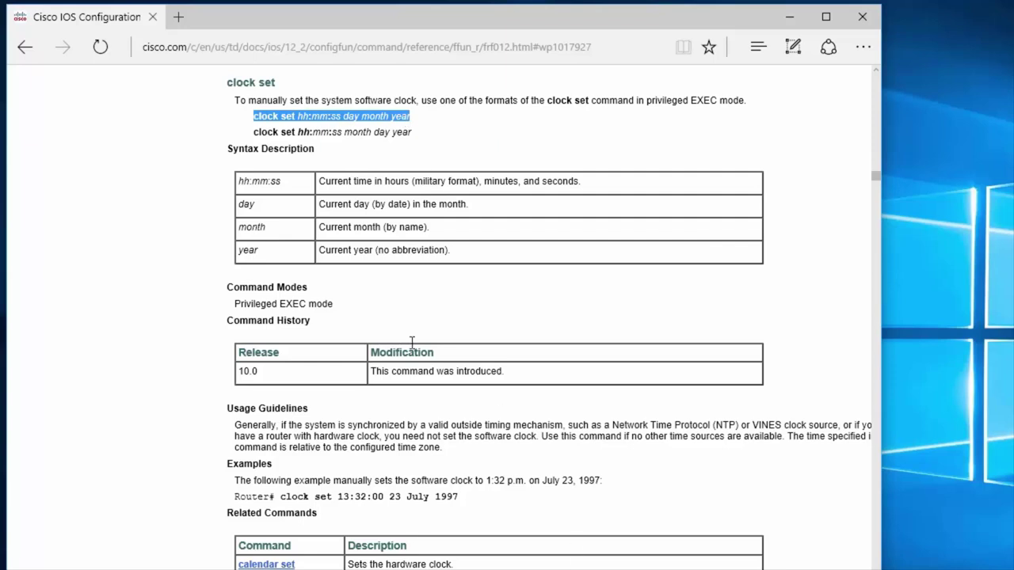
pyautogui.moveTo(239, 180); pyautogui.dragTo(565, 186)
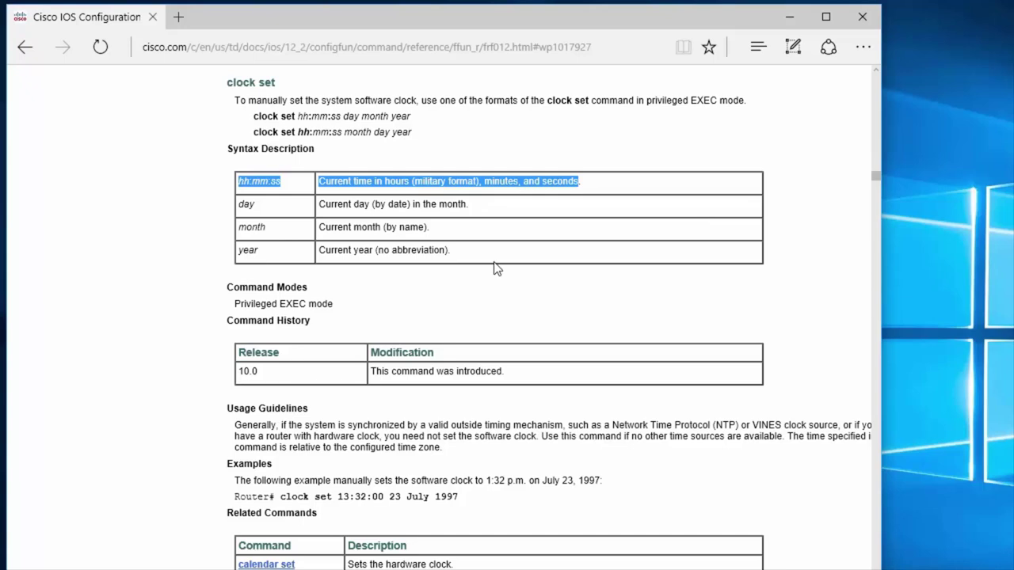
pyautogui.moveTo(479, 499); pyautogui.dragTo(255, 504)
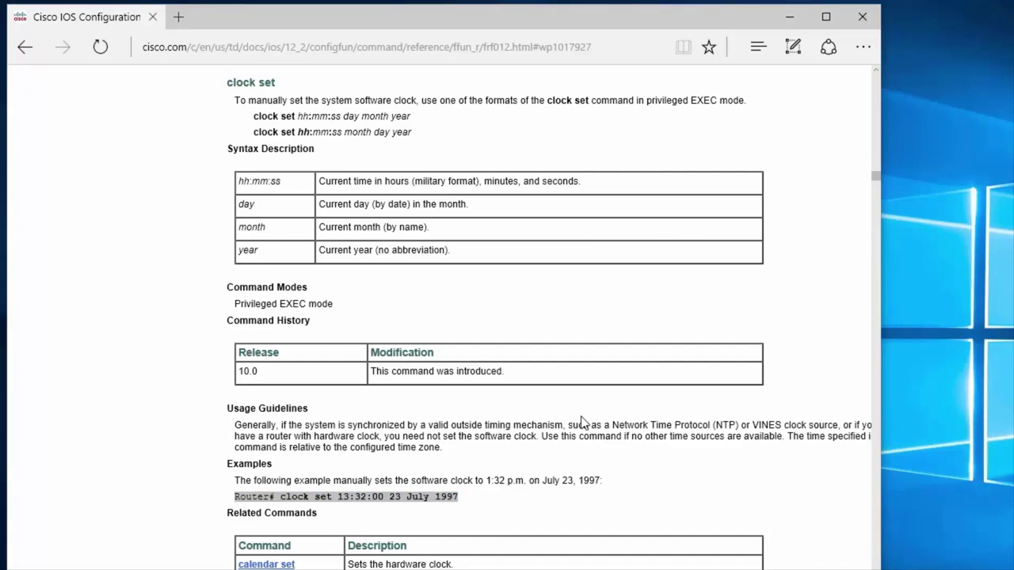
pyautogui.moveTo(872, 179); pyautogui.dragTo(861, 87)
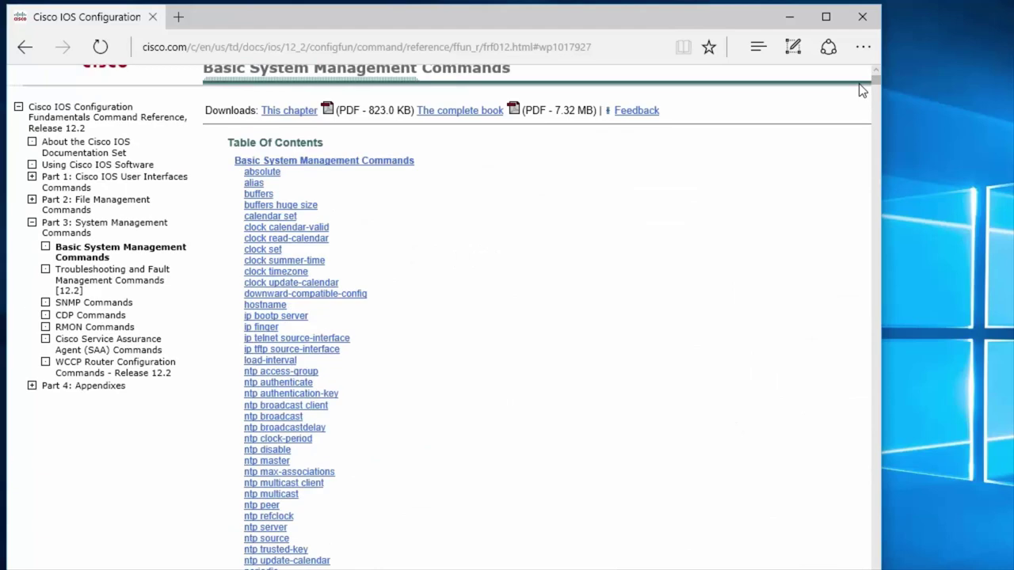
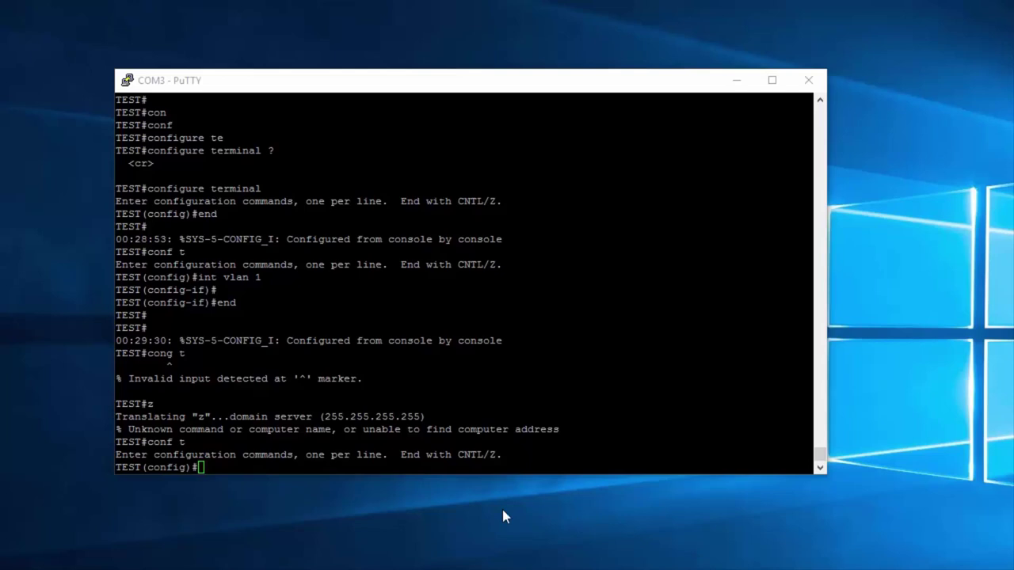
# Step: Try 'show clock' at the TEST(config)# prompt, where it fails
pyautogui.hotkey('alt', 'Tab')
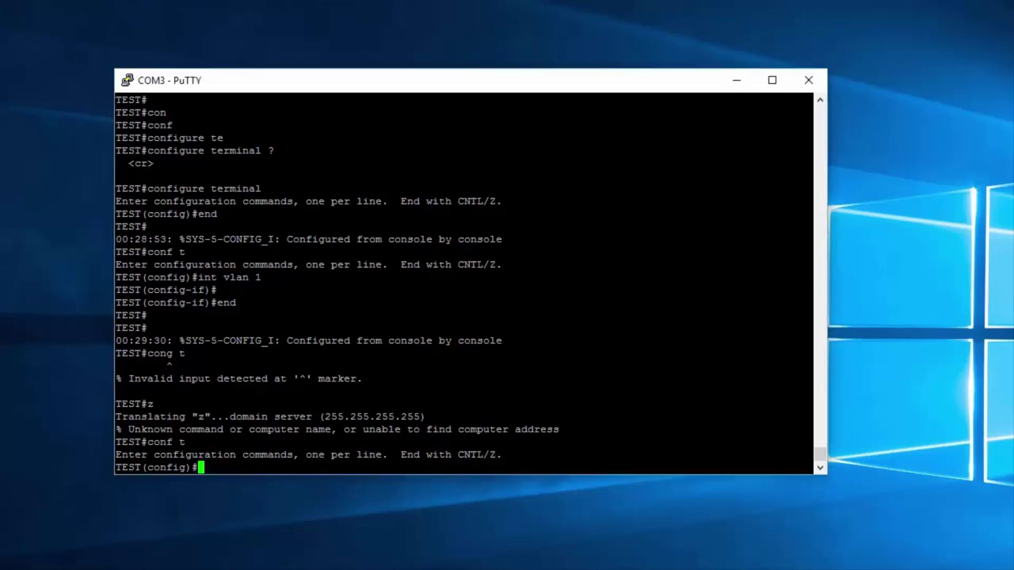
pyautogui.press('Return')
pyautogui.write('show clock')
pyautogui.press('Return')
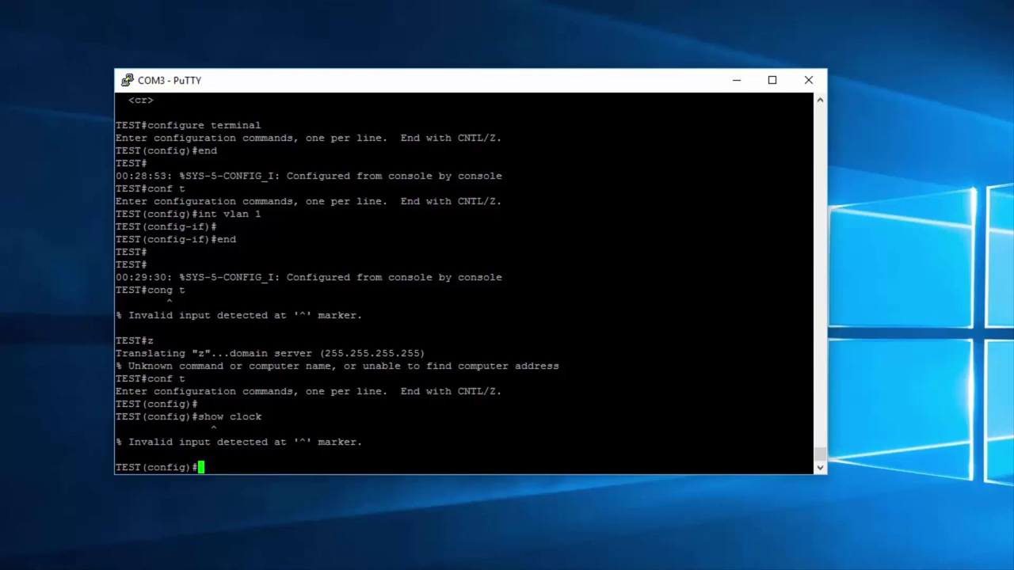
# Step: Exit configuration mode and run 'show clock', showing 16:33:34.698 UTC Mon Jan 18 2016
pyautogui.write('exit')
pyautogui.press('Return')
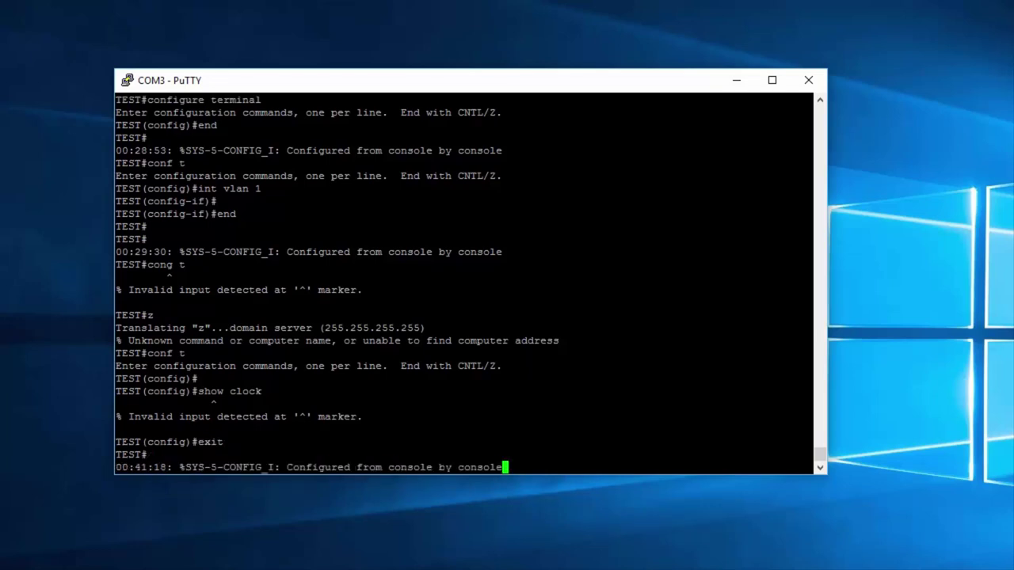
pyautogui.press('Return')
pyautogui.write('show clock')
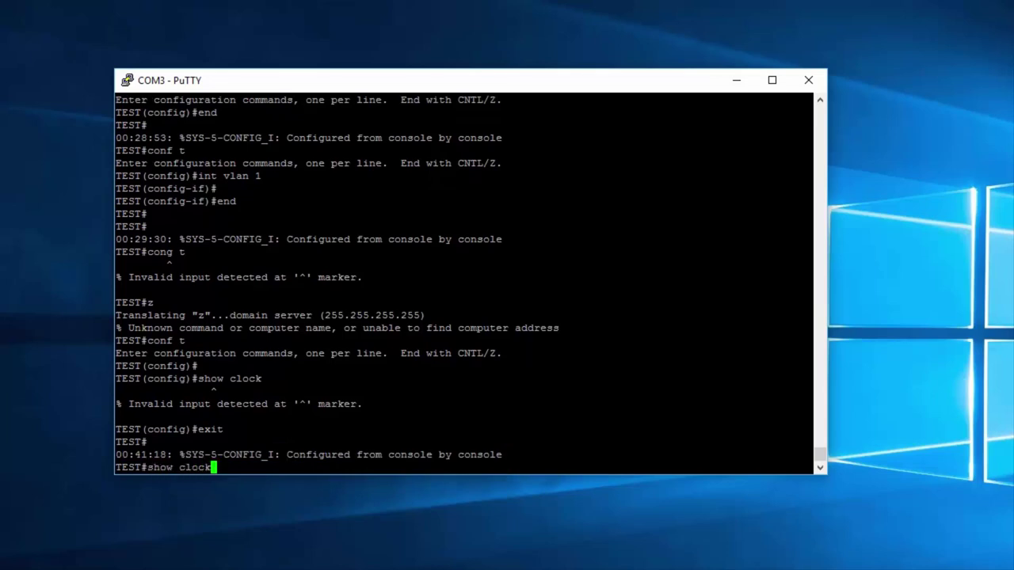
pyautogui.press('Return')
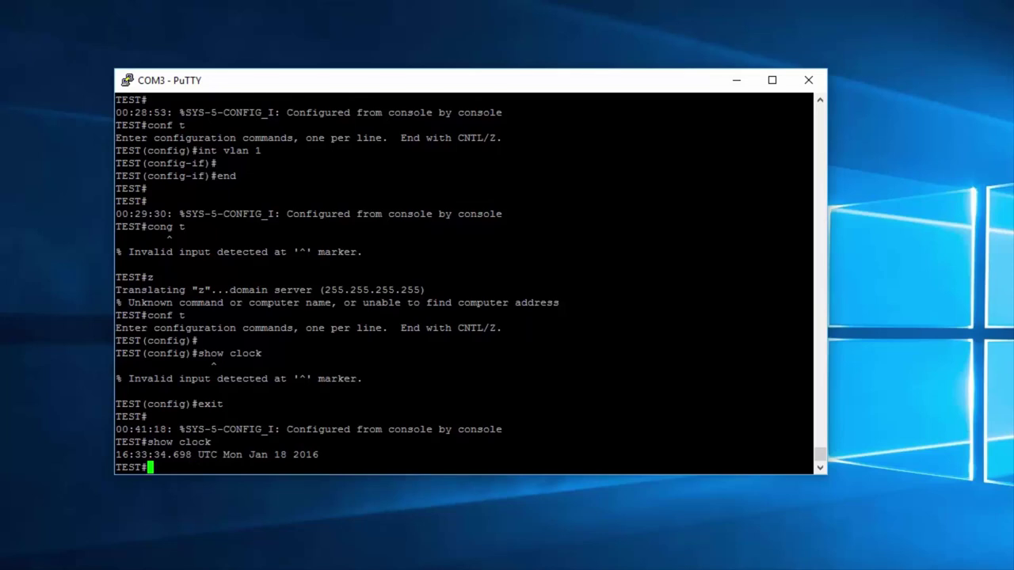
# Step: Enter configuration mode with 'conf t' and run 'do show clock', returning 16:34:01.474 UTC
pyautogui.write('conf t')
pyautogui.press('Return')
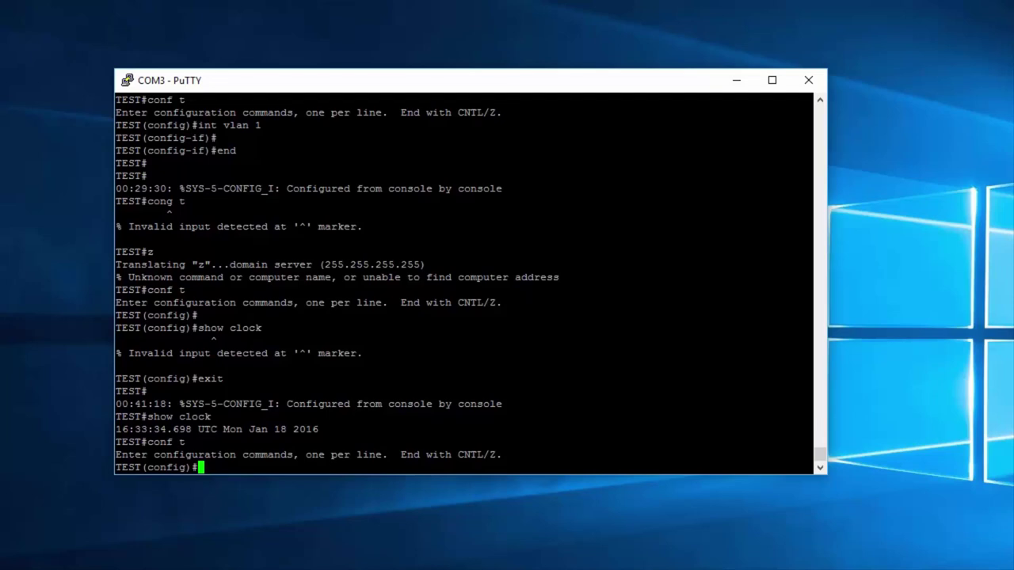
pyautogui.write('do show clock')
pyautogui.press('Return')
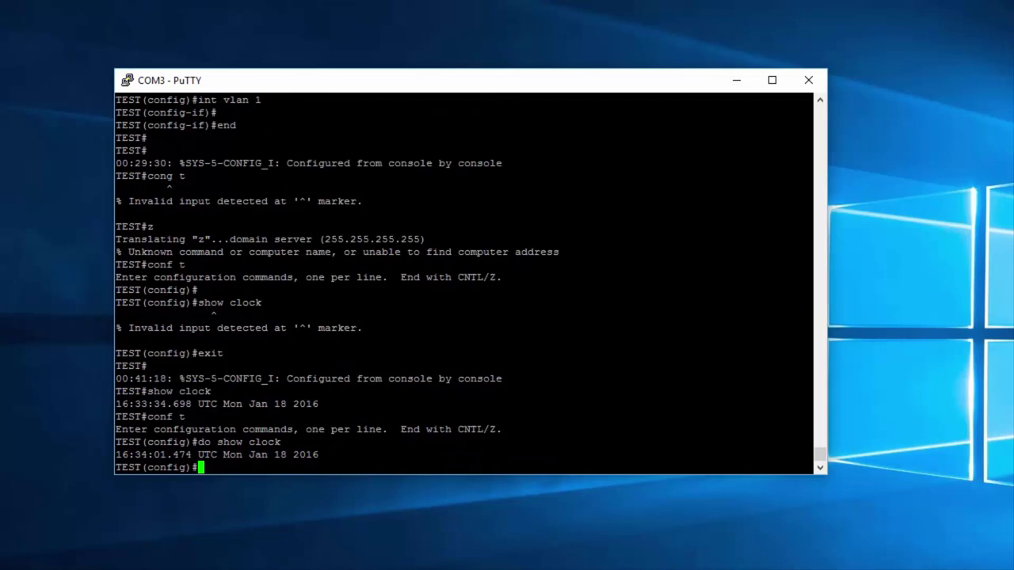
pyautogui.moveTo(808, 454); pyautogui.dragTo(115, 454)
pyautogui.click(244, 476)
# Step: Exit to the TEST# prompt and begin typing 'show runni'
pyautogui.write('exit')
pyautogui.press('Return')
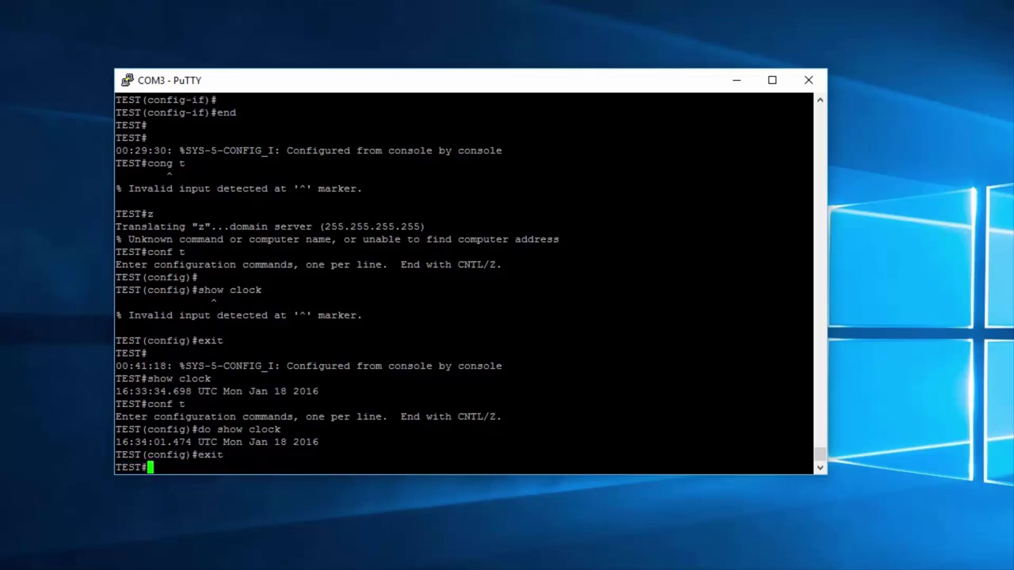
pyautogui.press('Return')
pyautogui.press('Return')
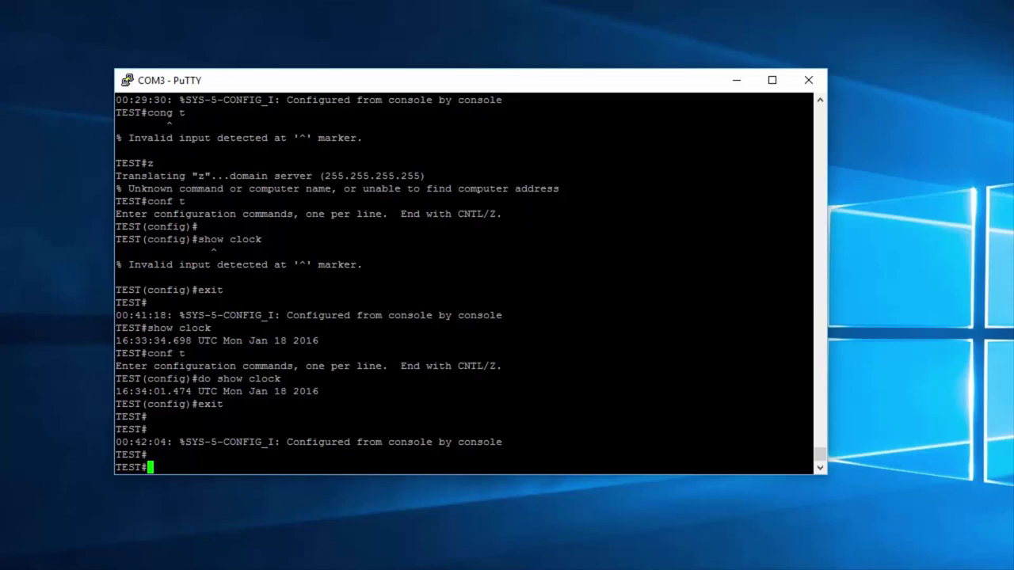
pyautogui.click(539, 483)
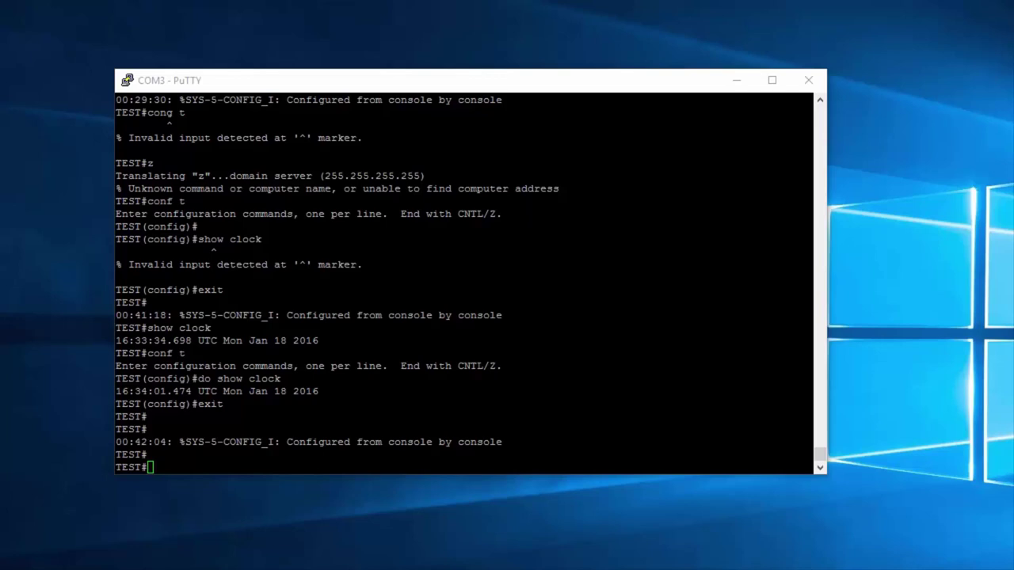
pyautogui.hotkey('alt', 'Tab')
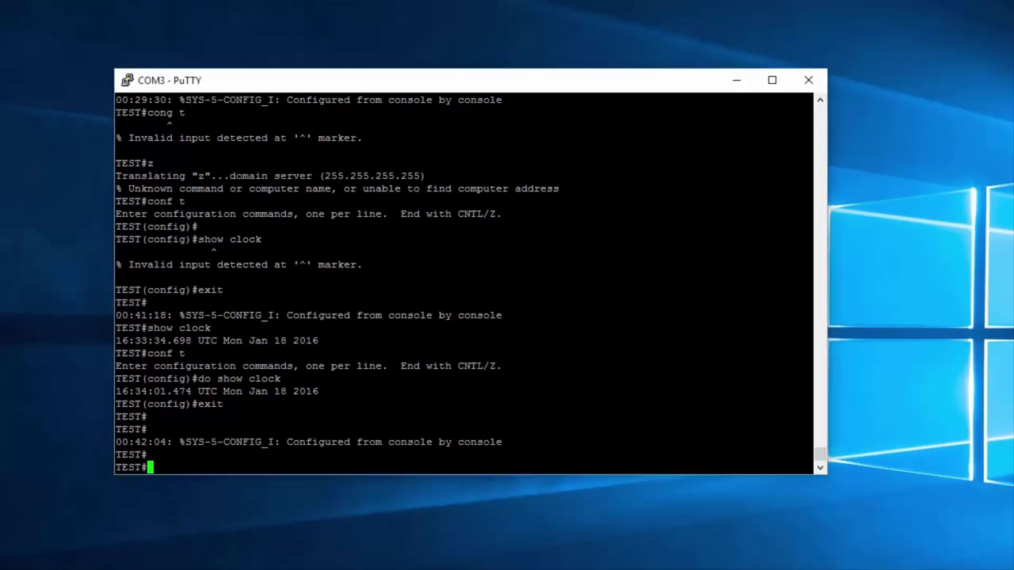
pyautogui.write('show runni')
# Step: Tab-complete and run 'show running-config'
pyautogui.press('Tab')
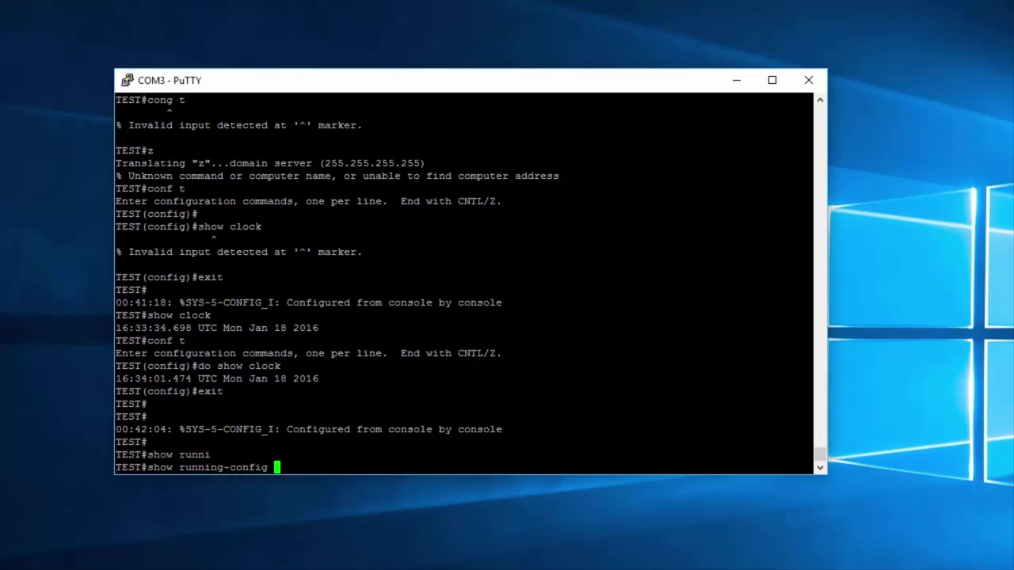
pyautogui.press('Return')
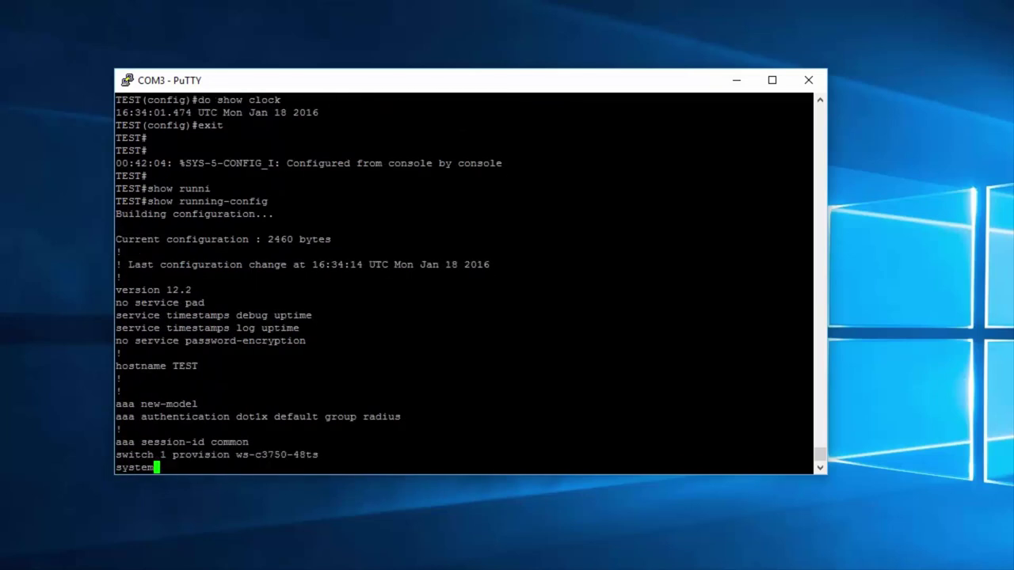
pyautogui.moveTo(269, 150); pyautogui.dragTo(151, 151)
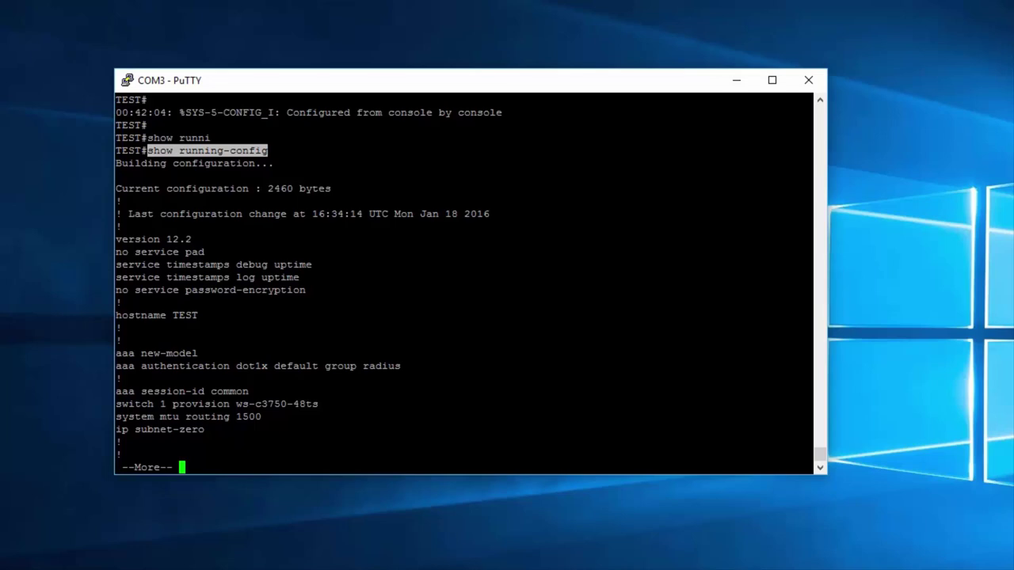
pyautogui.click(210, 149)
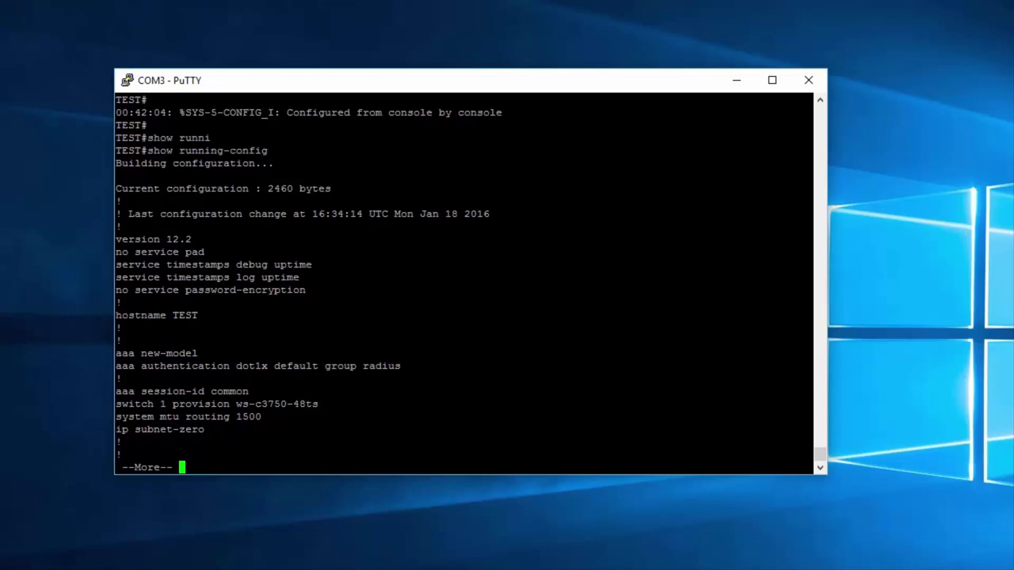
# Step: Highlight the key lines: Building configuration, 2460 bytes, last change, hostname TEST, --More--
pyautogui.moveTo(273, 151); pyautogui.dragTo(143, 151)
pyautogui.moveTo(273, 163); pyautogui.dragTo(116, 164)
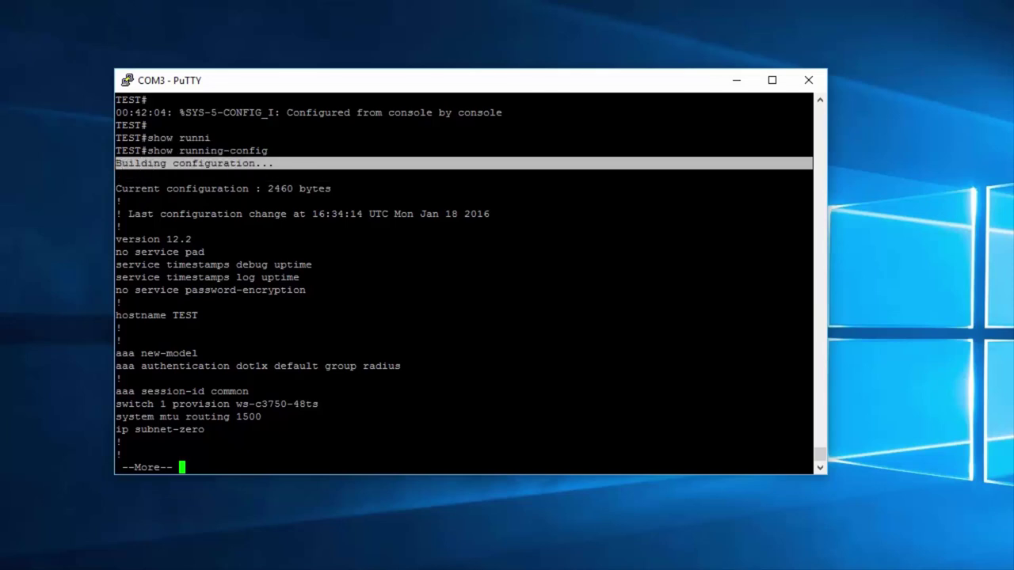
pyautogui.moveTo(332, 189); pyautogui.dragTo(268, 189)
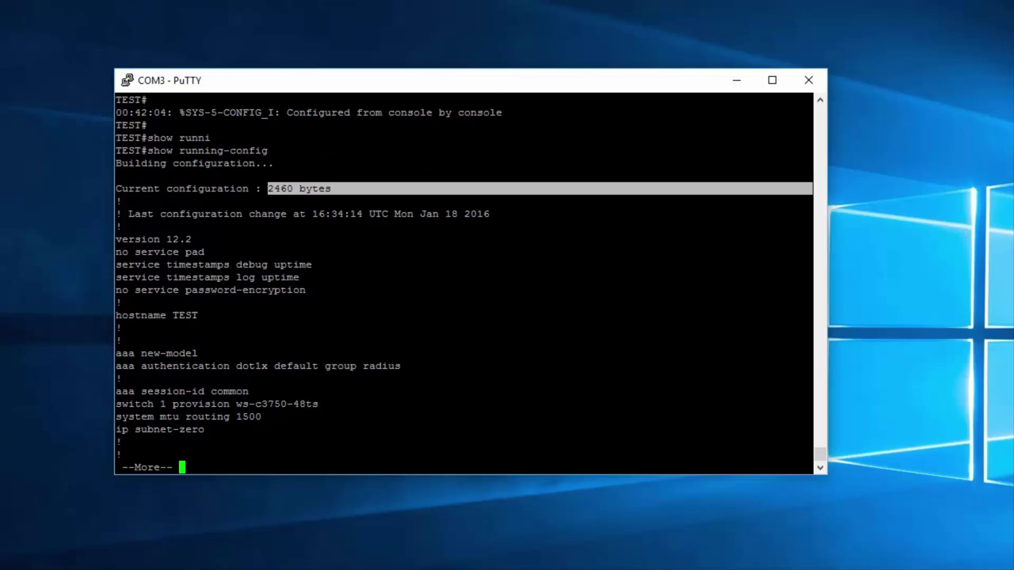
pyautogui.moveTo(493, 214); pyautogui.dragTo(129, 214)
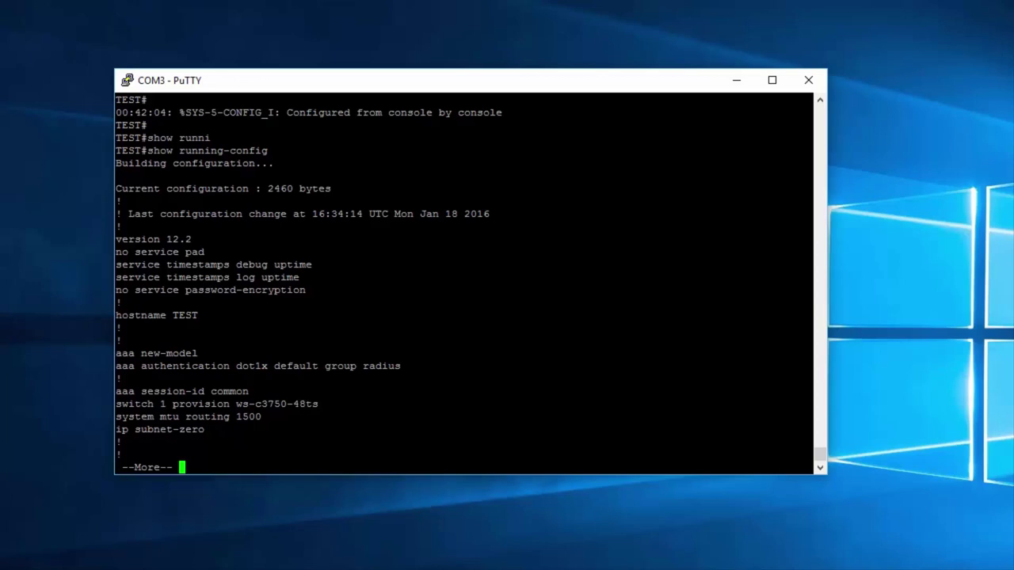
pyautogui.moveTo(811, 315); pyautogui.dragTo(118, 316)
pyautogui.moveTo(811, 467); pyautogui.dragTo(117, 467)
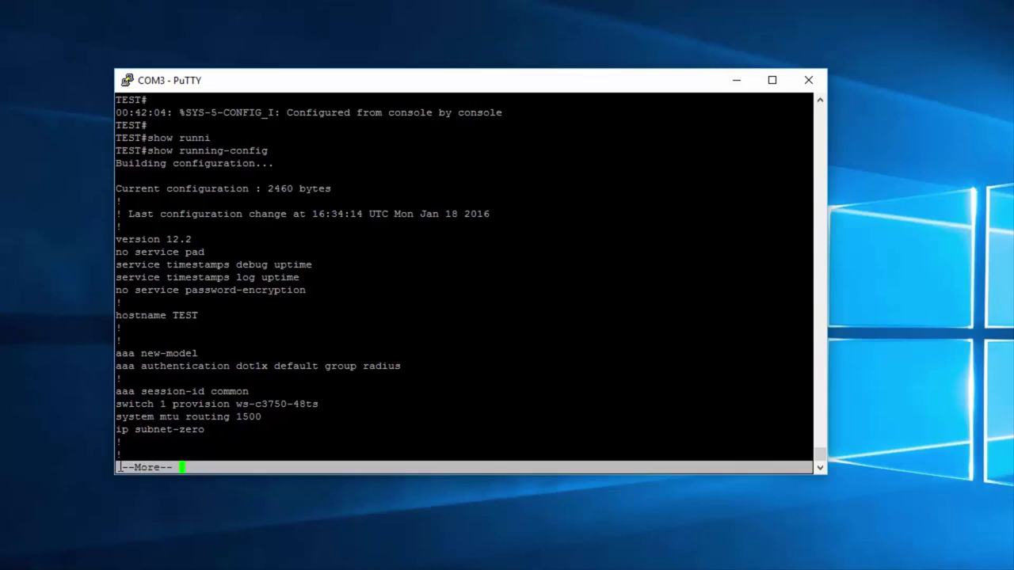
pyautogui.click(233, 468)
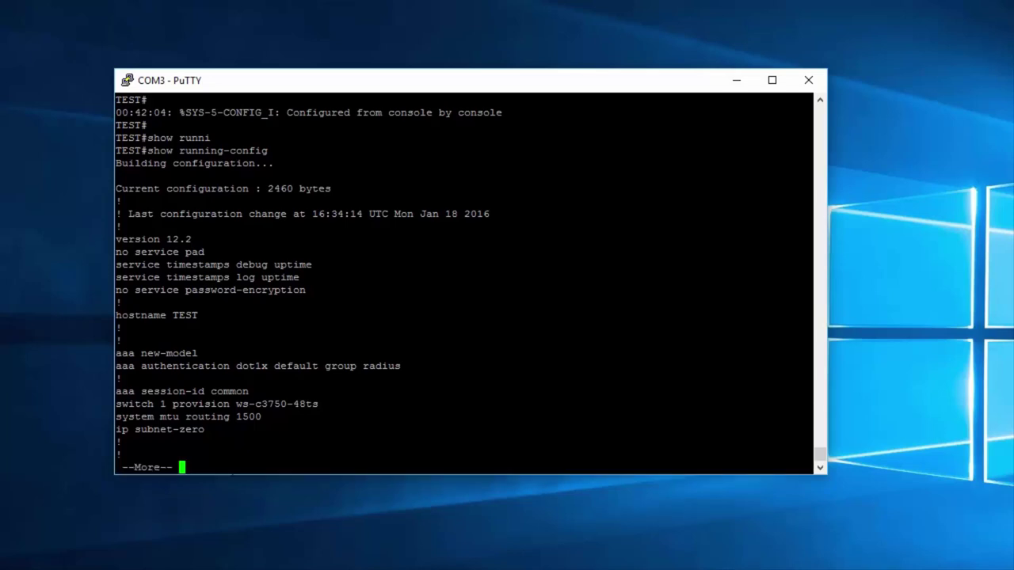
# Step: Page into the interface section, highlighting the FastEthernet1/0/1 and FastEthernet1/0/10 blocks
pyautogui.press('space')
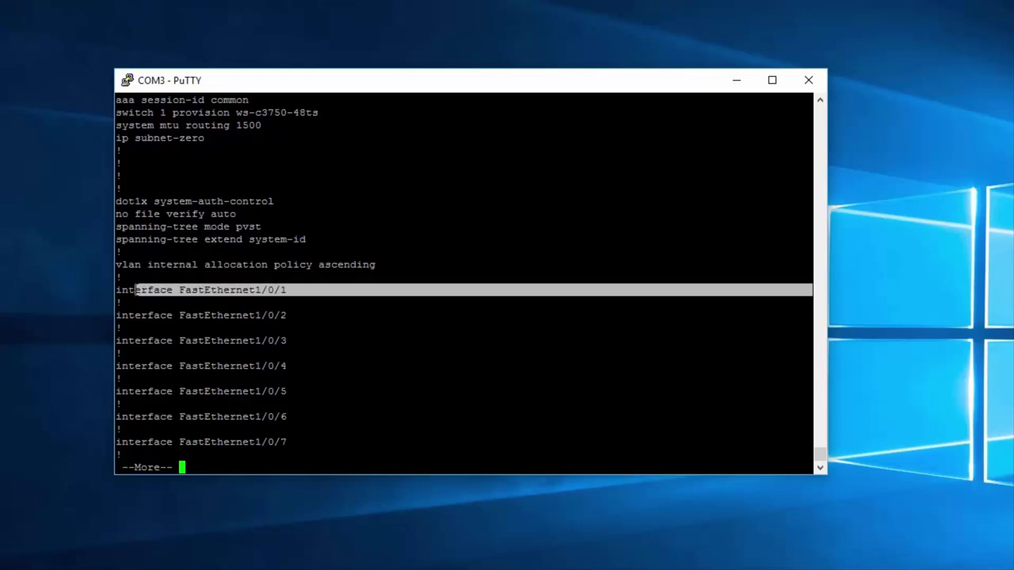
pyautogui.moveTo(121, 277); pyautogui.dragTo(117, 290)
pyautogui.press('space')
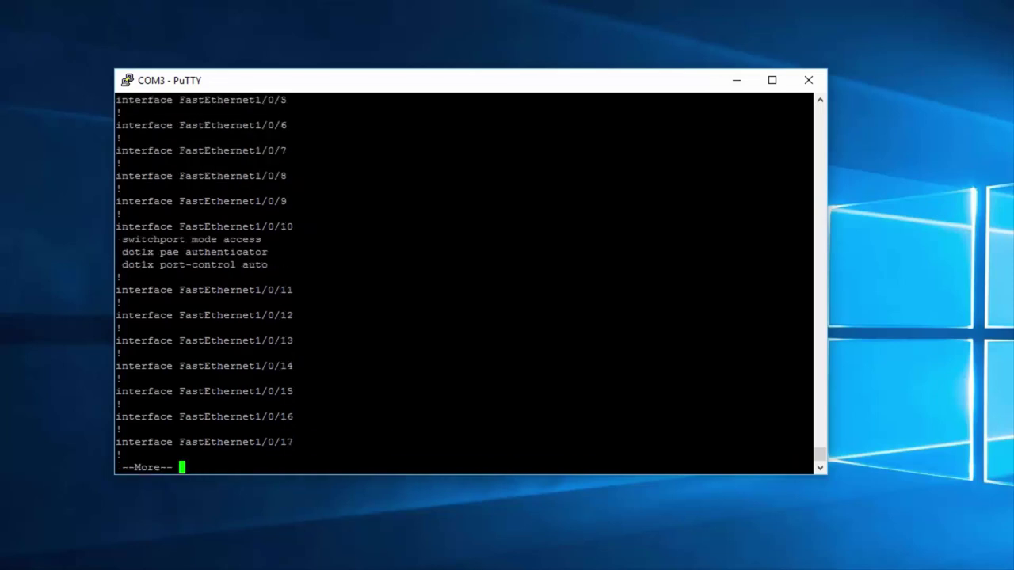
pyautogui.moveTo(268, 264); pyautogui.dragTo(89, 231)
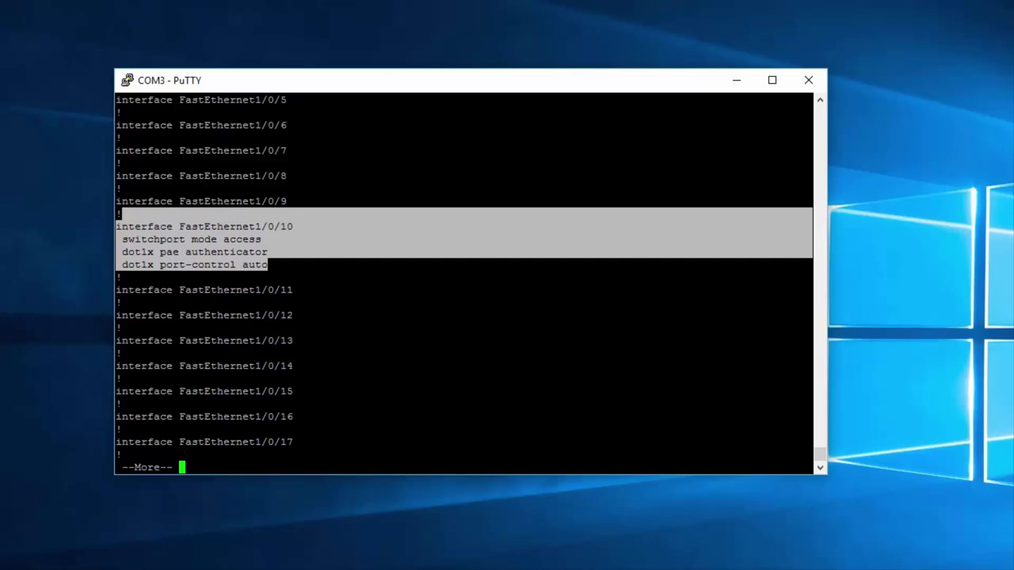
pyautogui.click(261, 265)
# Step: Page to the end, showing Vlan1 192.168.100.158 and RADIUS host 192.168.100.127
pyautogui.press('space')
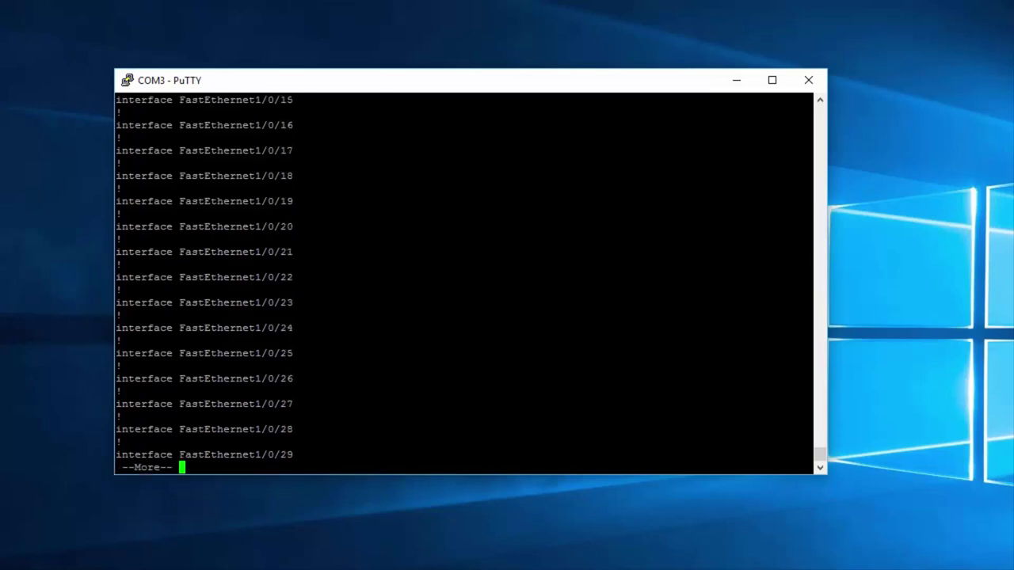
pyautogui.press('space')
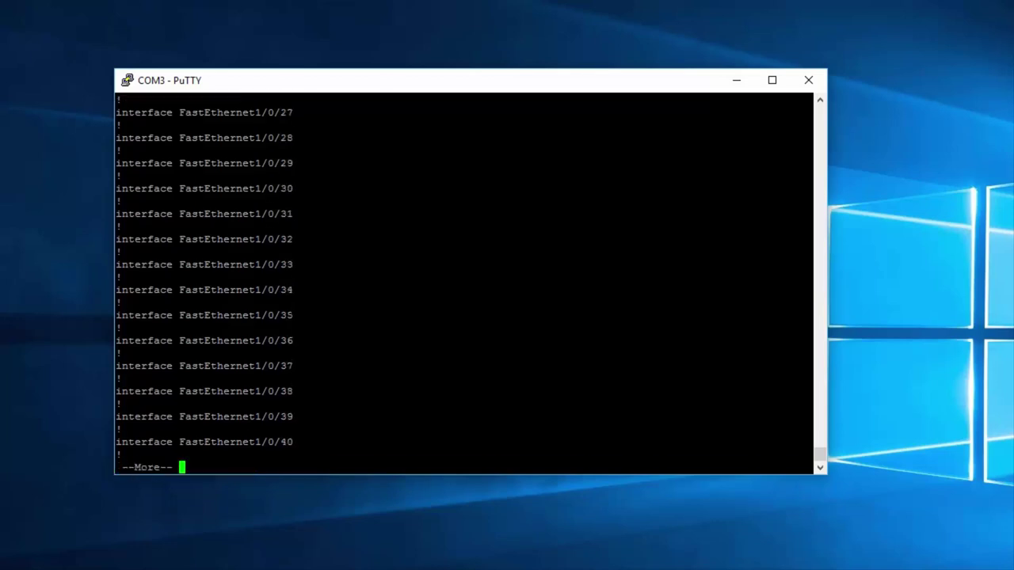
pyautogui.press('space')
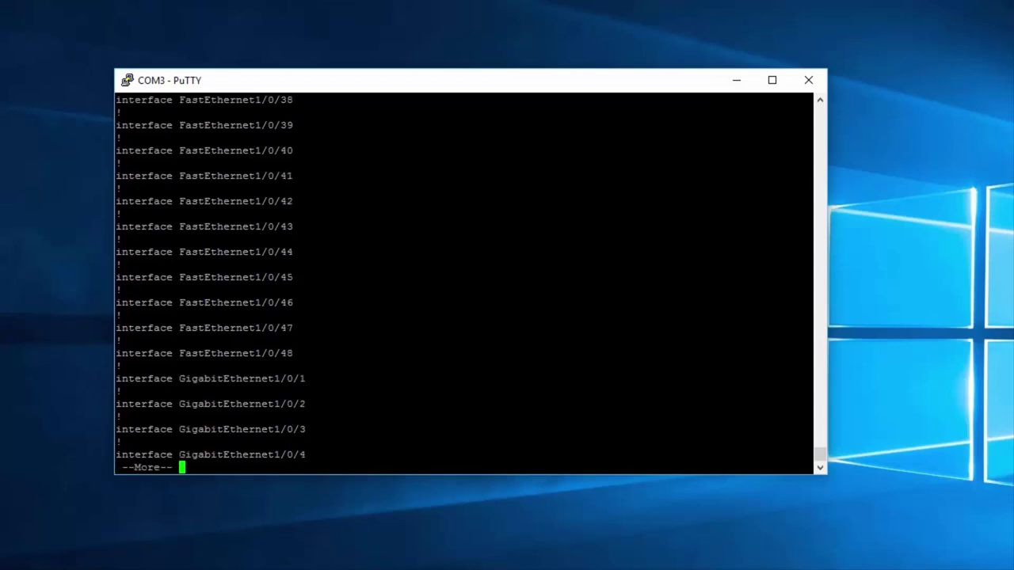
pyautogui.press('space')
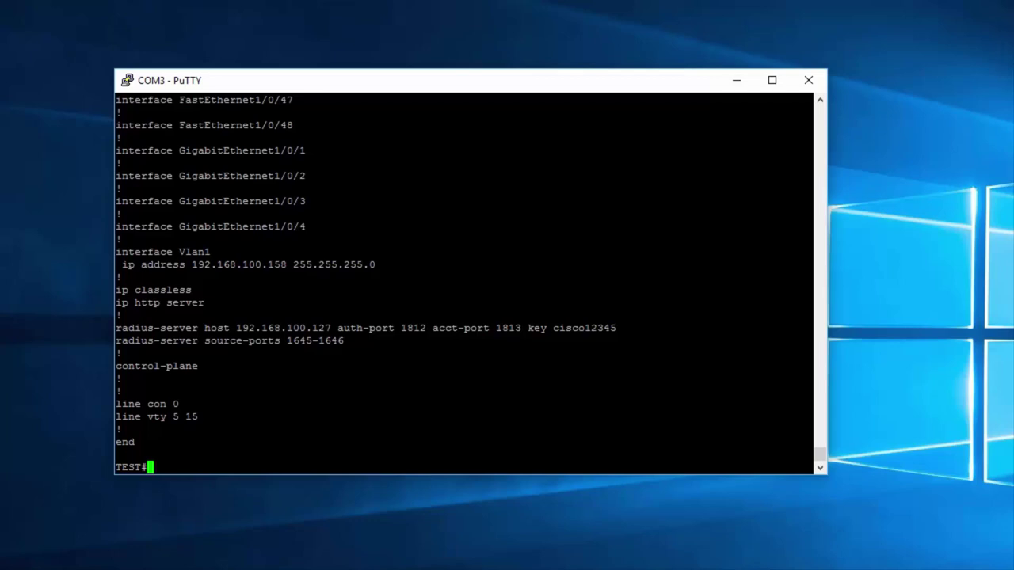
pyautogui.click(561, 514)
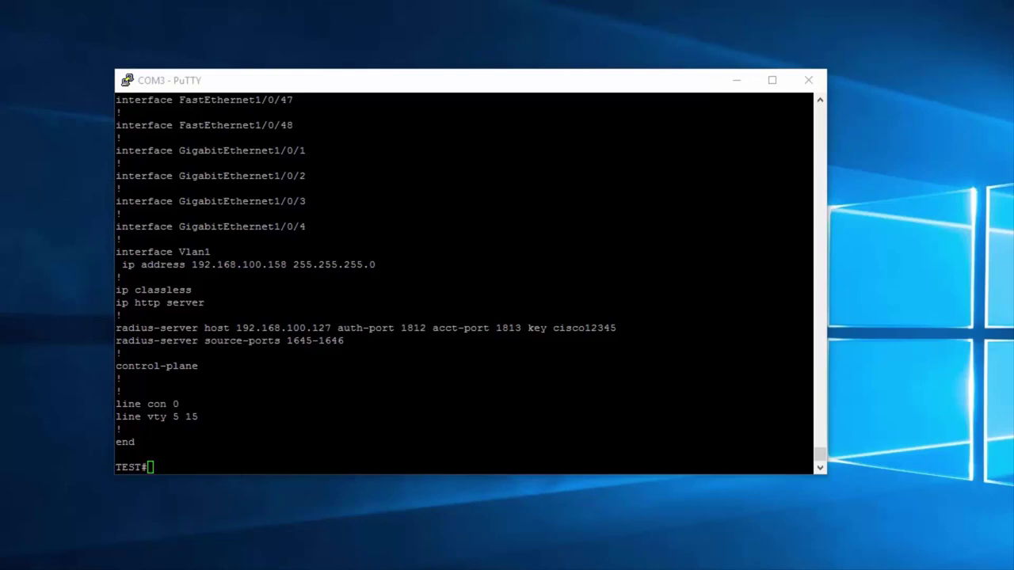
pyautogui.hotkey('alt', 'Tab')
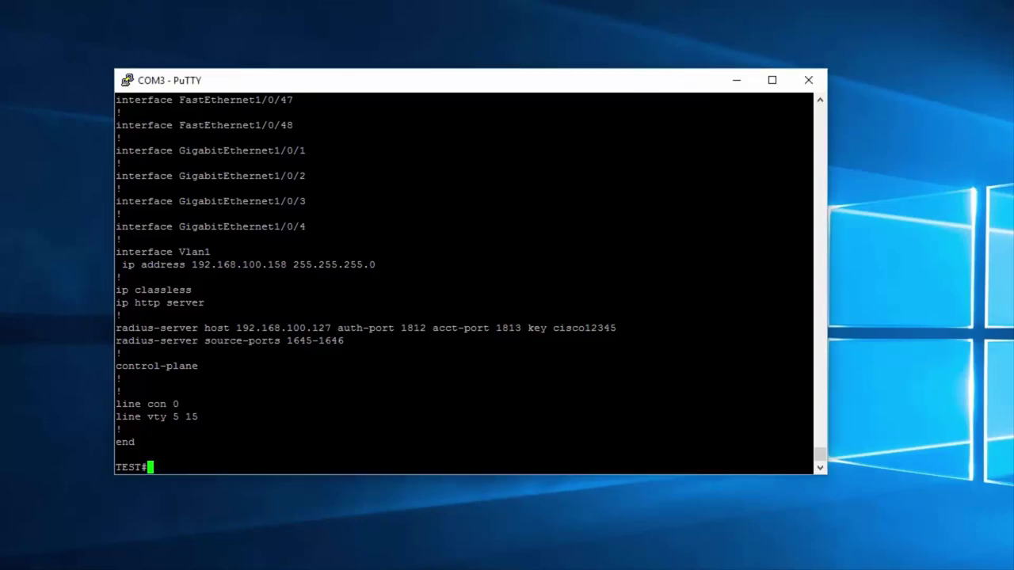
# Step: Run 'show ip int brief' and highlight the Vlan1 row with IP 192.168.100.158
pyautogui.write('show ip int brief')
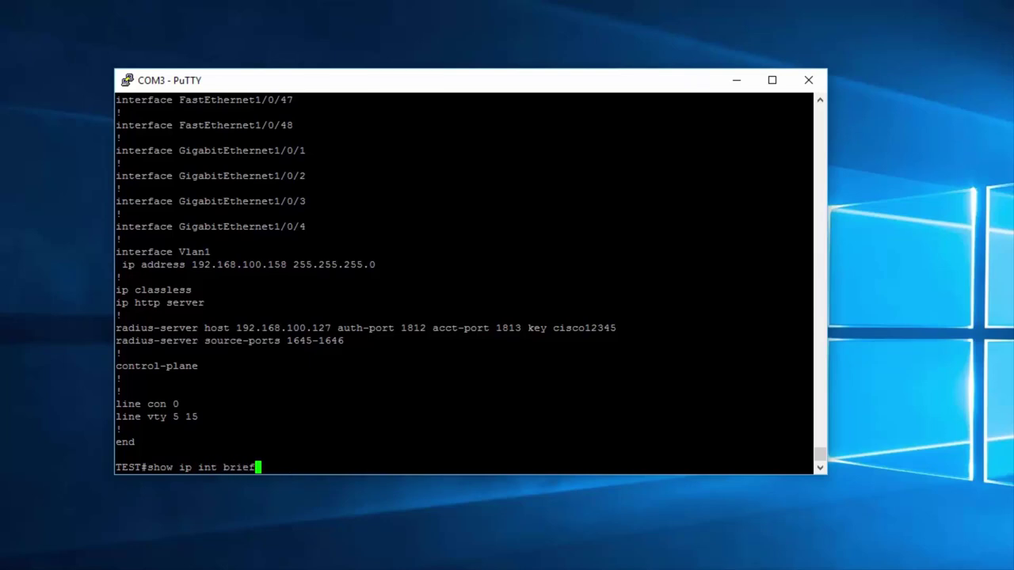
pyautogui.press('Return')
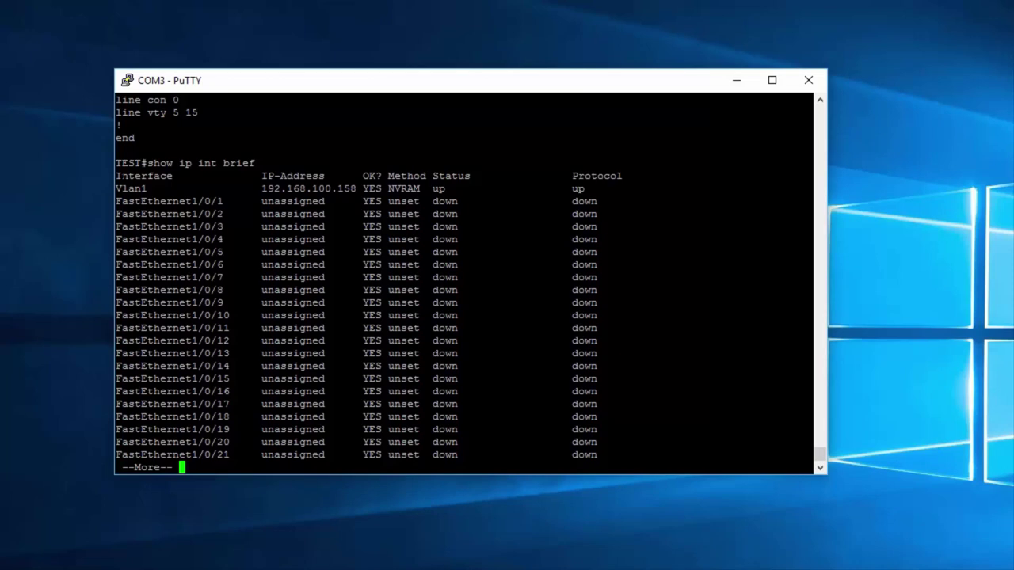
pyautogui.moveTo(116, 163); pyautogui.dragTo(618, 404)
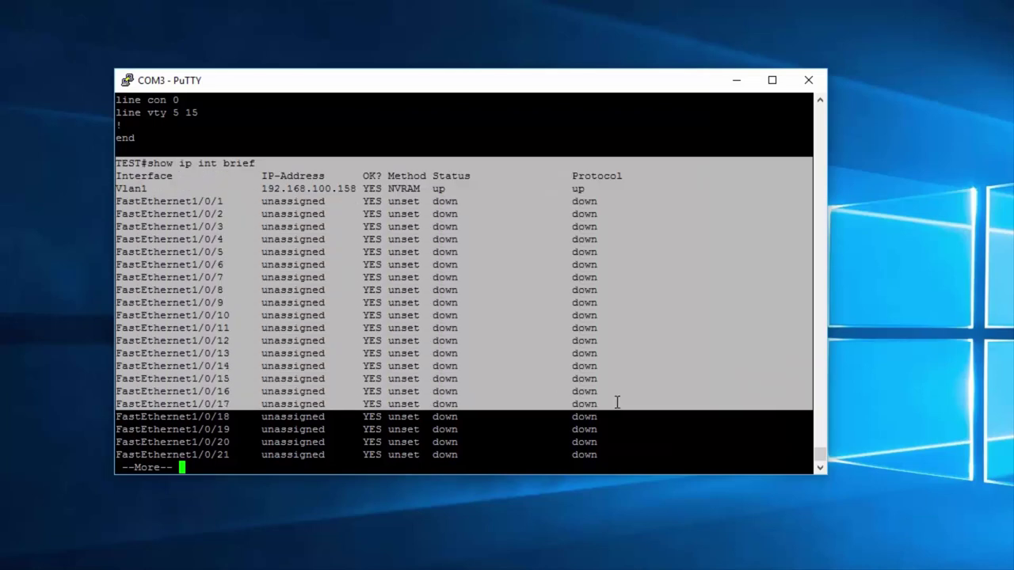
pyautogui.click(616, 403)
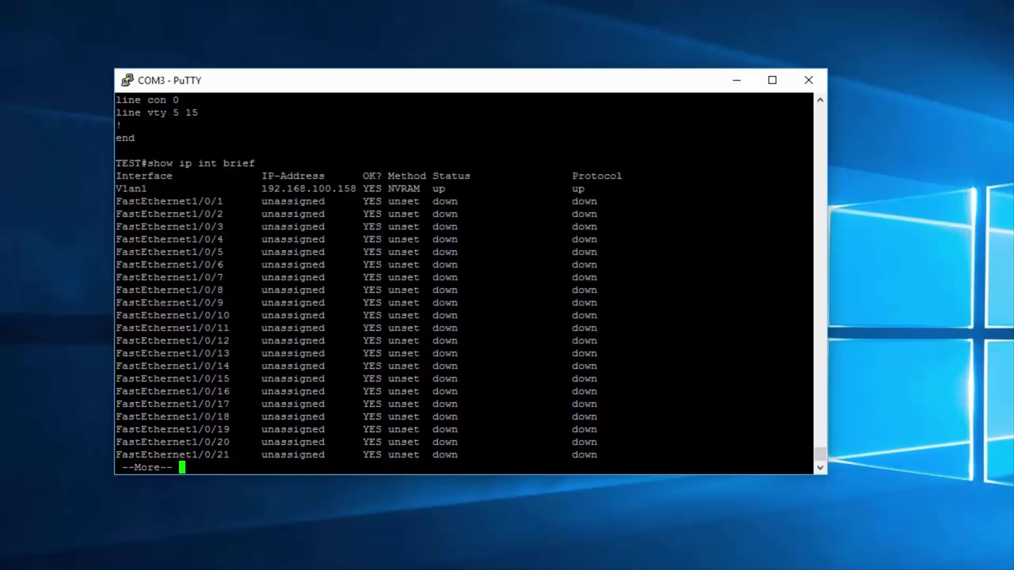
pyautogui.moveTo(116, 189); pyautogui.dragTo(630, 189)
pyautogui.click(283, 191)
pyautogui.moveTo(256, 188); pyautogui.dragTo(357, 188)
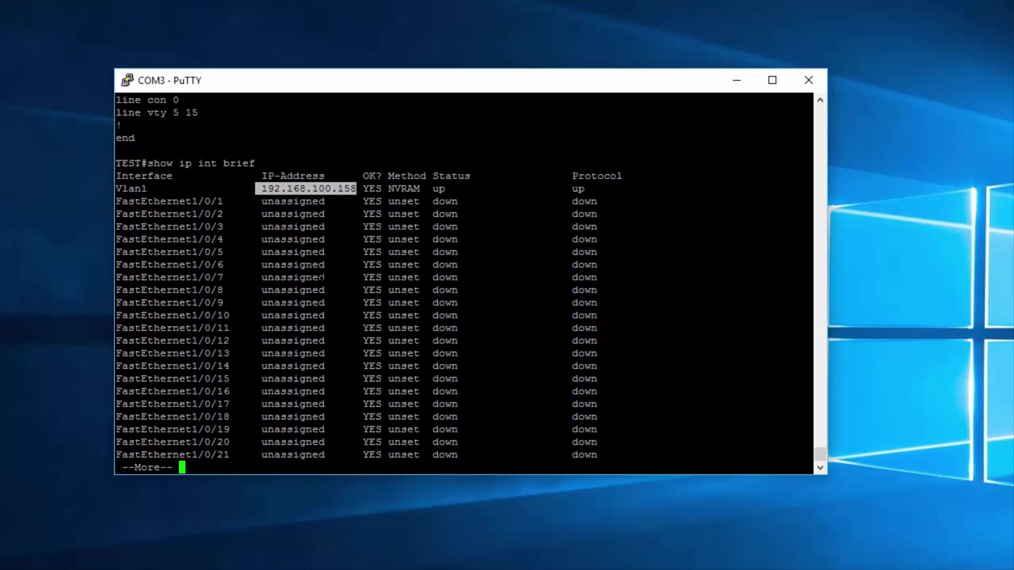
# Step: Page through the remaining interfaces down to FastEthernet1/0/48
pyautogui.press('space')
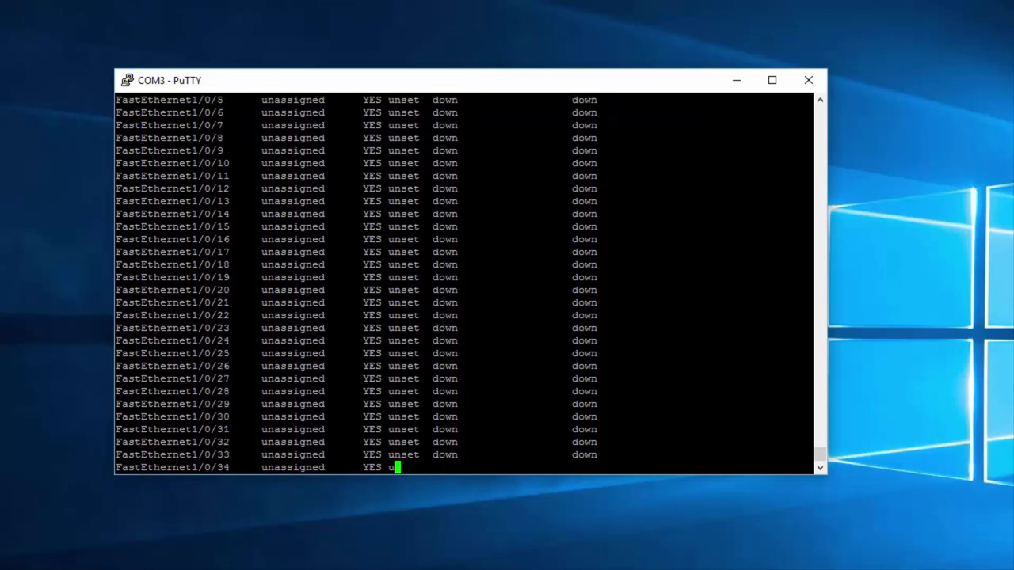
pyautogui.press('space')
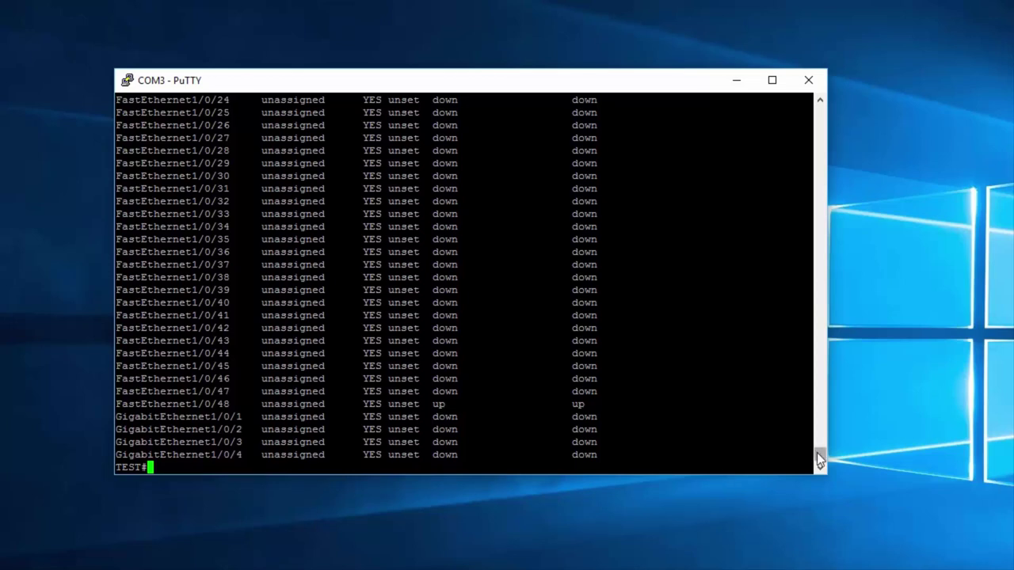
pyautogui.moveTo(819, 467); pyautogui.dragTo(819, 444)
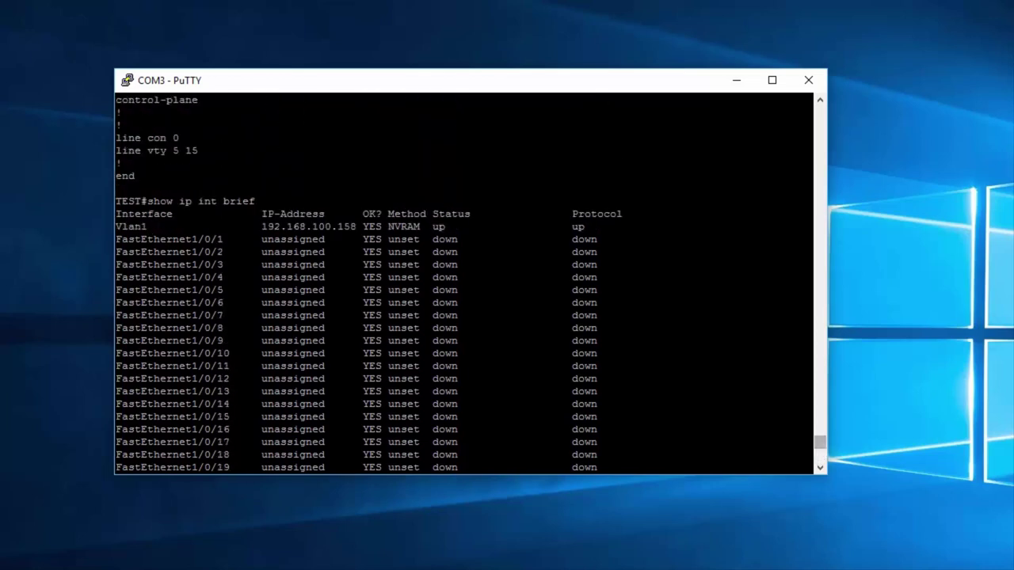
pyautogui.moveTo(808, 201); pyautogui.dragTo(147, 201)
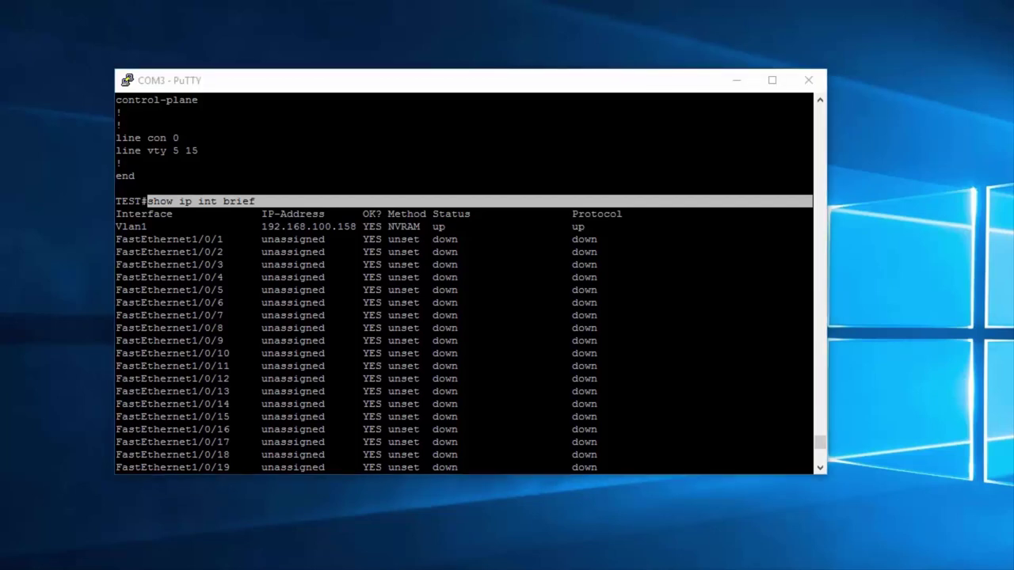
pyautogui.hotkey('alt', 'Tab')
# Step: Start typing 'show interface' at a fresh TEST# prompt
pyautogui.press('Return')
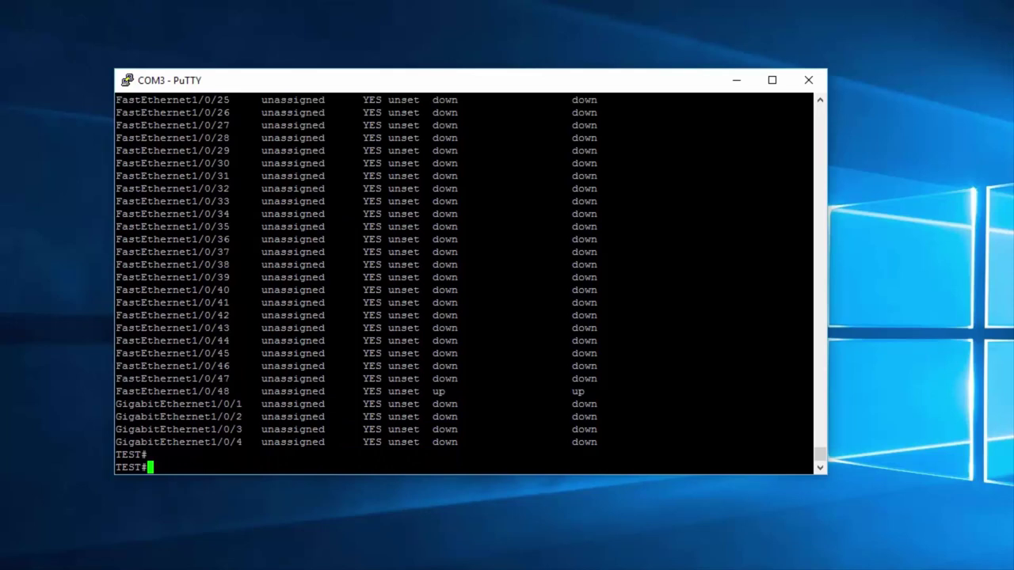
pyautogui.write('show interf')
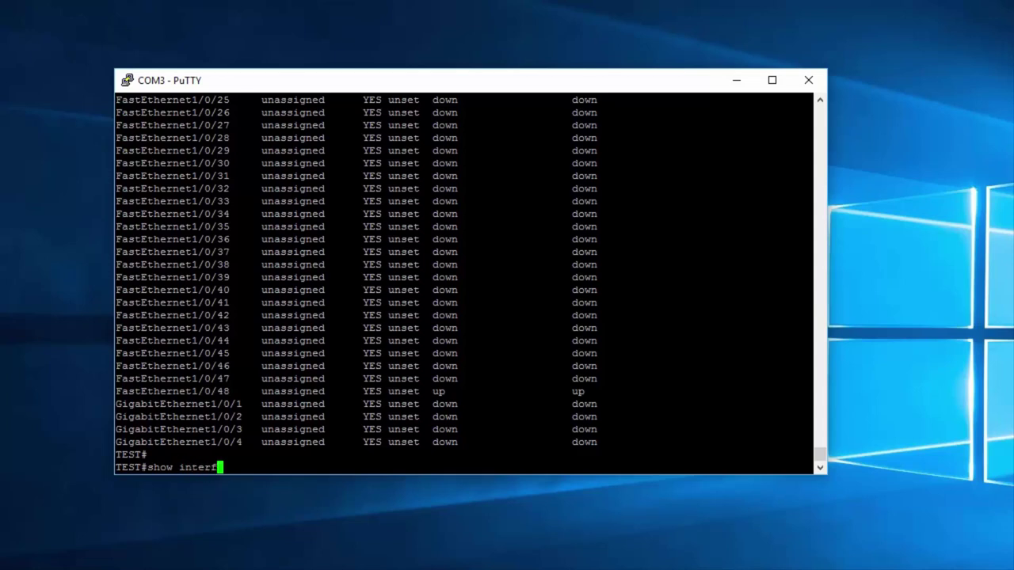
pyautogui.write('ace')
# Step: Show the detailed interface report for GigabitEthernet1/0/4
pyautogui.write('gig')
pyautogui.press('Tab')
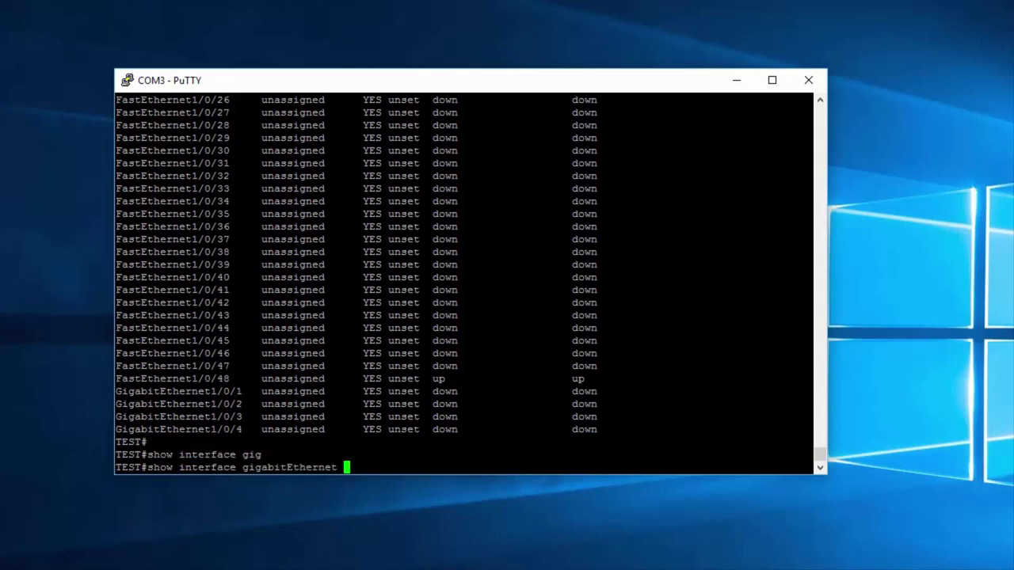
pyautogui.write('1/0/.')
pyautogui.press('BackSpace')
pyautogui.write('4')
pyautogui.press('Return')
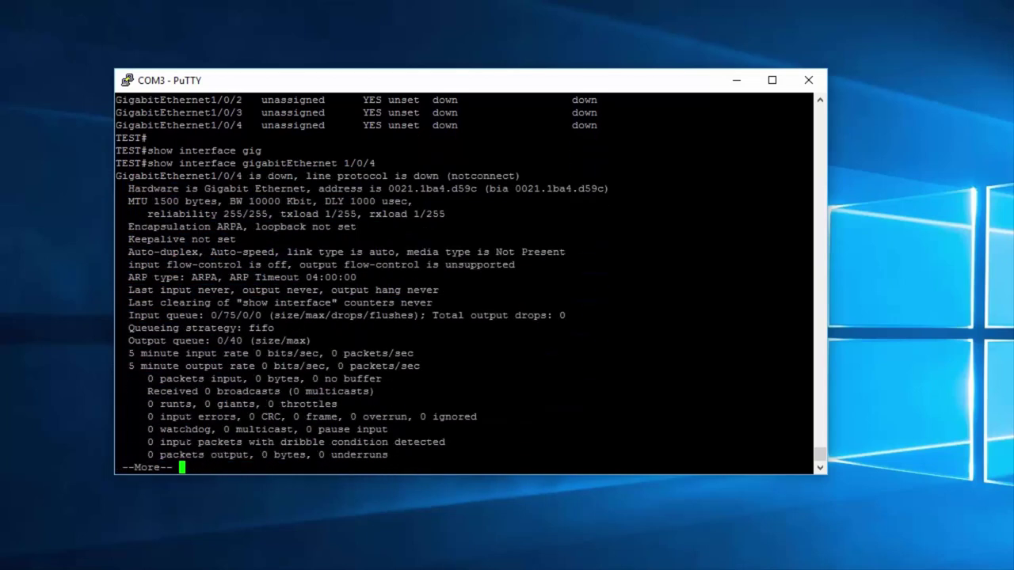
pyautogui.press('space')
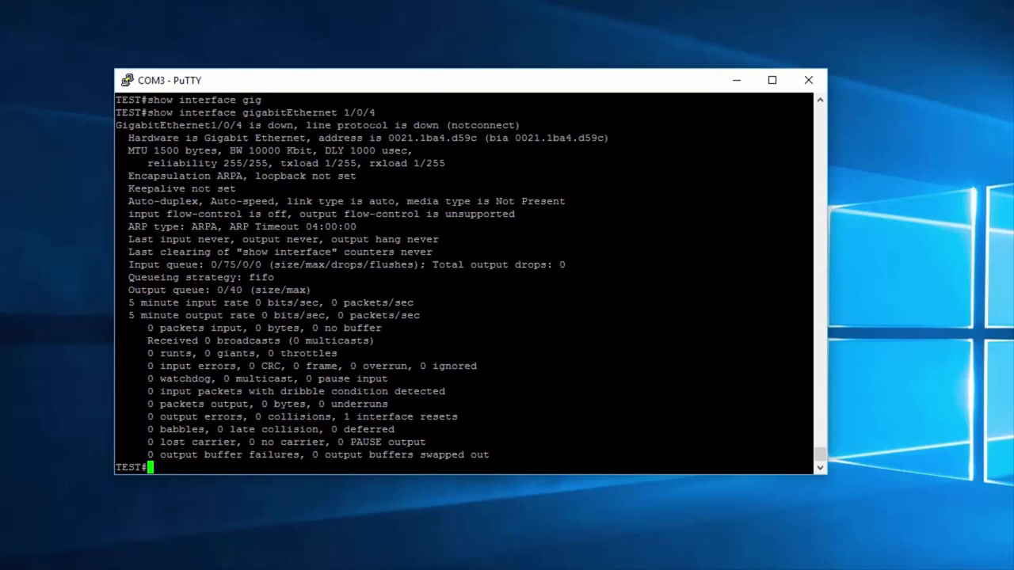
# Step: Highlight the interface's down/notconnect status and its hardware type and MAC address line
pyautogui.moveTo(375, 113); pyautogui.dragTo(148, 113)
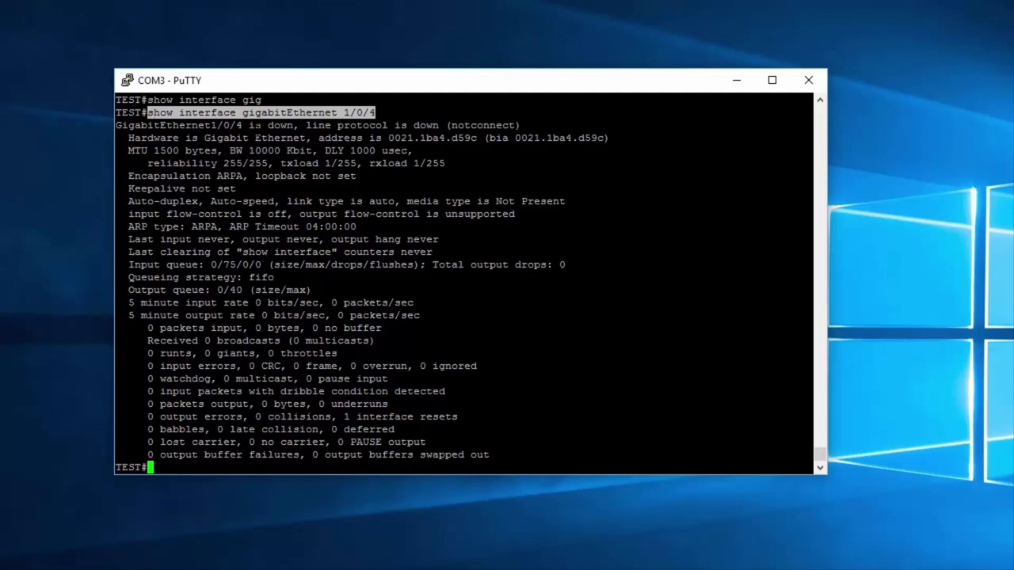
pyautogui.moveTo(262, 126); pyautogui.dragTo(519, 125)
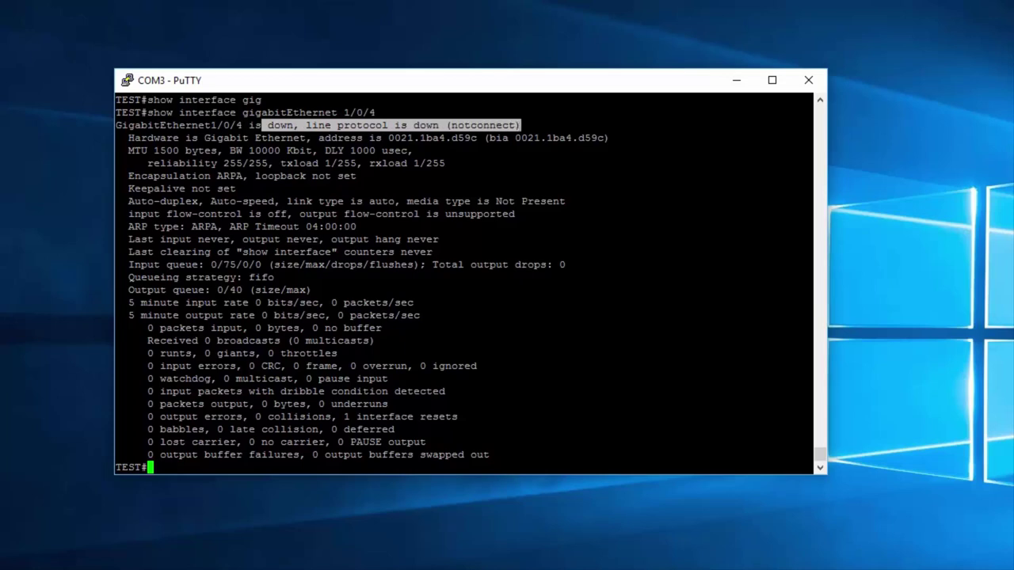
pyautogui.moveTo(242, 125); pyautogui.dragTo(438, 125)
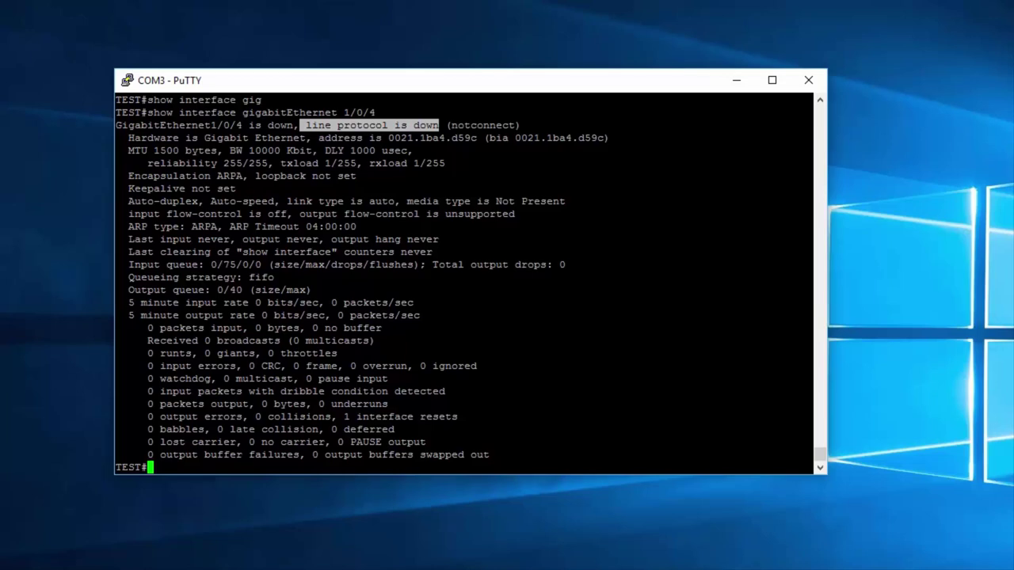
pyautogui.moveTo(123, 138); pyautogui.dragTo(483, 138)
pyautogui.click(484, 138)
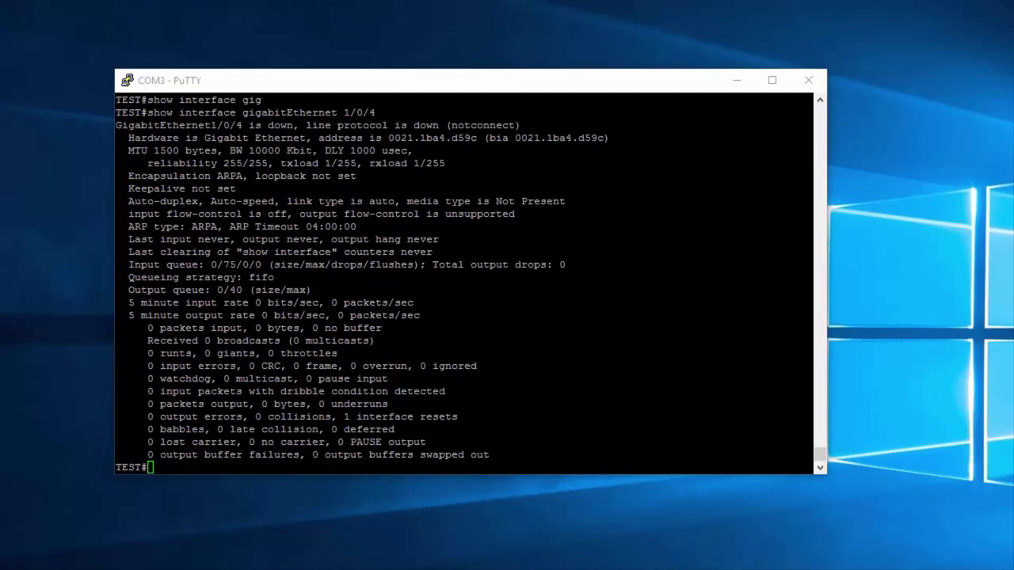
# Step: Run 'show version' and page through all of its output
pyautogui.hotkey('alt', 'Tab')
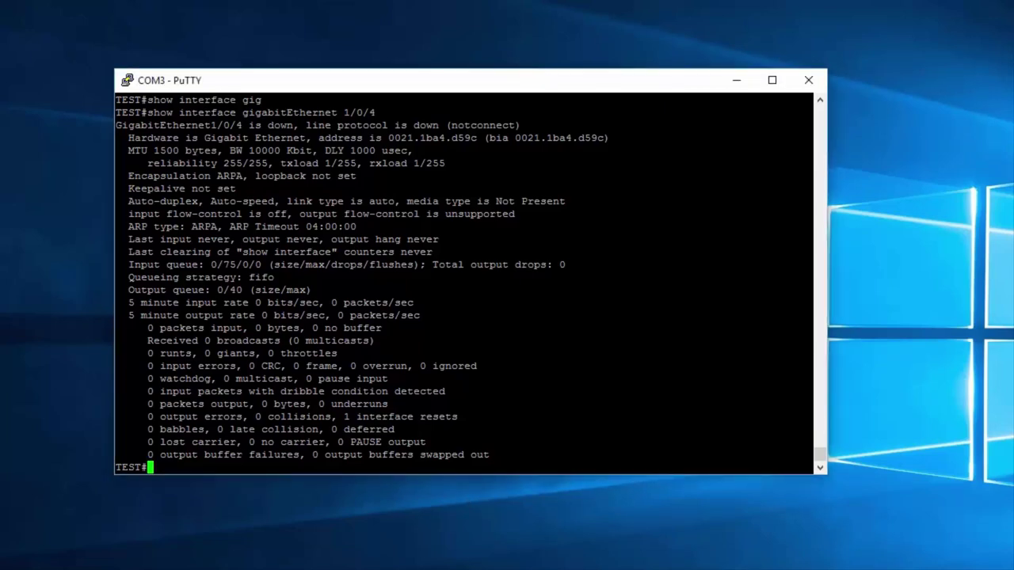
pyautogui.press('Return')
pyautogui.write('show ver')
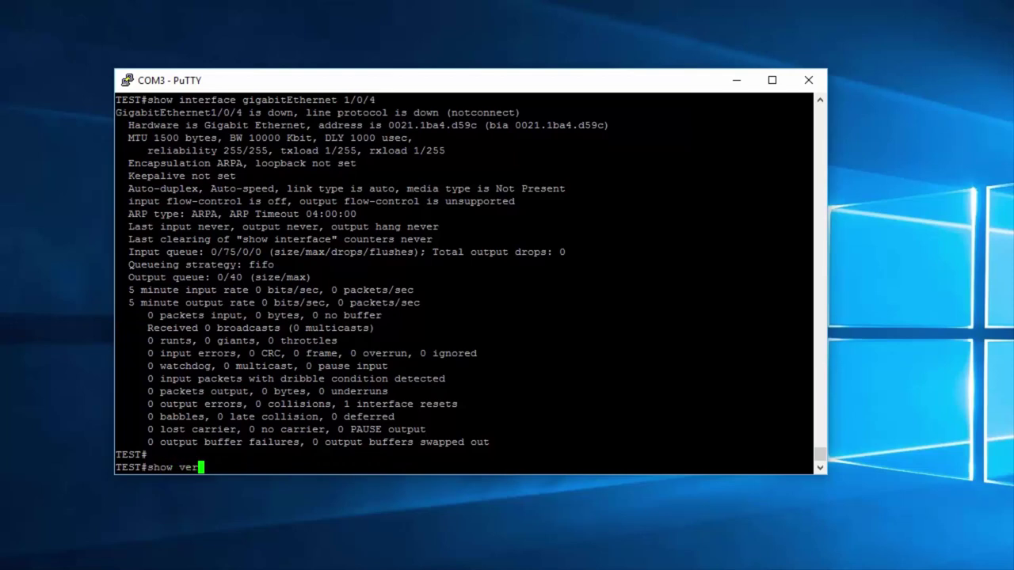
pyautogui.press('Tab')
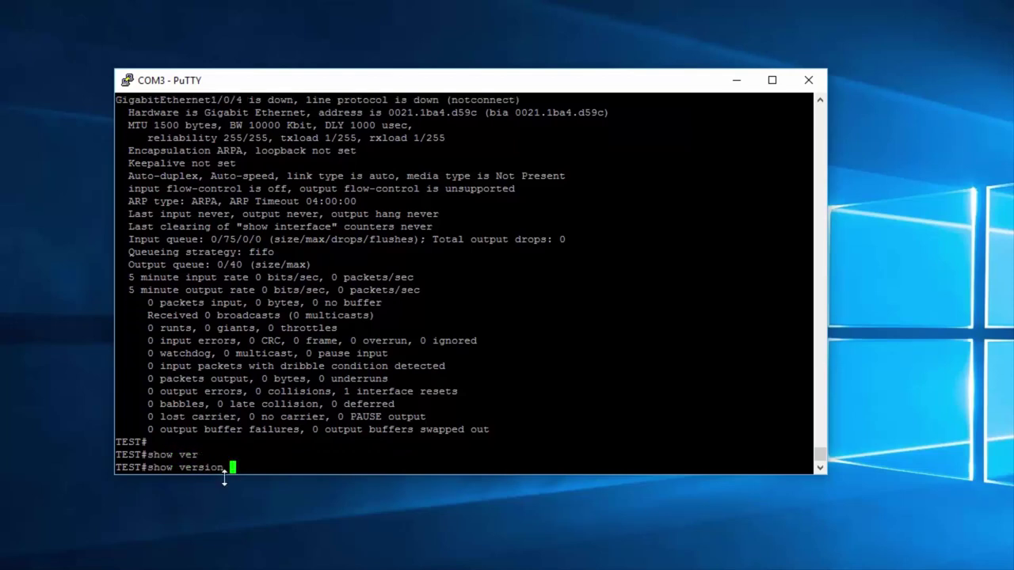
pyautogui.press('Return')
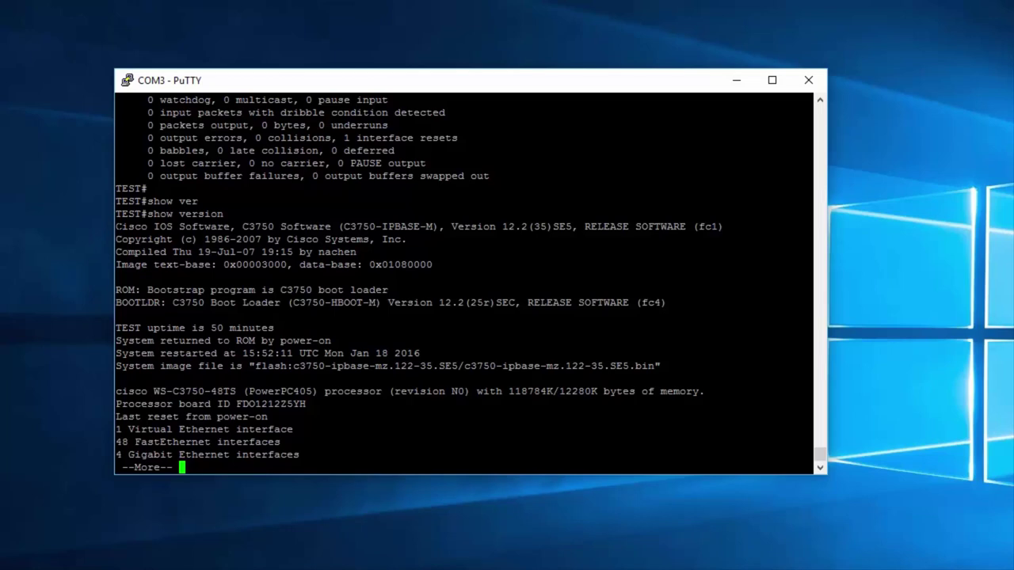
pyautogui.press('space')
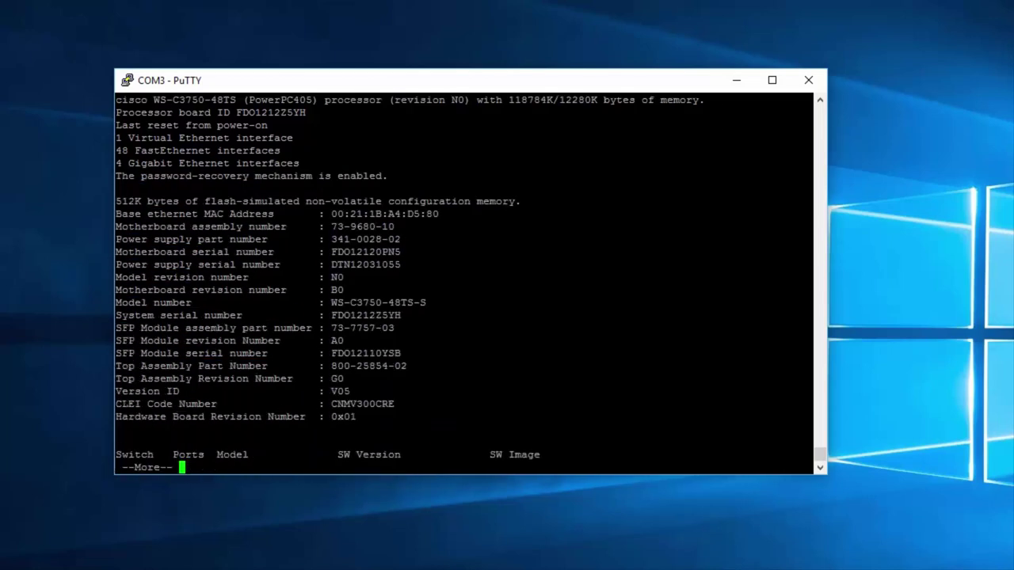
pyautogui.press('space')
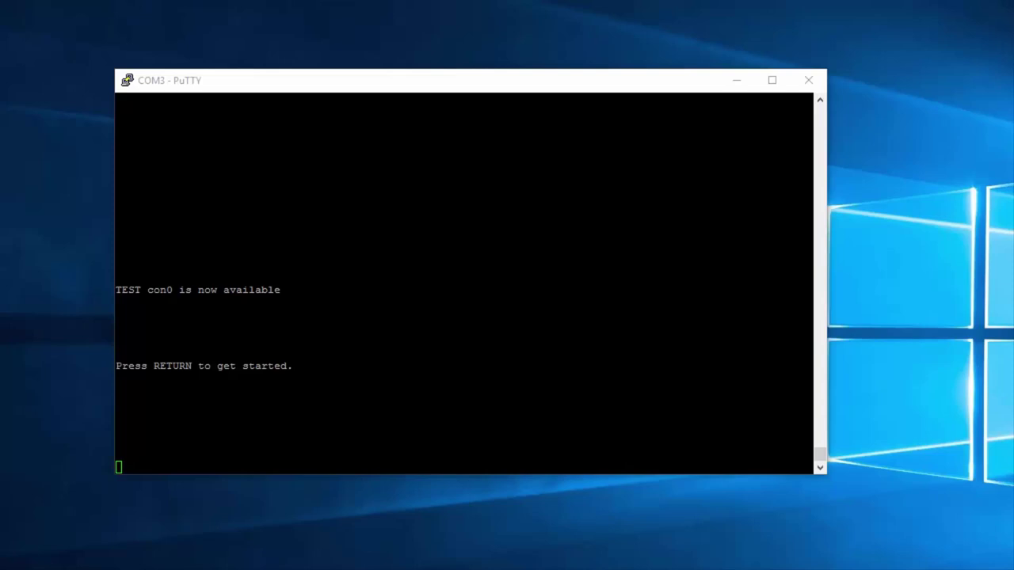
# Step: Restart the console, answer 'n' to autoinstall, and run 'enable' to reach TEST#
pyautogui.doubleClick(574, 416)
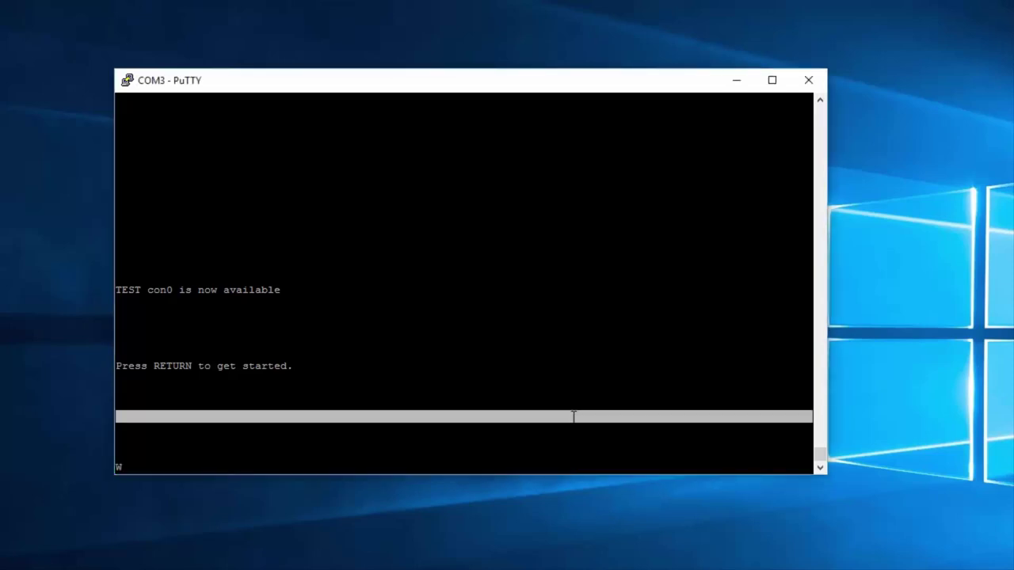
pyautogui.press('Return')
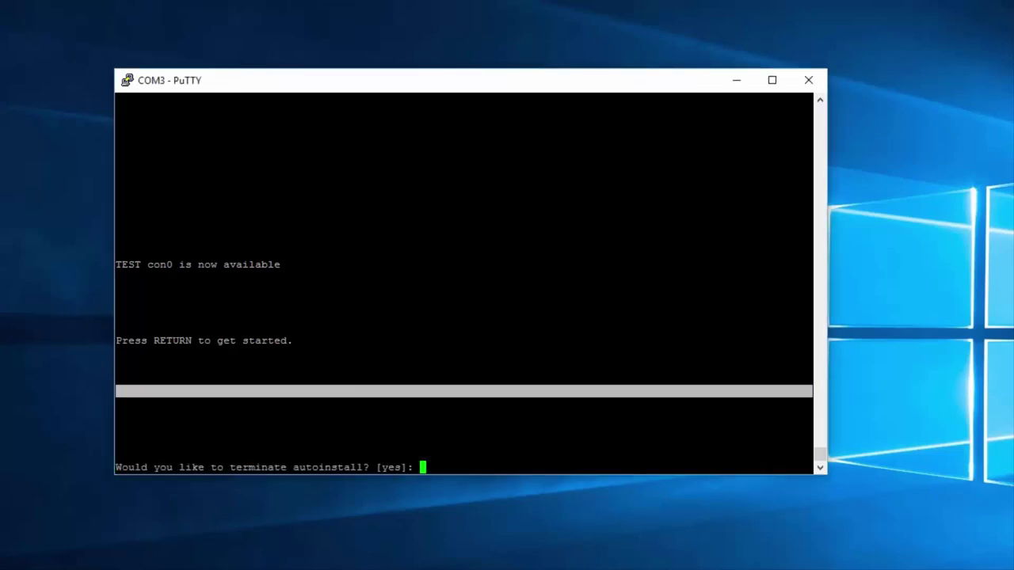
pyautogui.write('n')
pyautogui.press('Return')
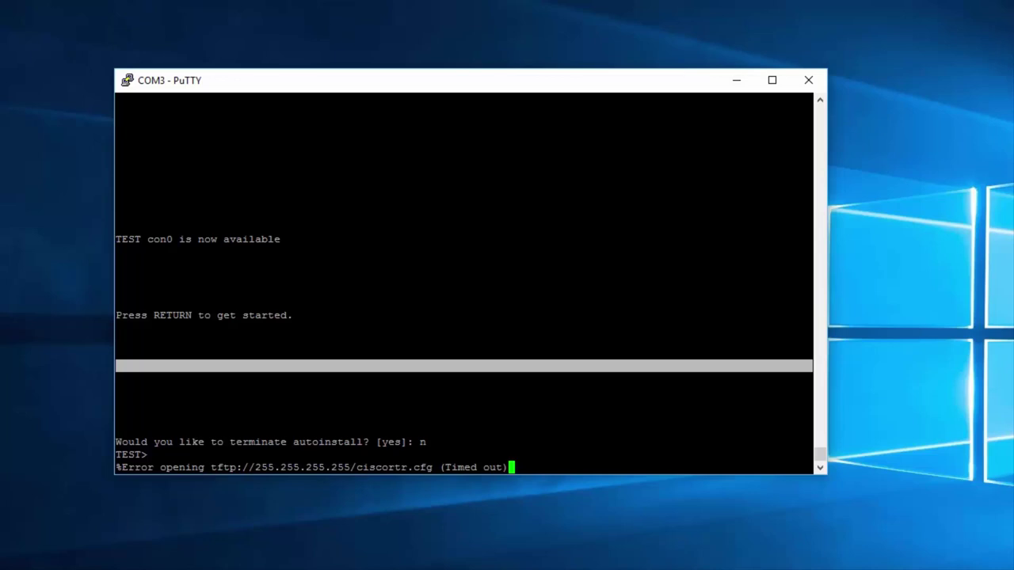
pyautogui.press('Return')
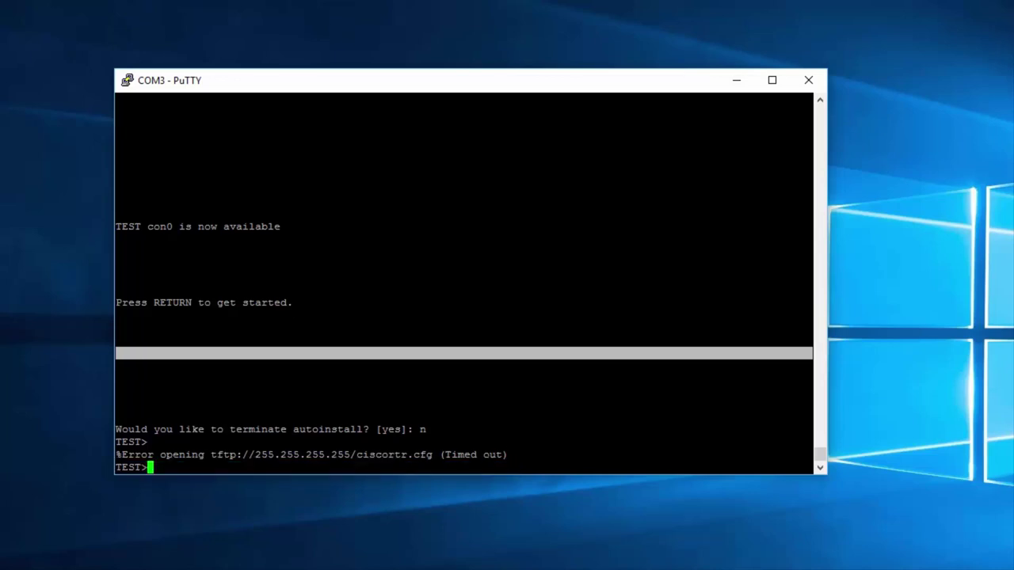
pyautogui.write('enable')
pyautogui.press('Return')
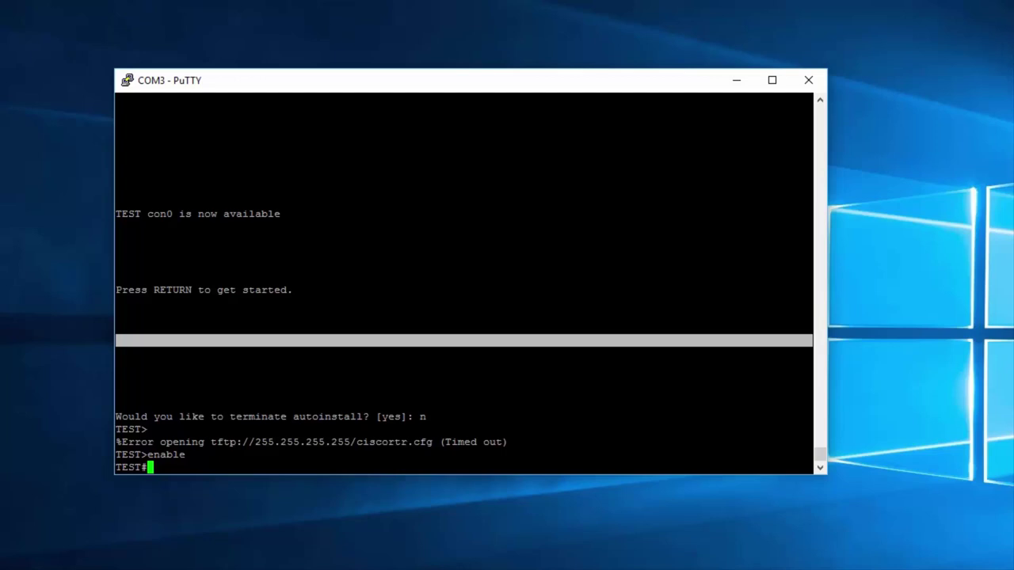
# Step: Enter configuration mode and set an enable secret password with 'enable secret'
pyautogui.write('conf t')
pyautogui.press('Return')
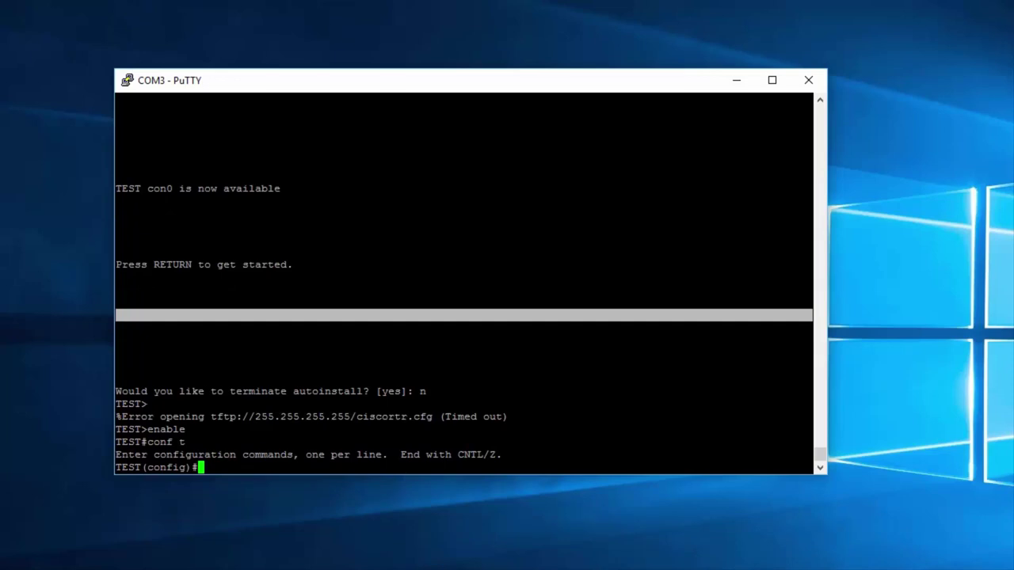
pyautogui.write('enable secret')
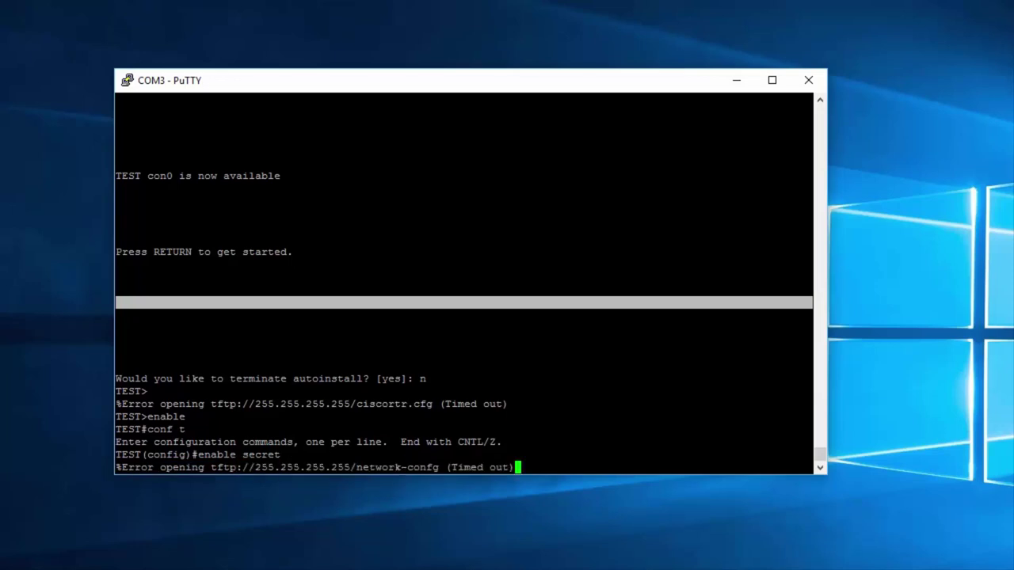
pyautogui.press('BackSpace')
pyautogui.press('BackSpace')
pyautogui.press('BackSpace')
pyautogui.press('BackSpace')
pyautogui.press('BackSpace')
pyautogui.press('BackSpace')
pyautogui.press('BackSpace')
pyautogui.press('BackSpace')
pyautogui.press('BackSpace')
pyautogui.press('BackSpace')
pyautogui.press('BackSpace')
pyautogui.press('BackSpace')
pyautogui.press('BackSpace')
pyautogui.press('BackSpace')
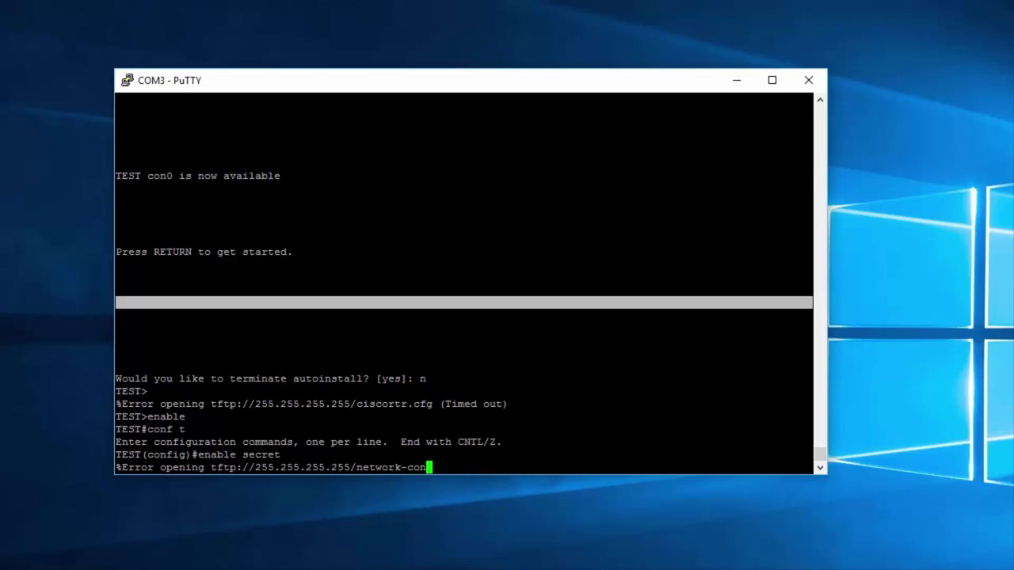
pyautogui.press('Return')
pyautogui.press('Return')
pyautogui.press('Return')
pyautogui.press('Return')
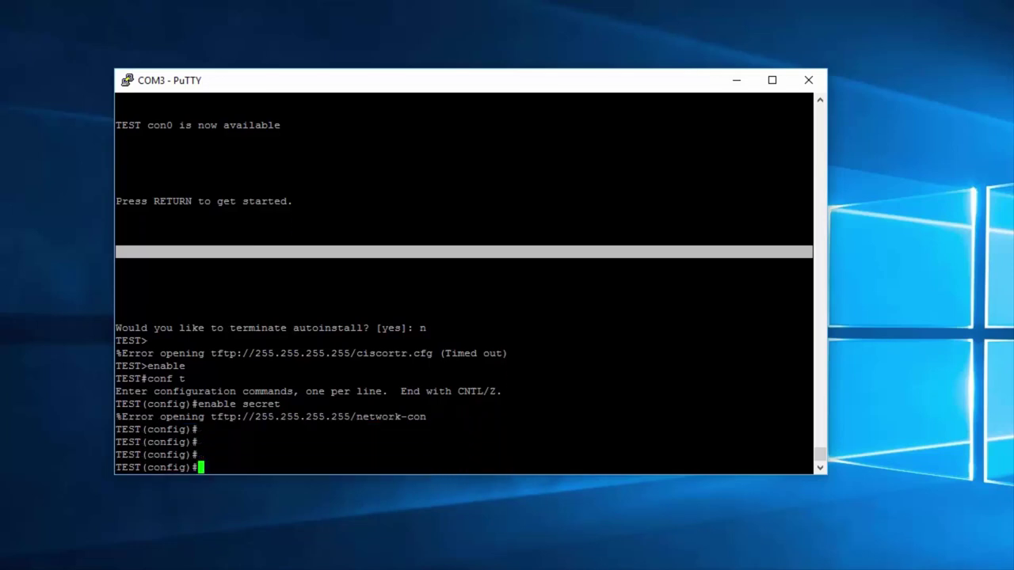
pyautogui.write('enable secret ')
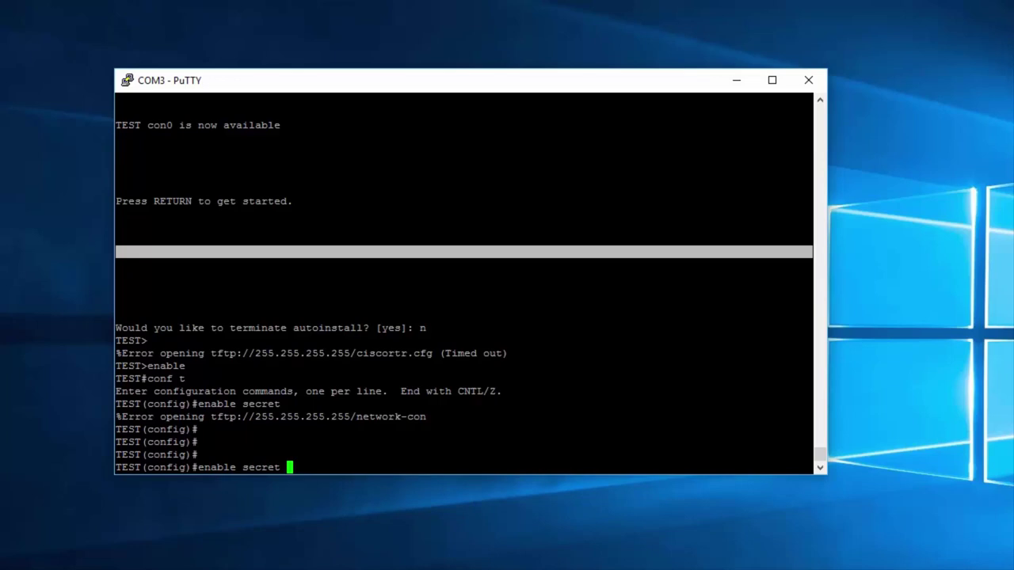
pyautogui.write('cisco')
pyautogui.press('Return')
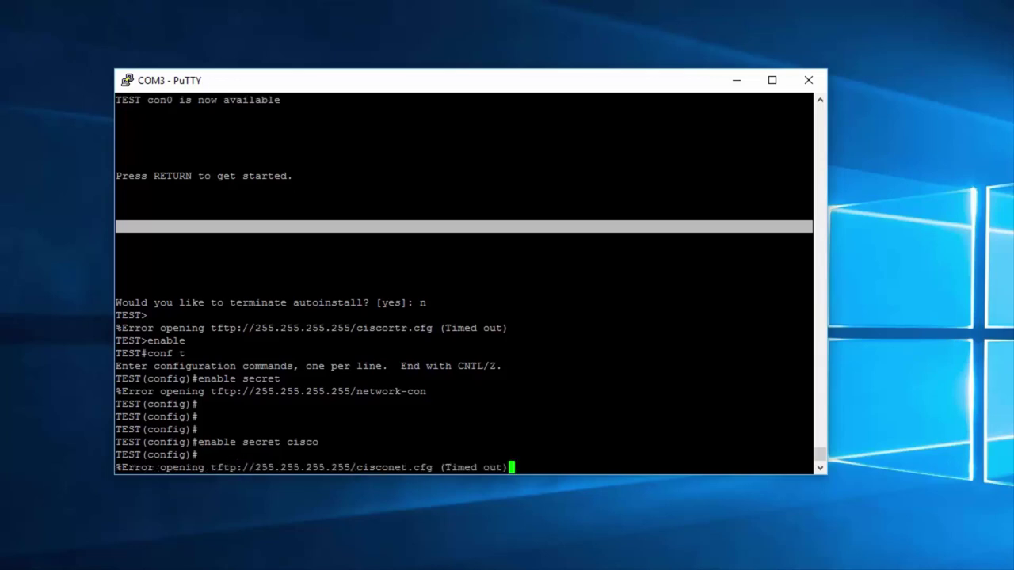
# Step: Exit configuration mode and log out of the console session
pyautogui.press('Return')
pyautogui.write('exit')
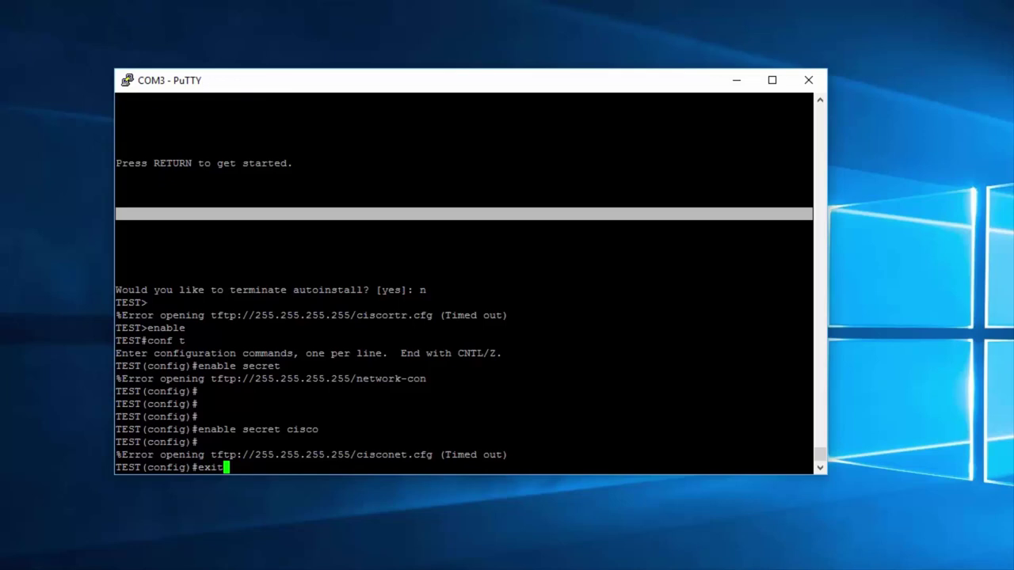
pyautogui.press('Return')
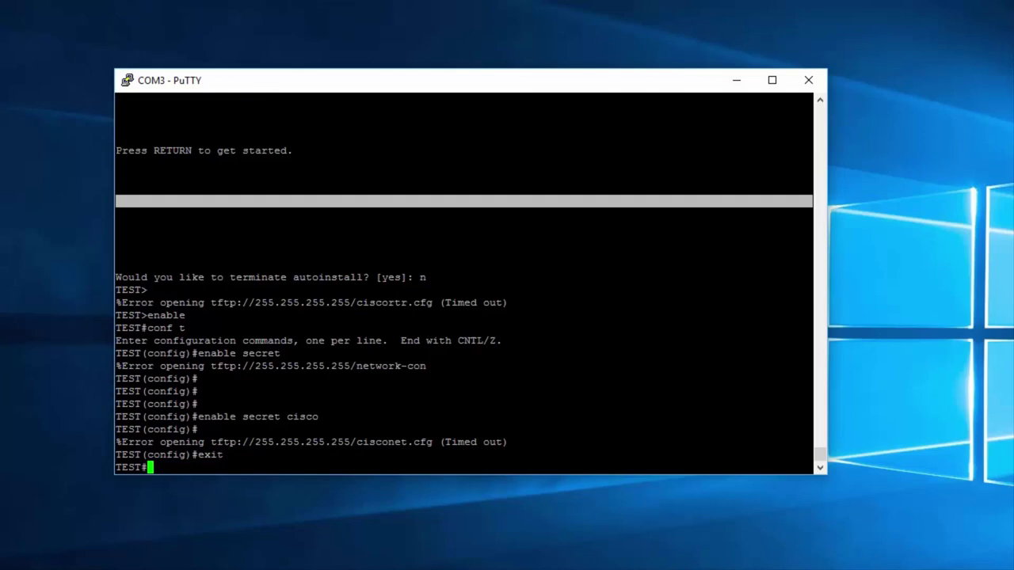
pyautogui.write('exit')
pyautogui.press('Return')
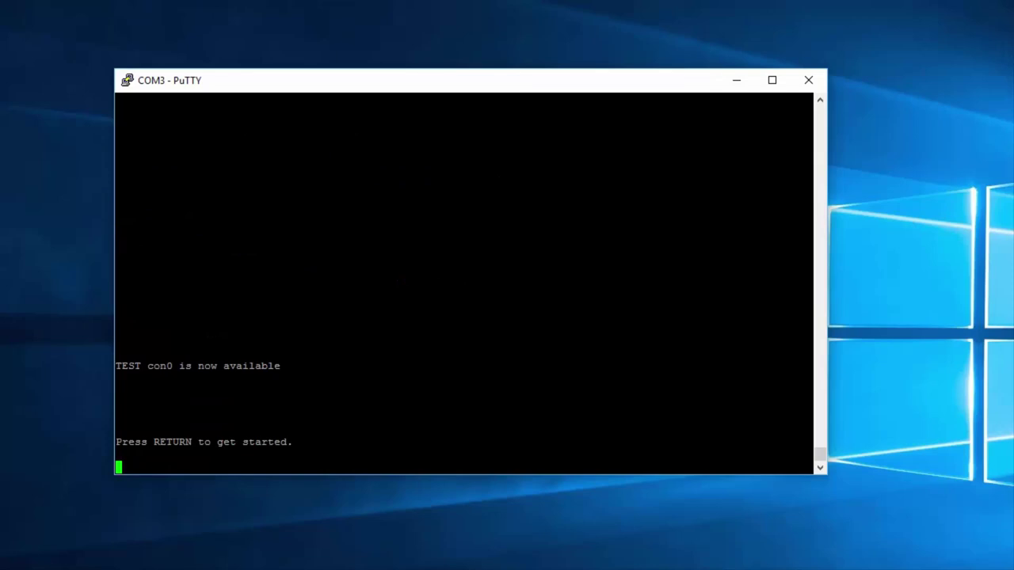
# Step: Start a new console session and decline autoinstall with 'n'
pyautogui.press('Return')
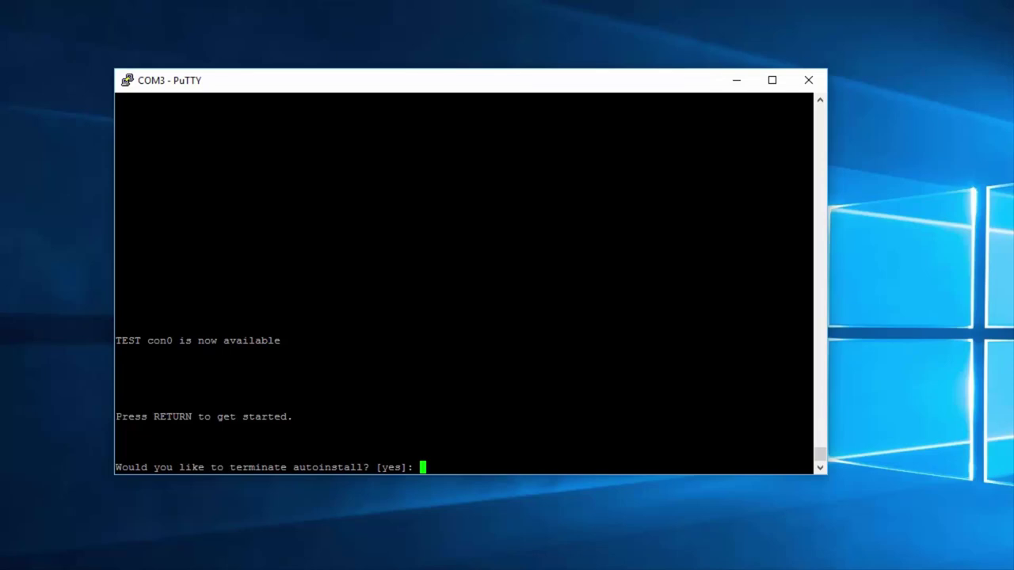
pyautogui.write('n')
pyautogui.press('Return')
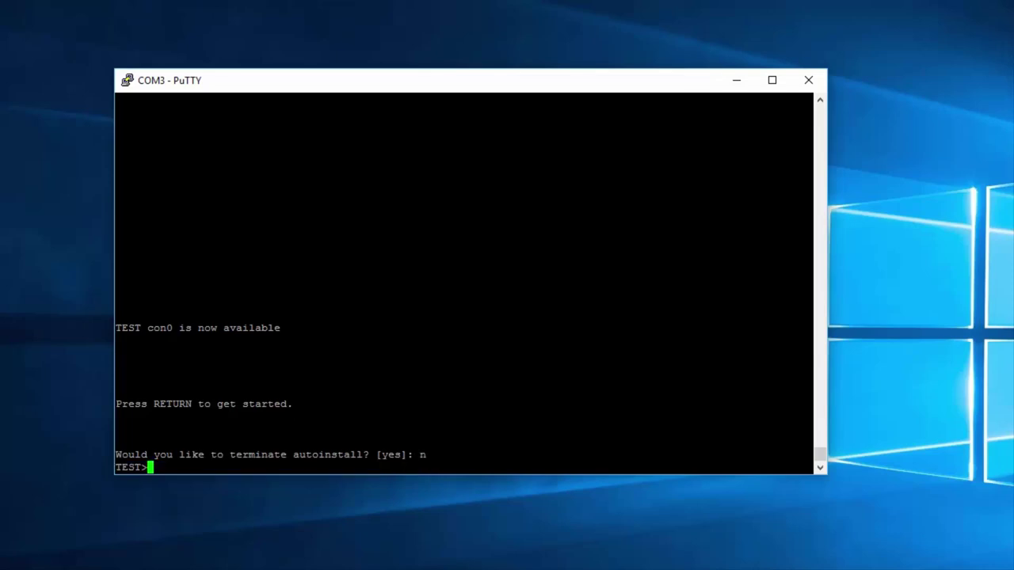
pyautogui.press('Return')
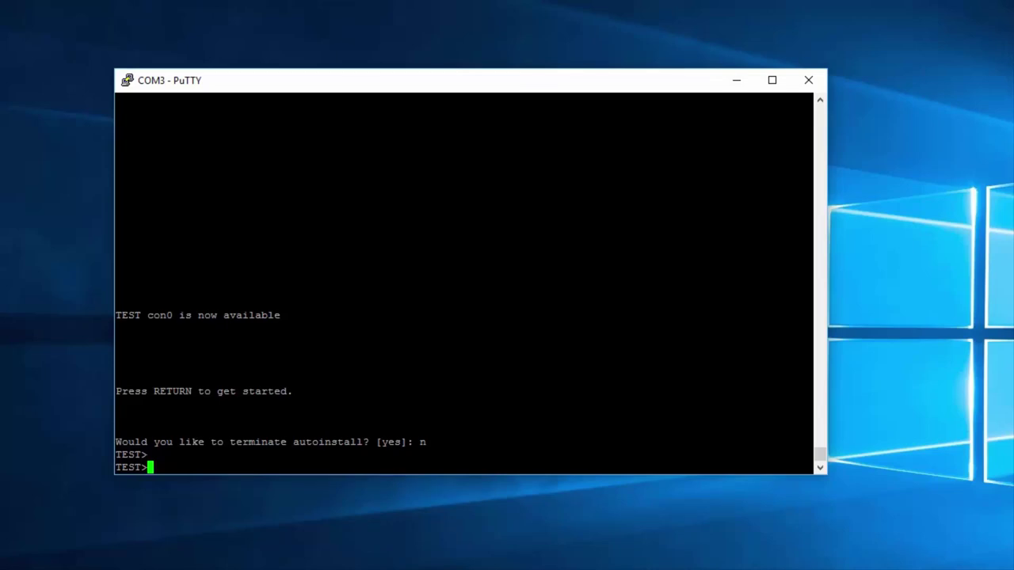
# Step: Run 'en' to bring up the Password: prompt and submit a test attempt
pyautogui.write('eba')
pyautogui.press('BackSpace')
pyautogui.press('Return')
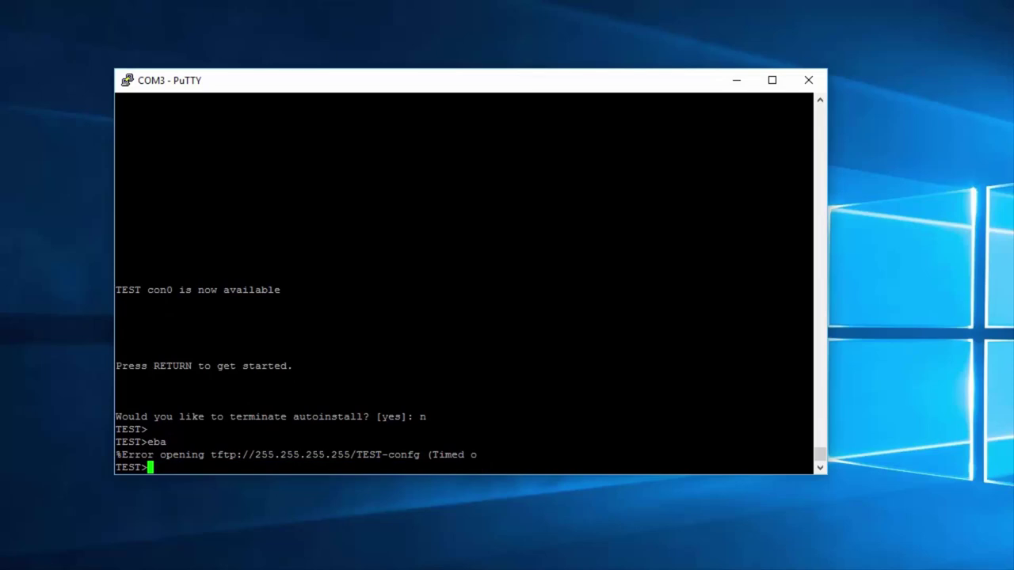
pyautogui.write('en')
pyautogui.press('Return')
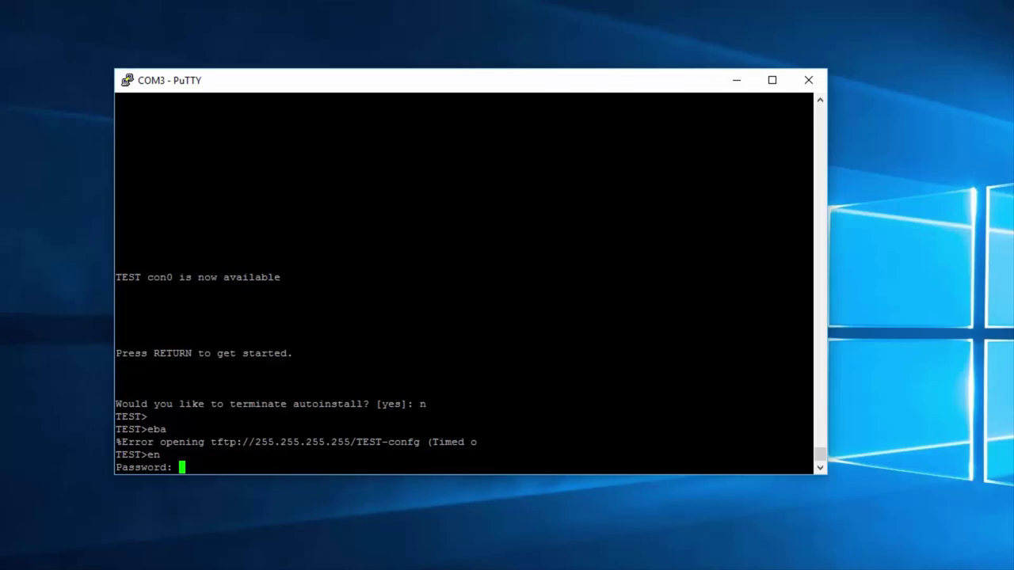
pyautogui.press('Return')
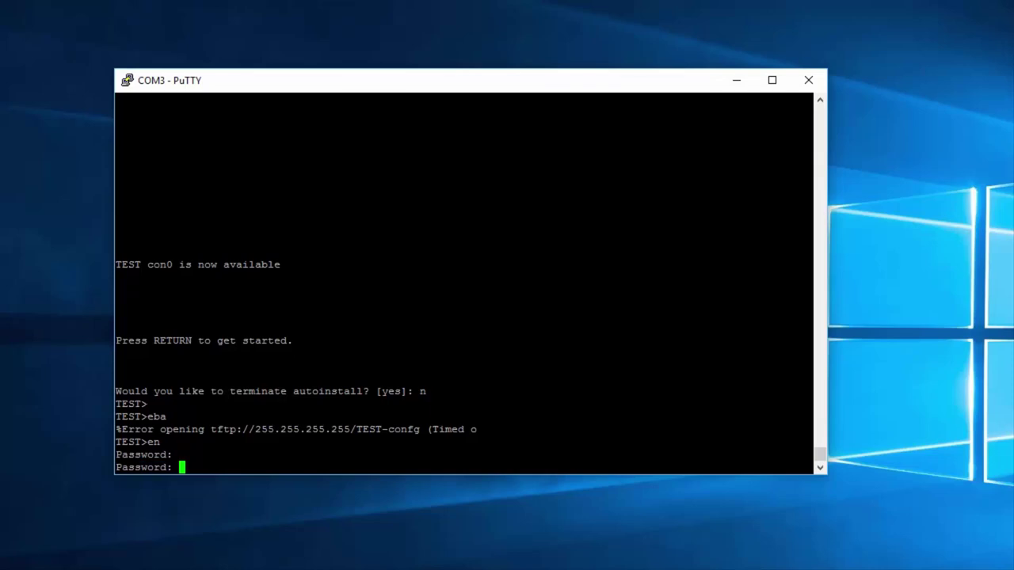
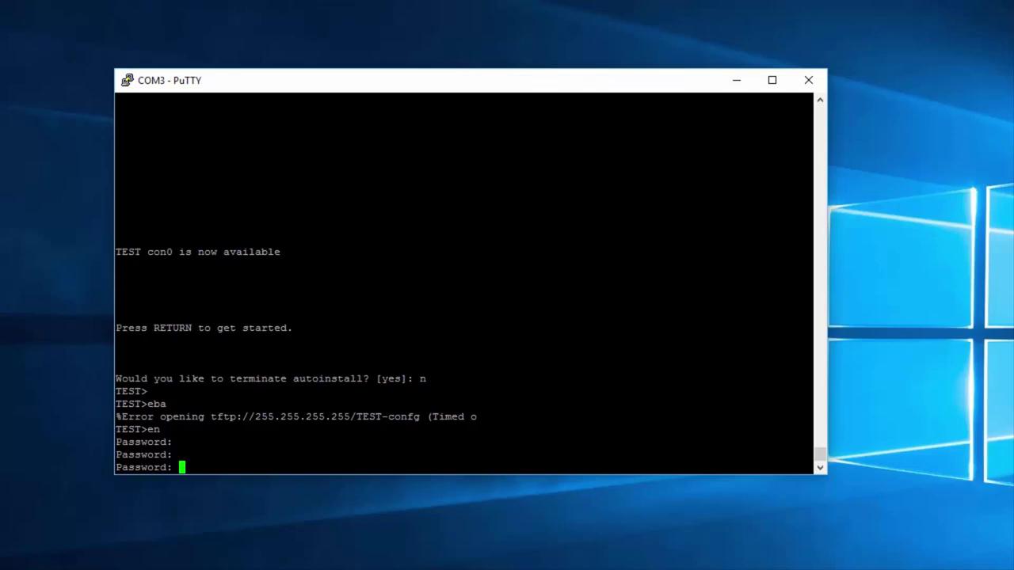
# Step: Gain privileged mode with the correct enable password, then enter global configuration with conf t
pyautogui.press('Return')
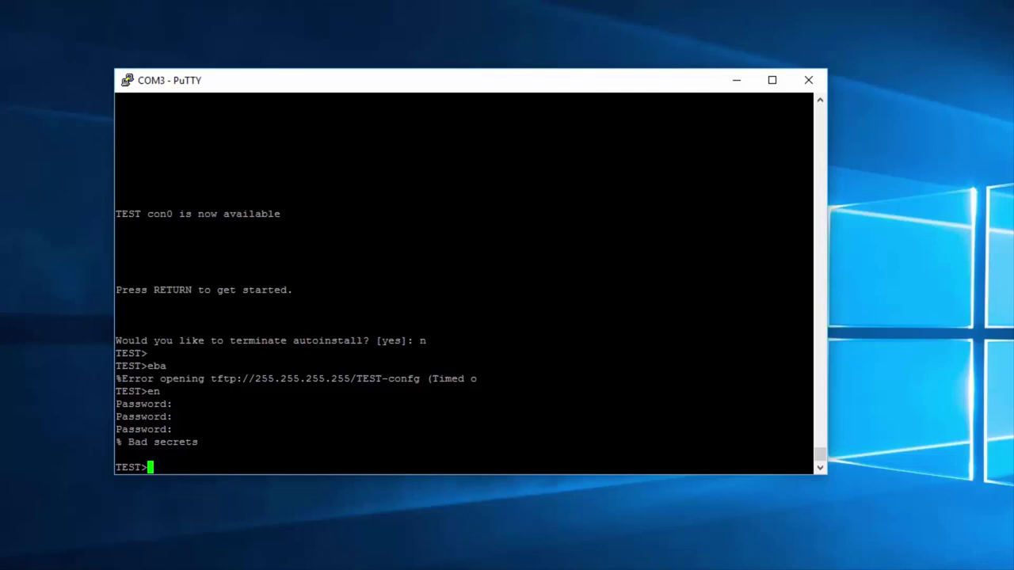
pyautogui.write('en')
pyautogui.press('Return')
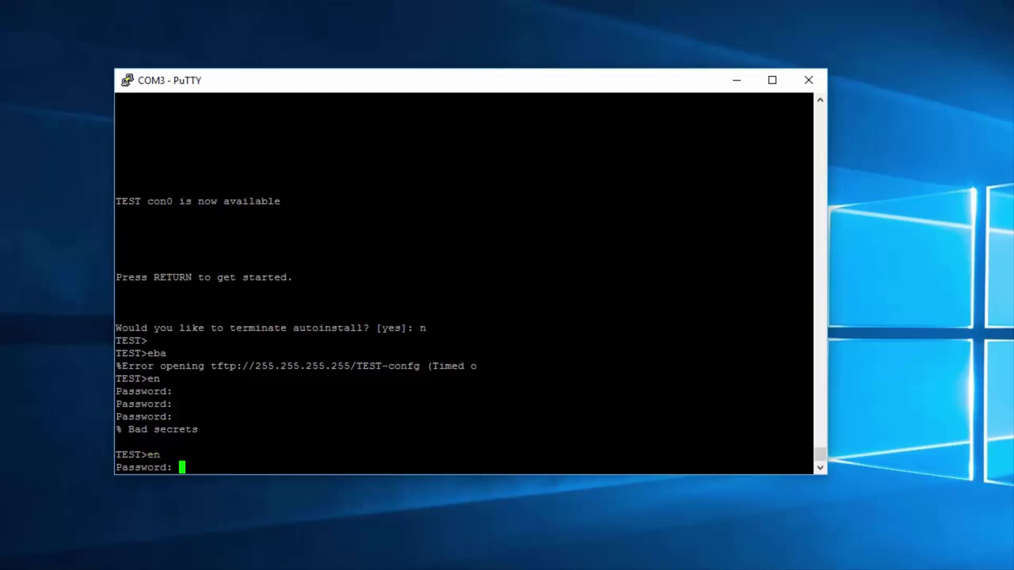
pyautogui.press('Return')
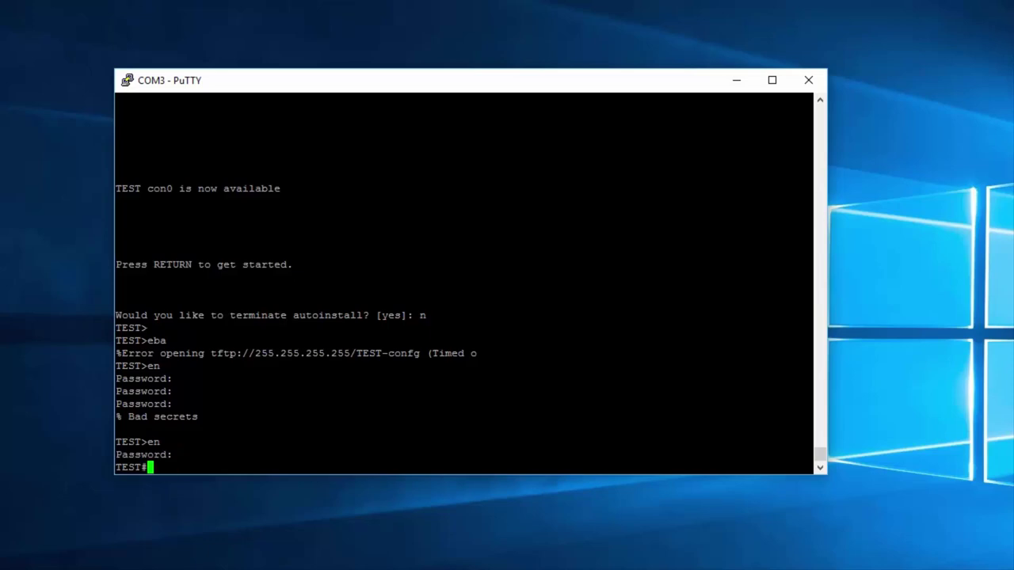
pyautogui.press('Return')
pyautogui.press('Return')
pyautogui.press('Return')
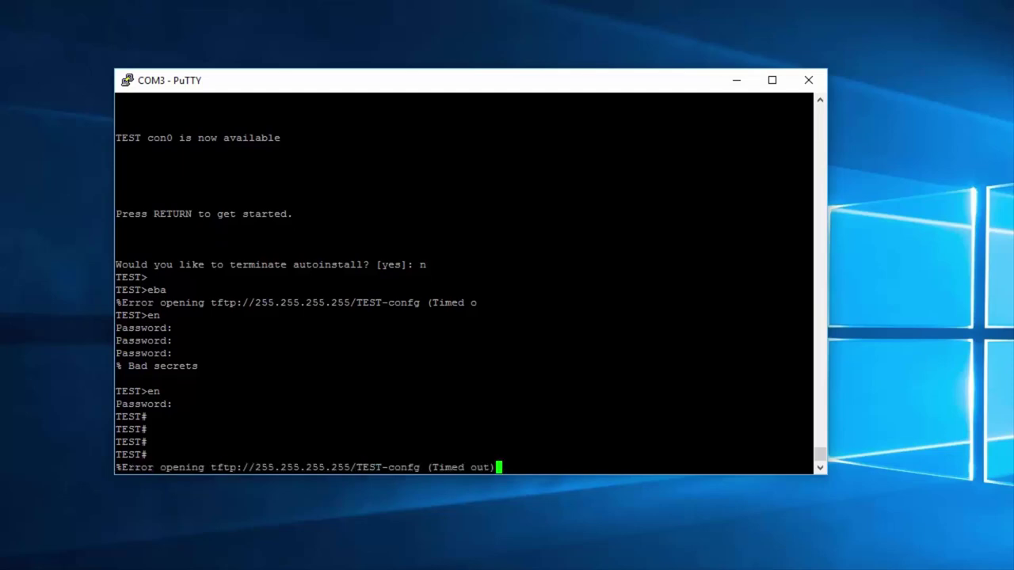
pyautogui.press('Return')
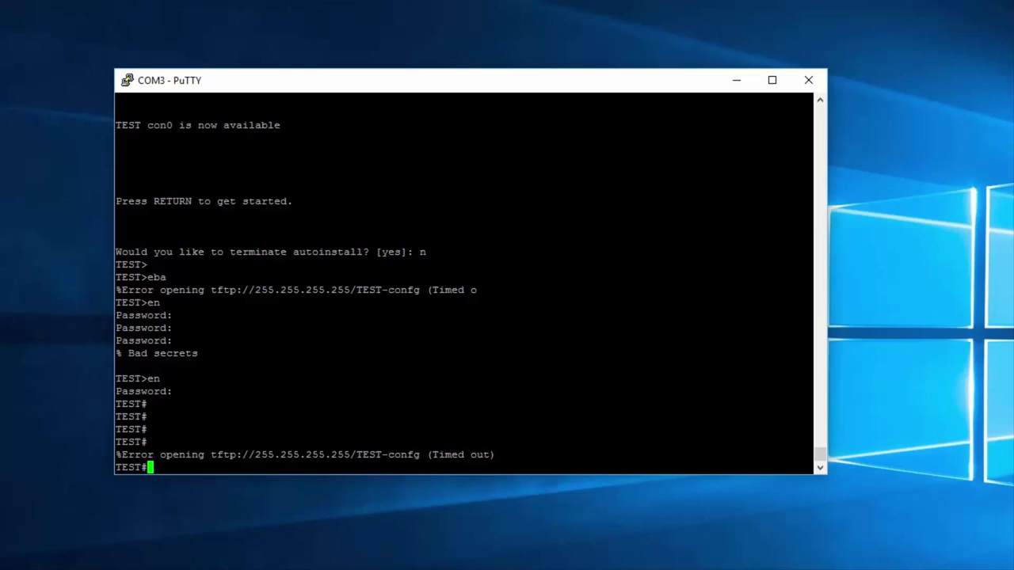
pyautogui.press('Return')
pyautogui.press('Return')
pyautogui.press('Return')
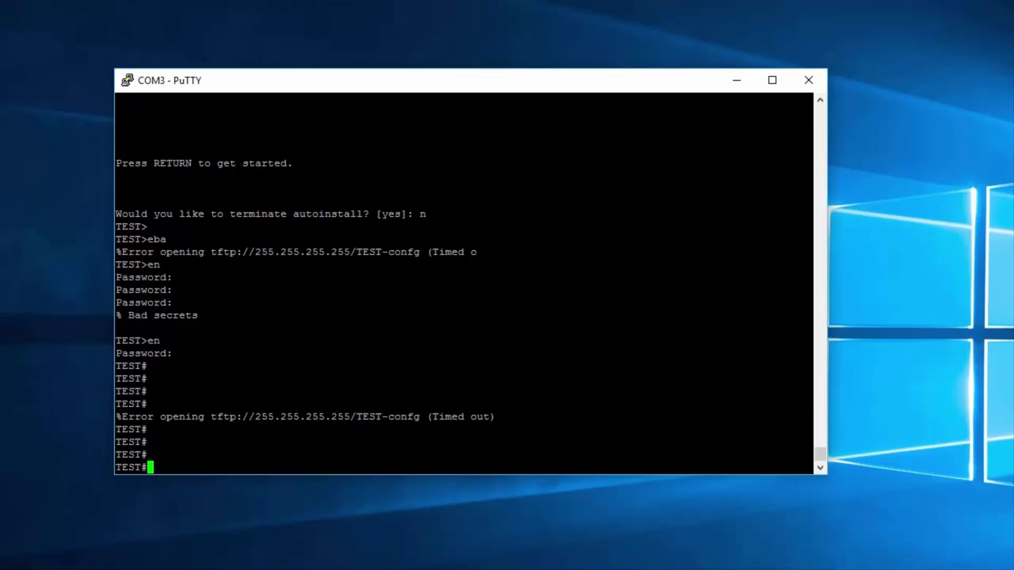
pyautogui.write('conf t')
pyautogui.press('Return')
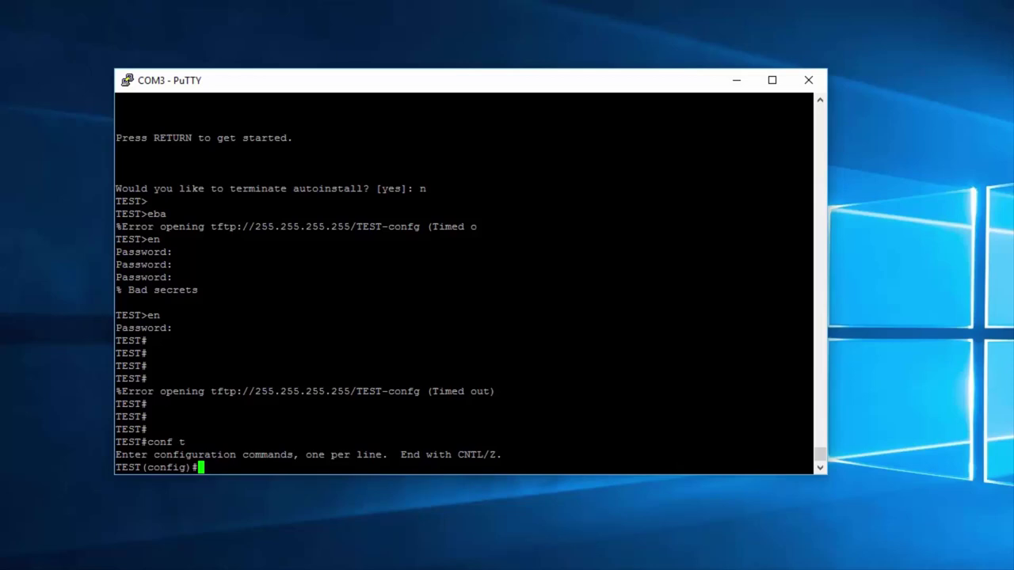
# Step: Set a password on console line 0 (line con 0)
pyautogui.write('line con 0')
pyautogui.press('Return')
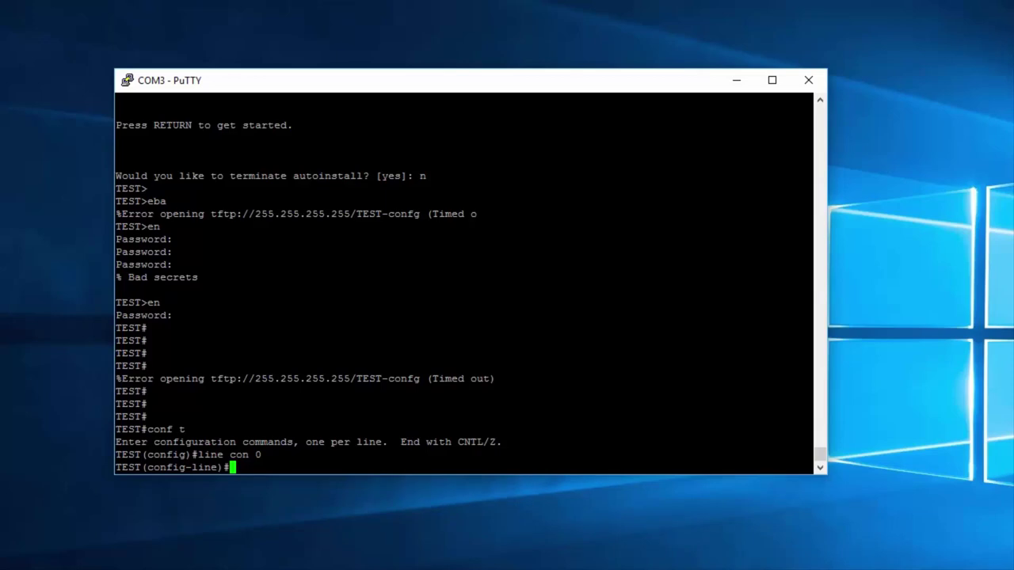
pyautogui.write('password')
pyautogui.write('cisco123')
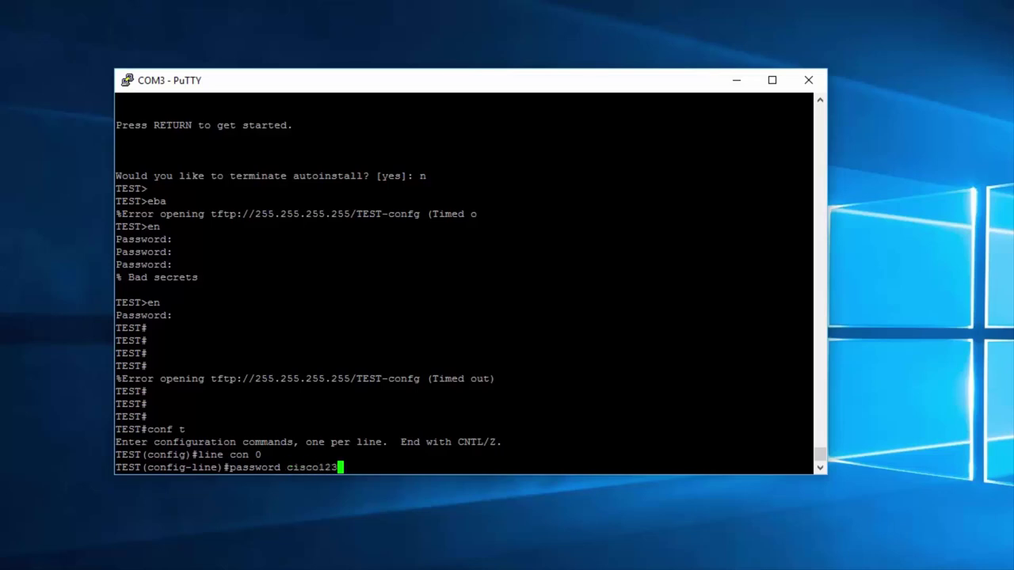
pyautogui.press('Return')
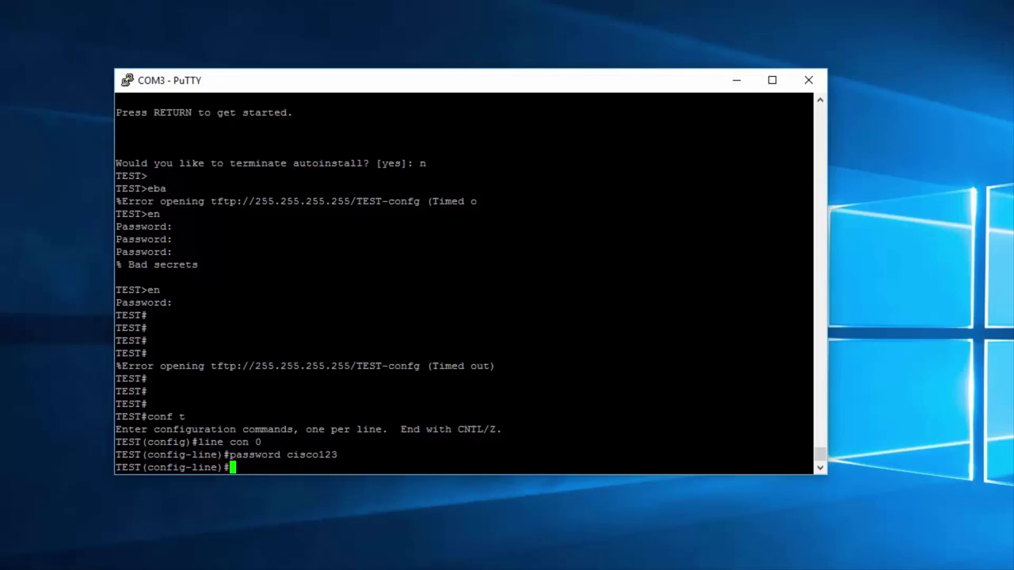
# Step: Require login on the console line and exit back to global configuration
pyautogui.write('login')
pyautogui.press('Return')
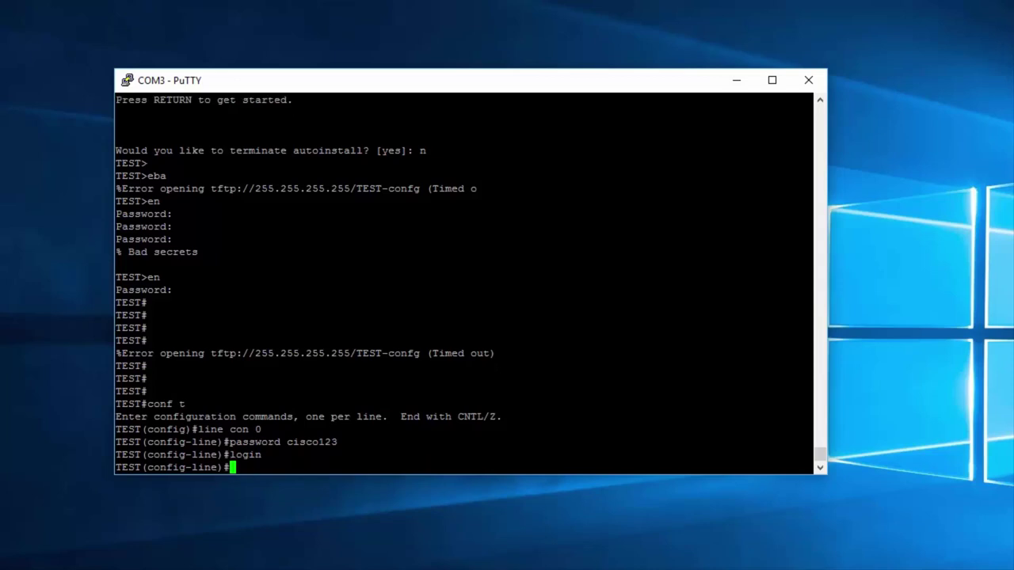
pyautogui.write('eixt')
pyautogui.press('Return')
pyautogui.write('exit')
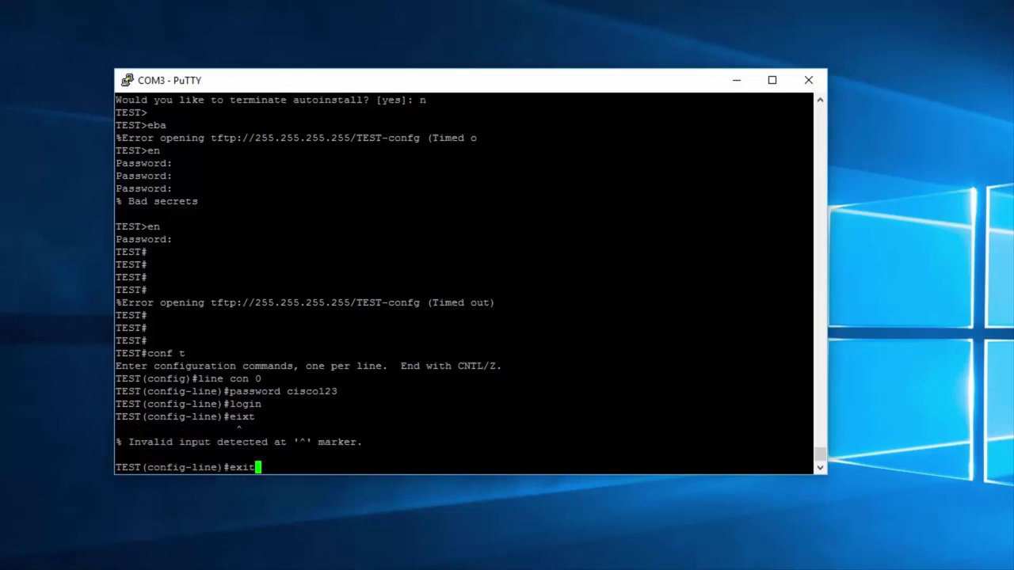
pyautogui.press('Return')
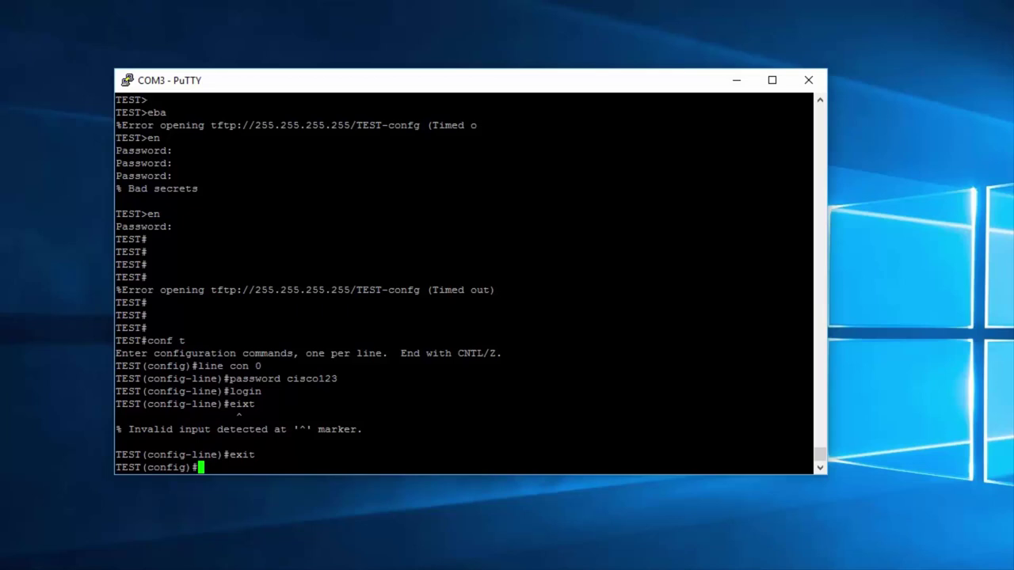
# Step: Set a password on VTY lines 0 to 15 (line vty 0 15)
pyautogui.write('line vty')
pyautogui.write('0 15')
pyautogui.press('Return')
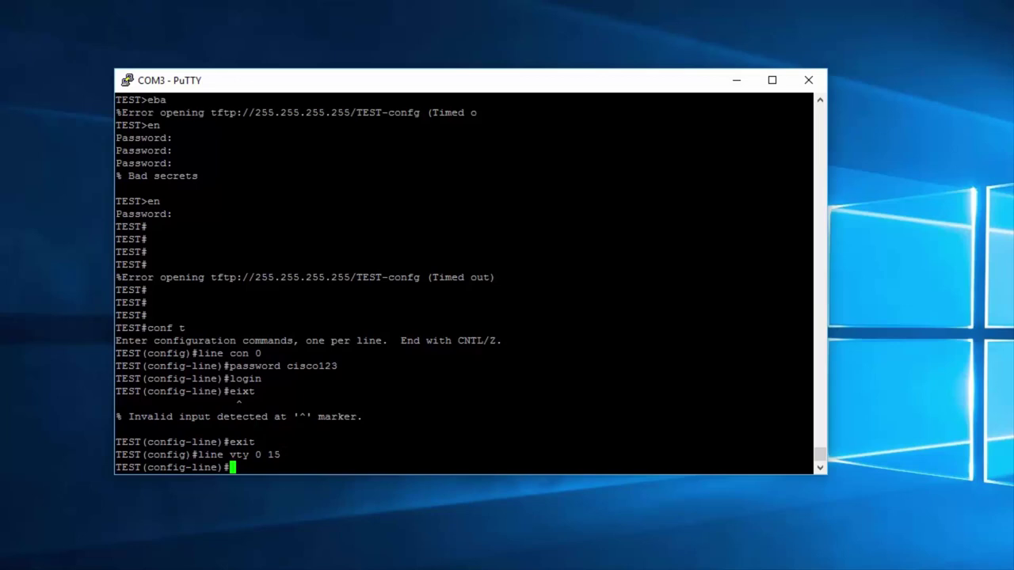
pyautogui.write('password cisco321')
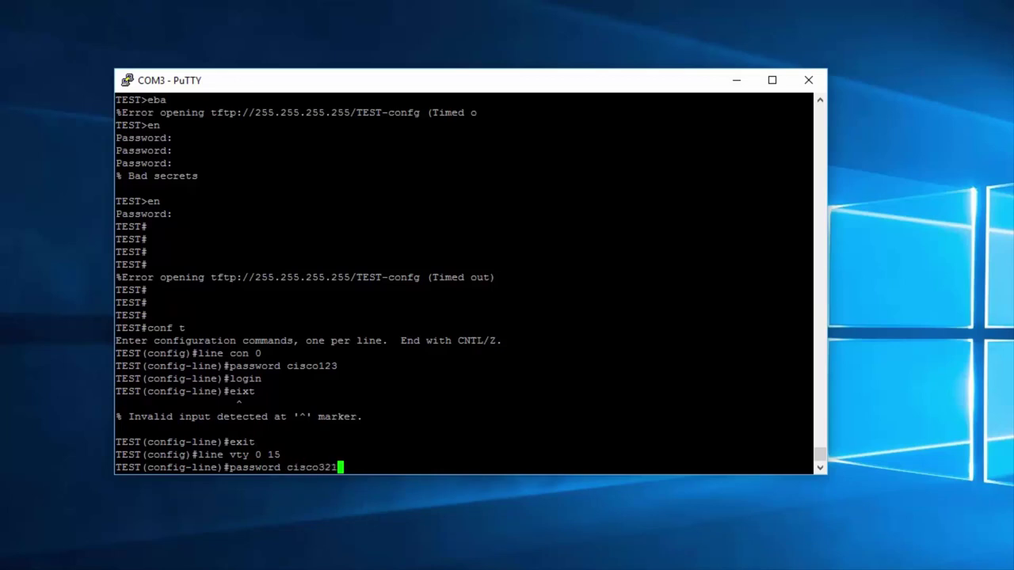
pyautogui.press('Return')
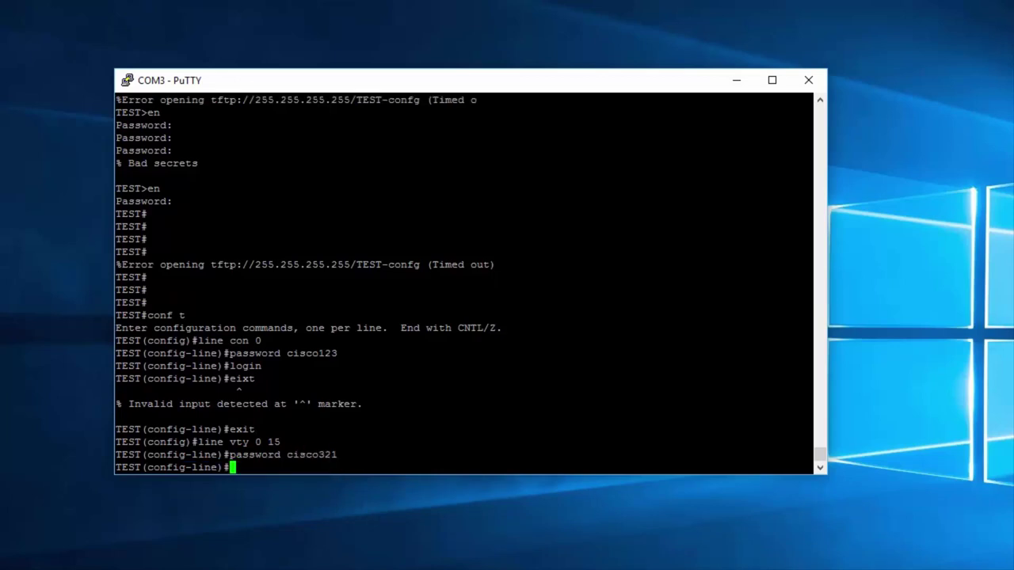
# Step: Require login on the VTY lines and exit configuration mode completely
pyautogui.write('login')
pyautogui.press('Return')
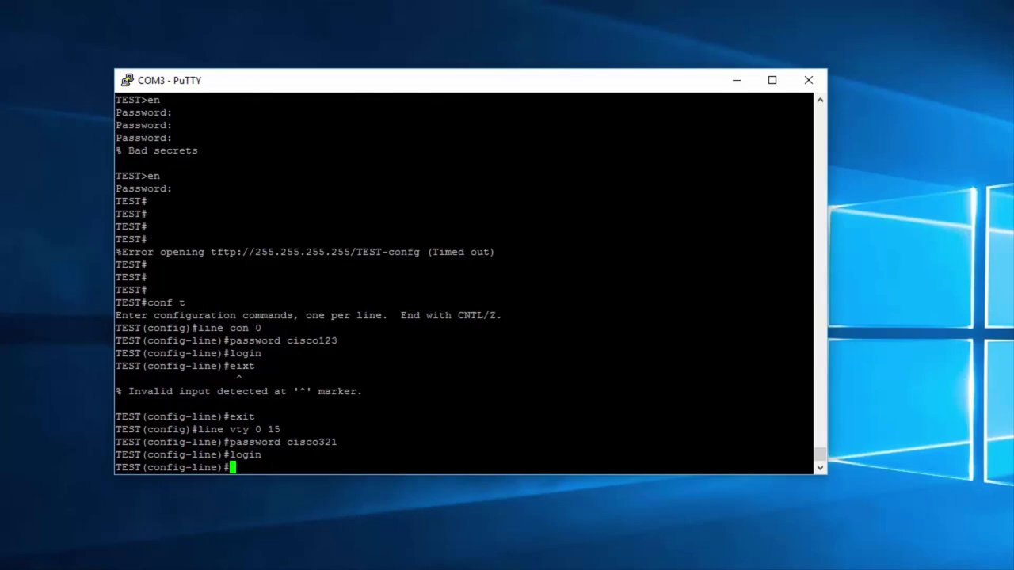
pyautogui.write('eixt')
pyautogui.press('BackSpace')
pyautogui.press('BackSpace')
pyautogui.press('BackSpace')
pyautogui.write('xit')
pyautogui.press('Return')
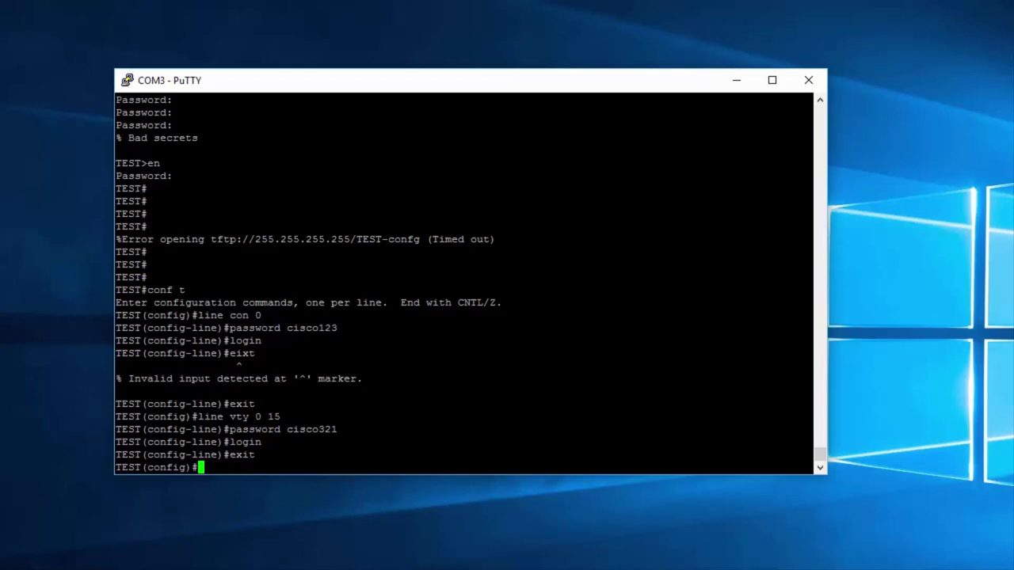
pyautogui.write('exit')
pyautogui.press('Return')
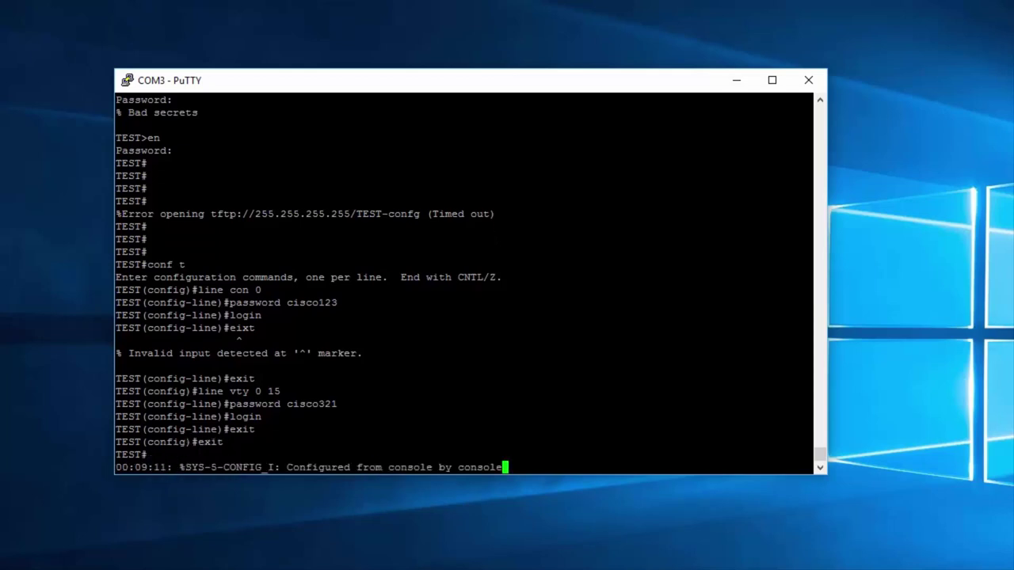
pyautogui.press('Return')
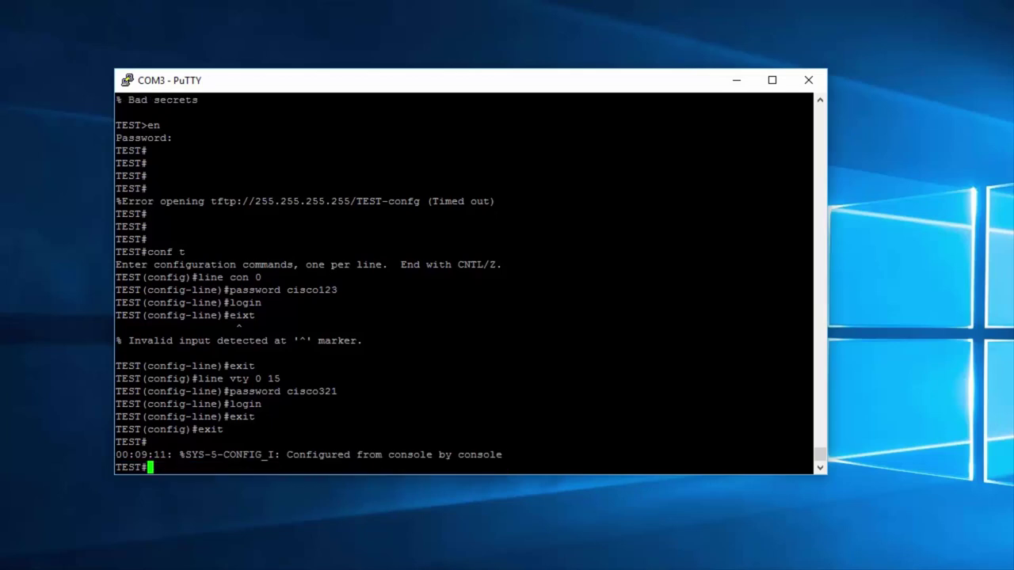
# Step: Log out of the switch and log back in with the new console line password
pyautogui.write('exit')
pyautogui.press('Return')
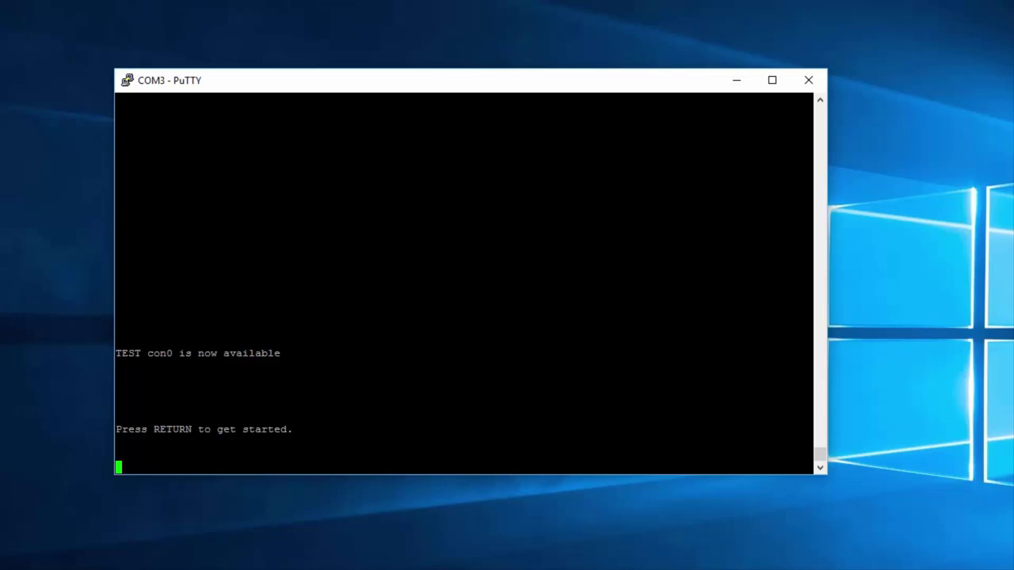
pyautogui.press('Return')
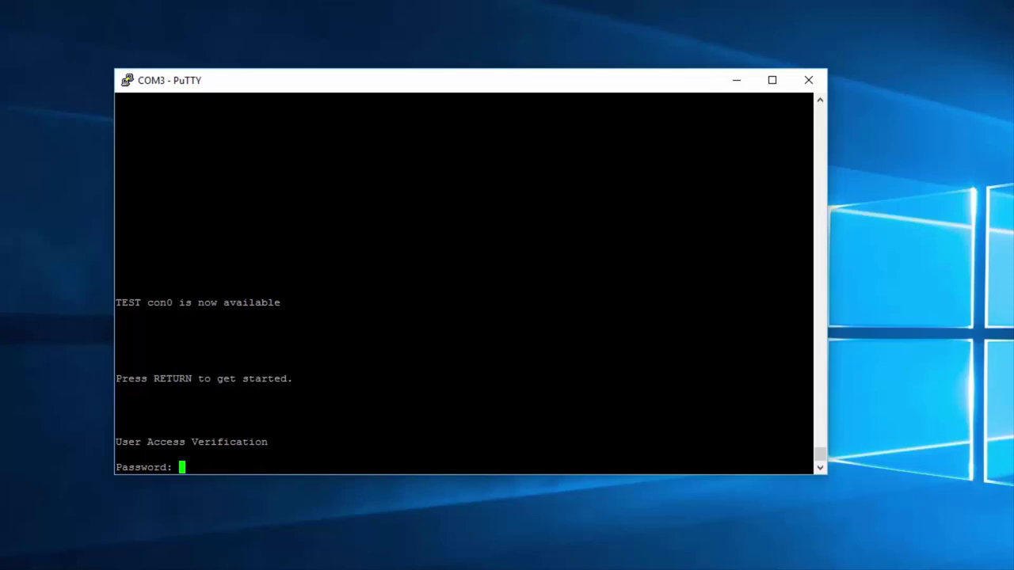
pyautogui.press('Return')
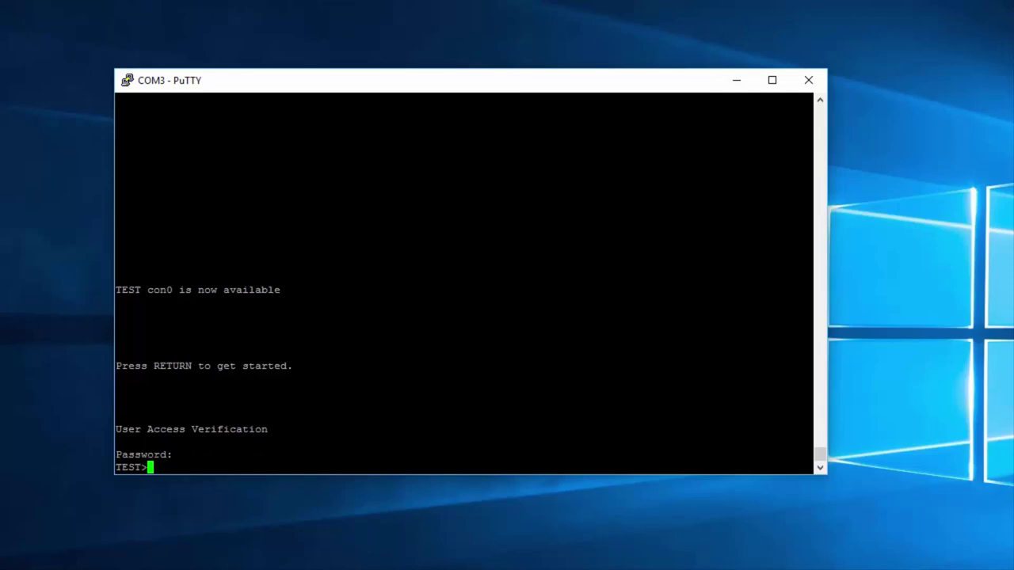
# Step: Regain privileged mode with enable and the enable password
pyautogui.write('enable')
pyautogui.press('Return')
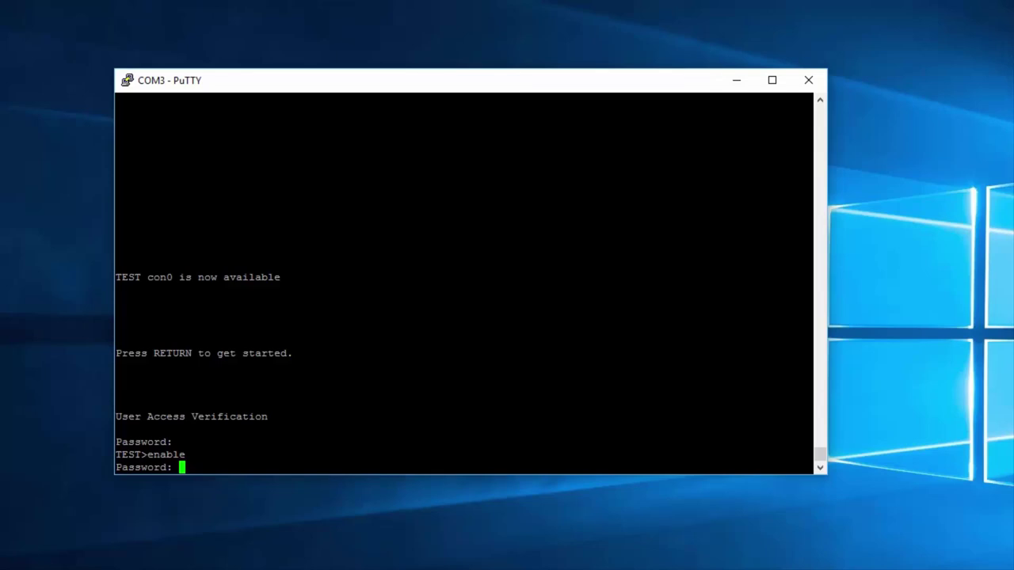
pyautogui.press('Return')
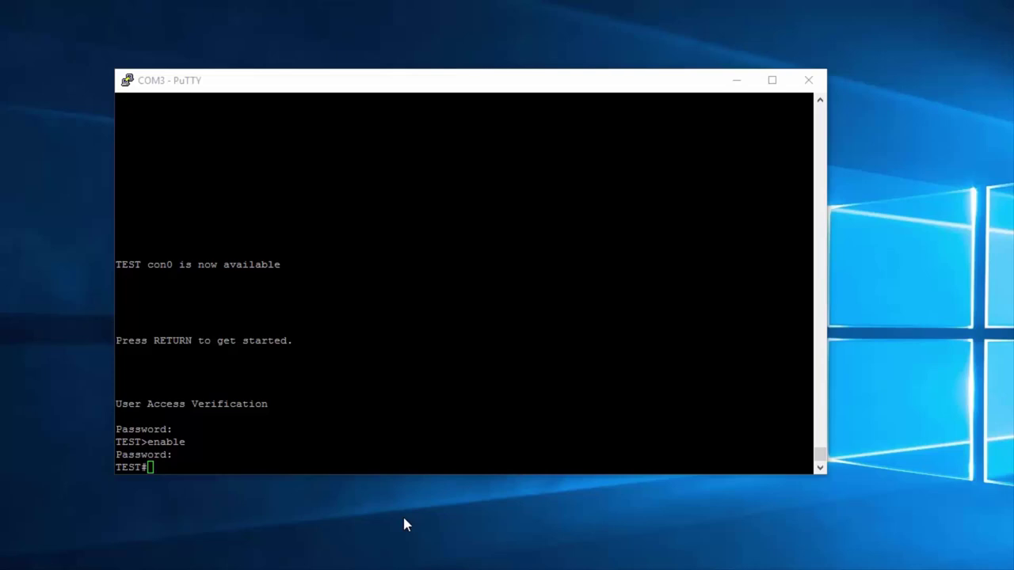
pyautogui.hotkey('alt', 'Tab')
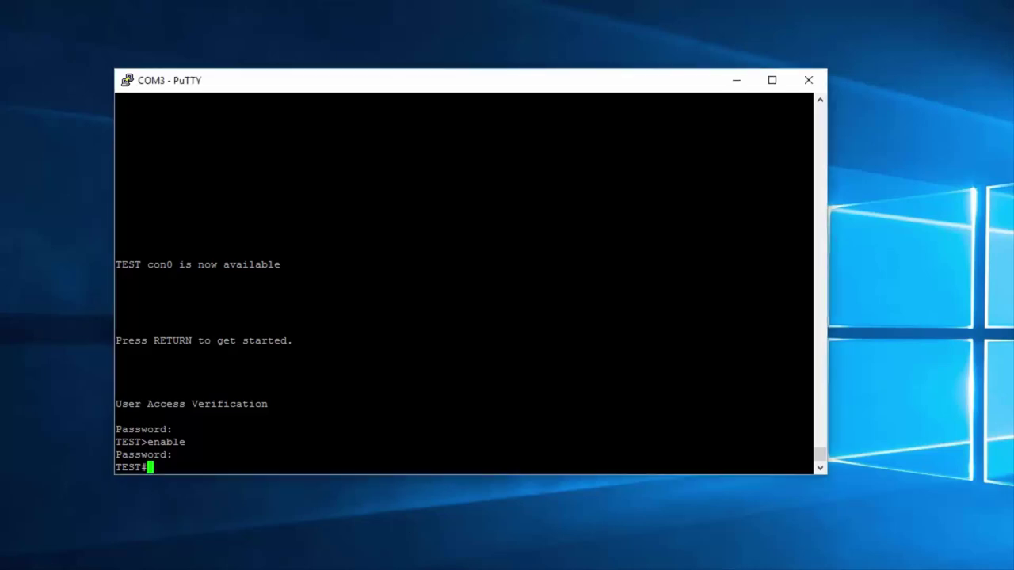
# Step: Show the running-config and highlight the enable secret line with its type 5 encryption
pyautogui.press('Return')
pyautogui.press('Return')
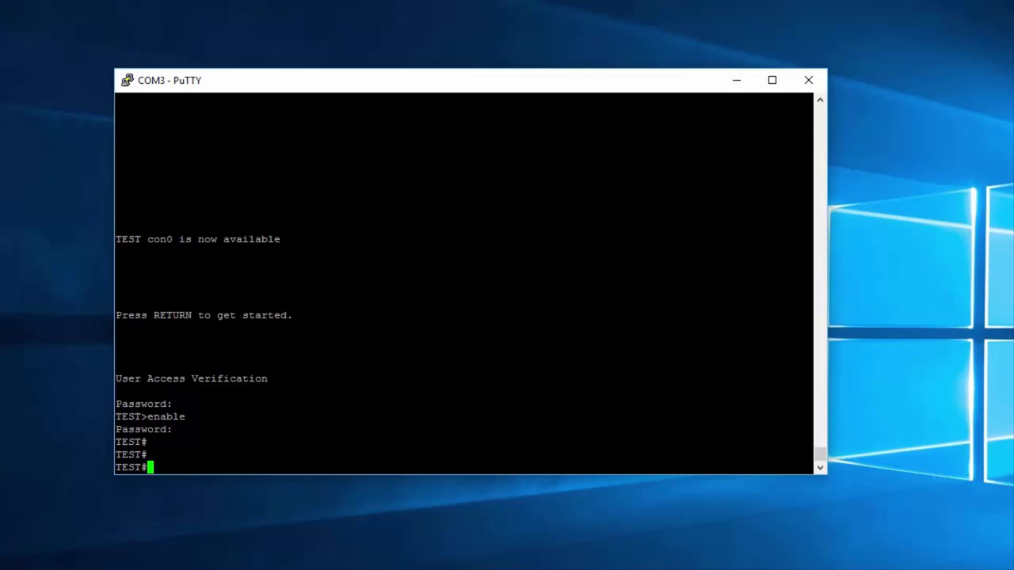
pyautogui.write('show runn')
pyautogui.press('Tab')
pyautogui.press('Return')
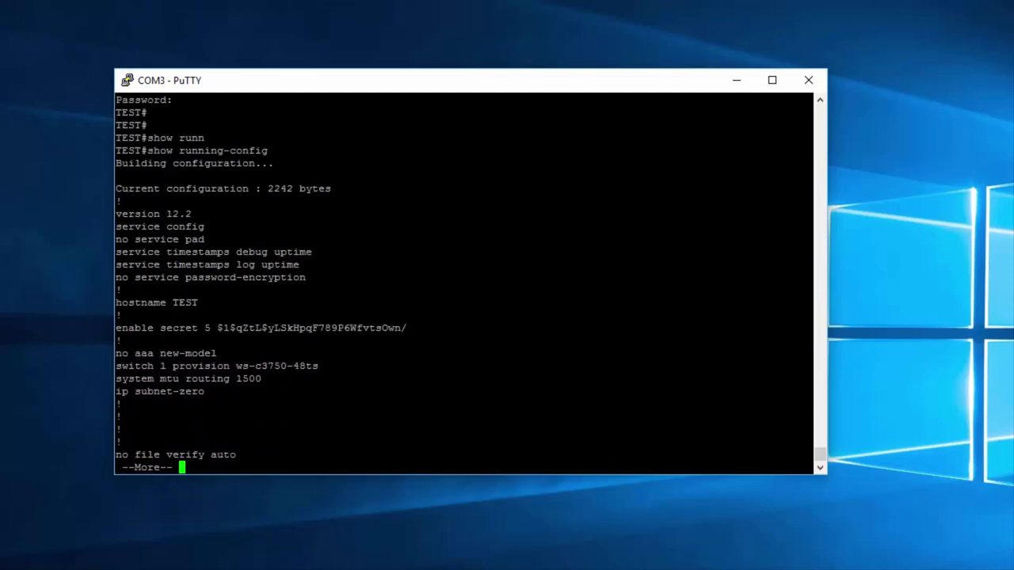
pyautogui.moveTo(809, 327); pyautogui.dragTo(117, 327)
pyautogui.moveTo(198, 327); pyautogui.dragTo(211, 328)
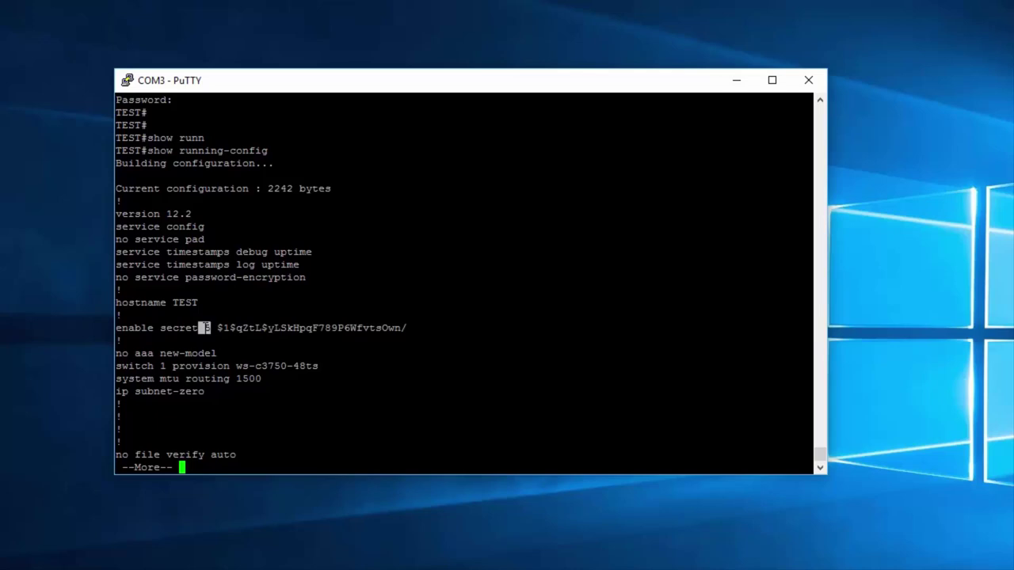
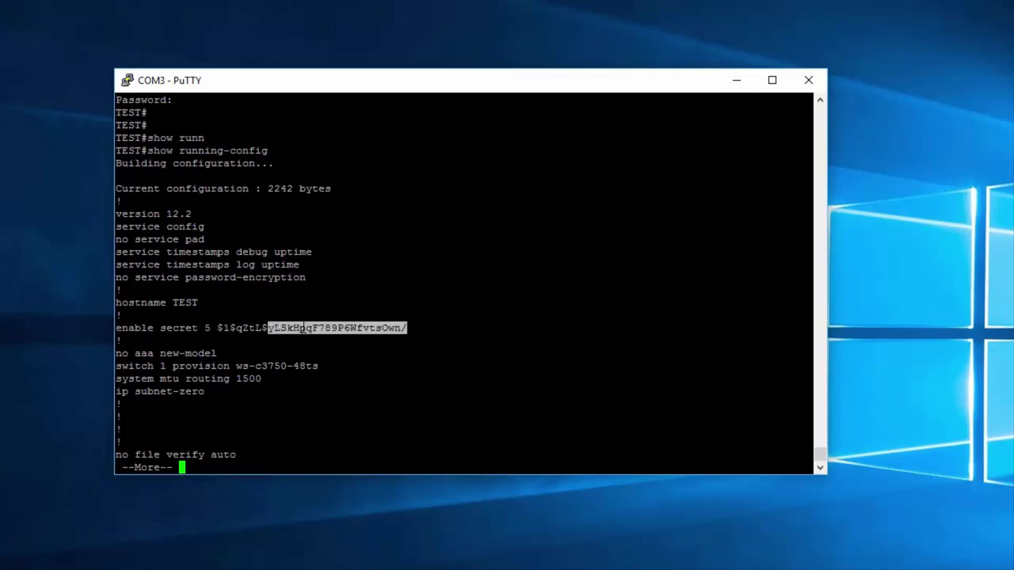
# Step: Page the running-config past the enable secret hash to the FastEthernet1/0/30–1/0/44 interfaces
pyautogui.moveTo(210, 328); pyautogui.dragTo(405, 328)
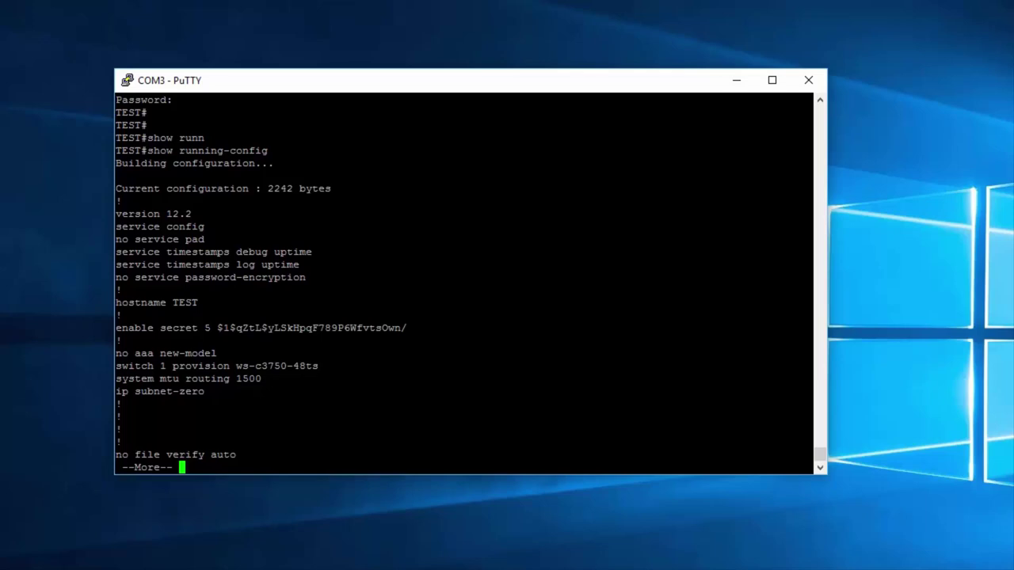
pyautogui.press('space')
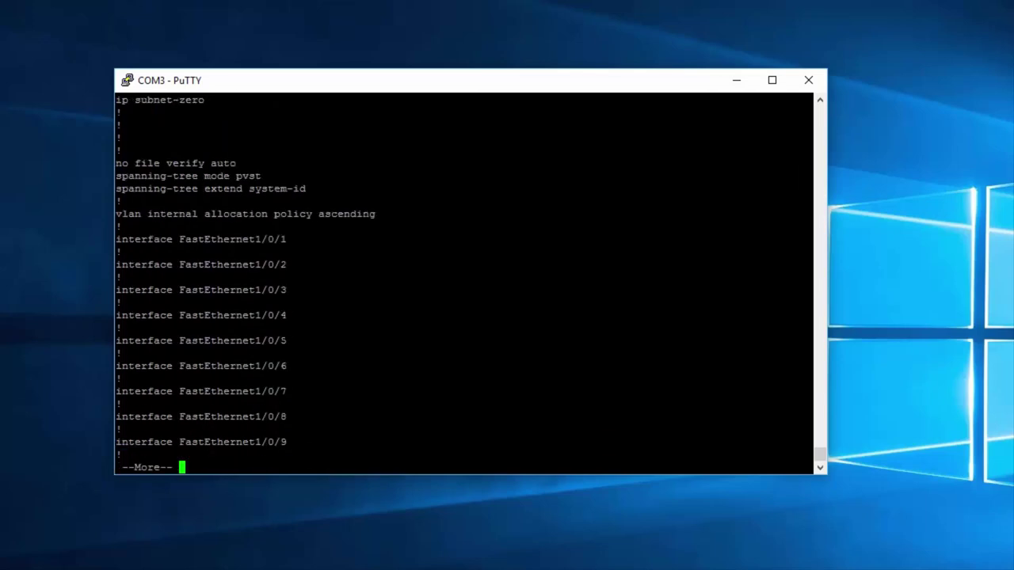
pyautogui.press('space')
pyautogui.press('space')
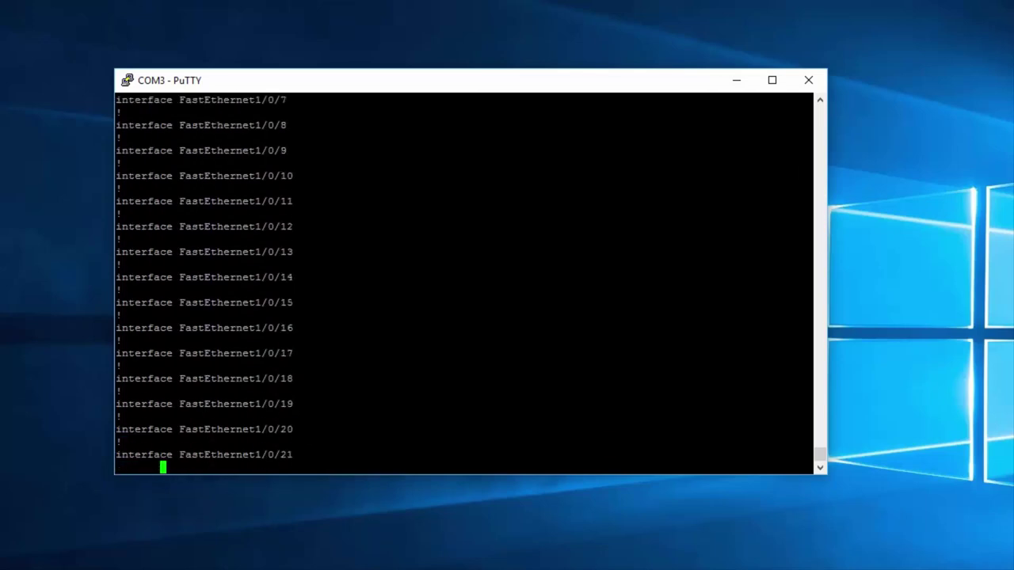
pyautogui.press('space')
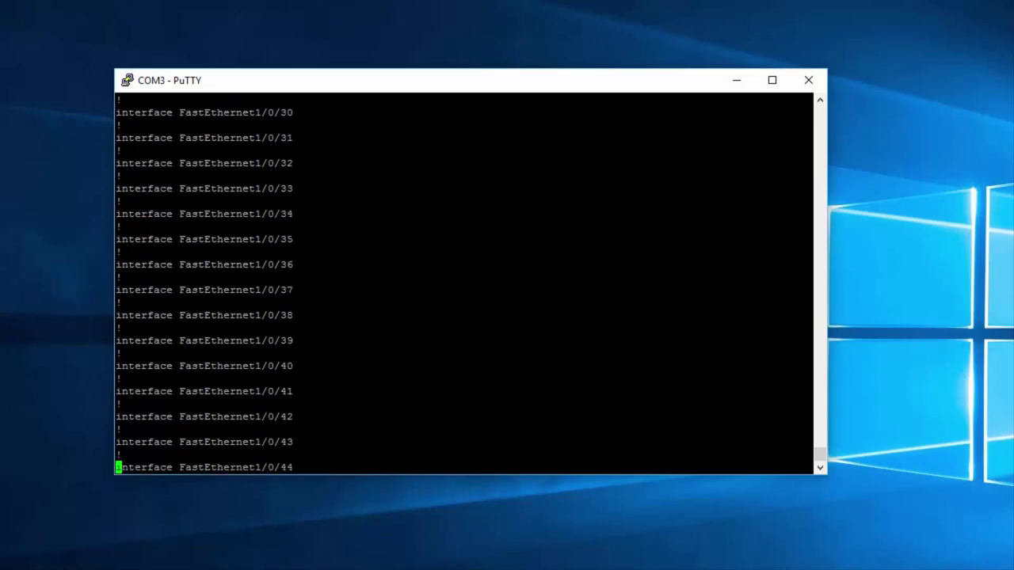
pyautogui.press('space')
pyautogui.press('space')
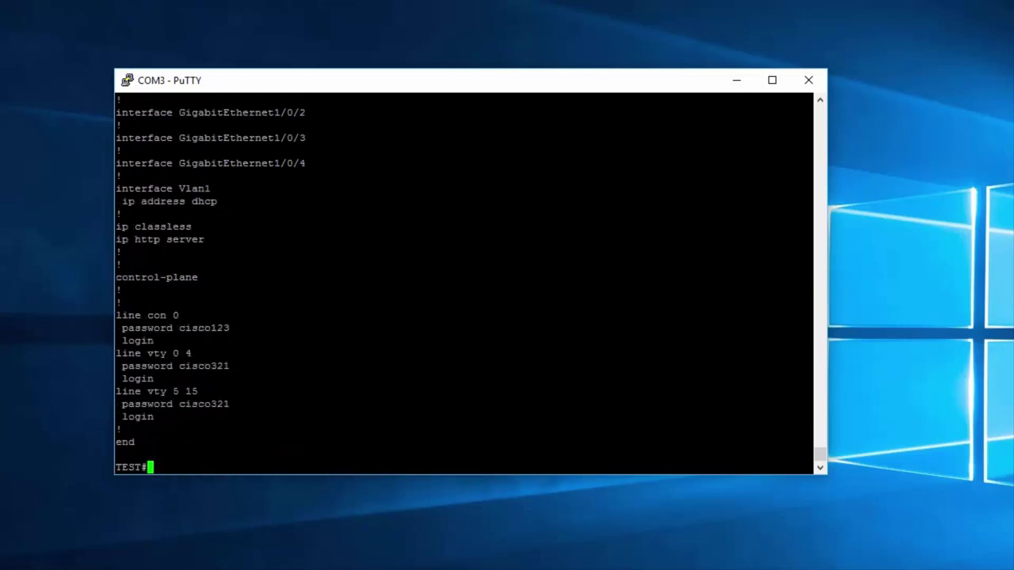
pyautogui.moveTo(810, 315); pyautogui.dragTo(115, 316)
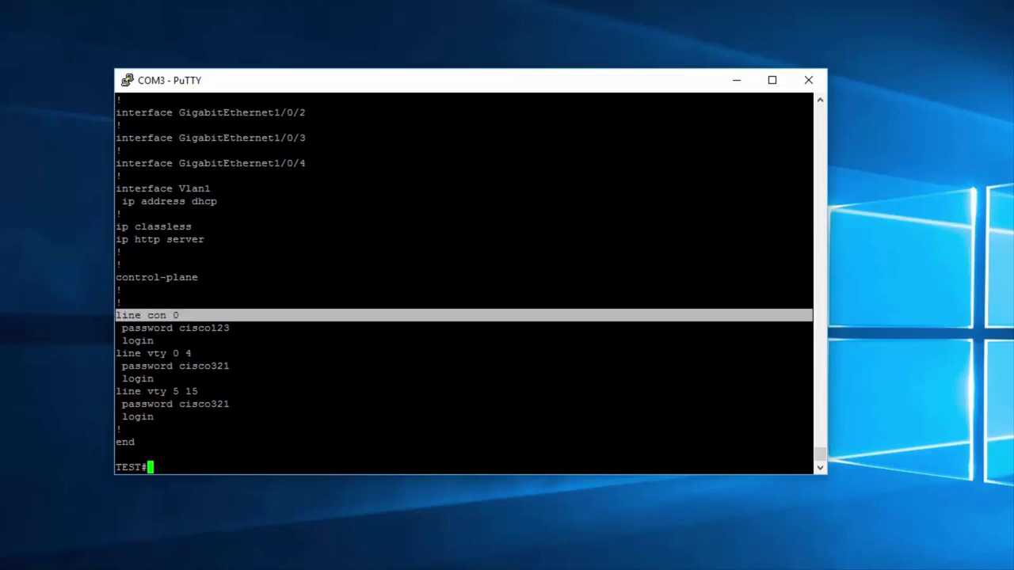
pyautogui.moveTo(809, 328); pyautogui.dragTo(127, 326)
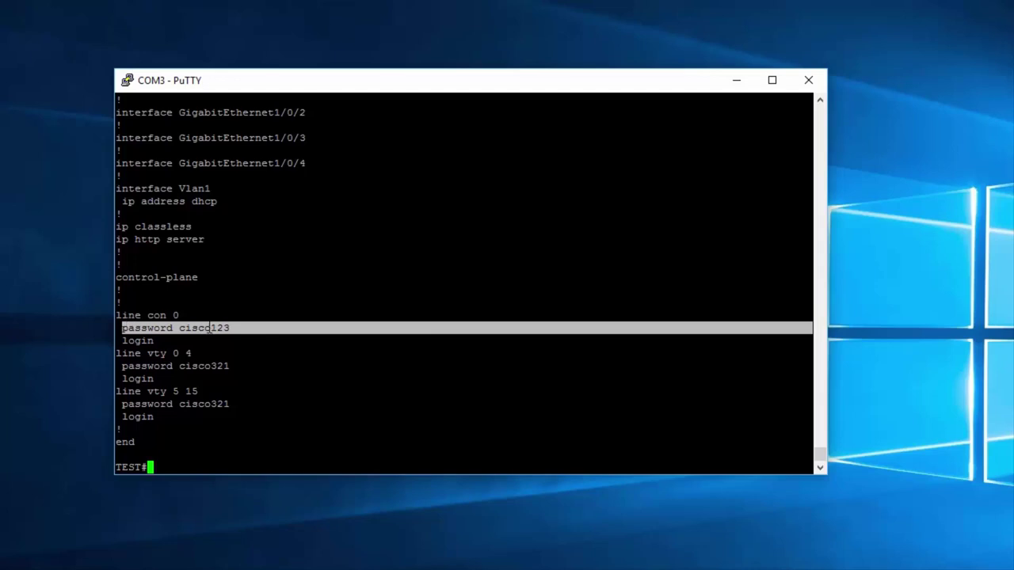
pyautogui.moveTo(809, 353); pyautogui.dragTo(117, 353)
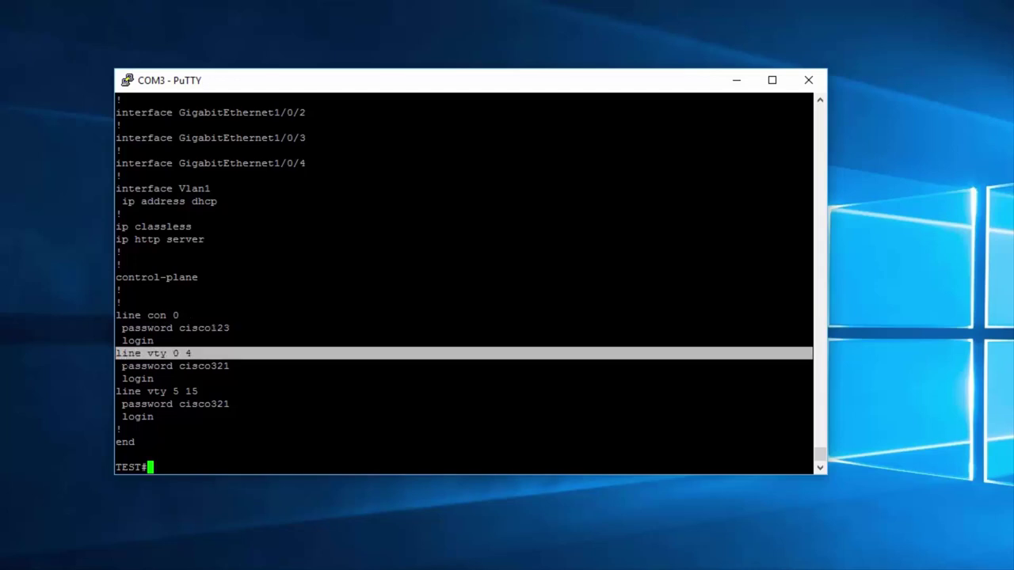
pyautogui.moveTo(809, 391); pyautogui.dragTo(116, 391)
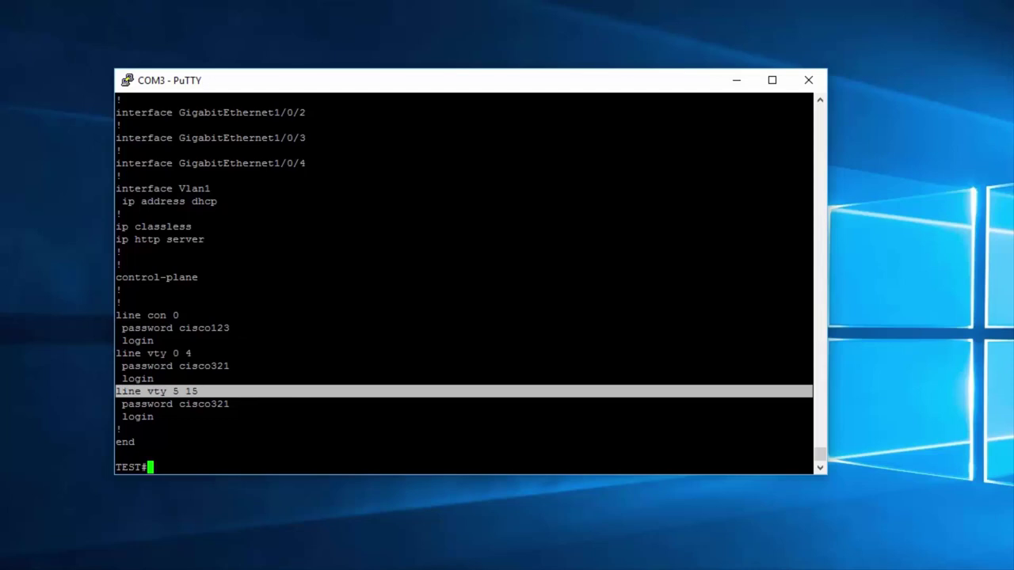
pyautogui.doubleClick(197, 365)
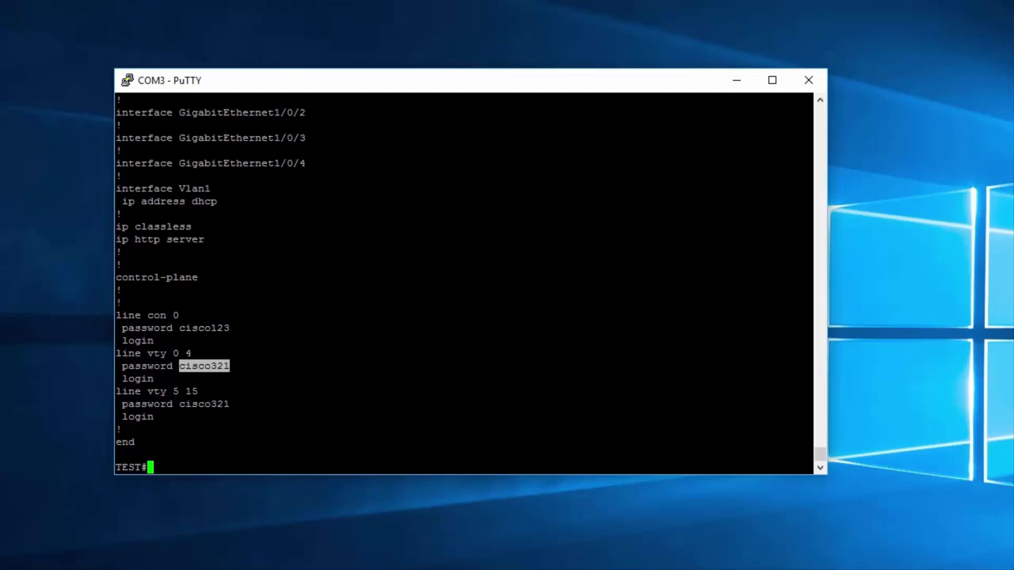
pyautogui.moveTo(799, 404); pyautogui.dragTo(111, 331)
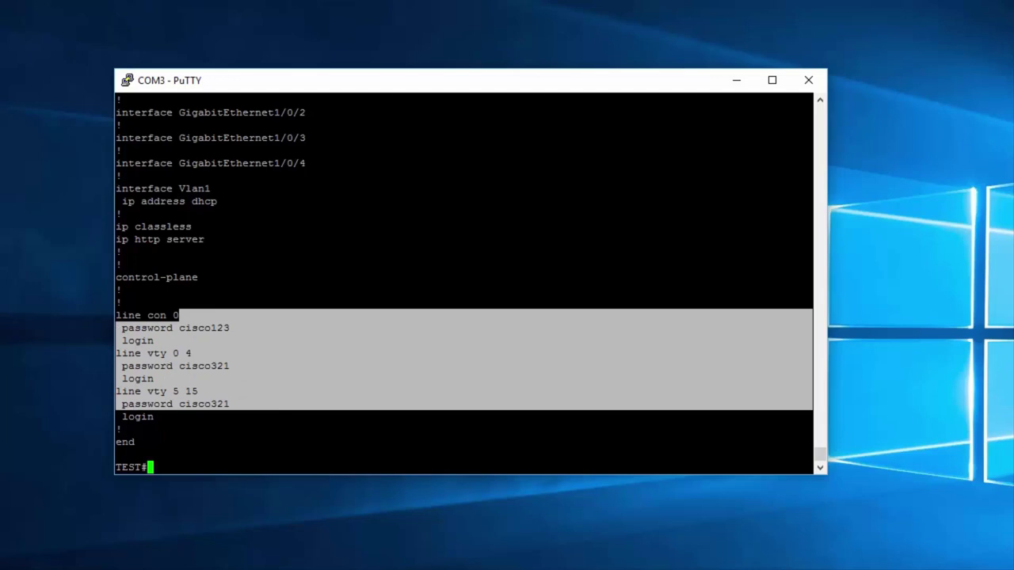
pyautogui.click(198, 403)
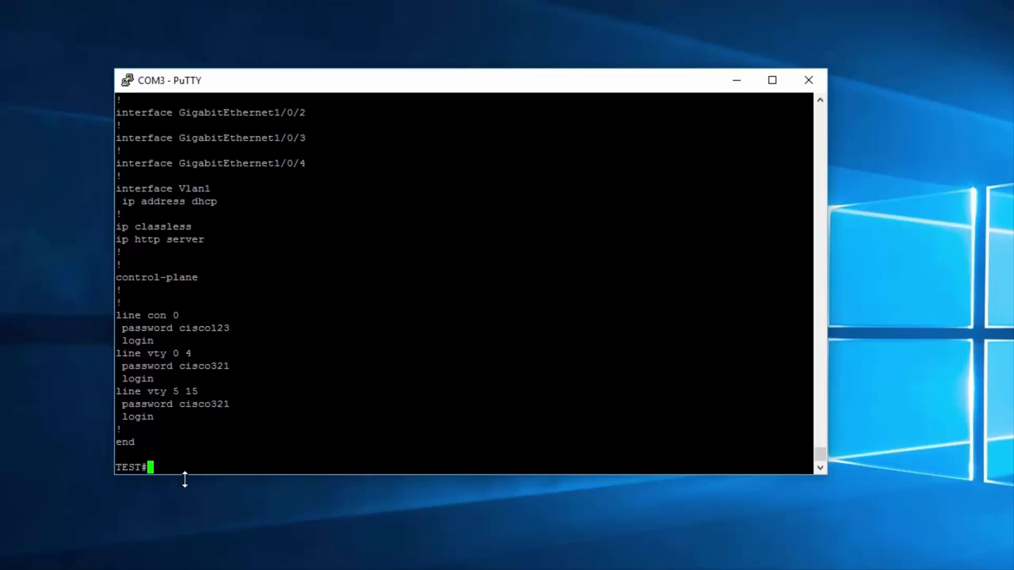
# Step: Enter global configuration mode on the switch with conf t
pyautogui.write('conf t')
pyautogui.press('Return')
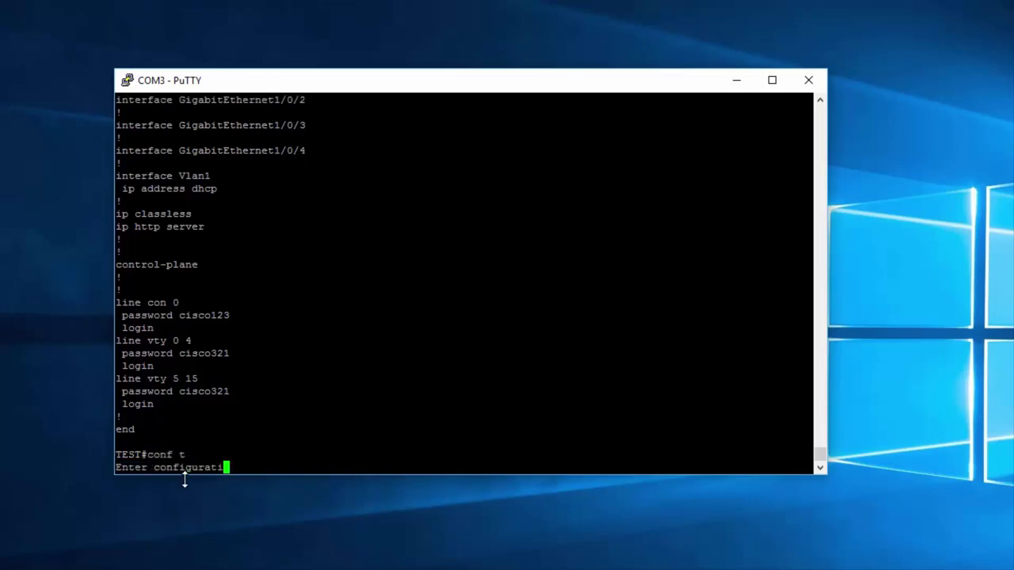
pyautogui.click(661, 527)
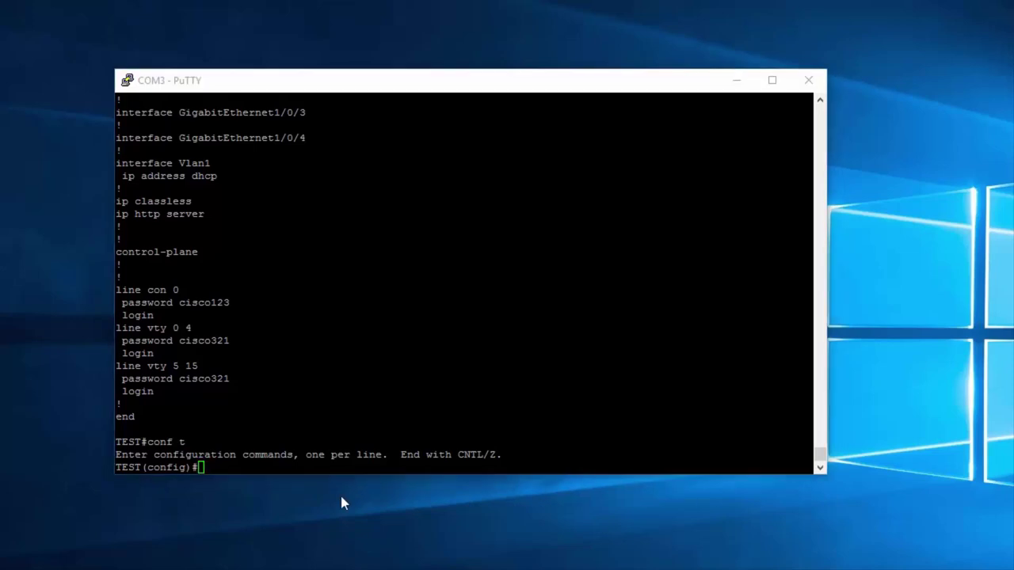
pyautogui.hotkey('alt', 'Tab')
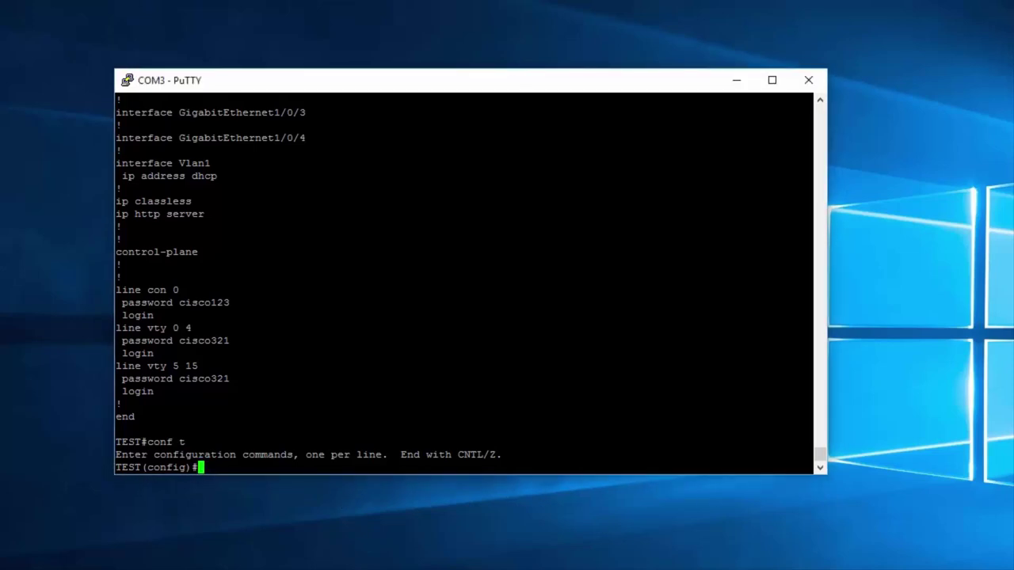
# Step: Apply service password-encryption, then run do sh run to list the configuration
pyautogui.write('service pas')
pyautogui.write('s')
pyautogui.press('Tab')
pyautogui.write('en')
pyautogui.press('Tab')
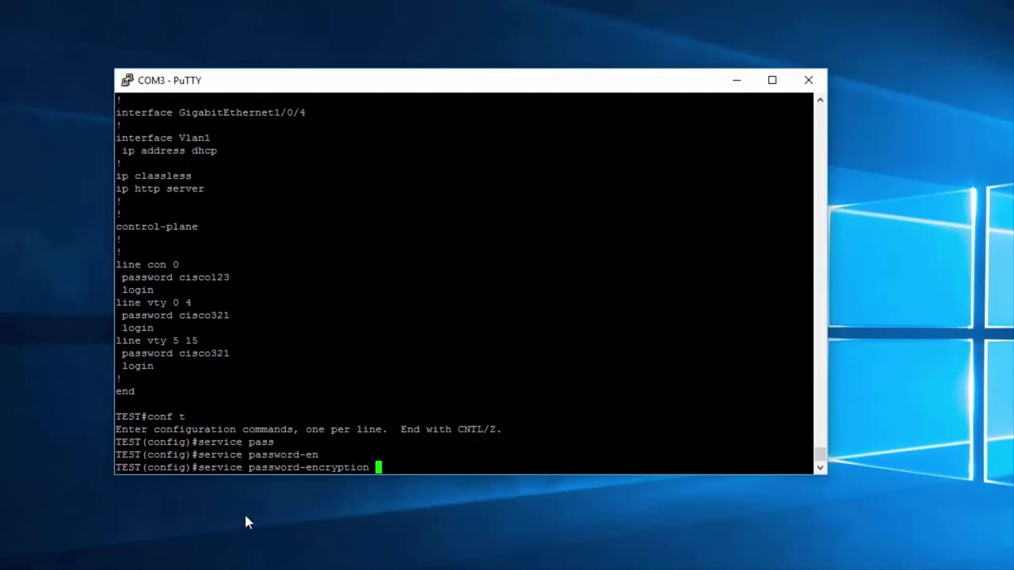
pyautogui.press('Return')
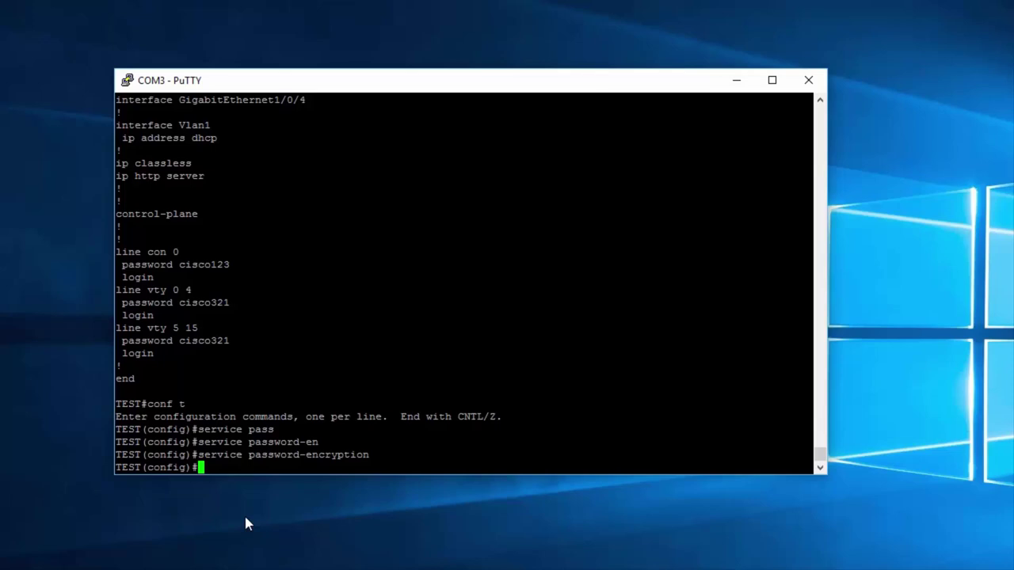
pyautogui.write('do sh run')
pyautogui.press('Return')
pyautogui.write('do sh run')
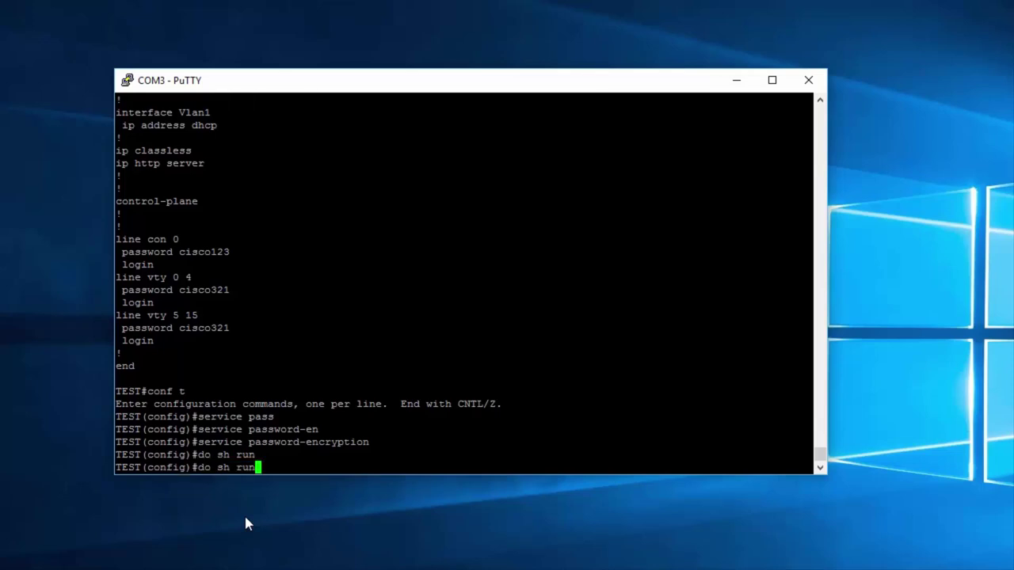
# Step: Page through the updated running-config down to the line password entries
pyautogui.press('Return')
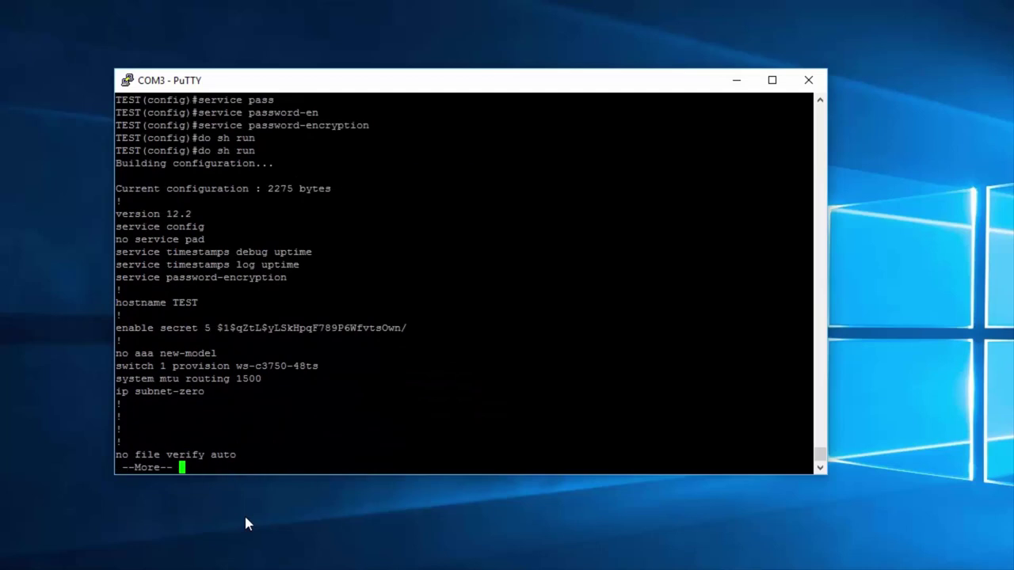
pyautogui.press('space')
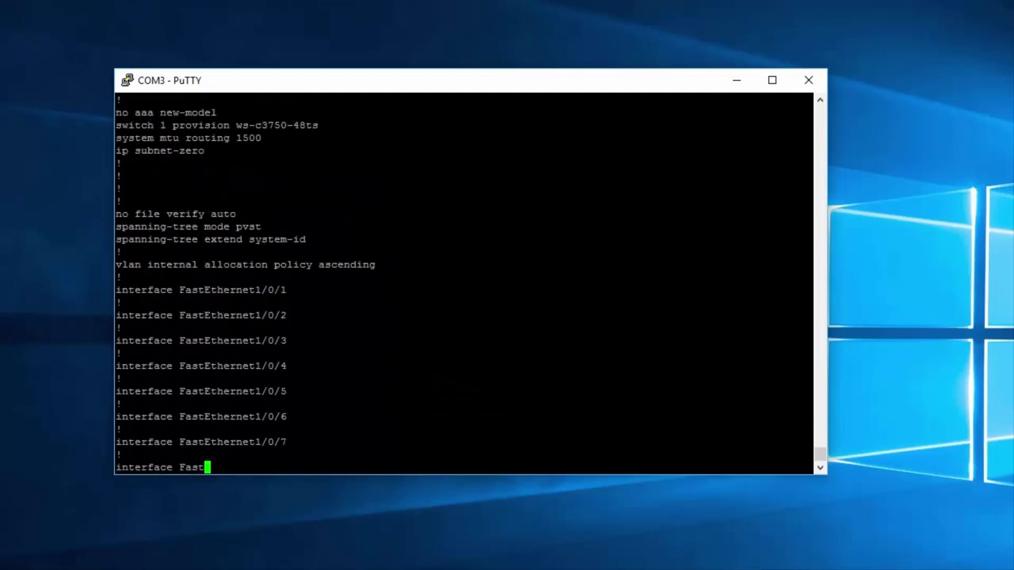
pyautogui.press('space')
pyautogui.press('space')
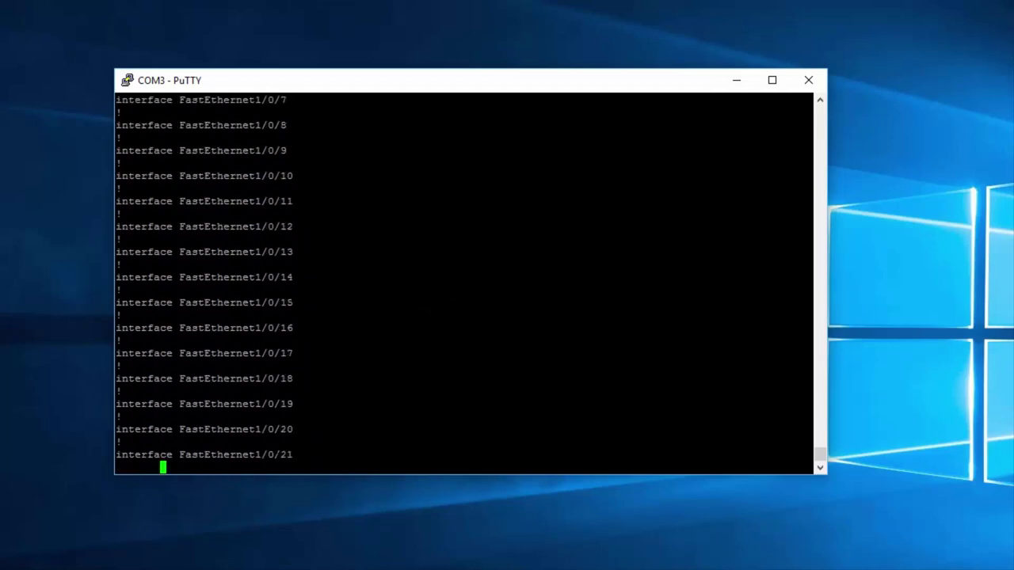
pyautogui.press('space')
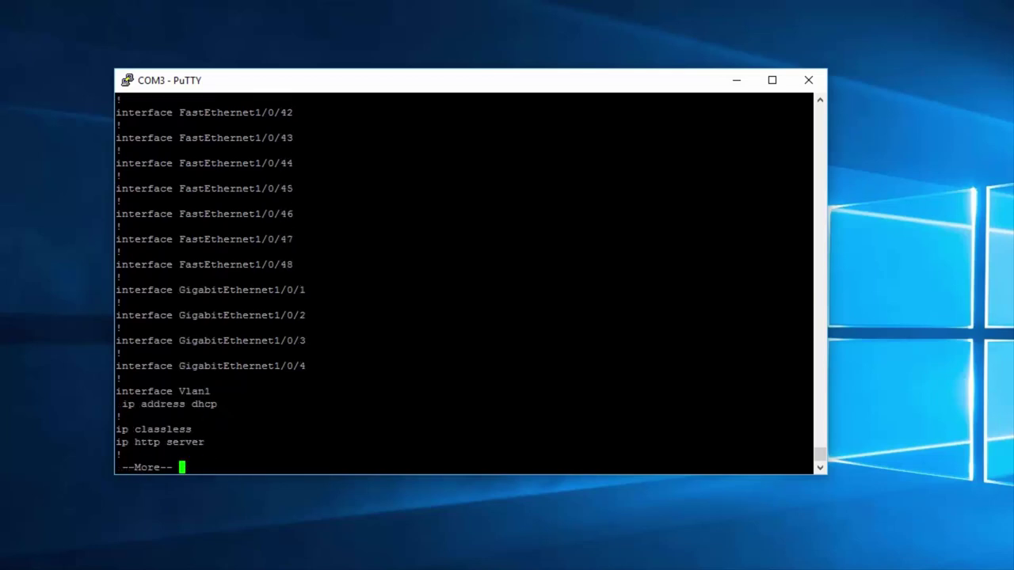
pyautogui.press('space')
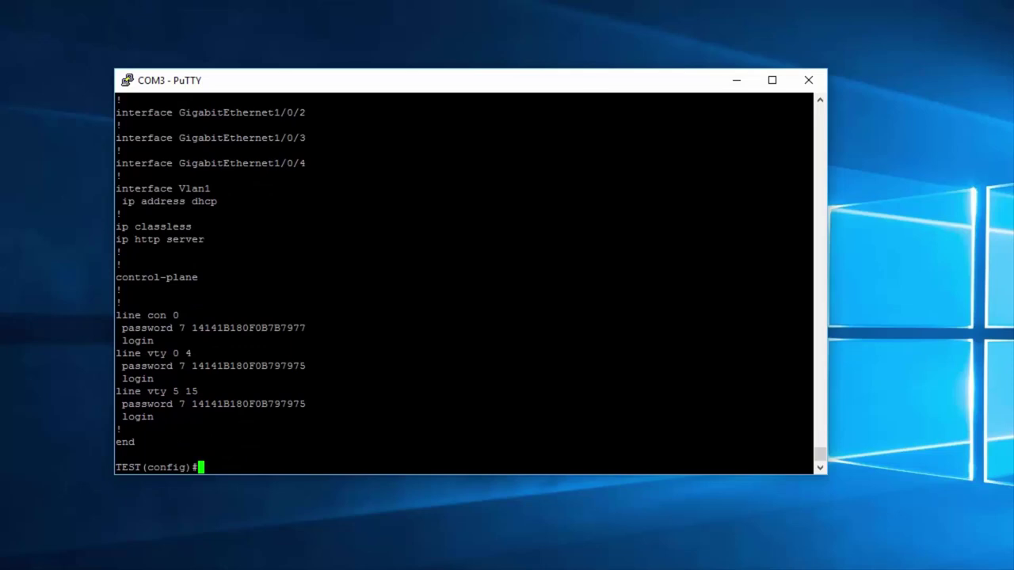
# Step: Highlight the line con 0 type 7 encrypted password, then centre the new Edge window
pyautogui.moveTo(808, 315); pyautogui.dragTo(119, 315)
pyautogui.moveTo(173, 328); pyautogui.dragTo(192, 328)
pyautogui.doubleClick(248, 328)
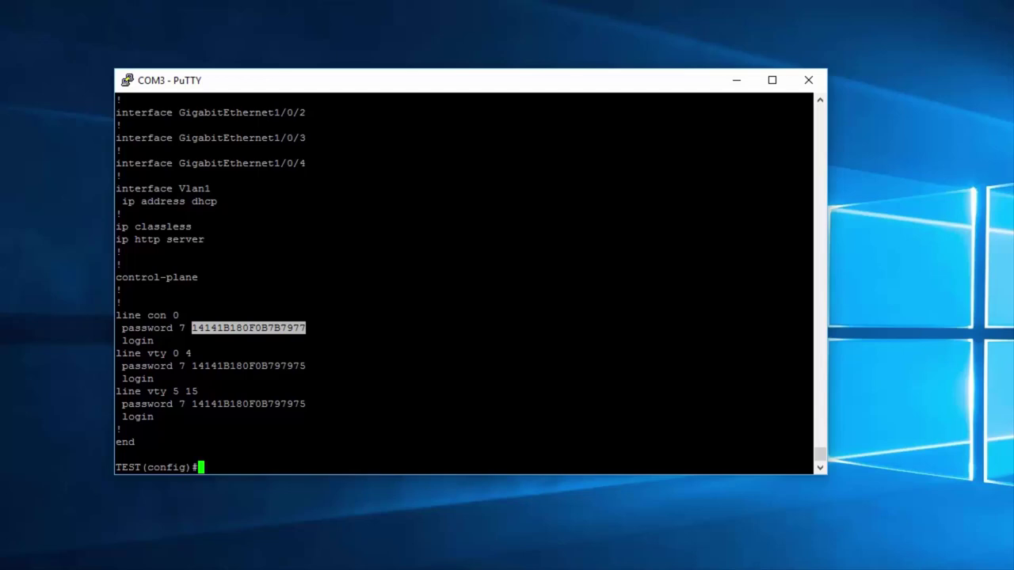
pyautogui.moveTo(305, 328); pyautogui.dragTo(193, 328)
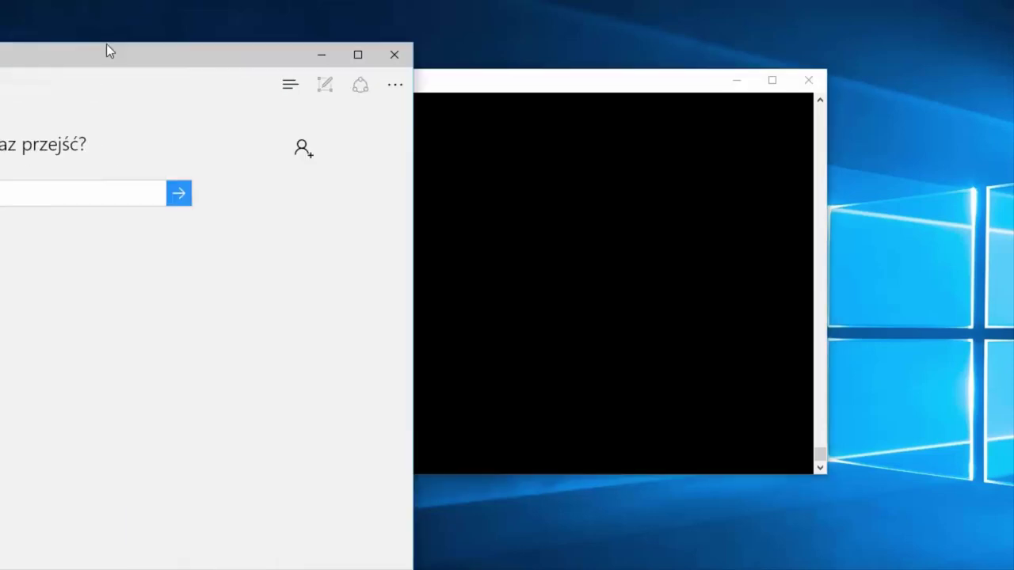
pyautogui.moveTo(106, 44); pyautogui.dragTo(466, 29)
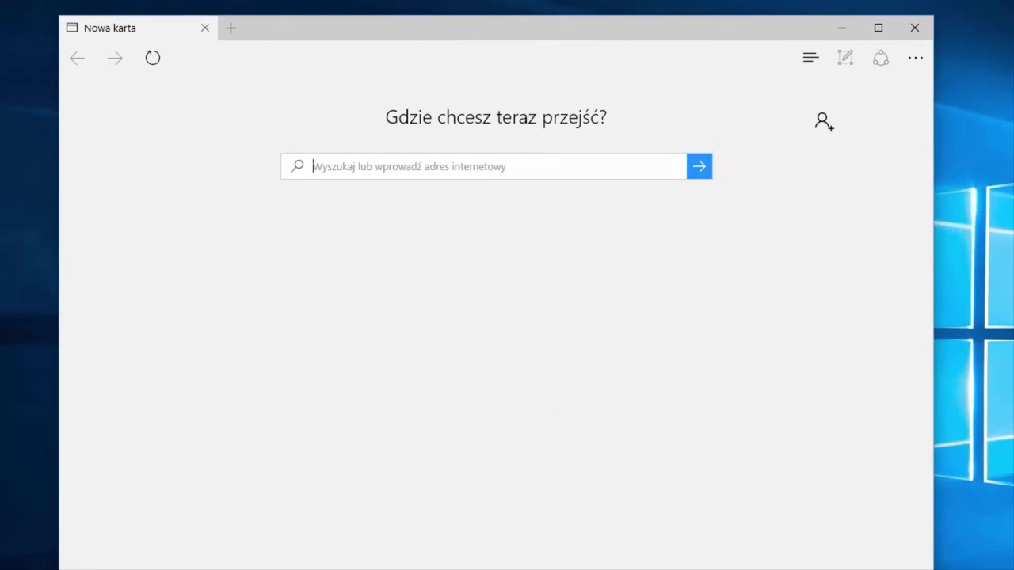
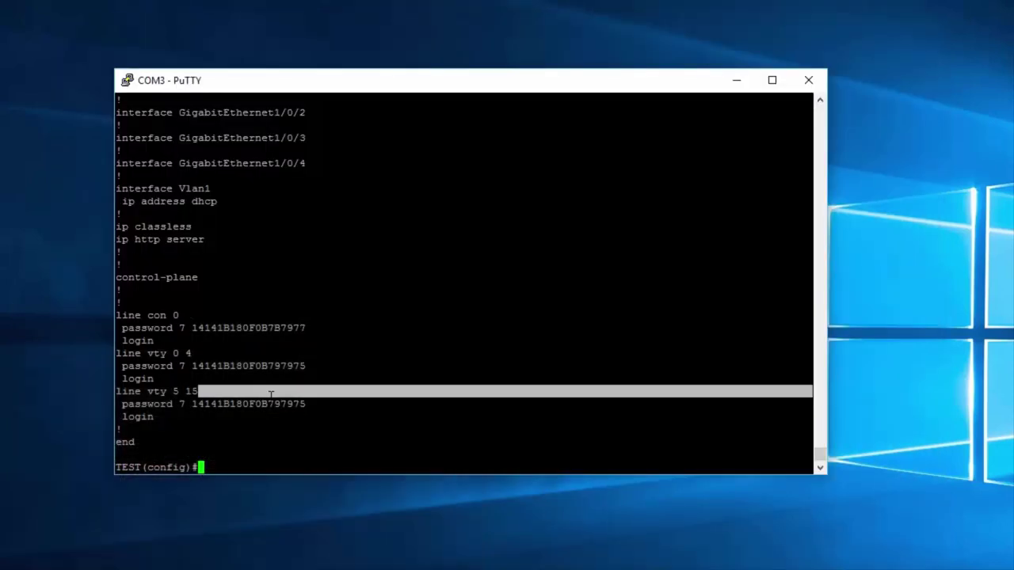
# Step: Select the line vty 5 15 encrypted password and the console/vty line configuration in the listing
pyautogui.doubleClick(270, 404)
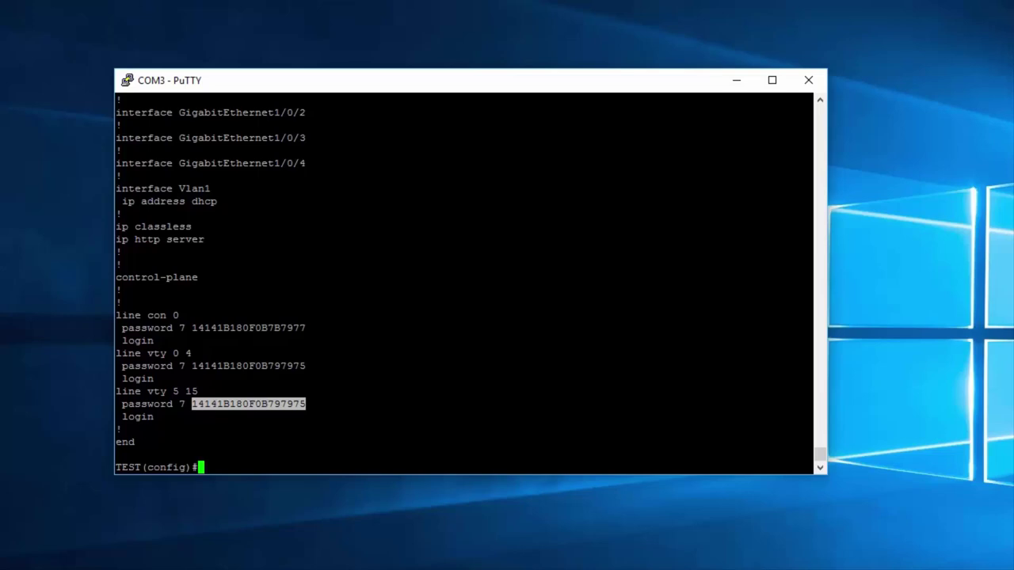
pyautogui.moveTo(317, 419); pyautogui.dragTo(116, 304)
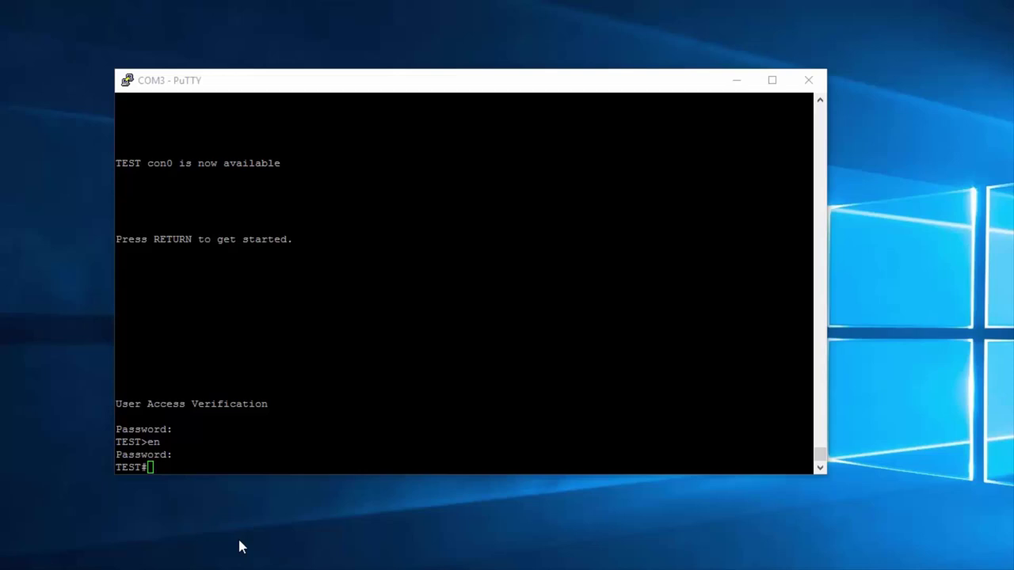
# Step: In global configuration, set the MOTD banner to 'UWAGA / TO JEST PRZELACZNIK' using ! as delimiter
pyautogui.click(243, 475)
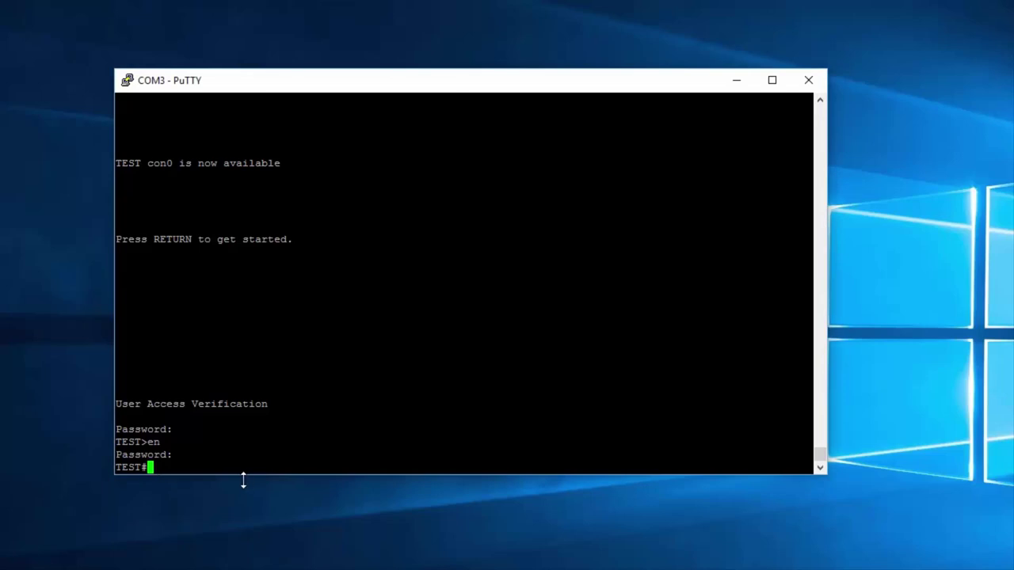
pyautogui.write('conf t')
pyautogui.press('Return')
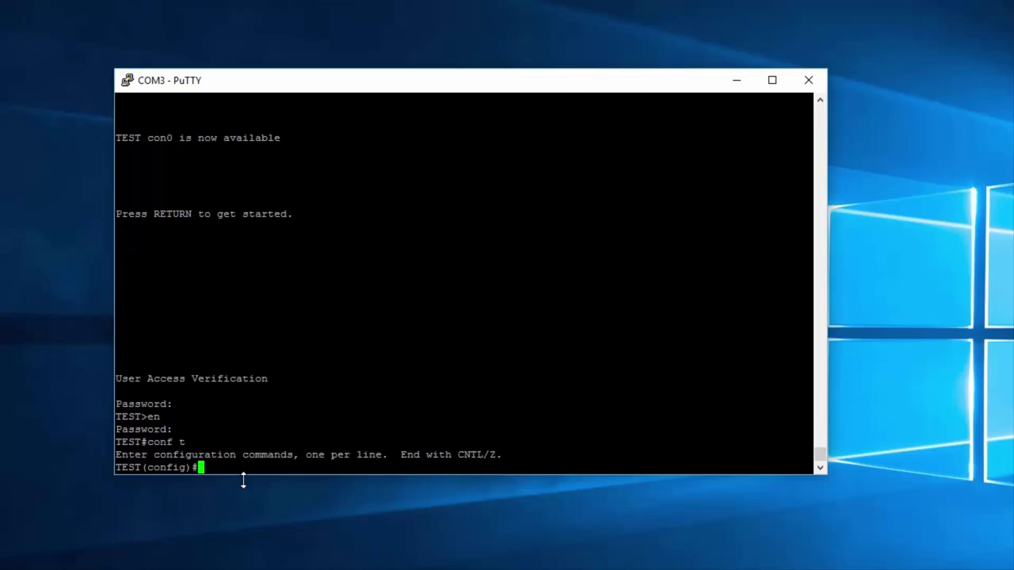
pyautogui.write('banner motd')
pyautogui.write('! UWAGA')
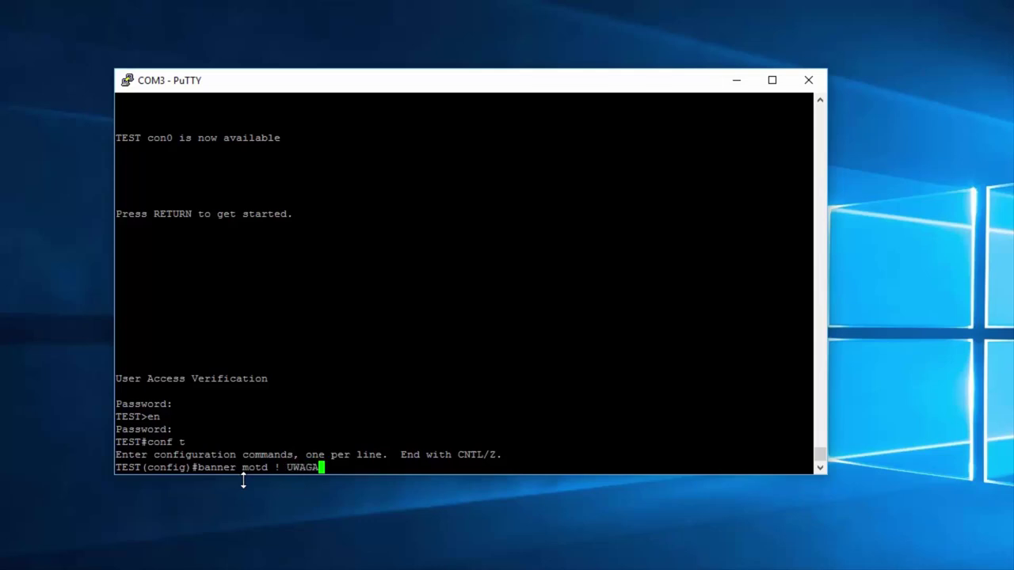
pyautogui.press('Return')
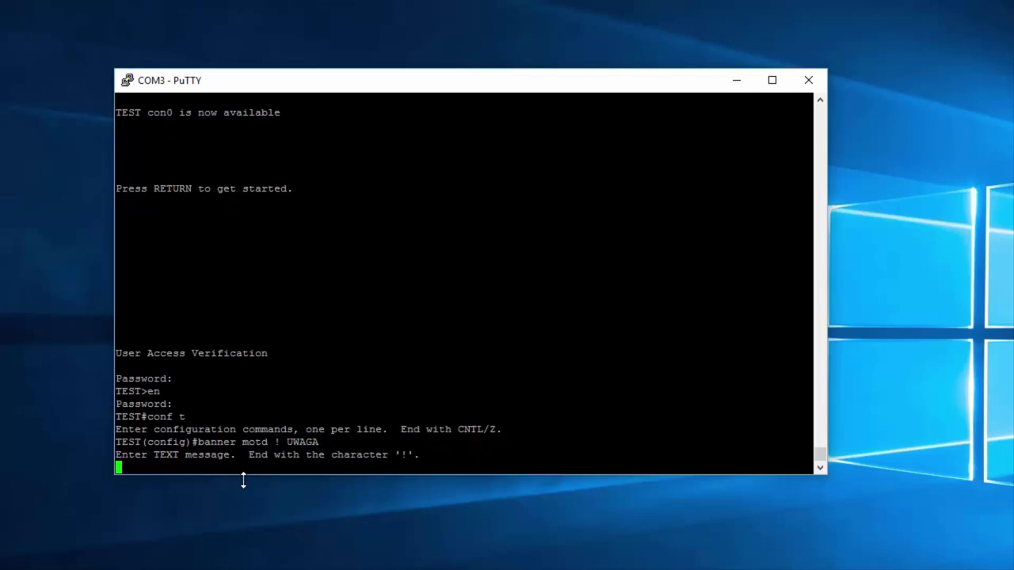
pyautogui.write('TO JEST PRZELACZNIK')
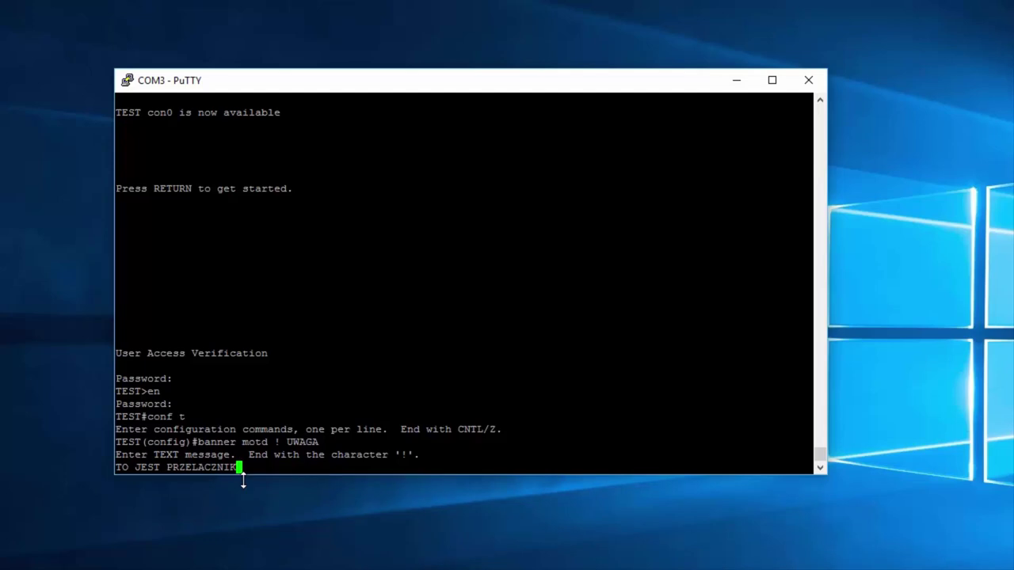
pyautogui.press('Return')
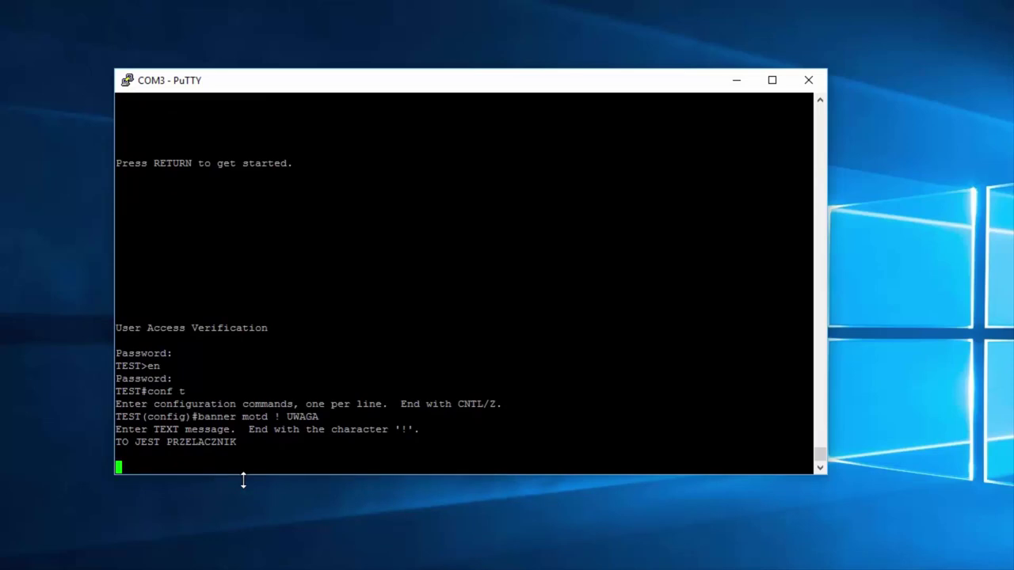
pyautogui.write('!')
pyautogui.press('Return')
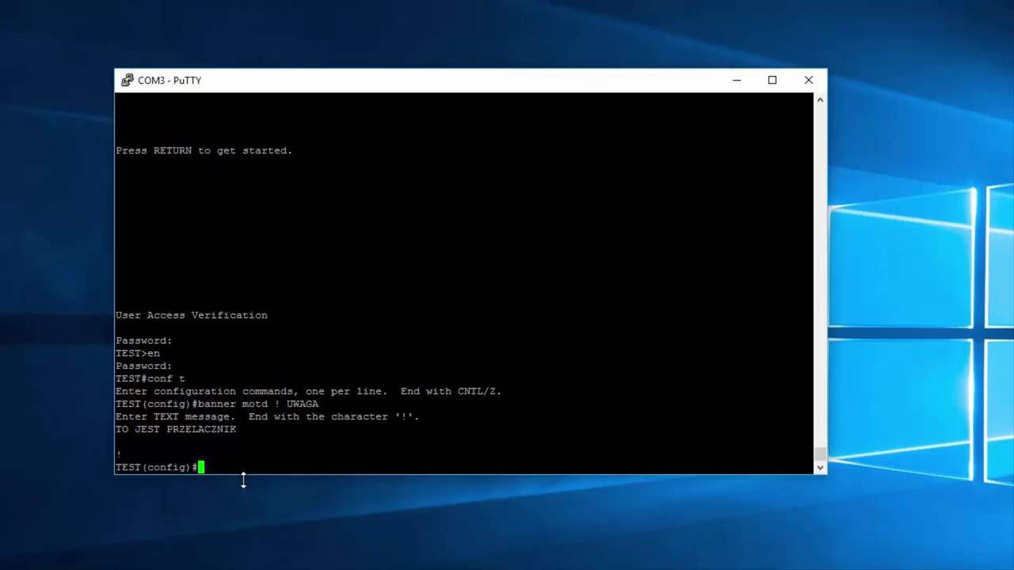
# Step: Exit configuration mode and log out of the switch console
pyautogui.write('exit')
pyautogui.press('Return')
pyautogui.write('exit')
pyautogui.press('Return')
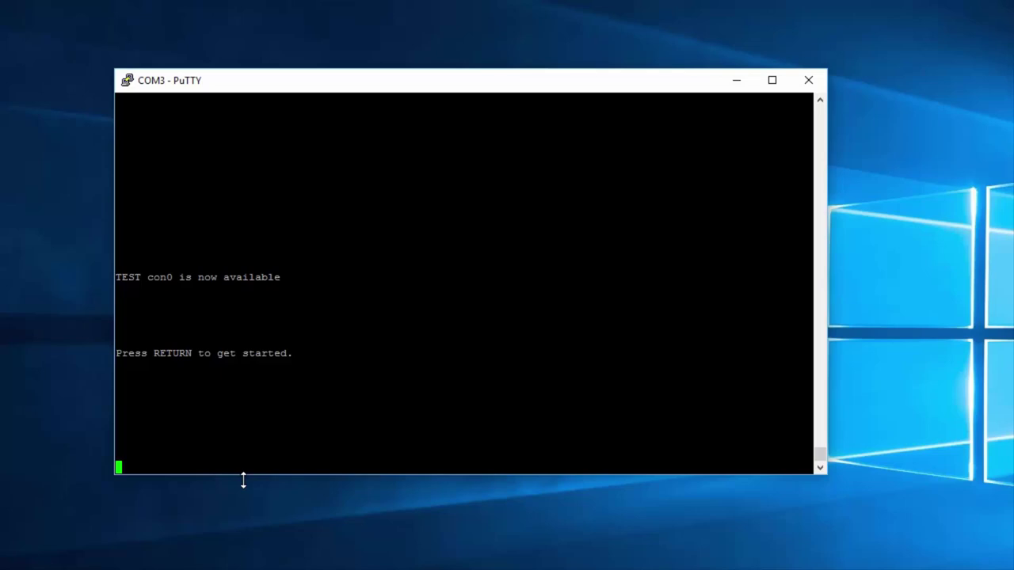
# Step: Log back in with the console and enable passwords, selecting the displayed UWAGA banner lines
pyautogui.press('Return')
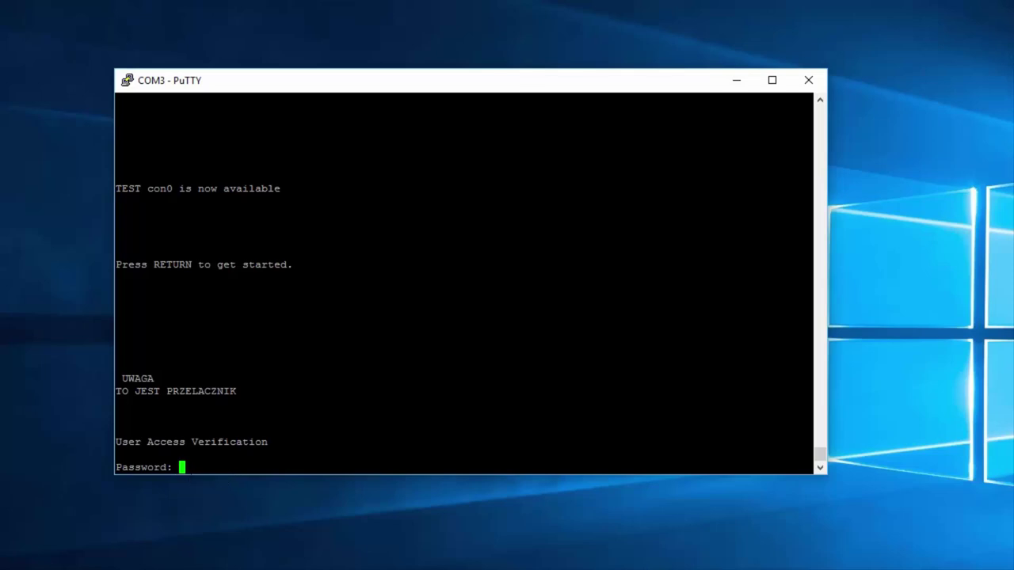
pyautogui.moveTo(237, 391); pyautogui.dragTo(116, 379)
pyautogui.press('Return')
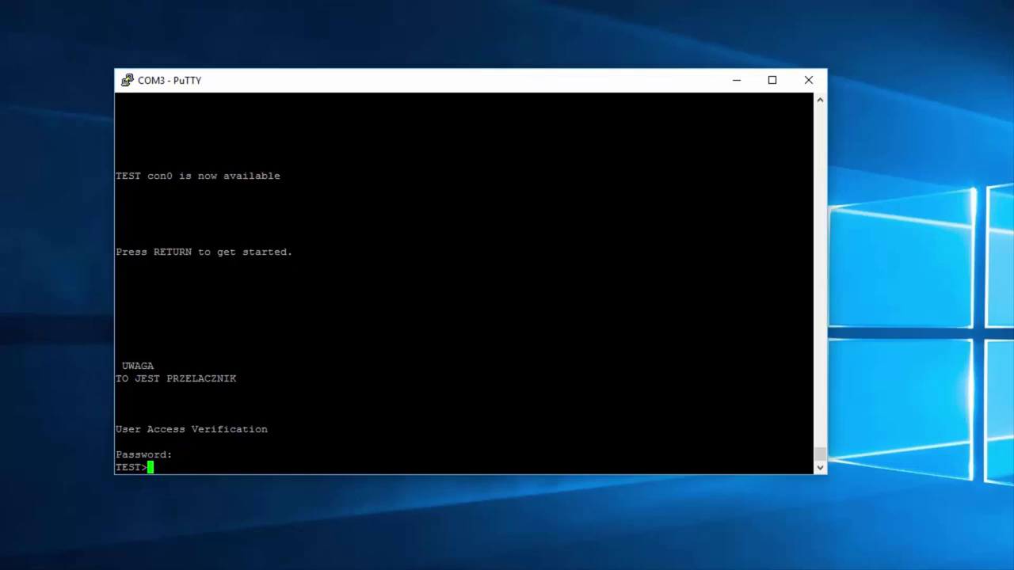
pyautogui.write('en')
pyautogui.press('Return')
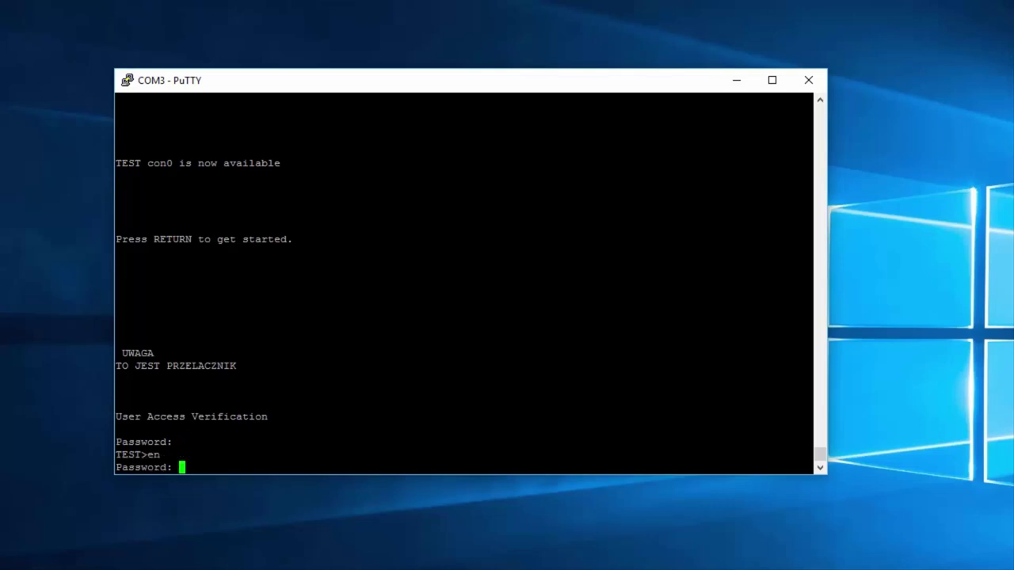
pyautogui.press('Return')
# Step: Enter global configuration and begin a new 'banner motd !' definition
pyautogui.press('Return')
pyautogui.write('conf t')
pyautogui.press('Return')
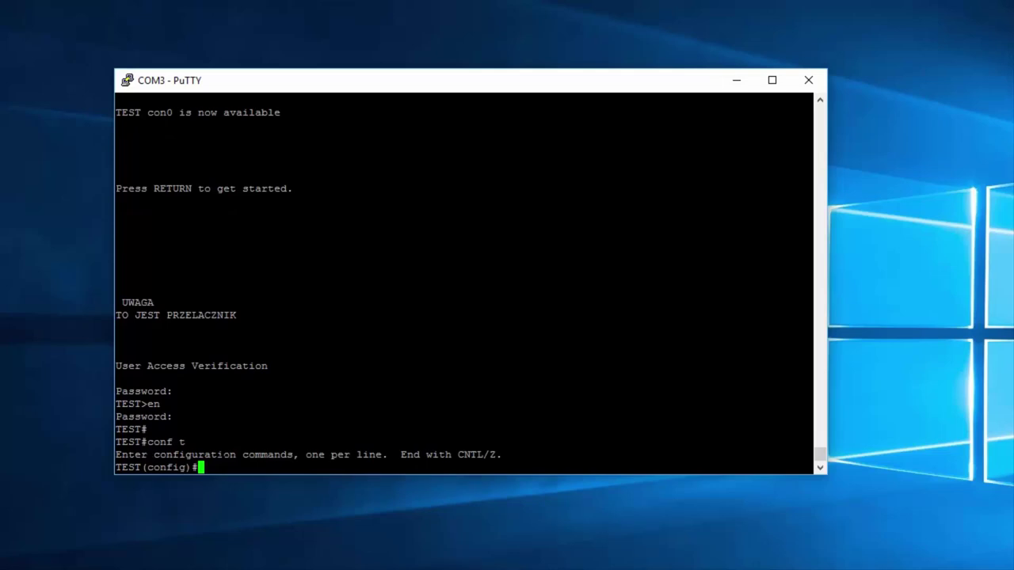
pyautogui.write('banner motd !')
# Step: Set the banner text to 'UWAGA TO JEST URZADZENIE $(hostname)' and close it with !
pyautogui.press('Return')
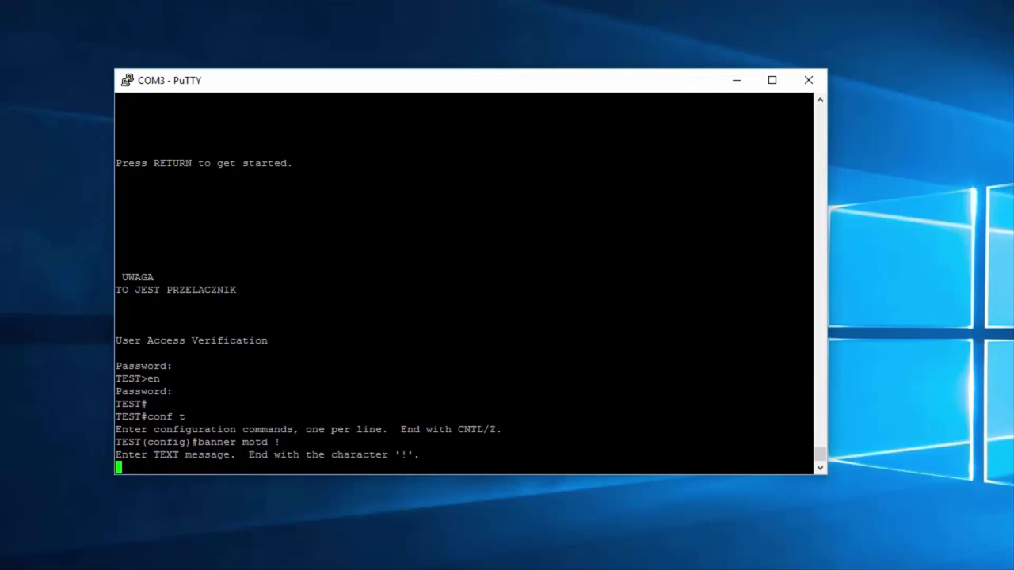
pyautogui.write('UWAGA TO JEST URZ')
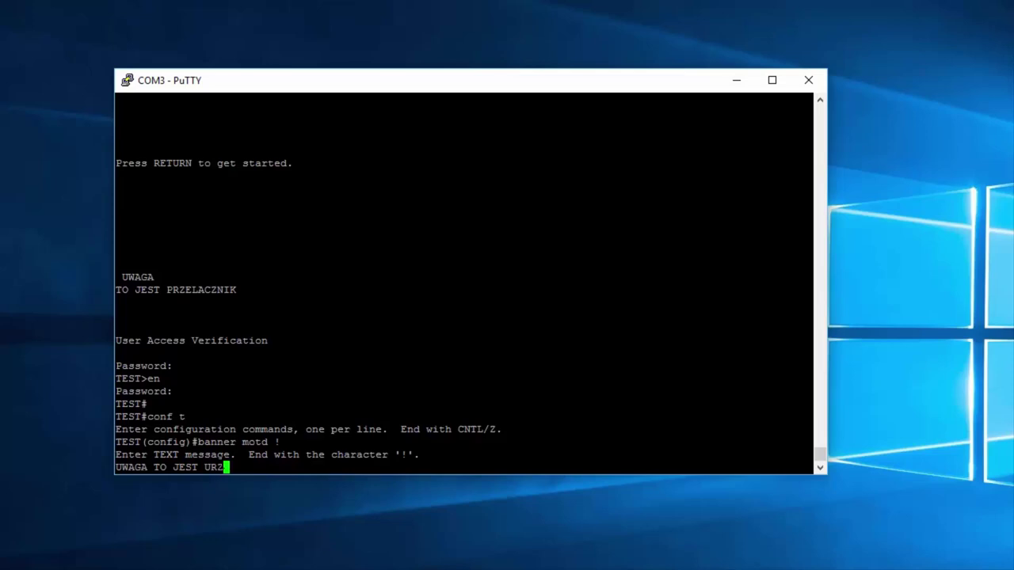
pyautogui.write('ADZENIE')
pyautogui.write('$')
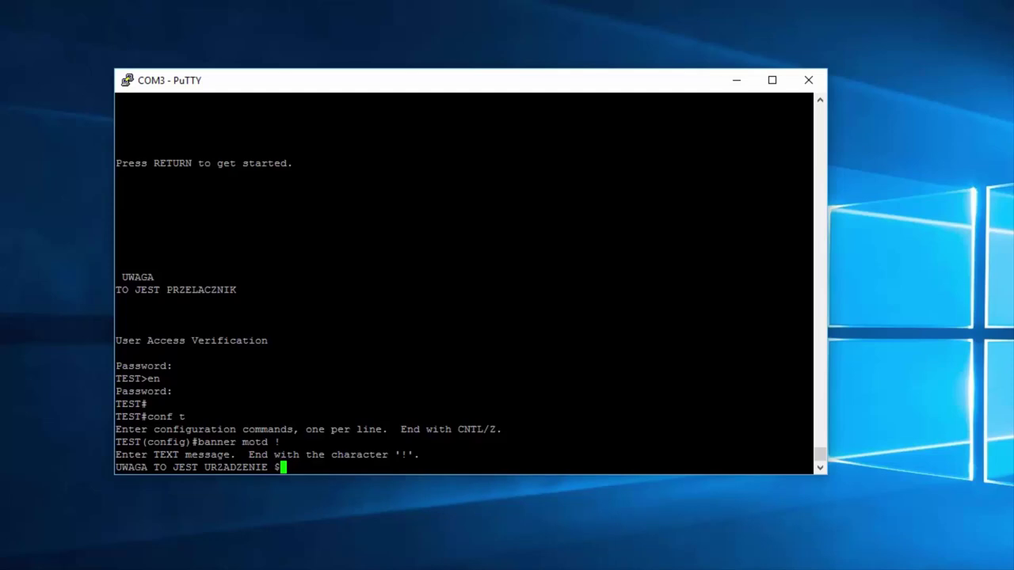
pyautogui.write('(hostname')
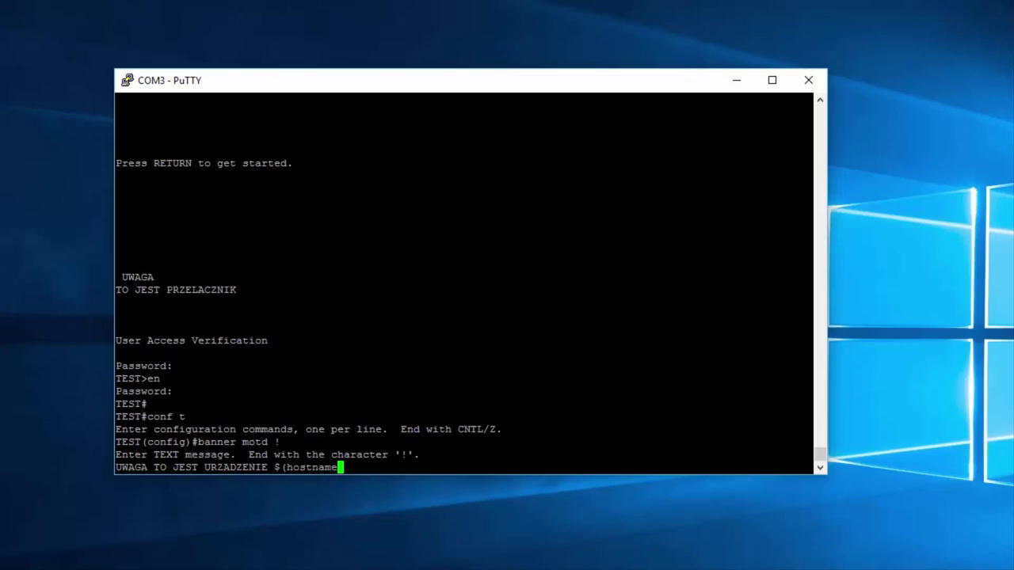
pyautogui.write(')')
pyautogui.press('Return')
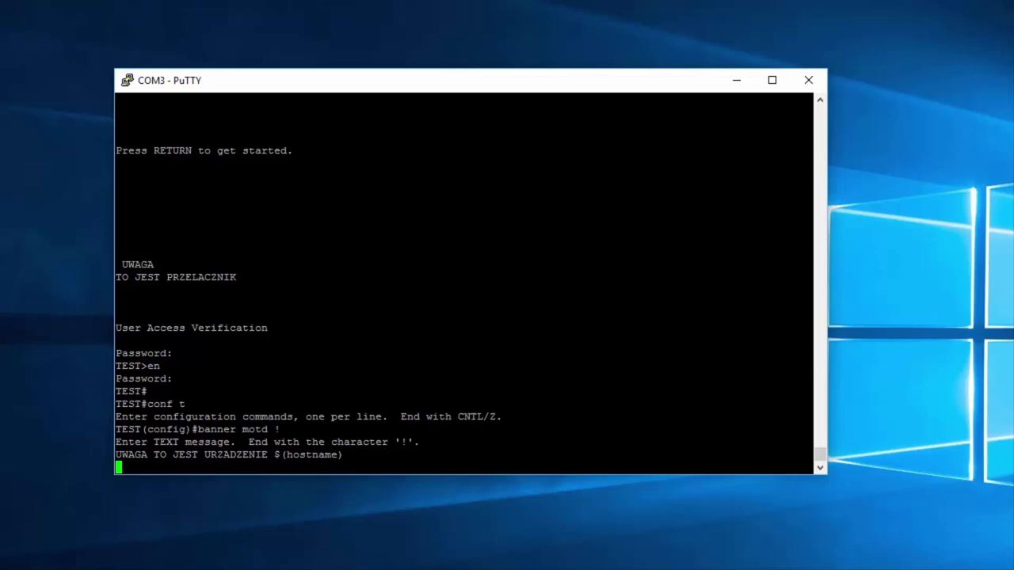
pyautogui.write('!')
pyautogui.press('Return')
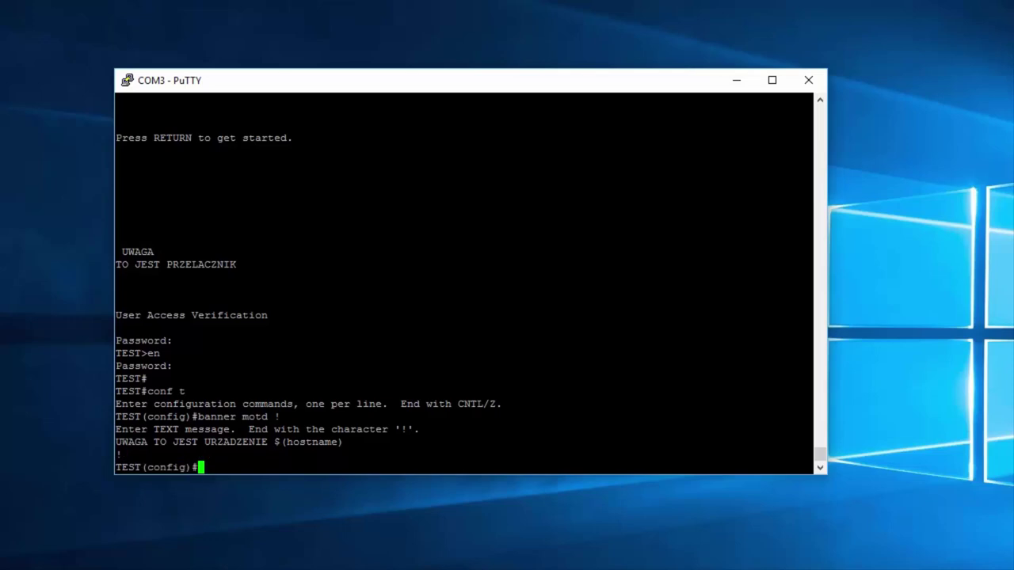
# Step: Leave configuration mode and log out of the console
pyautogui.write('exit')
pyautogui.press('Return')
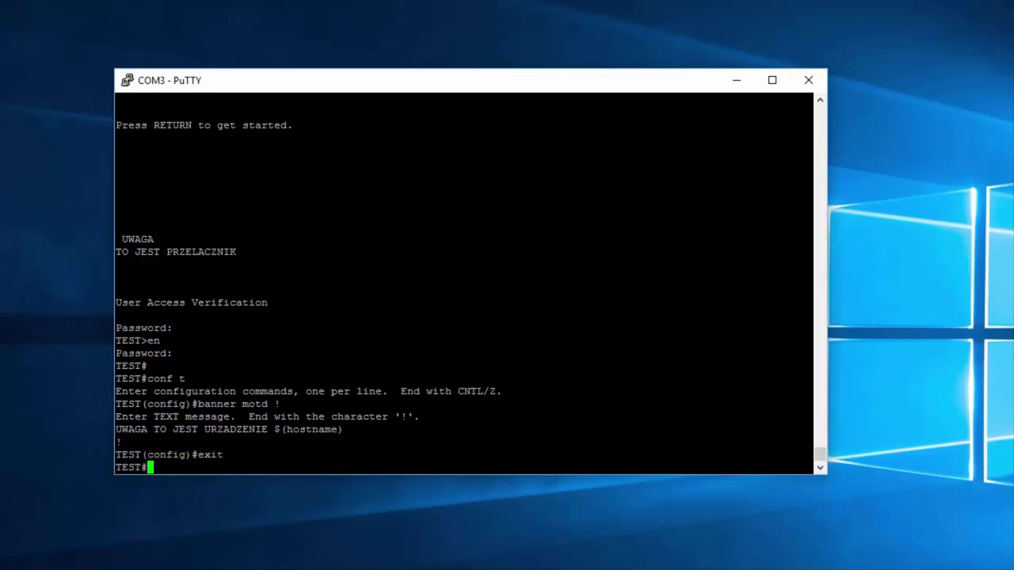
pyautogui.write('it')
pyautogui.press('Return')
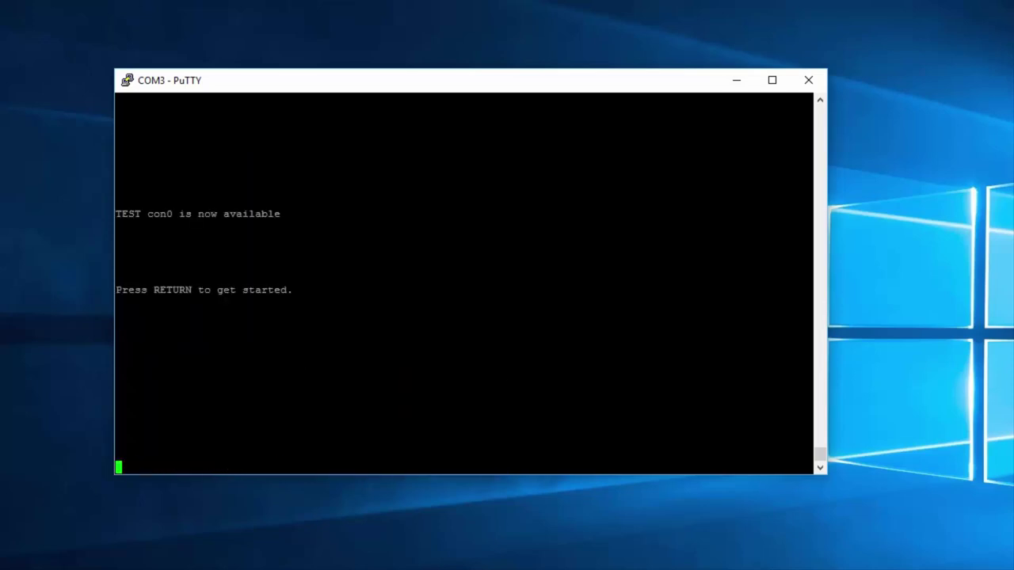
# Step: Wake the console and select the banner line 'UWAGA TO JEST URZADZENIE TEST' and its hostname TEST
pyautogui.press('Return')
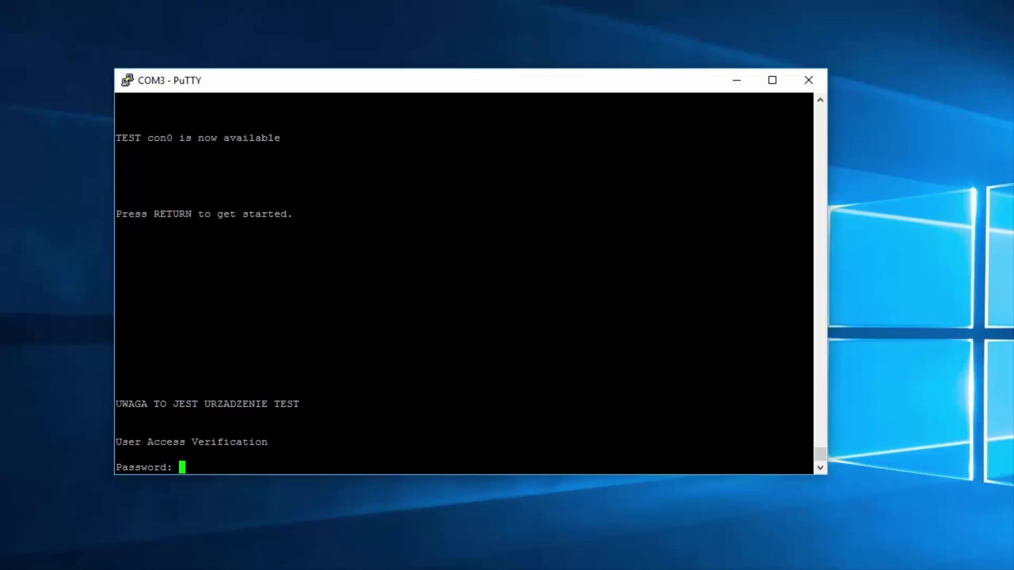
pyautogui.moveTo(115, 404); pyautogui.dragTo(269, 404)
pyautogui.doubleClick(286, 404)
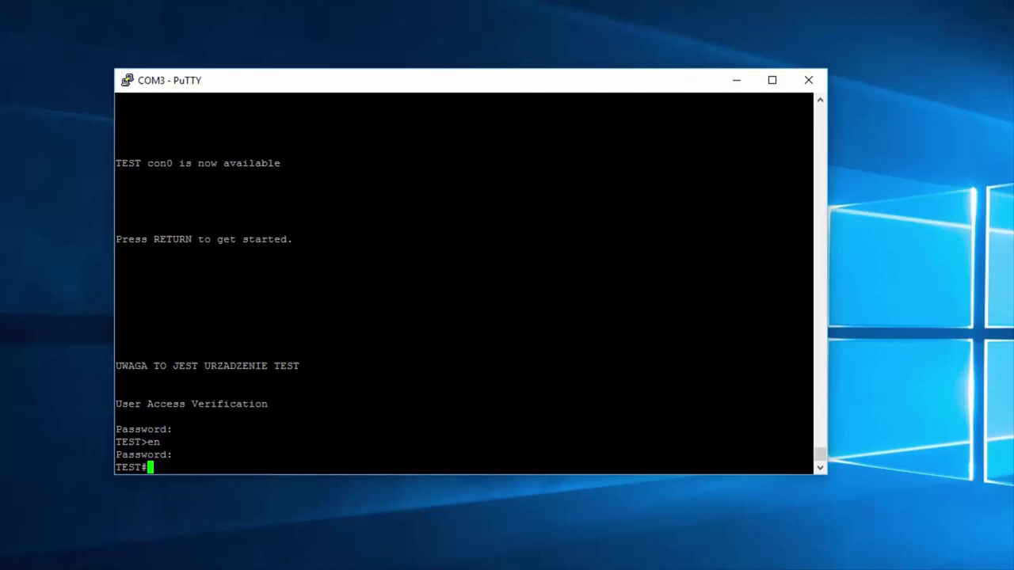
# Step: Run show startup-config to confirm no startup configuration exists yet
pyautogui.write('show start')
pyautogui.press('Tab')
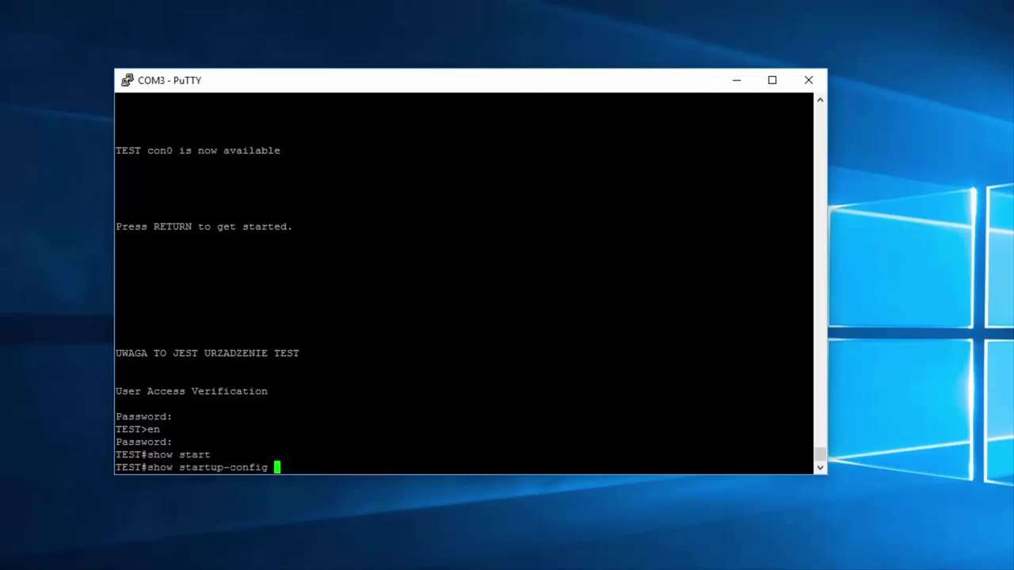
pyautogui.press('Return')
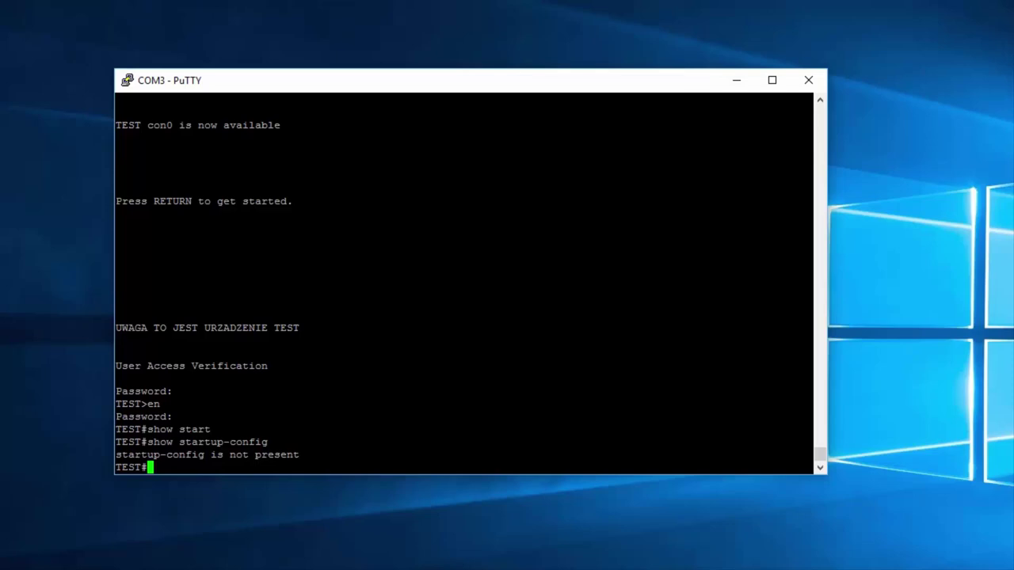
# Step: Copy running-config to startup-config, accepting the default destination filename
pyautogui.write('copy runn')
pyautogui.press('Tab')
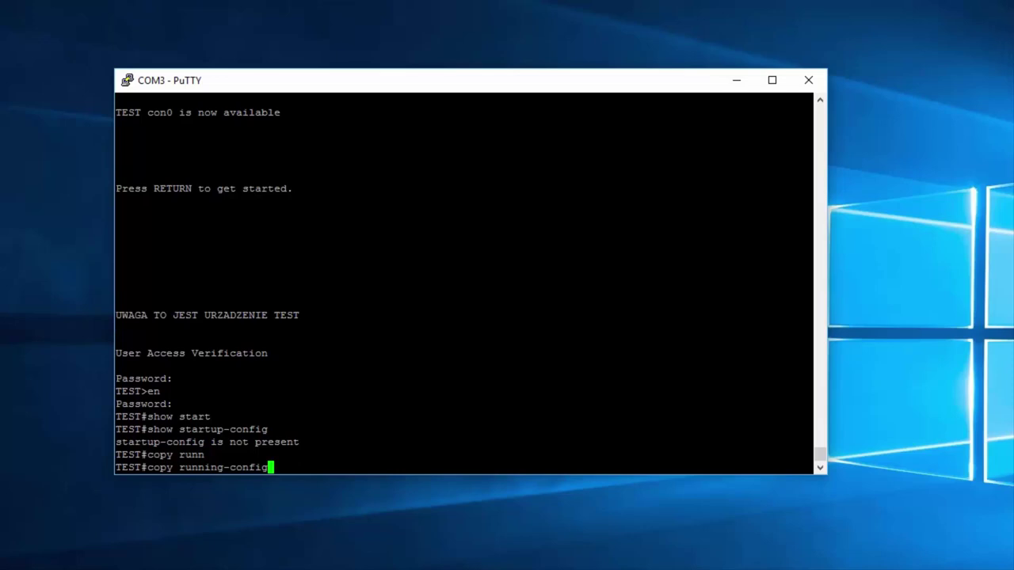
pyautogui.write('start')
pyautogui.press('Tab')
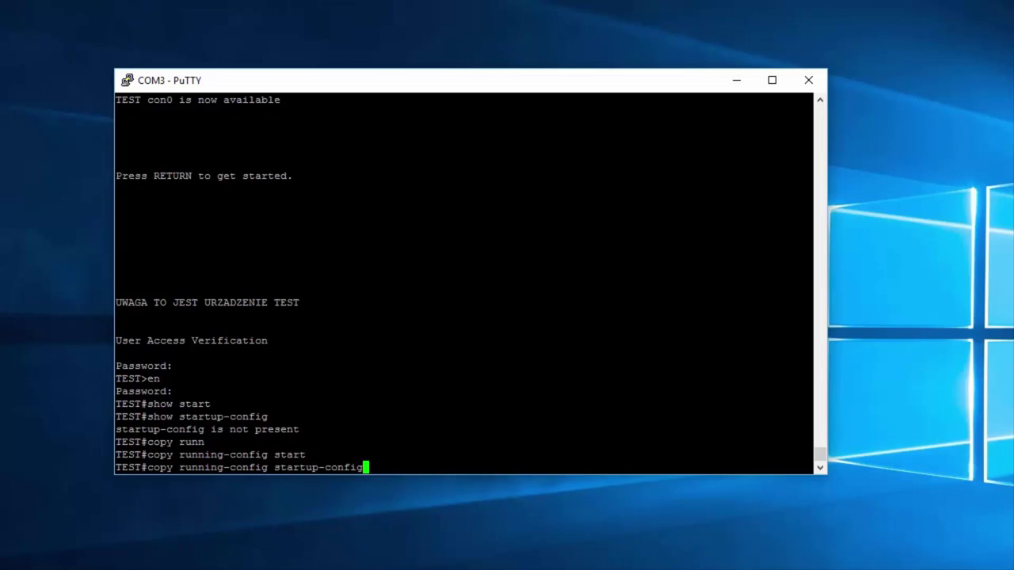
pyautogui.press('Return')
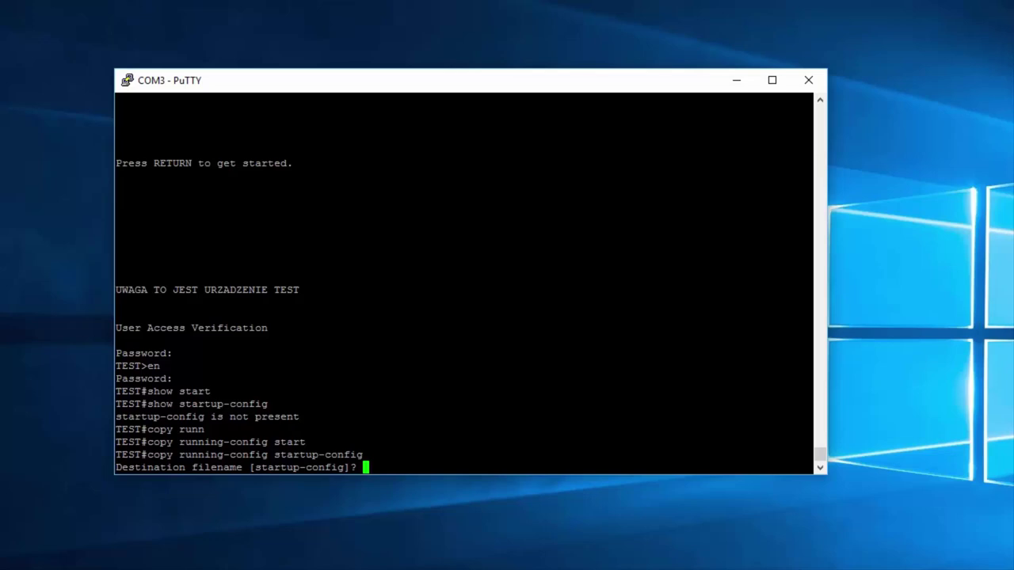
pyautogui.press('Return')
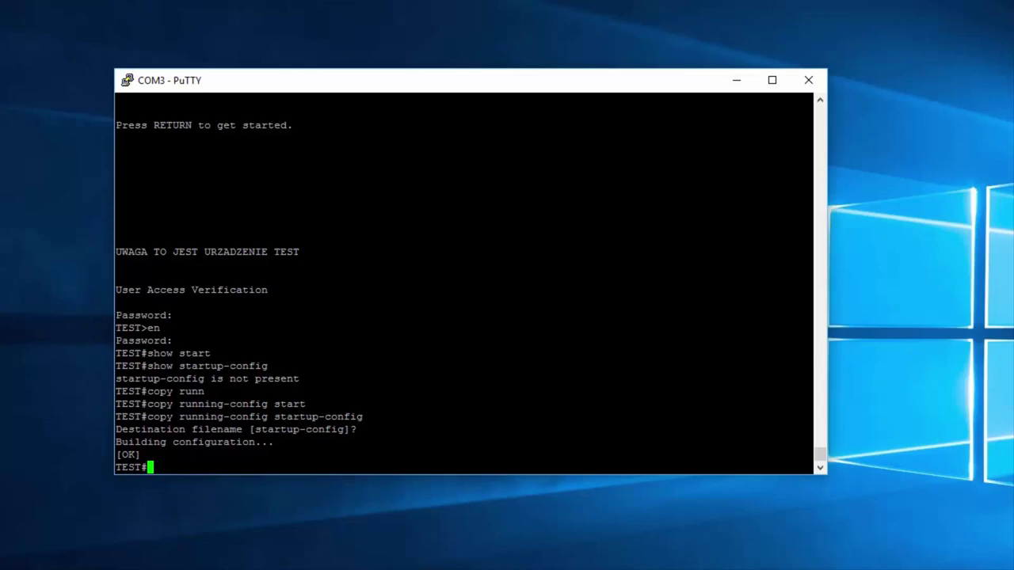
pyautogui.press('Return')
pyautogui.press('Return')
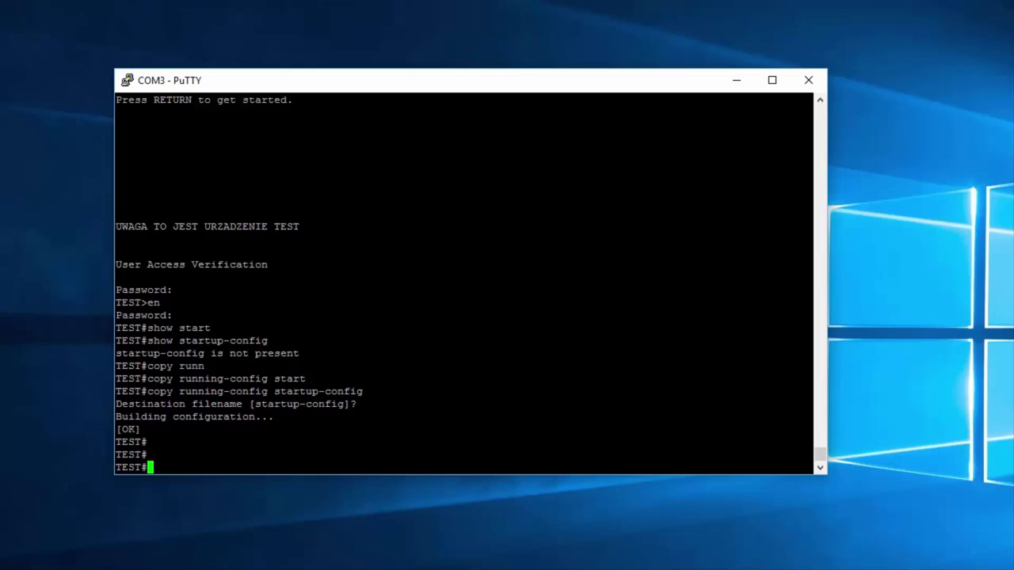
# Step: Page through the saved 2329-byte startup-config and highlight its hostname TEST line
pyautogui.press('Up')
pyautogui.press('Up')
pyautogui.press('Up')
pyautogui.press('Up')
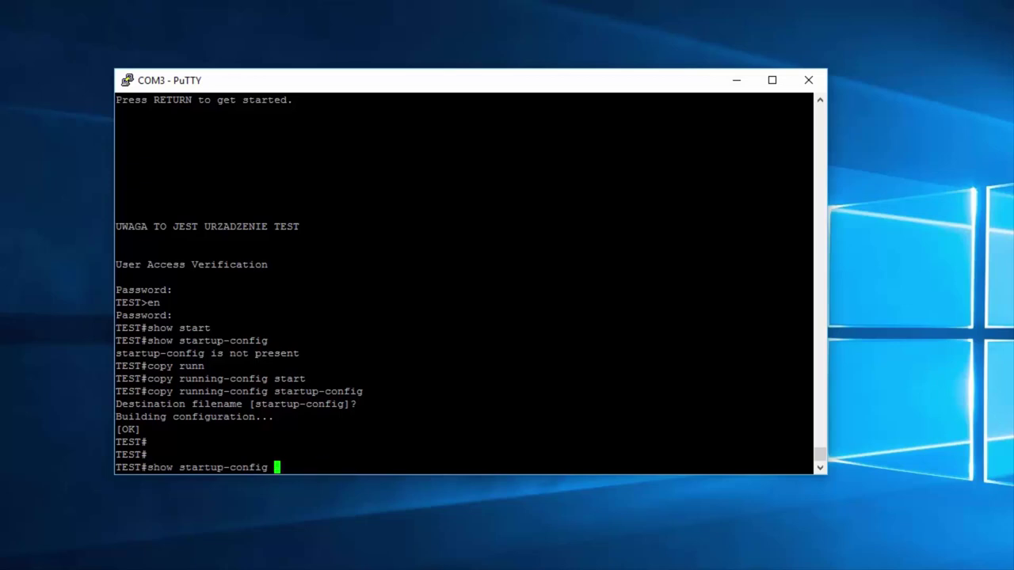
pyautogui.press('Return')
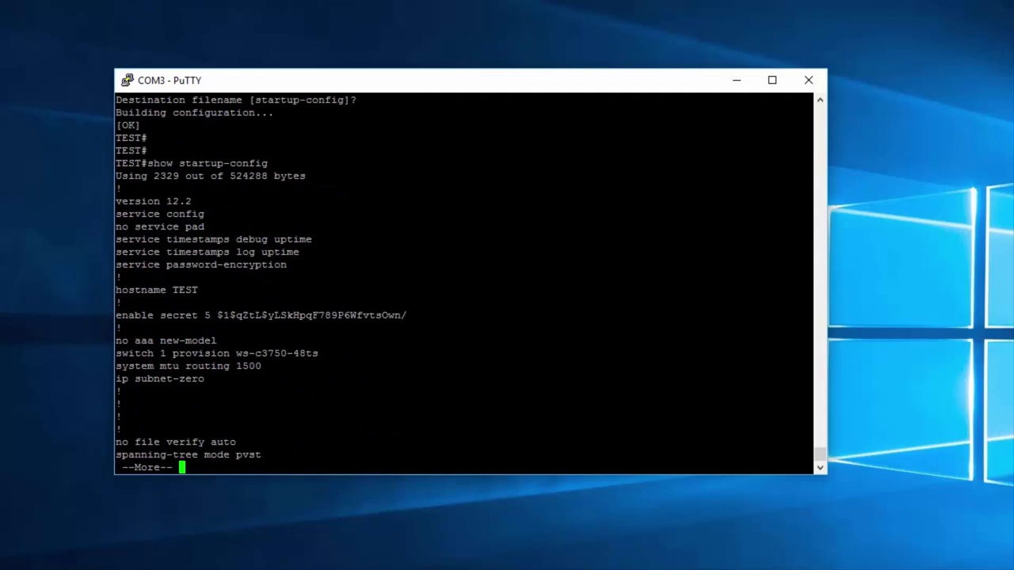
pyautogui.press('space')
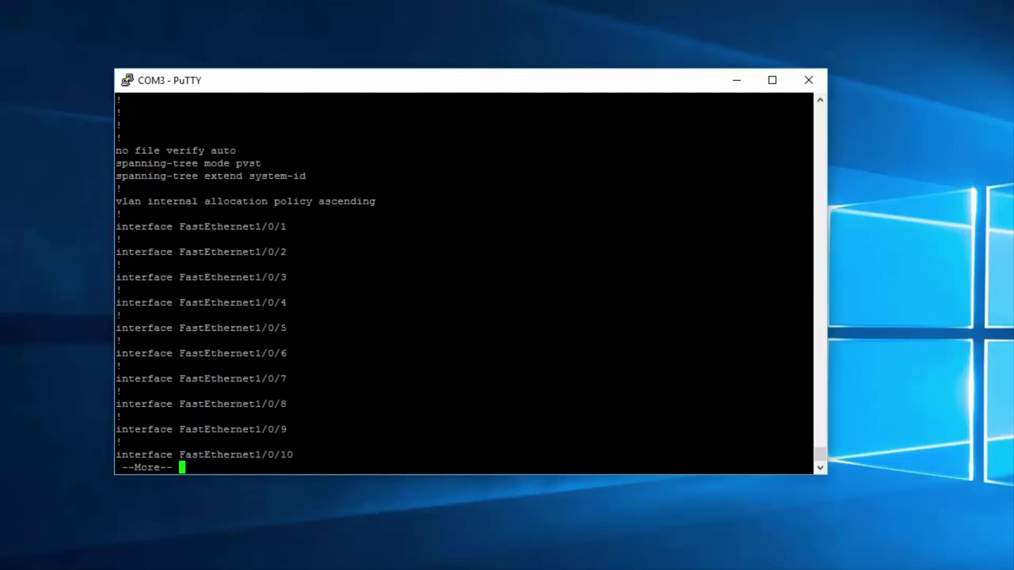
pyautogui.press('q')
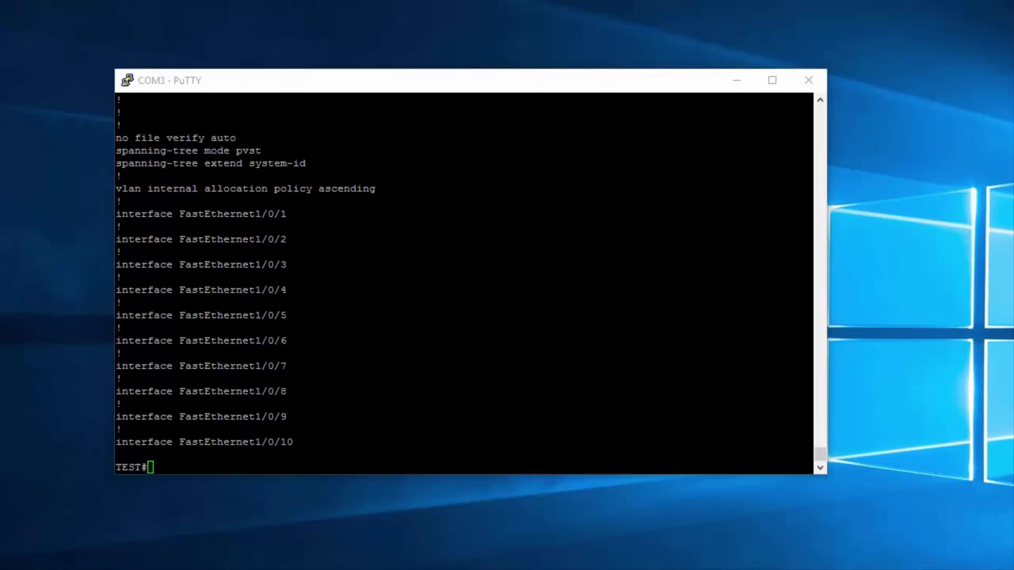
pyautogui.moveTo(819, 457); pyautogui.dragTo(819, 453)
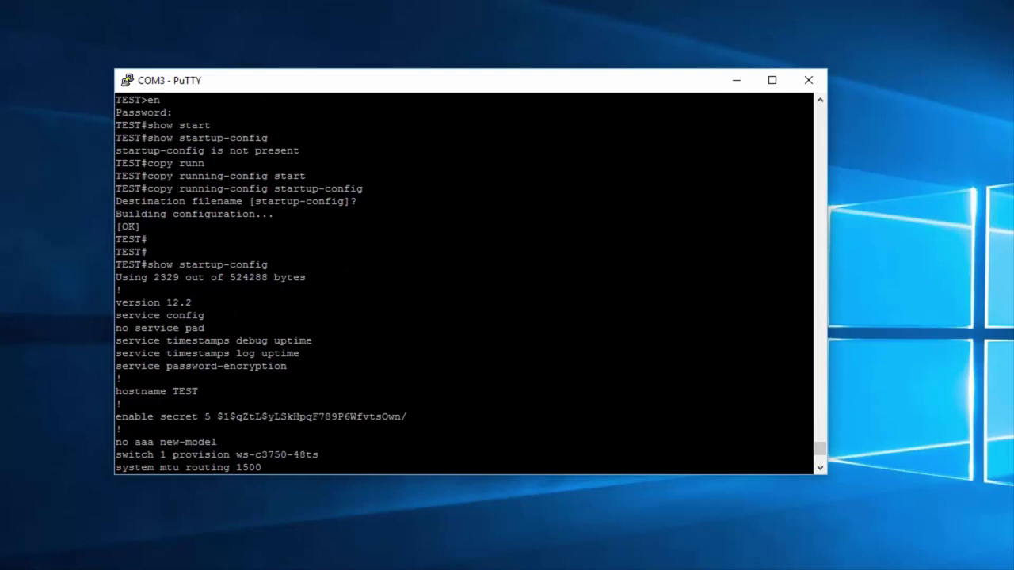
pyautogui.moveTo(808, 391); pyautogui.dragTo(188, 391)
pyautogui.moveTo(174, 391); pyautogui.dragTo(118, 391)
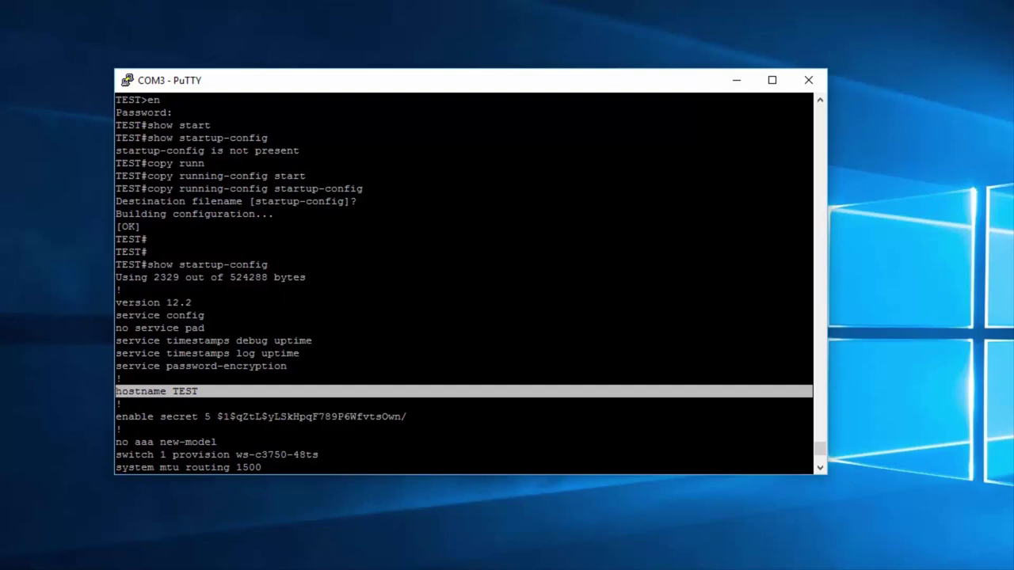
pyautogui.press('Return')
pyautogui.press('Return')
# Step: Change the hostname to ADAM in configuration mode and return to the ADAM# prompt
pyautogui.write('conf t')
pyautogui.press('Return')
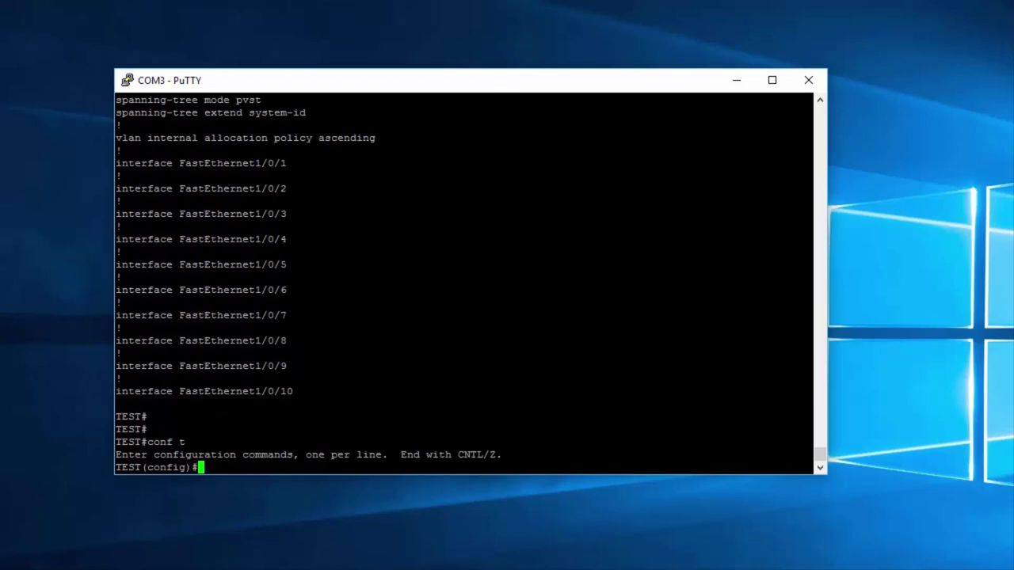
pyautogui.write('hostname ADAM')
pyautogui.press('Return')
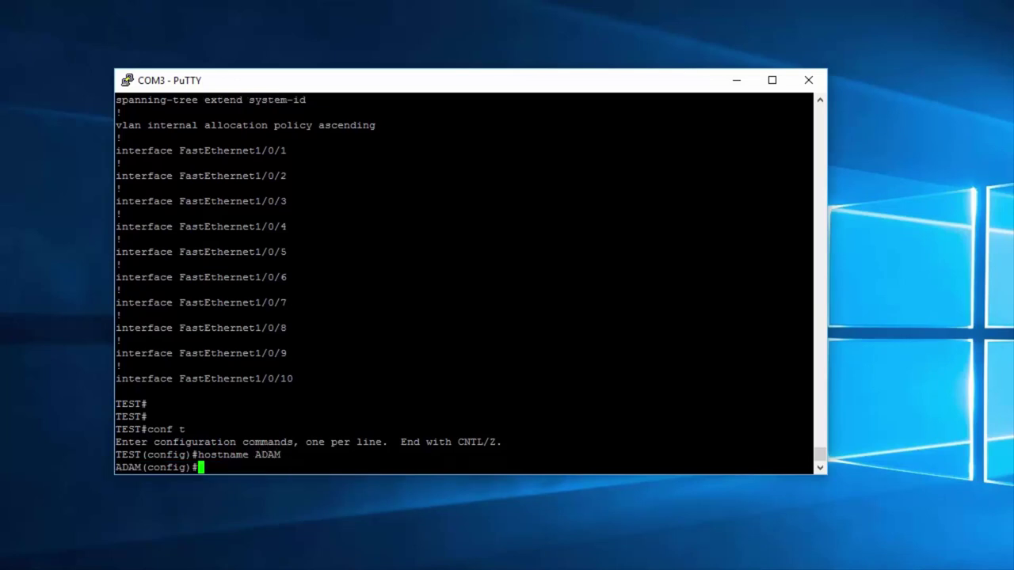
pyautogui.write('exit')
pyautogui.press('Return')
pyautogui.press('Return')
pyautogui.press('Return')
pyautogui.press('Return')
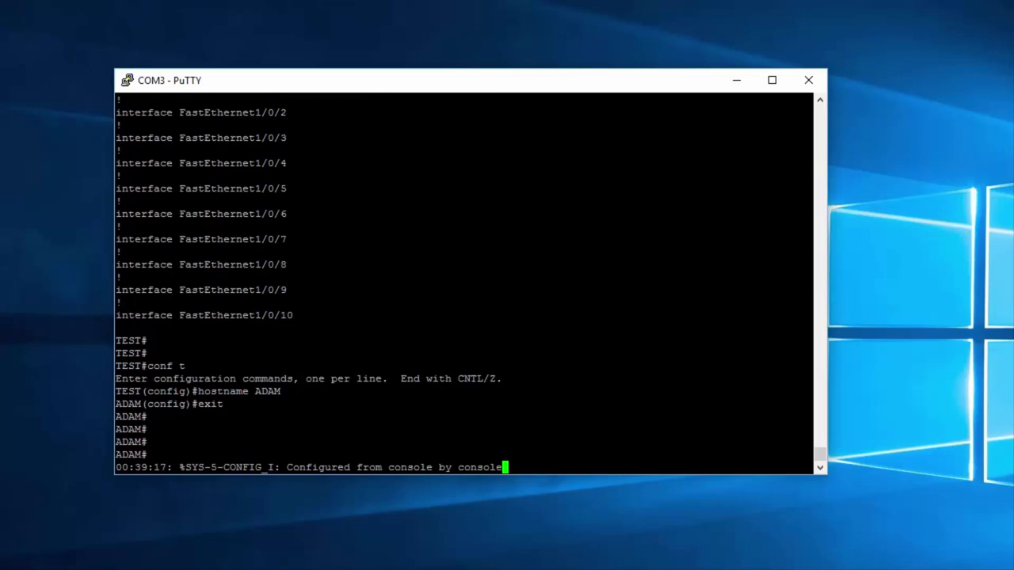
pyautogui.press('Return')
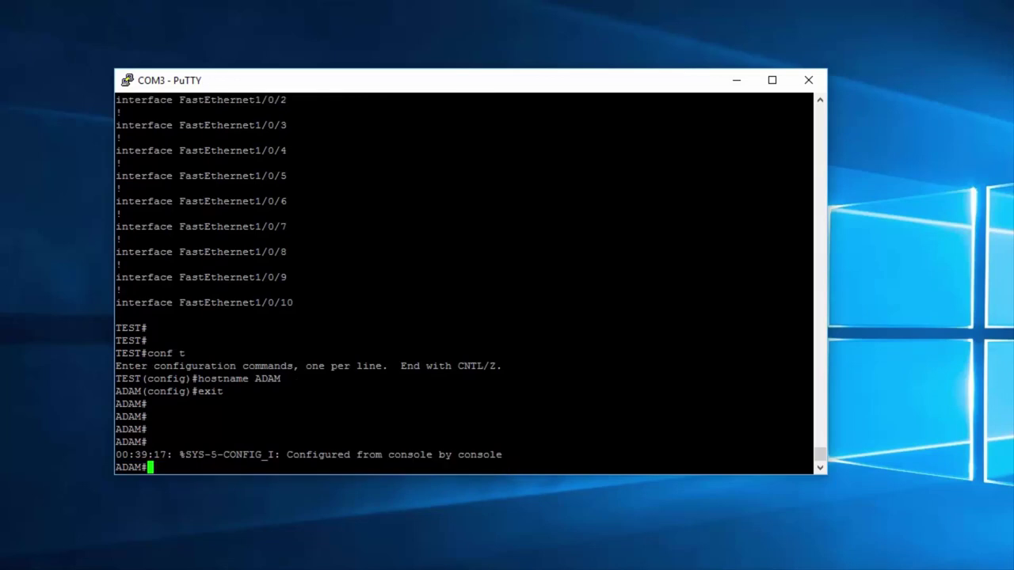
pyautogui.write('show startu')
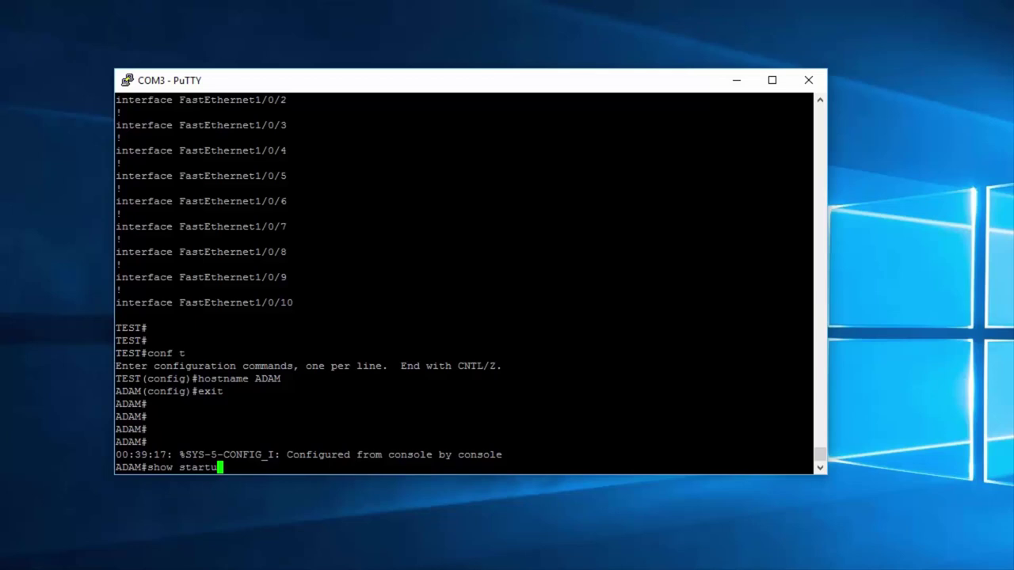
# Step: Show startup-config and highlight its hostname TEST line
pyautogui.press('Tab')
pyautogui.press('Return')
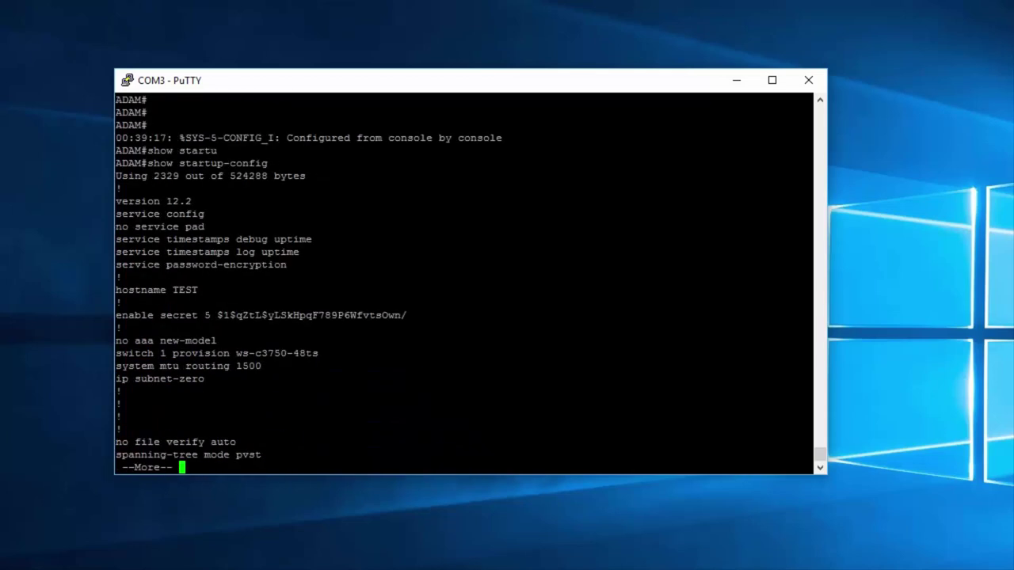
pyautogui.moveTo(199, 290); pyautogui.dragTo(127, 291)
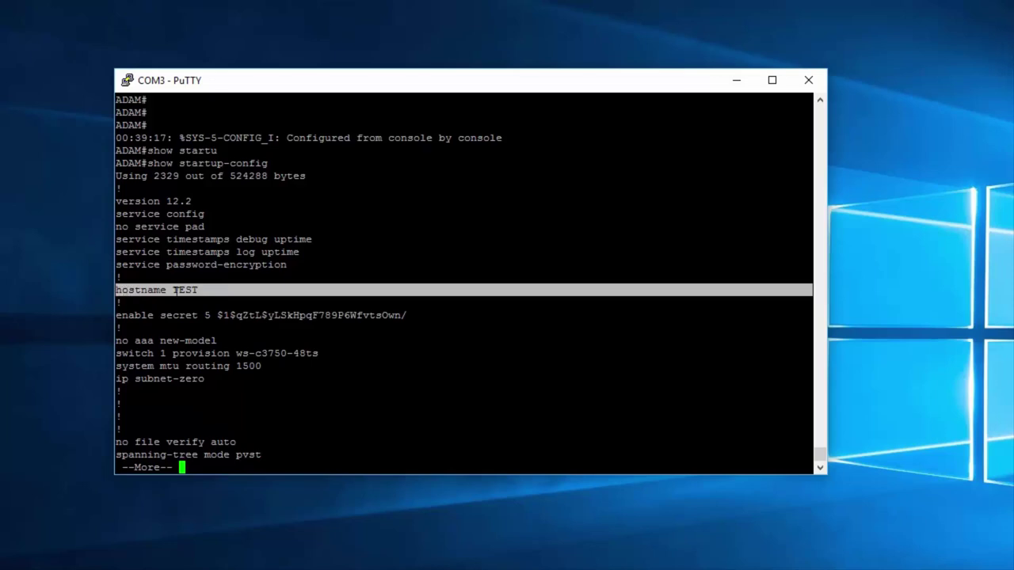
pyautogui.press('q')
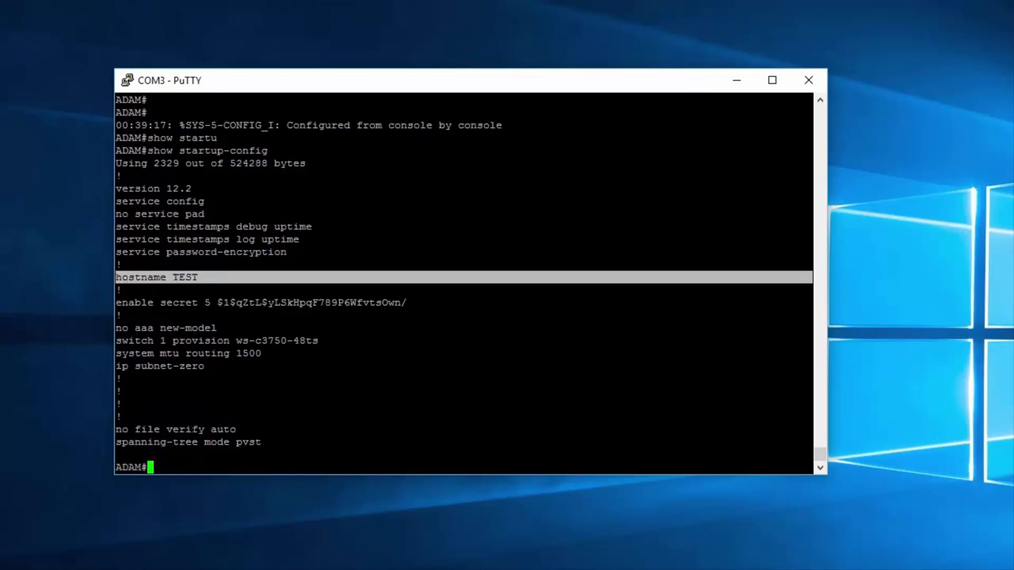
# Step: Show running-config and highlight its hostname ADAM line
pyautogui.write('show runn')
pyautogui.press('Tab')
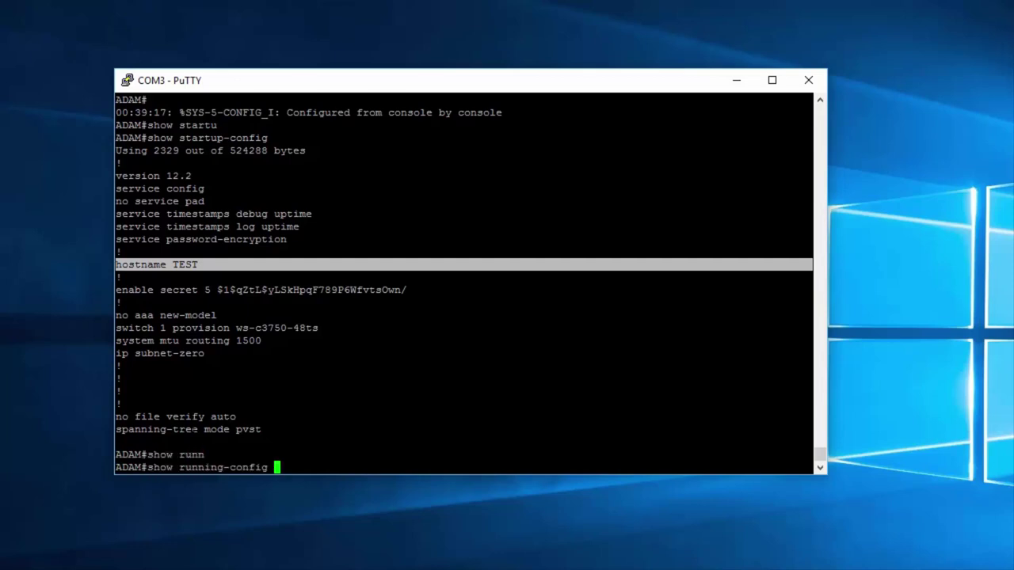
pyautogui.press('Return')
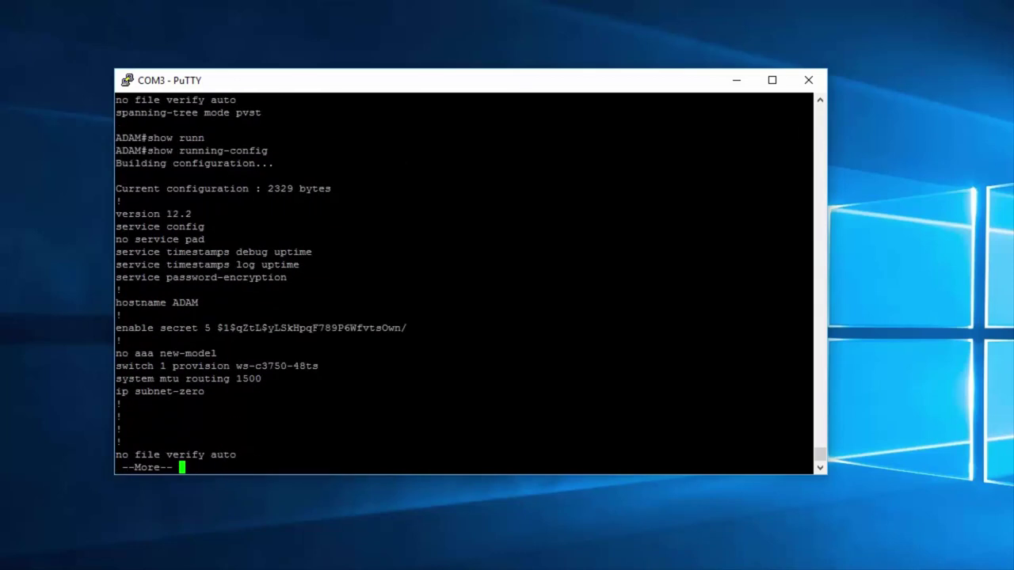
pyautogui.moveTo(207, 302); pyautogui.dragTo(123, 302)
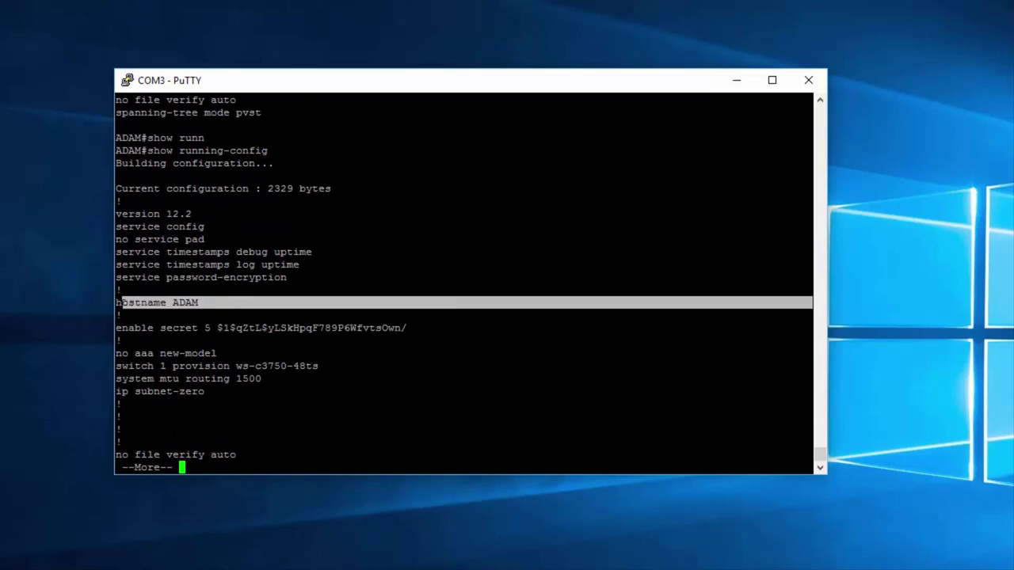
pyautogui.press('q')
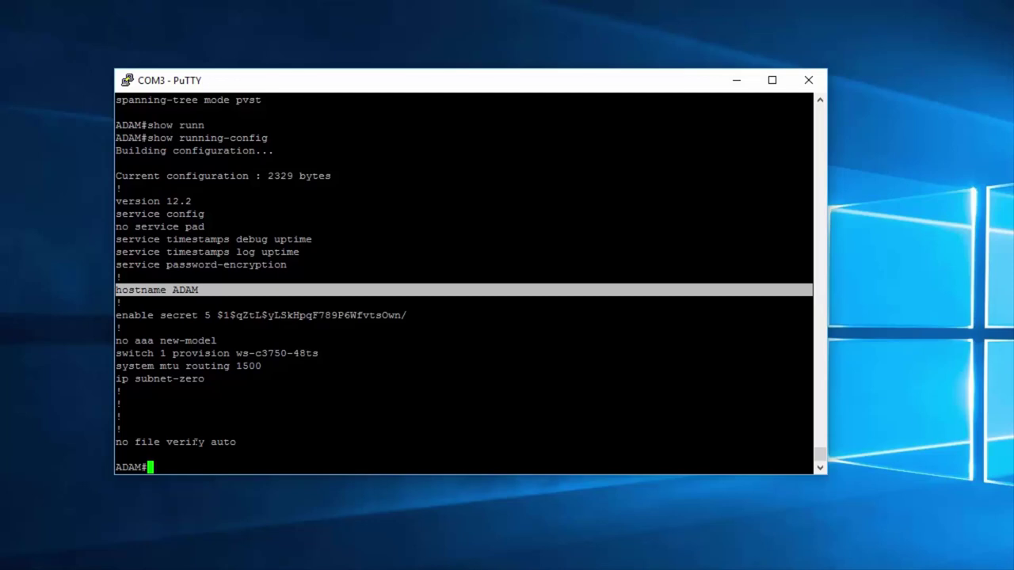
# Step: Reload the switch, answering 'no' to saving the configuration, and confirm the restart
pyautogui.write('reload')
pyautogui.press('Return')
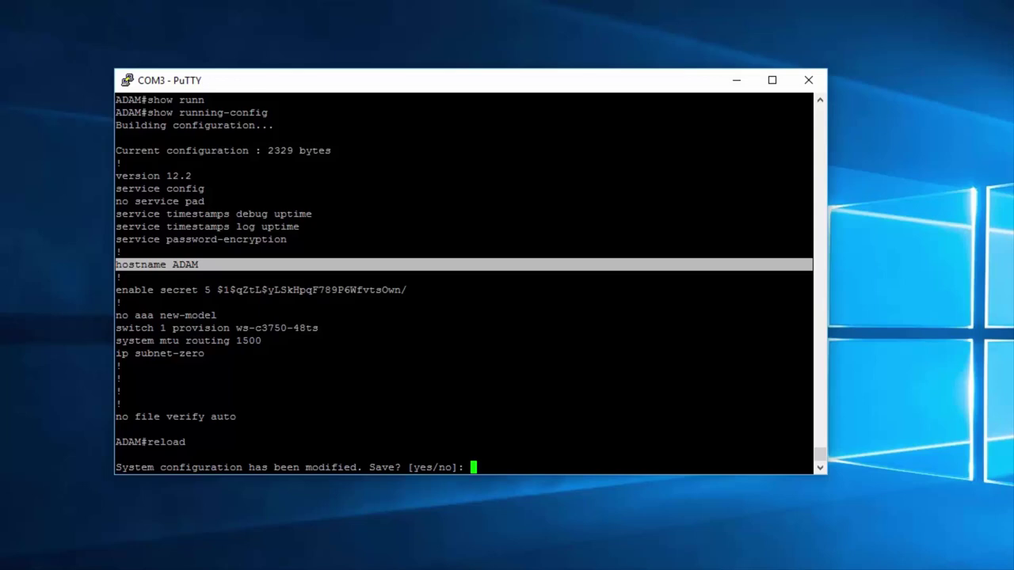
pyautogui.write('no')
pyautogui.press('Return')
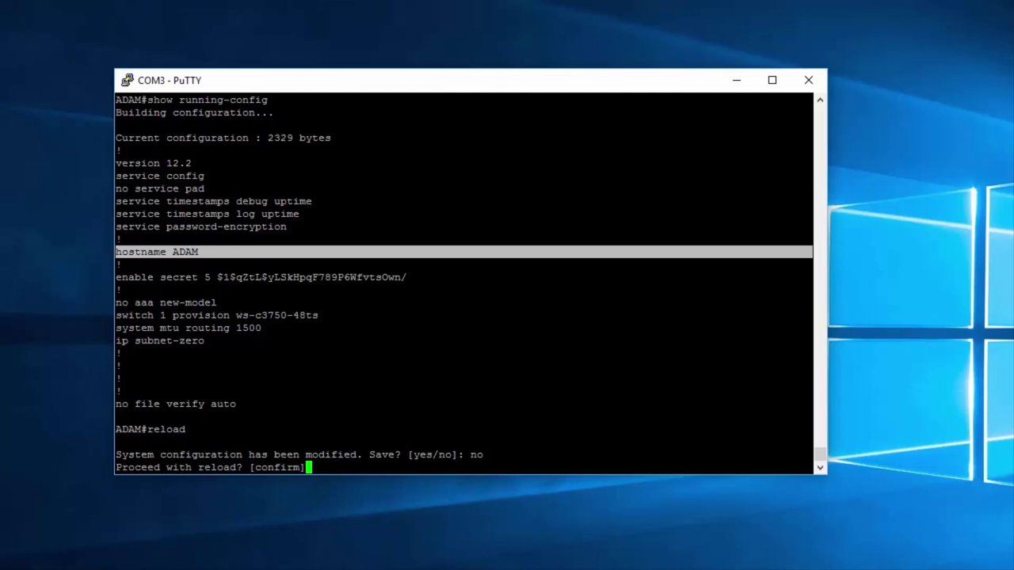
pyautogui.press('Return')
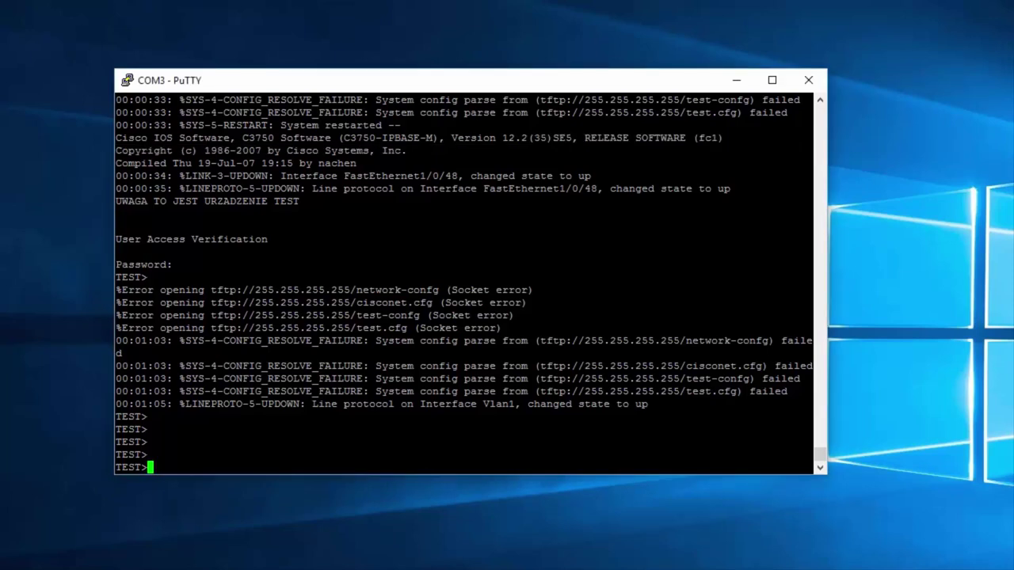
# Step: Highlight the TEST> prompt line shown after the switch restart
pyautogui.moveTo(807, 467); pyautogui.dragTo(117, 467)
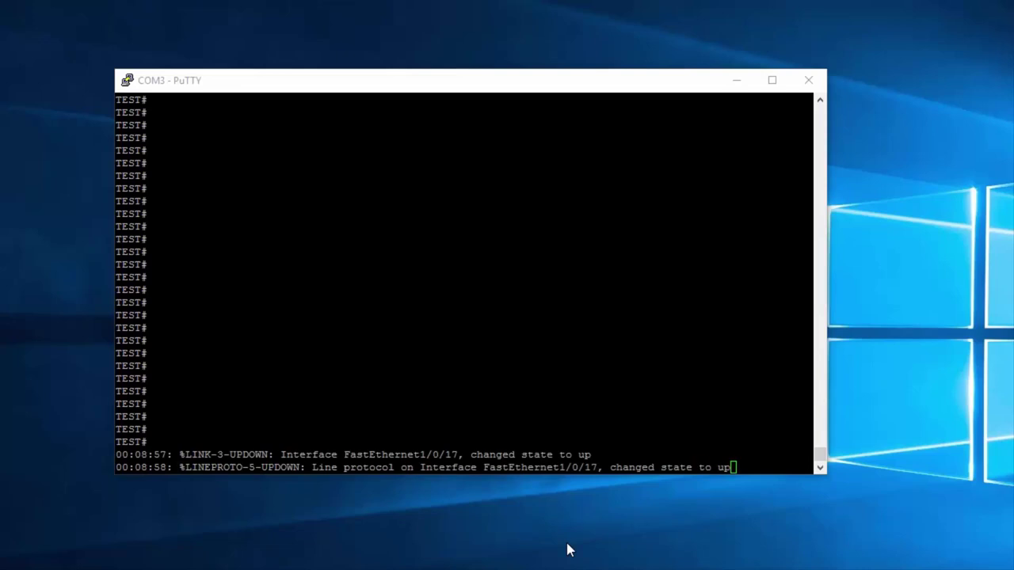
# Step: Add a fresh TEST# prompt and highlight the FastEthernet1/0/17 changed-state-to-up message
pyautogui.hotkey('alt', 'Tab')
pyautogui.press('Return')
pyautogui.press('Return')
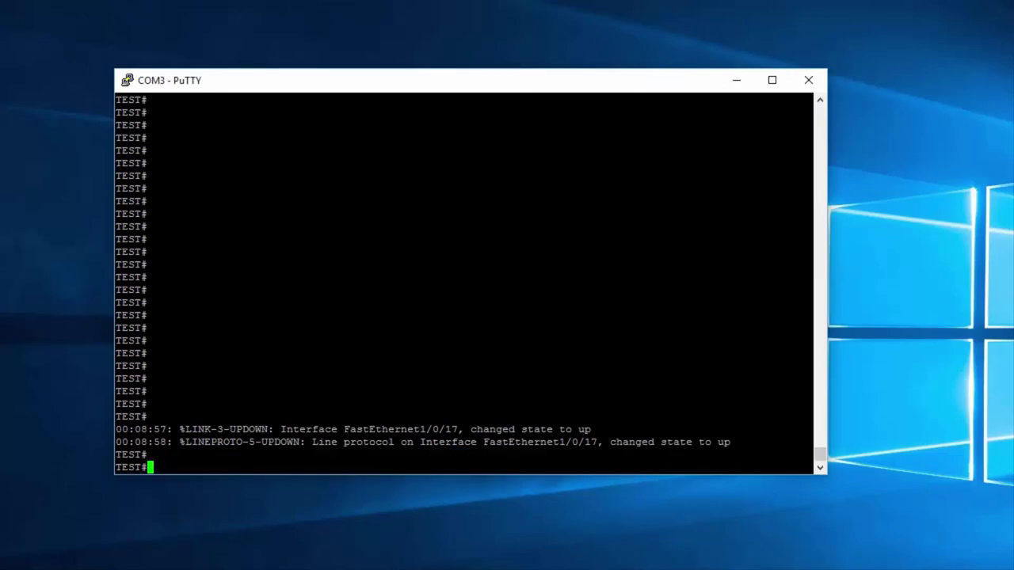
pyautogui.moveTo(811, 429); pyautogui.dragTo(352, 428)
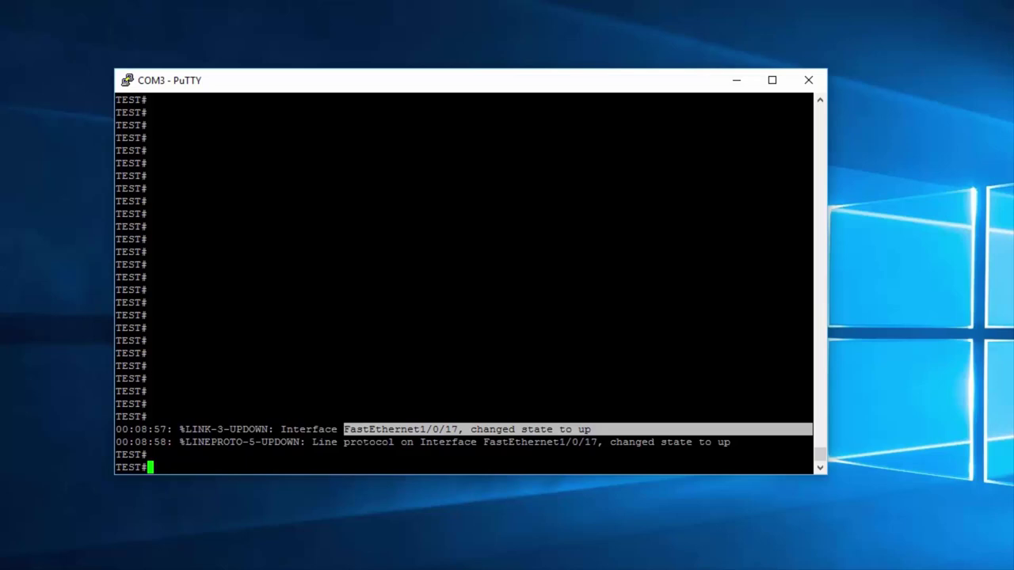
pyautogui.moveTo(345, 429); pyautogui.dragTo(464, 430)
pyautogui.click(464, 429)
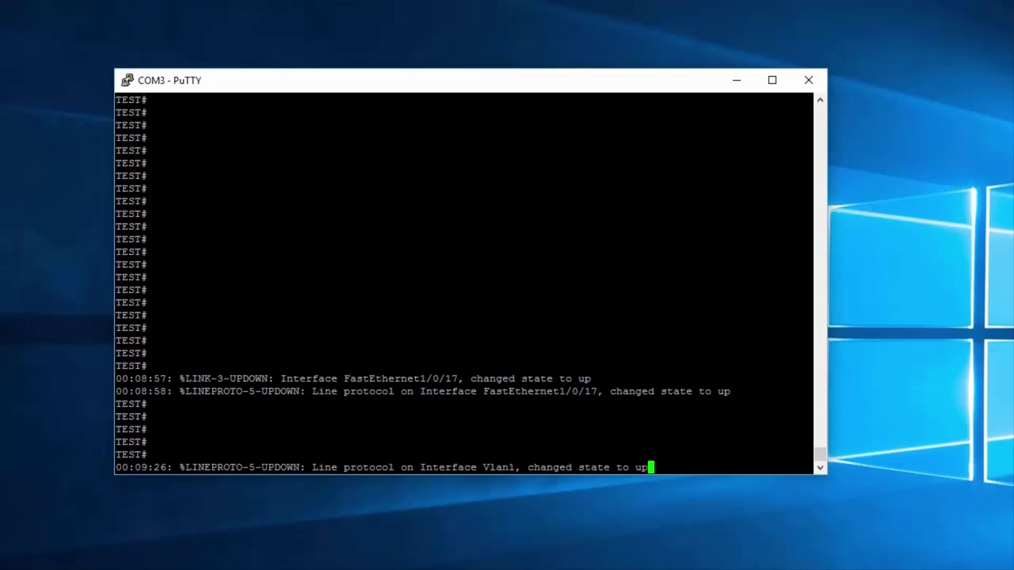
# Step: Highlight 'Interface Vlan1' and its 'up' state in the Vlan1 log message
pyautogui.doubleClick(723, 391)
pyautogui.press('Return')
pyautogui.press('Return')
pyautogui.press('Return')
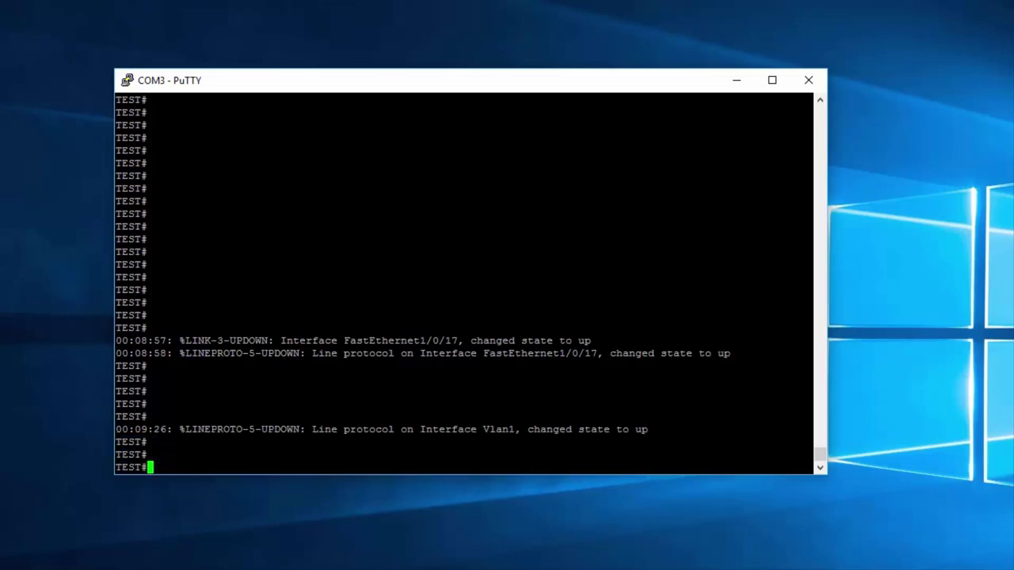
pyautogui.moveTo(413, 429); pyautogui.dragTo(515, 429)
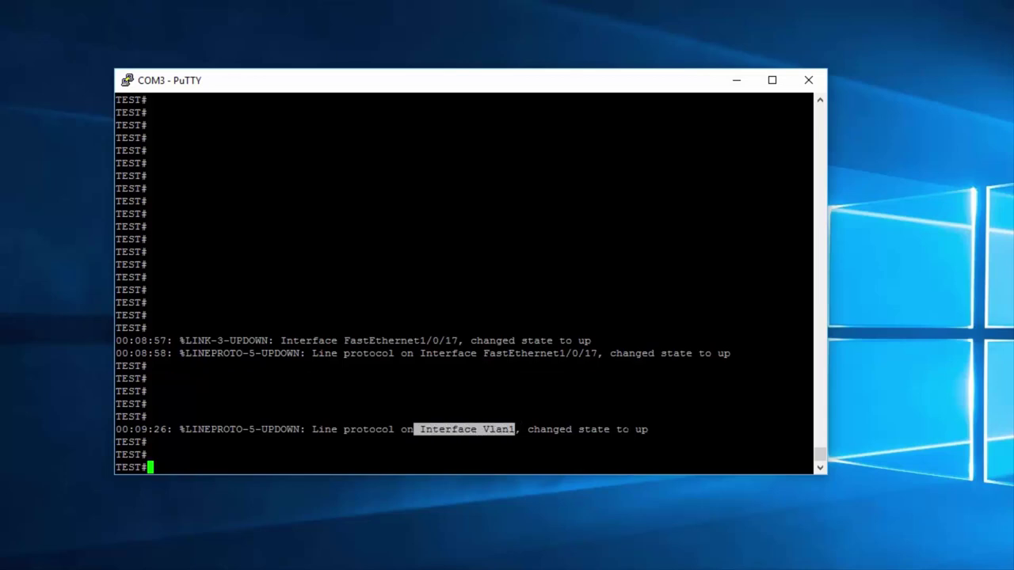
pyautogui.moveTo(808, 429); pyautogui.dragTo(639, 429)
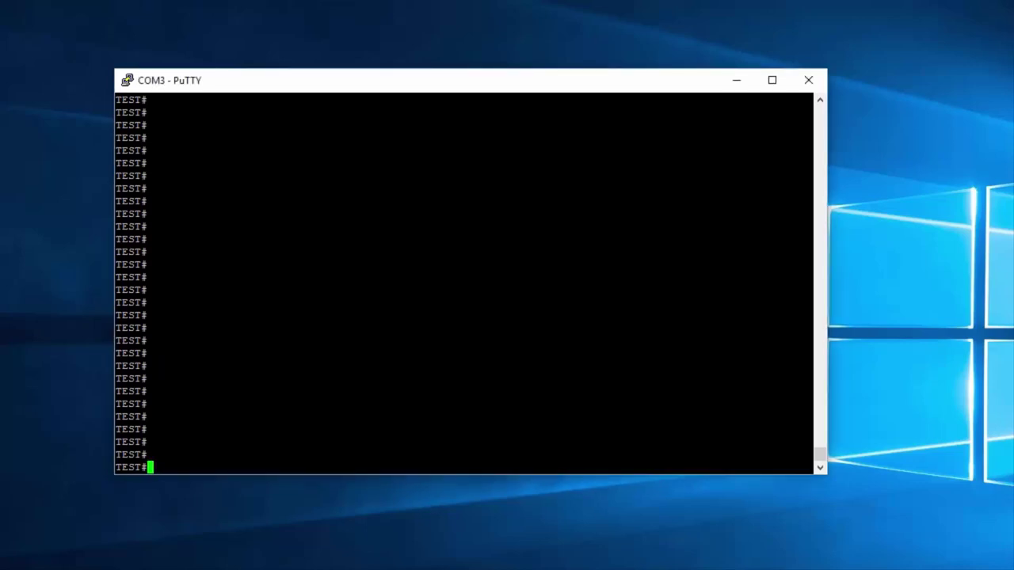
pyautogui.write('show vlan')
pyautogui.press('Return')
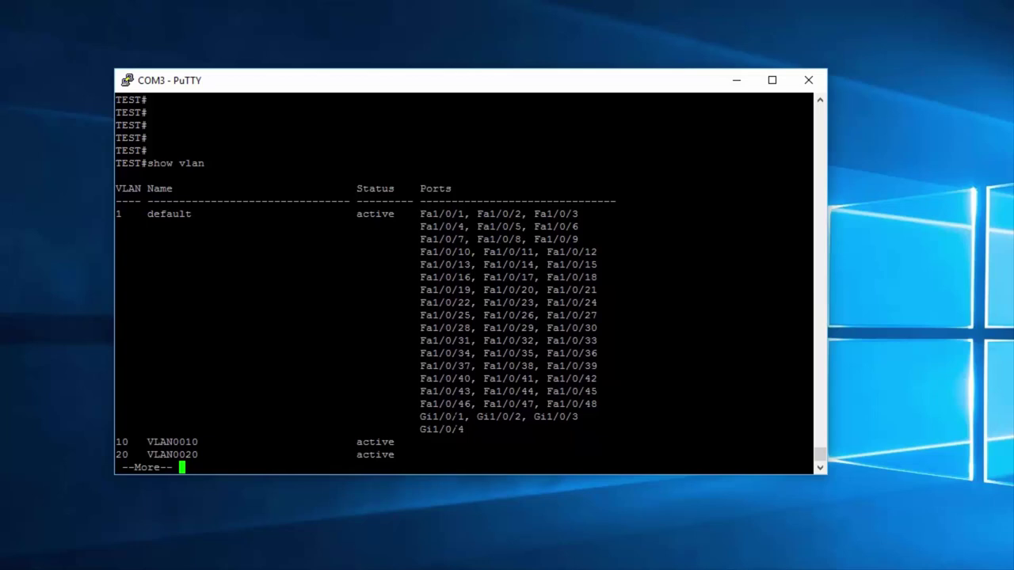
pyautogui.press('space')
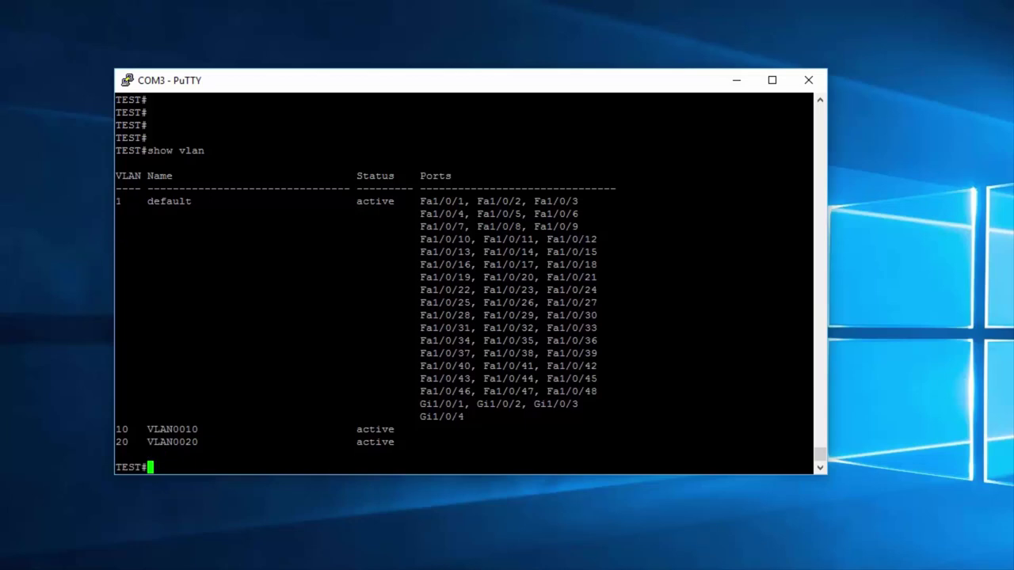
pyautogui.moveTo(808, 189); pyautogui.dragTo(121, 201)
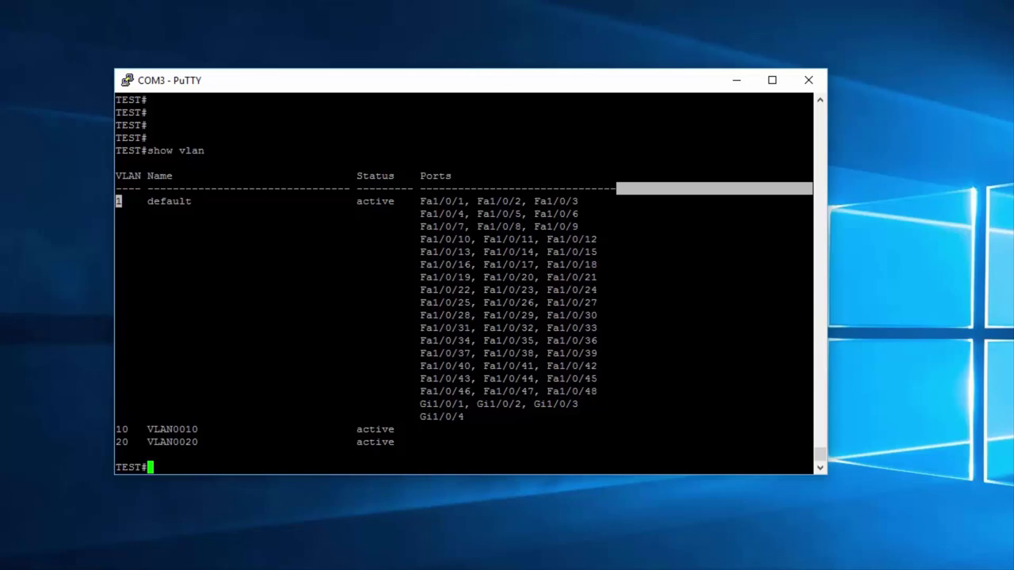
pyautogui.moveTo(491, 417); pyautogui.dragTo(422, 201)
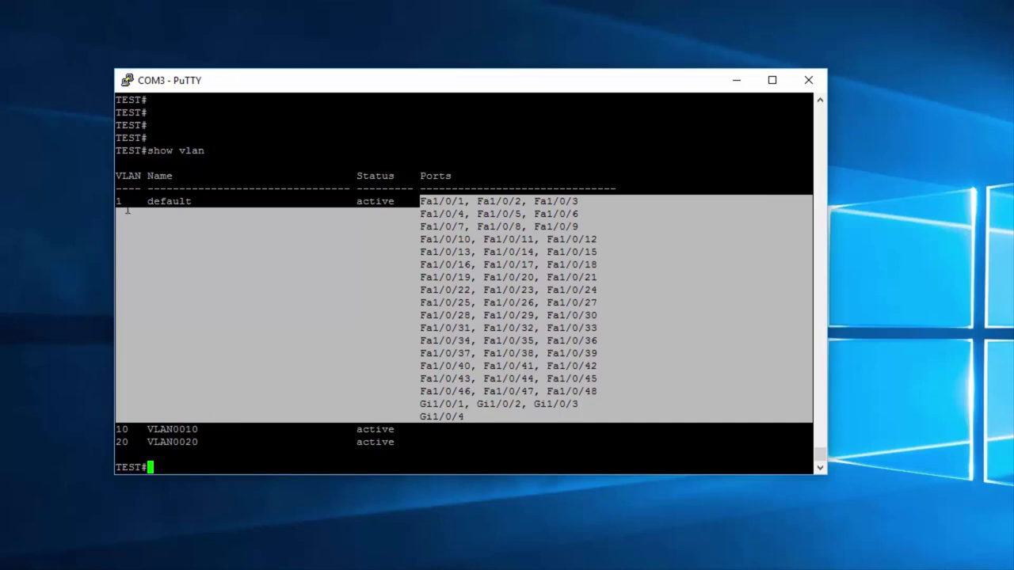
pyautogui.moveTo(129, 210); pyautogui.dragTo(122, 200)
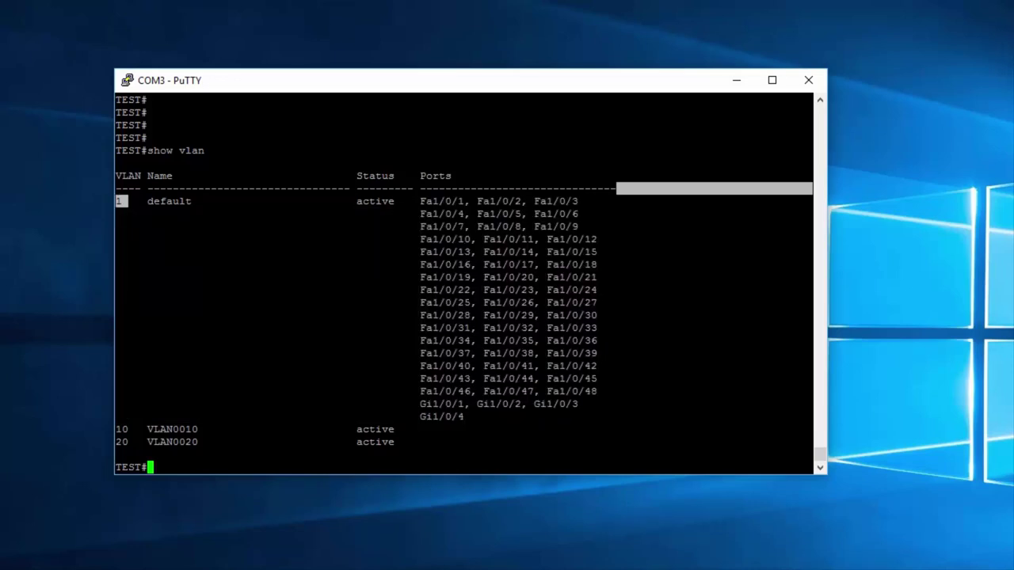
pyautogui.click(123, 202)
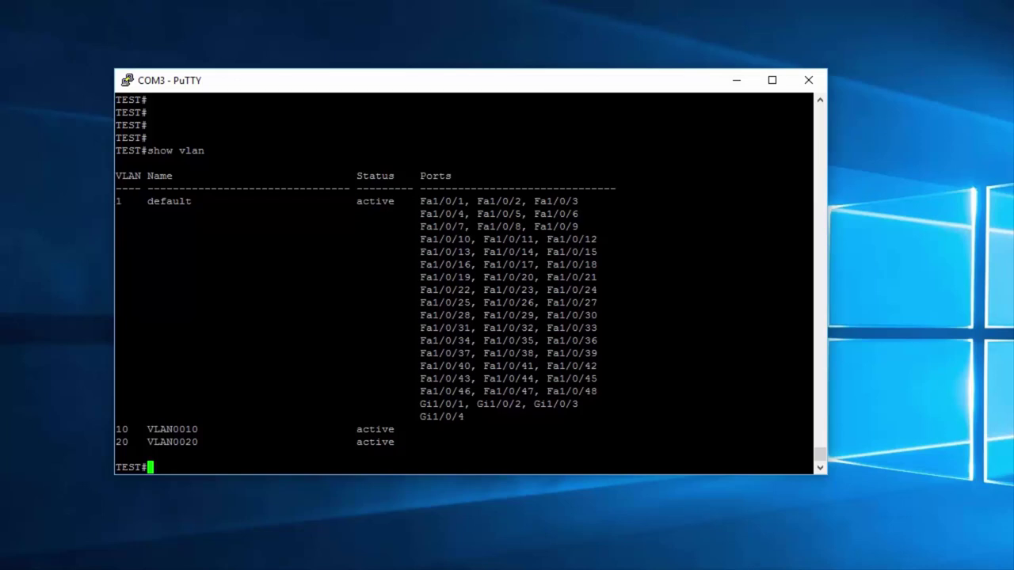
pyautogui.moveTo(554, 416); pyautogui.dragTo(415, 201)
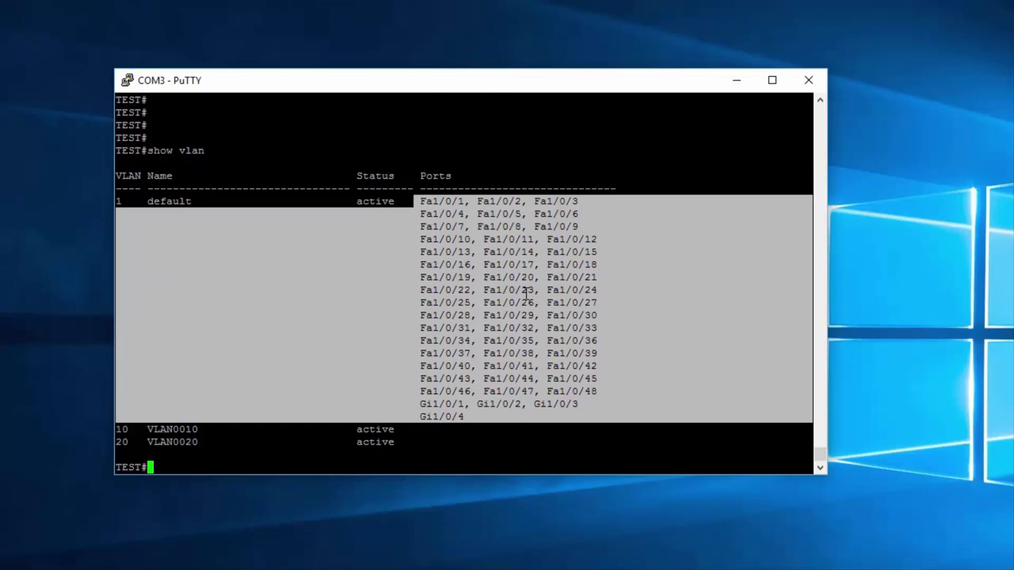
pyautogui.click(564, 339)
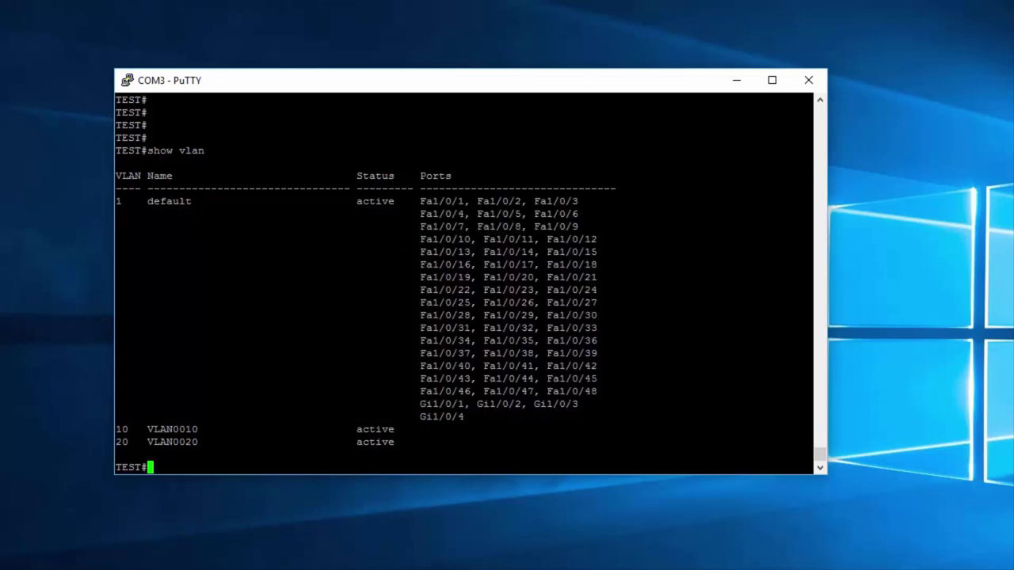
pyautogui.moveTo(564, 416); pyautogui.dragTo(412, 203)
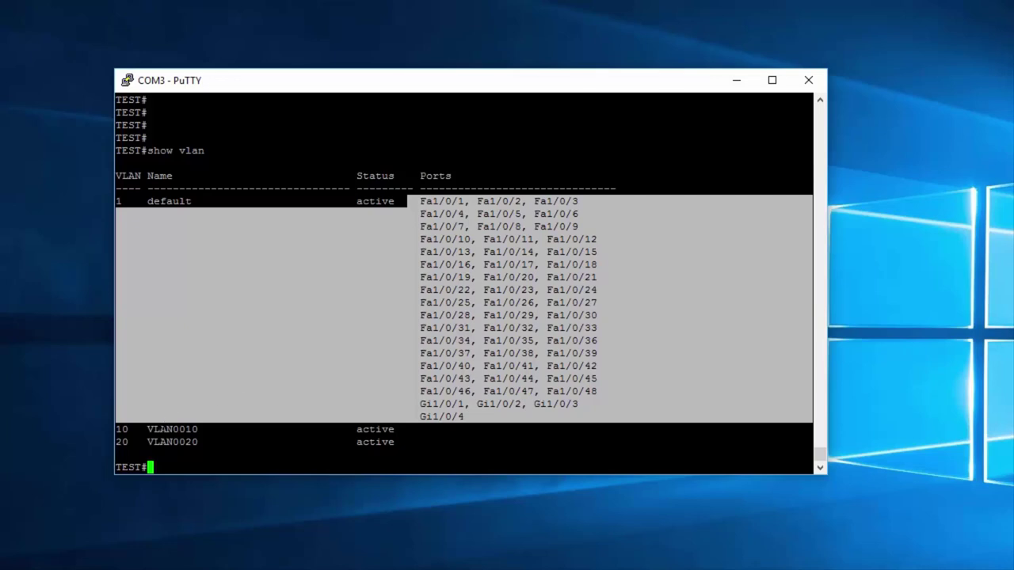
pyautogui.click(160, 423)
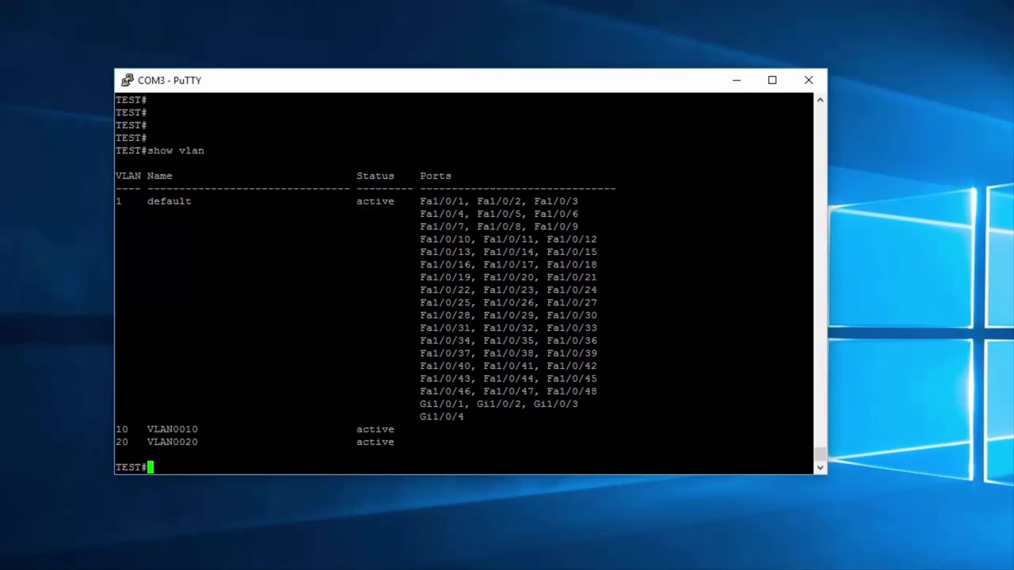
pyautogui.doubleClick(121, 430)
pyautogui.moveTo(115, 442); pyautogui.dragTo(135, 442)
pyautogui.click(135, 442)
pyautogui.moveTo(555, 442); pyautogui.dragTo(119, 429)
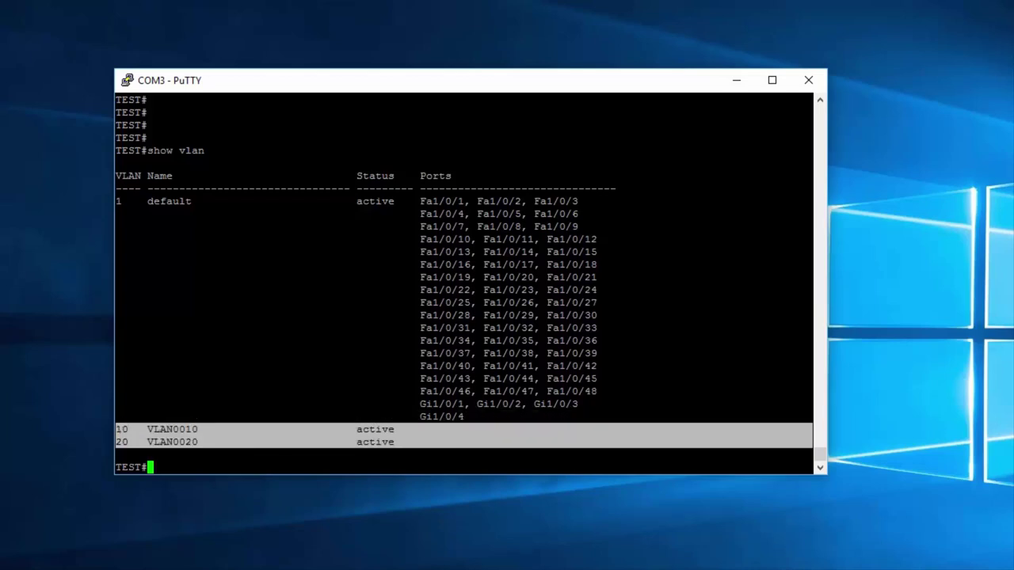
pyautogui.click(183, 470)
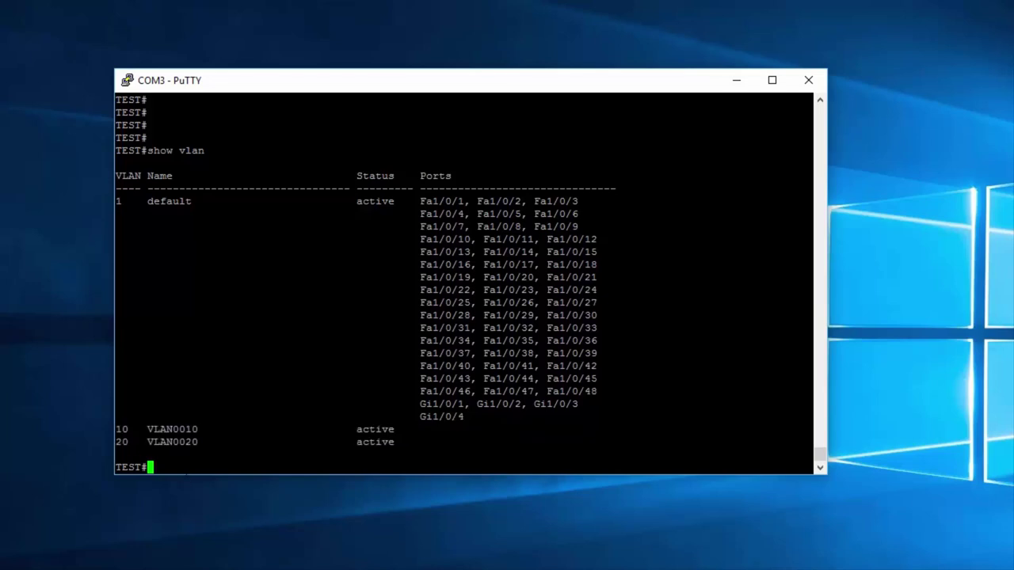
pyautogui.press('Return')
pyautogui.press('Return')
pyautogui.press('Return')
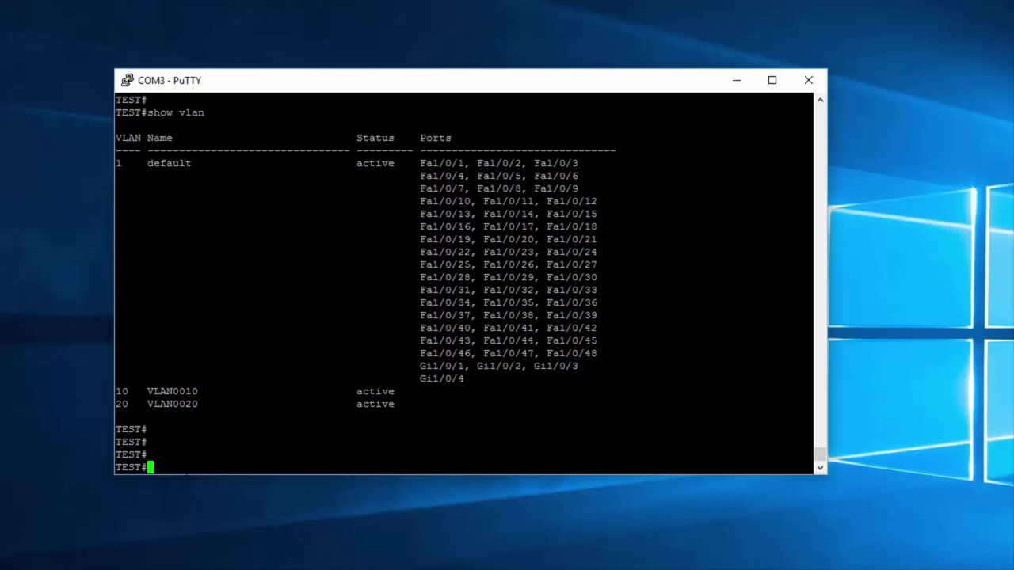
pyautogui.moveTo(800, 378); pyautogui.dragTo(420, 163)
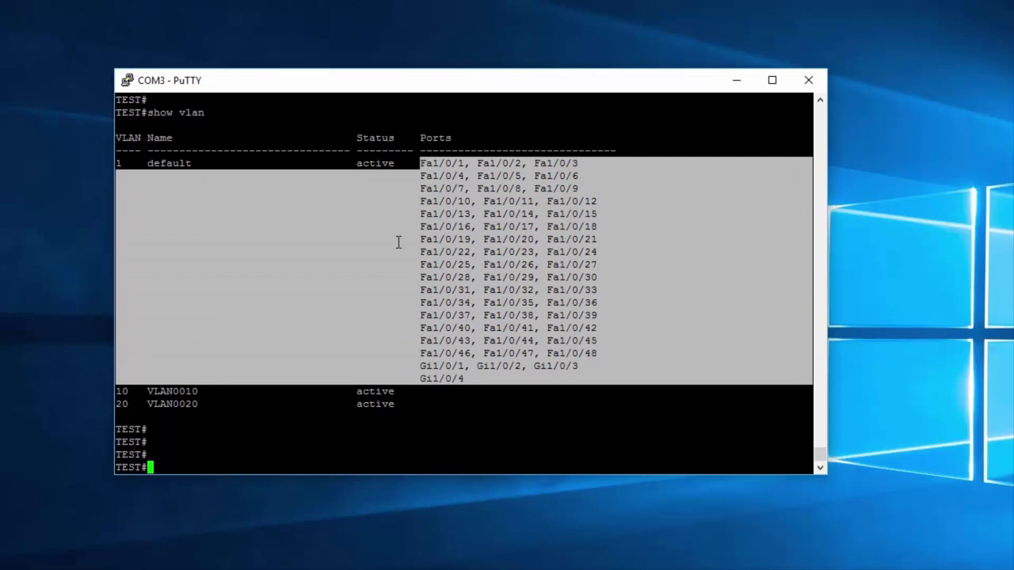
pyautogui.click(422, 189)
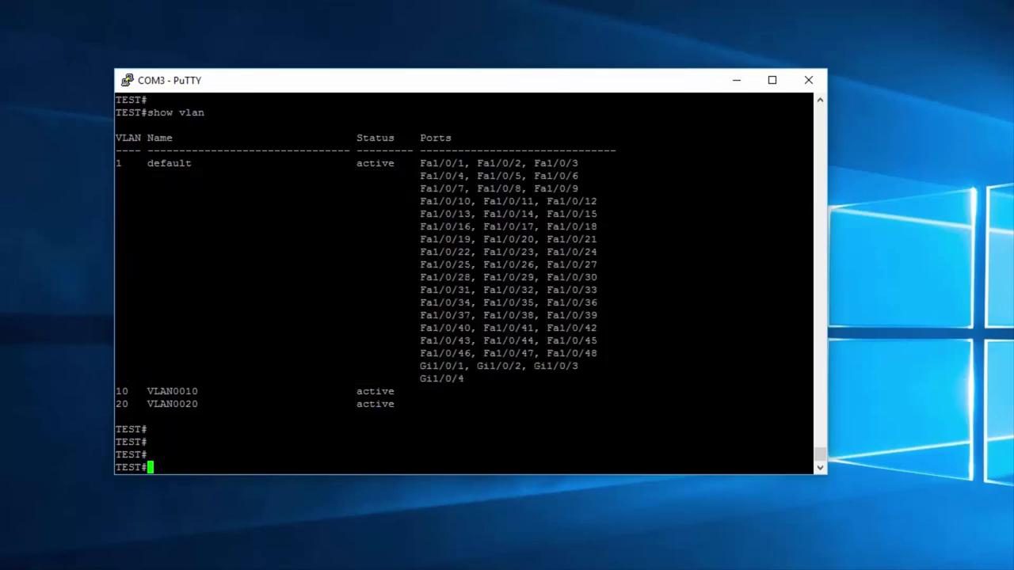
# Step: Run conf t, enter interface vlan1, and type 'ip address 192.168.100.150'
pyautogui.write('conf t')
pyautogui.press('Return')
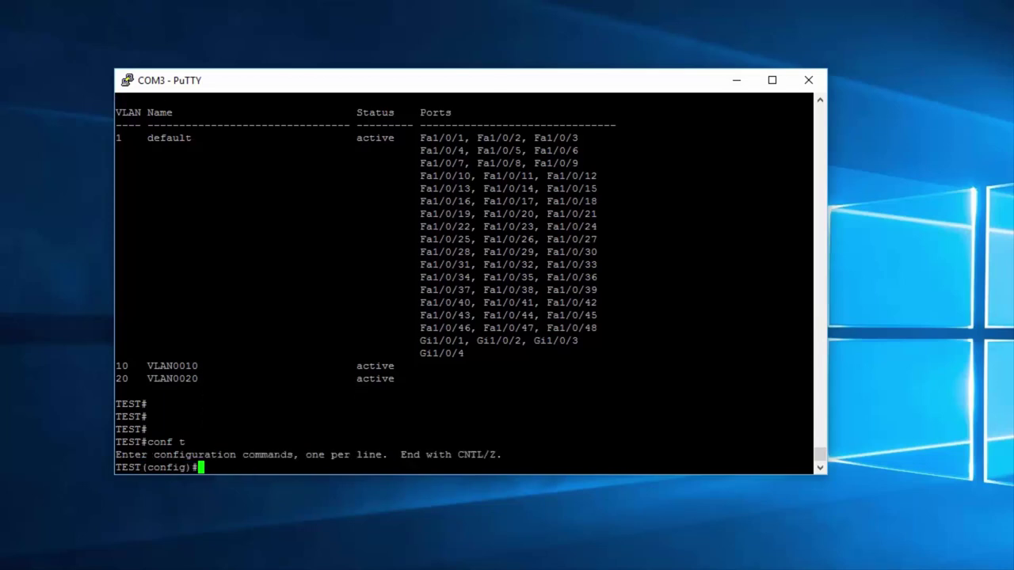
pyautogui.write('interf vlan1')
pyautogui.press('Return')
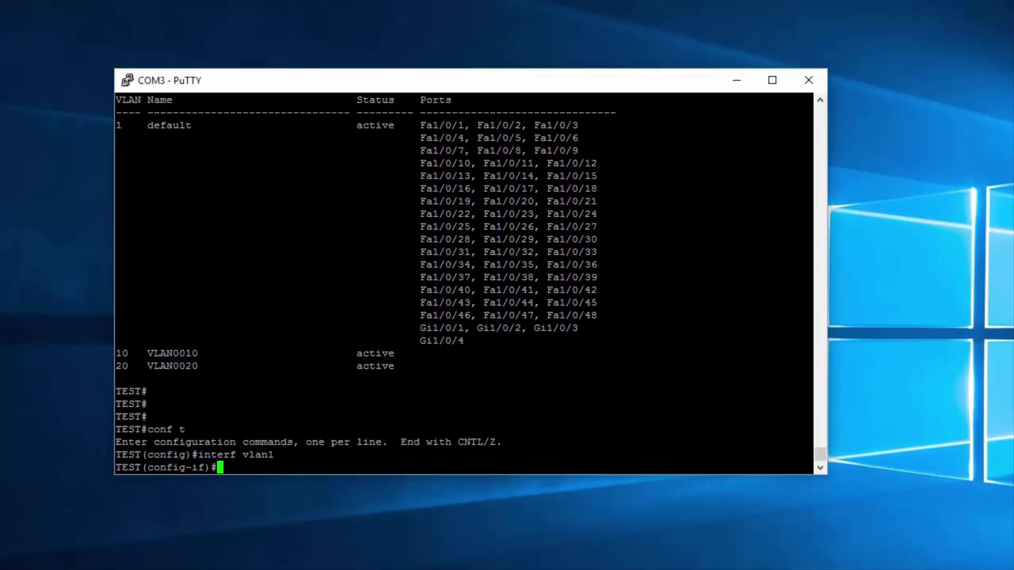
pyautogui.write('ip address ')
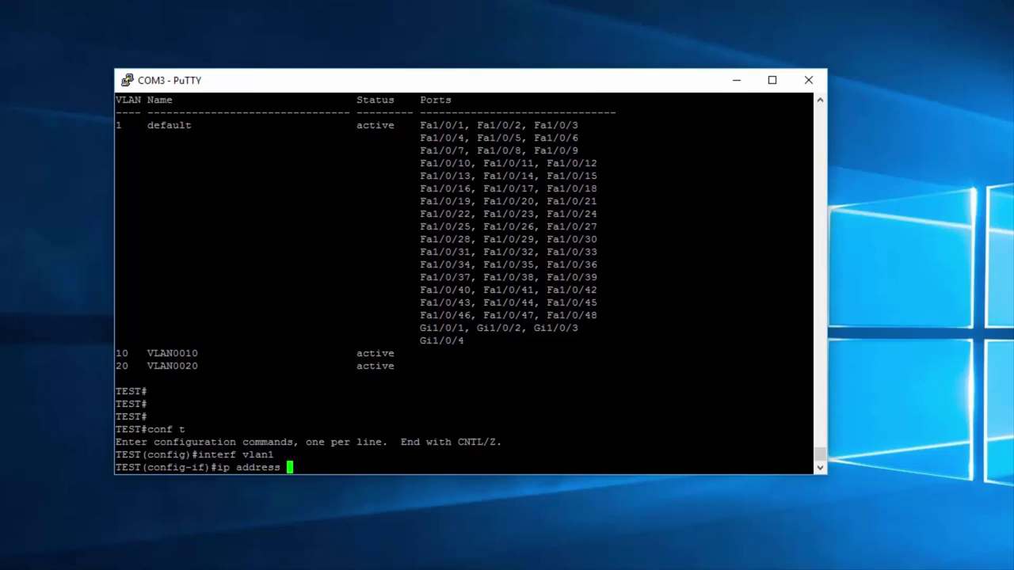
pyautogui.write('192.168.100')
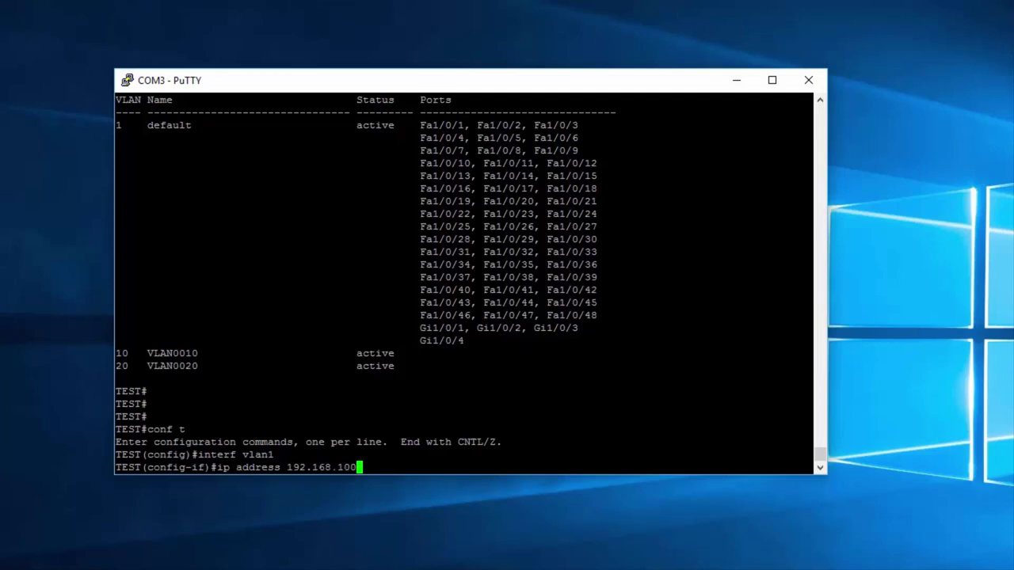
pyautogui.write('.150')
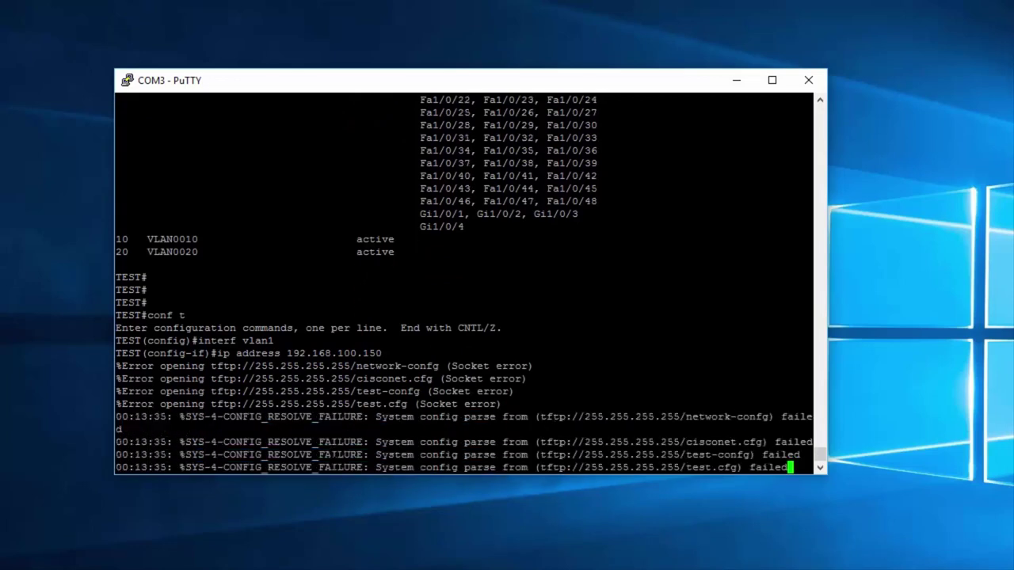
# Step: After the incomplete-command error, apply ip address 192.168.100.150 255.255.255.0 to vlan1
pyautogui.press('Return')
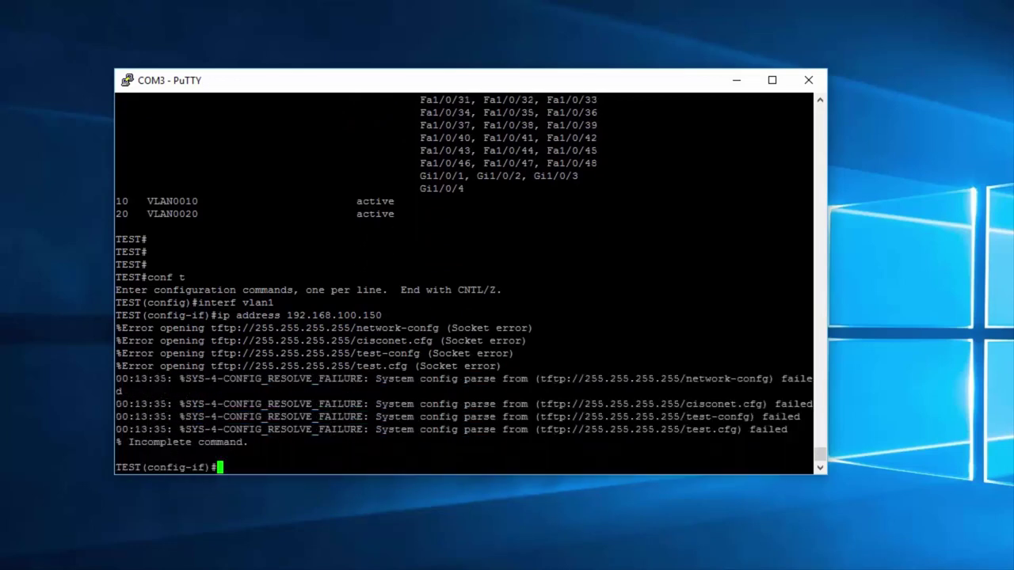
pyautogui.press('Return')
pyautogui.press('Return')
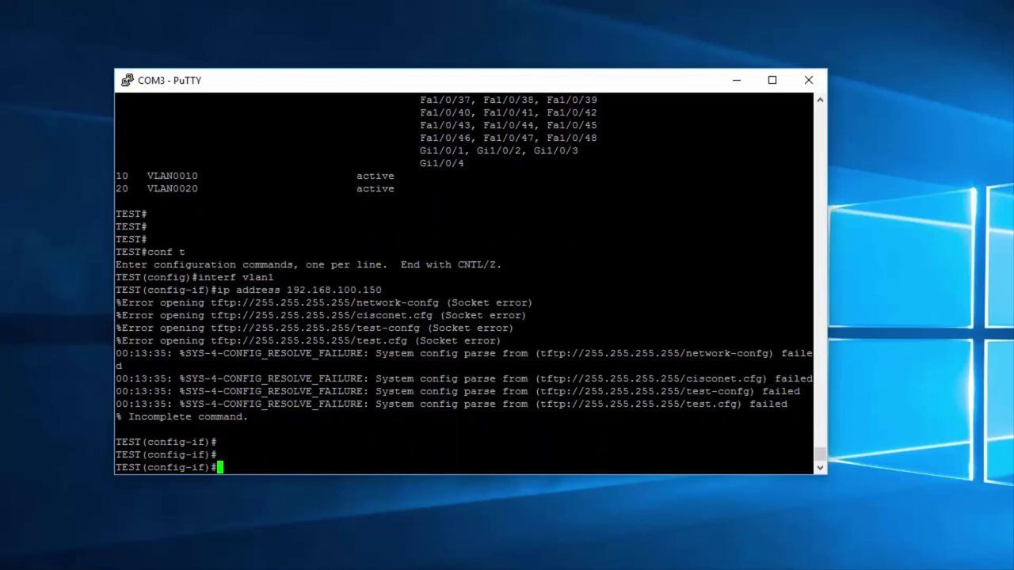
pyautogui.write('ip address ')
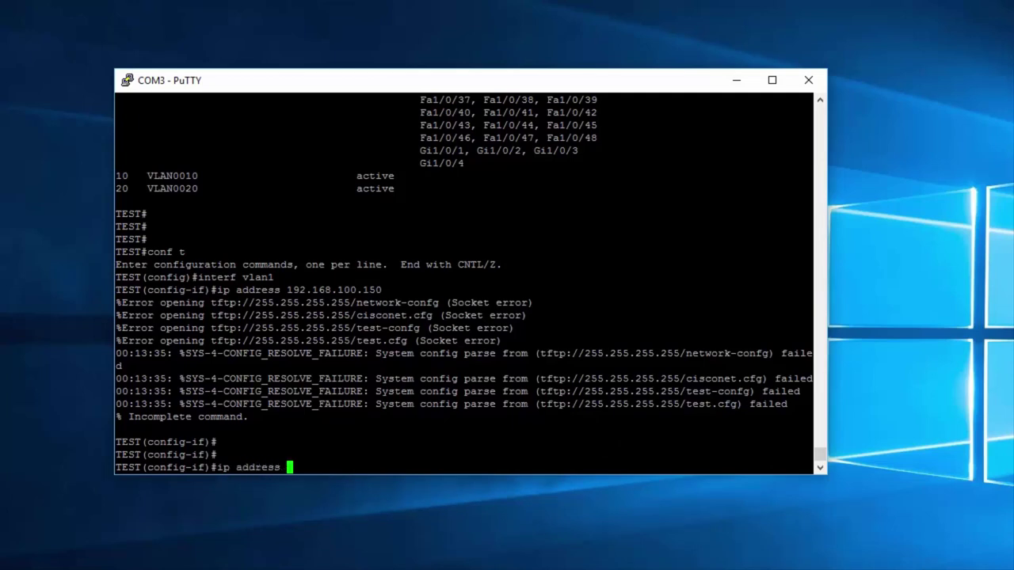
pyautogui.write('192.168.100.150')
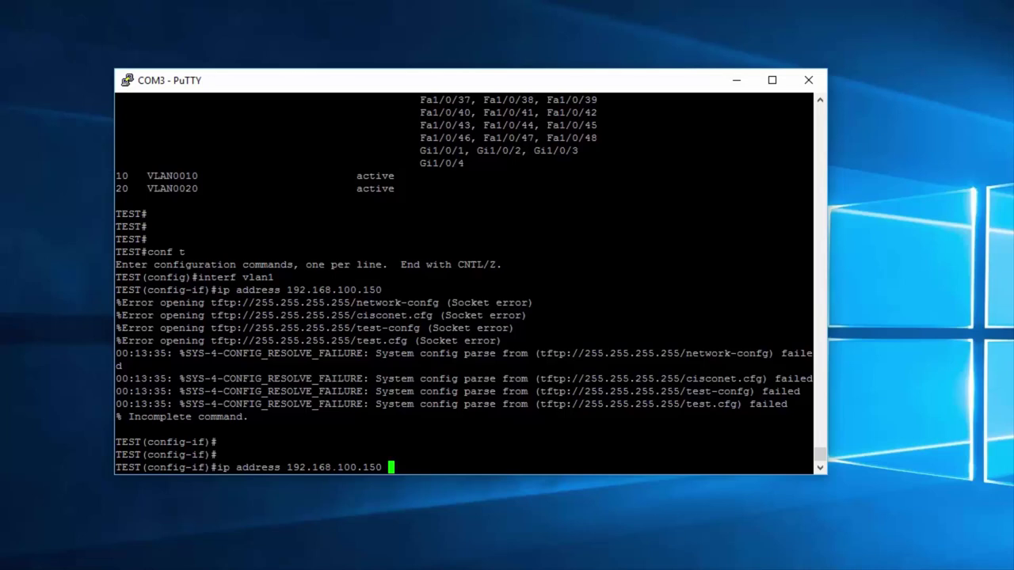
pyautogui.write('255.255.255.')
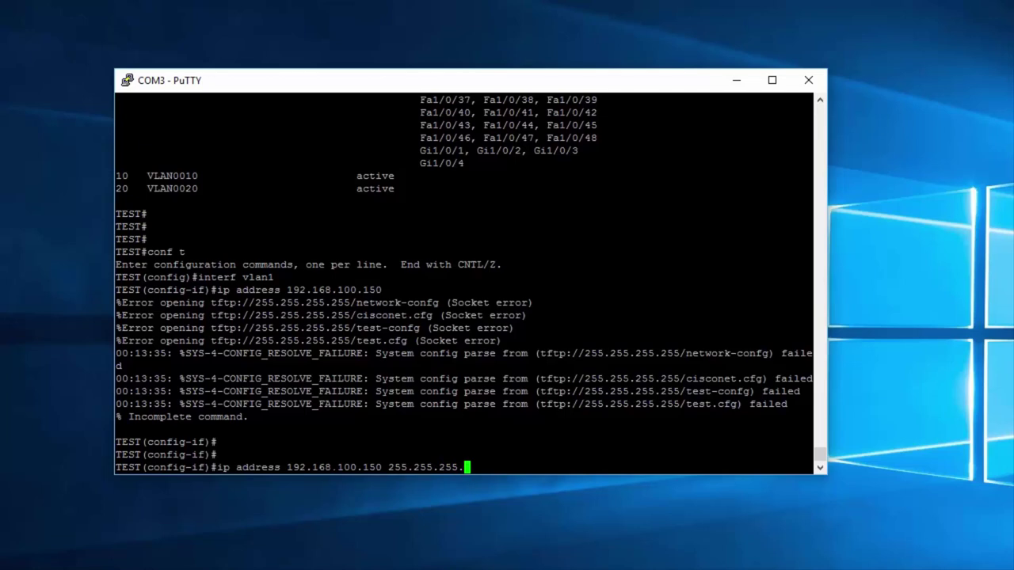
pyautogui.write('0')
pyautogui.press('Return')
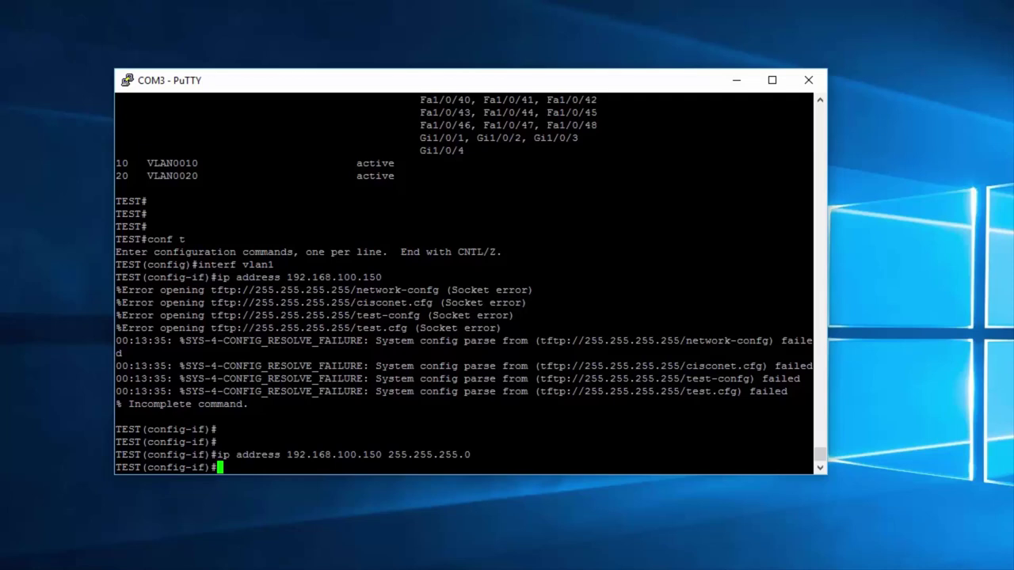
pyautogui.press('super')
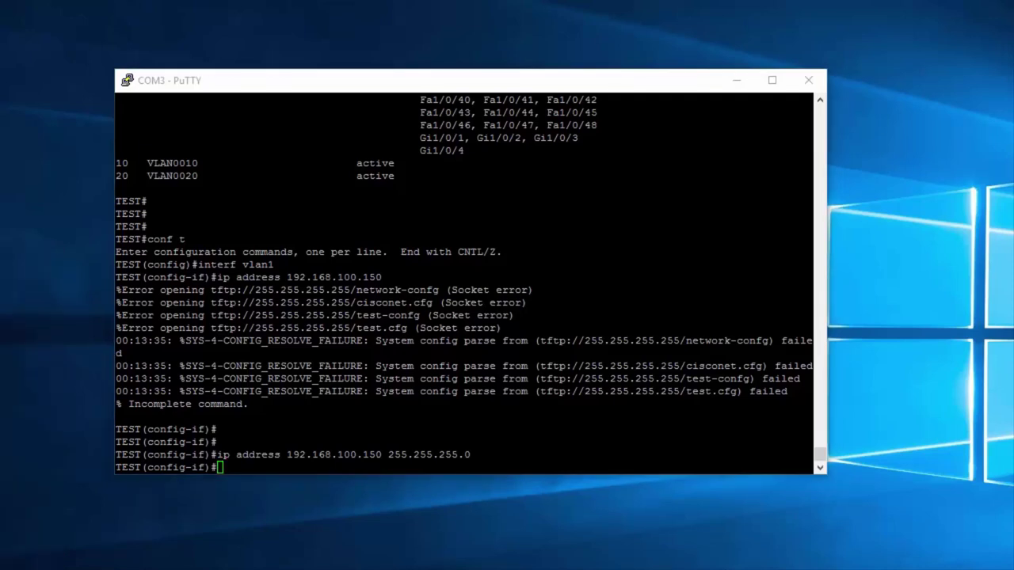
# Step: Launch Command Prompt and arrange it beside the PuTTY window
pyautogui.press('super+r')
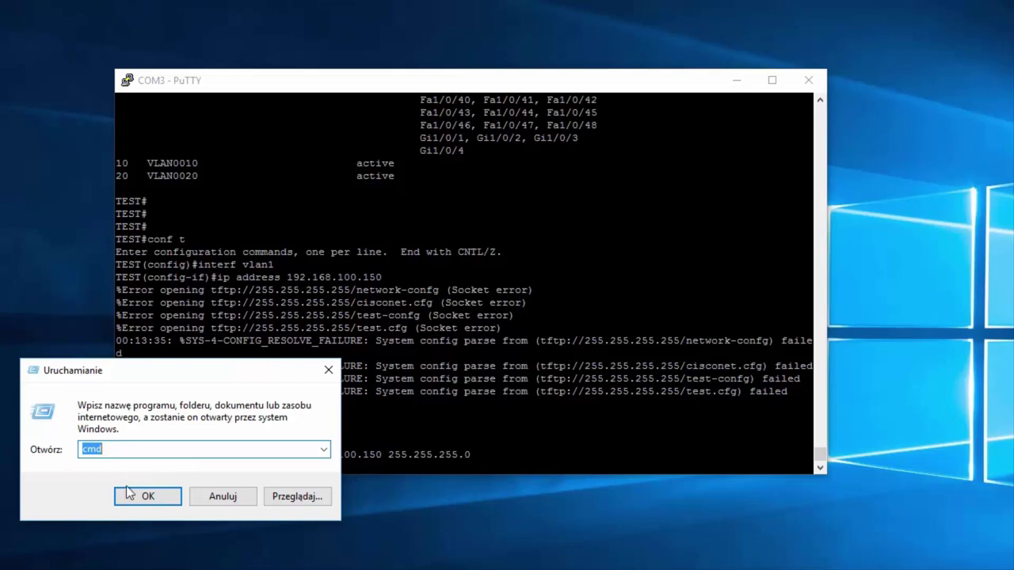
pyautogui.click(147, 497)
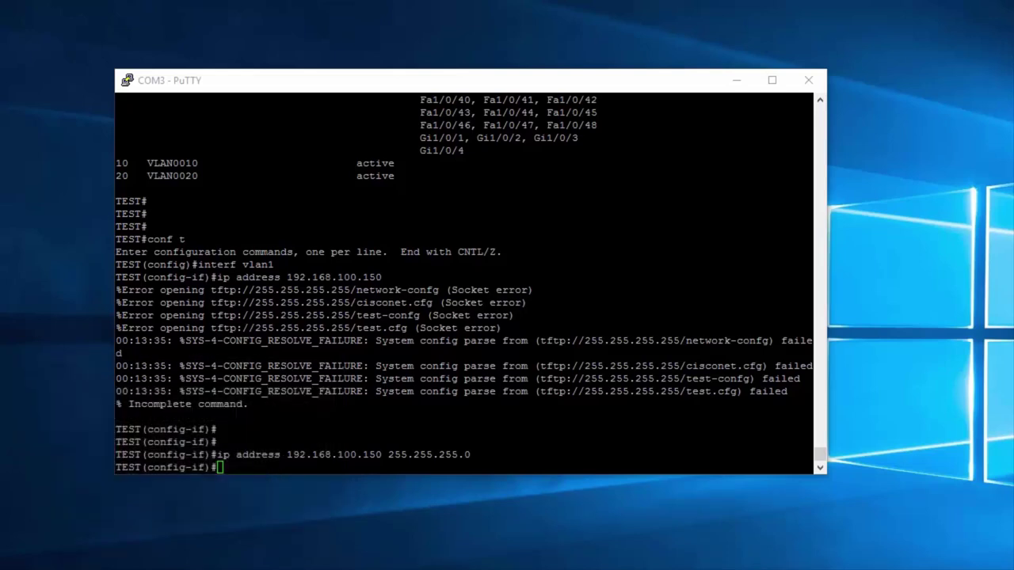
pyautogui.moveTo(283, 43); pyautogui.dragTo(857, 92)
pyautogui.moveTo(610, 86); pyautogui.dragTo(535, 82)
pyautogui.moveTo(865, 80); pyautogui.dragTo(835, 68)
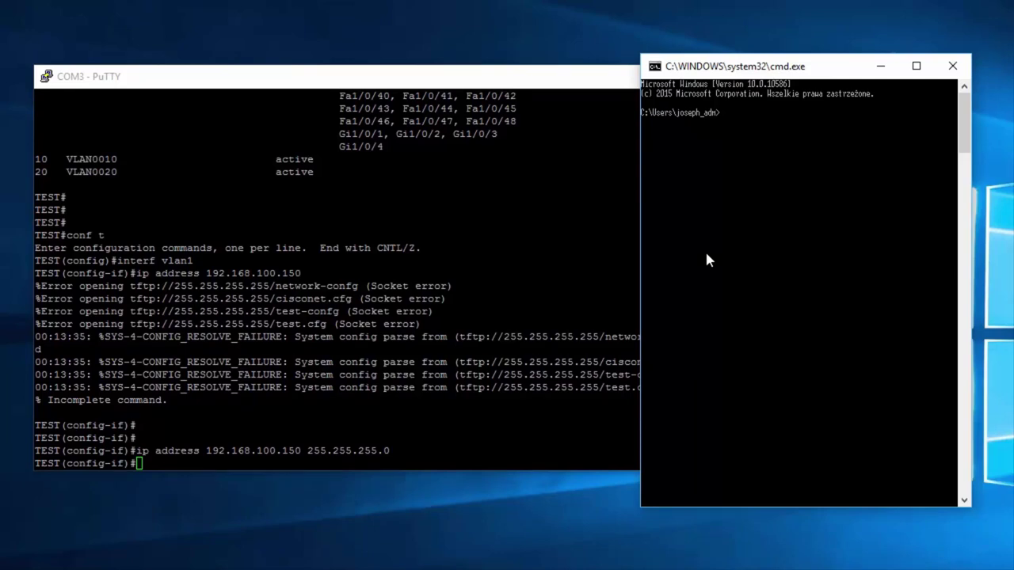
# Step: Ping 192.168.100.150 from the PC's Command Prompt
pyautogui.write('ping 192.168.11')
pyautogui.press('BackSpace')
pyautogui.write('00.150')
pyautogui.press('Return')
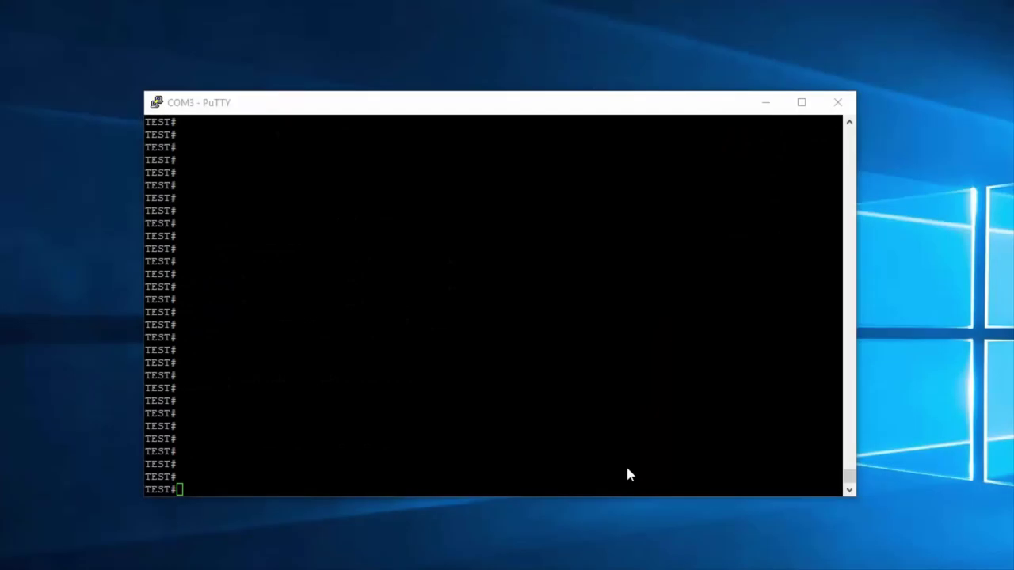
# Step: Ping 192.168.100.107 from the switch console, succeeding 5/5
pyautogui.click(627, 473)
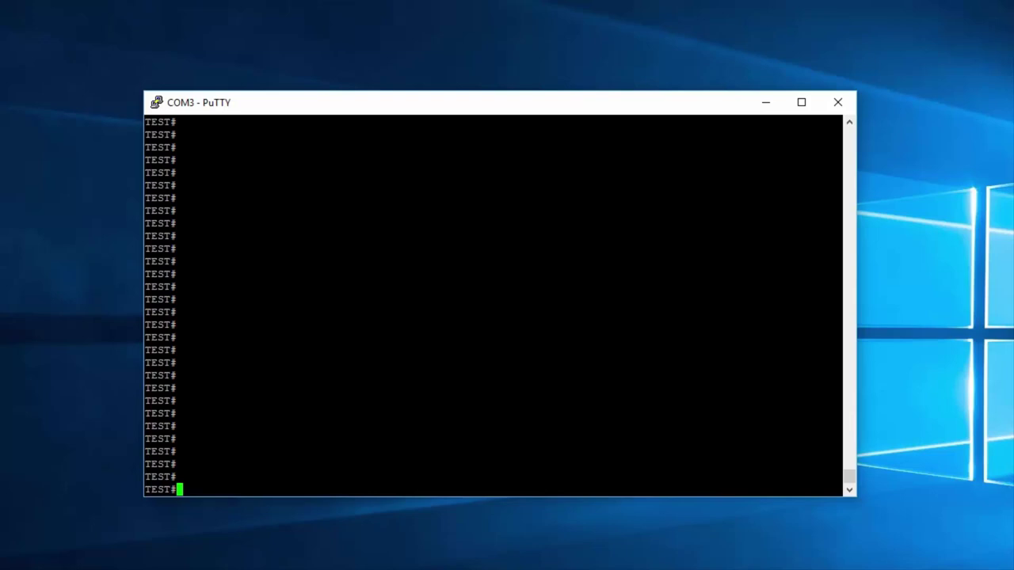
pyautogui.write('ping 192.168.100.107')
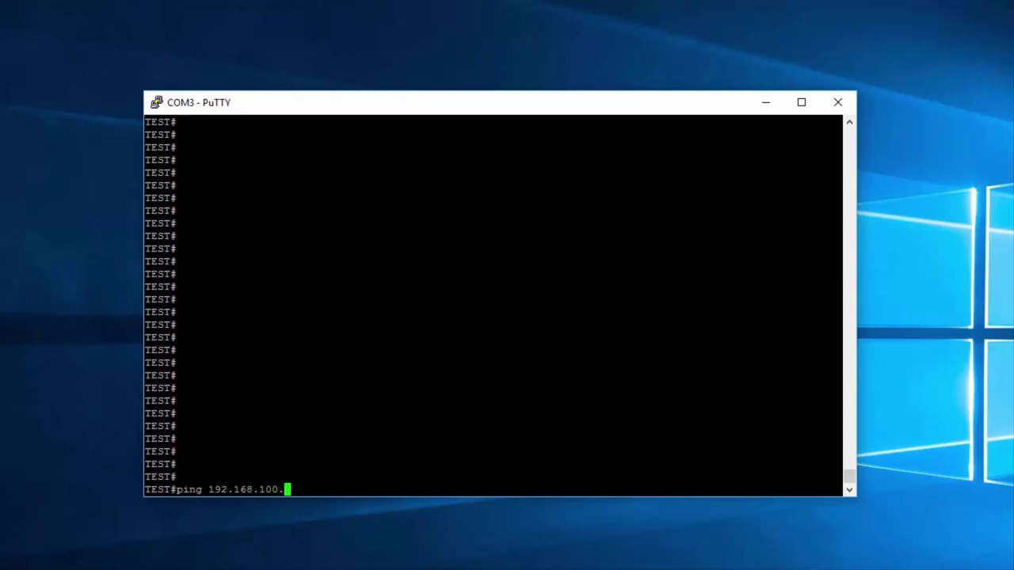
pyautogui.press('Return')
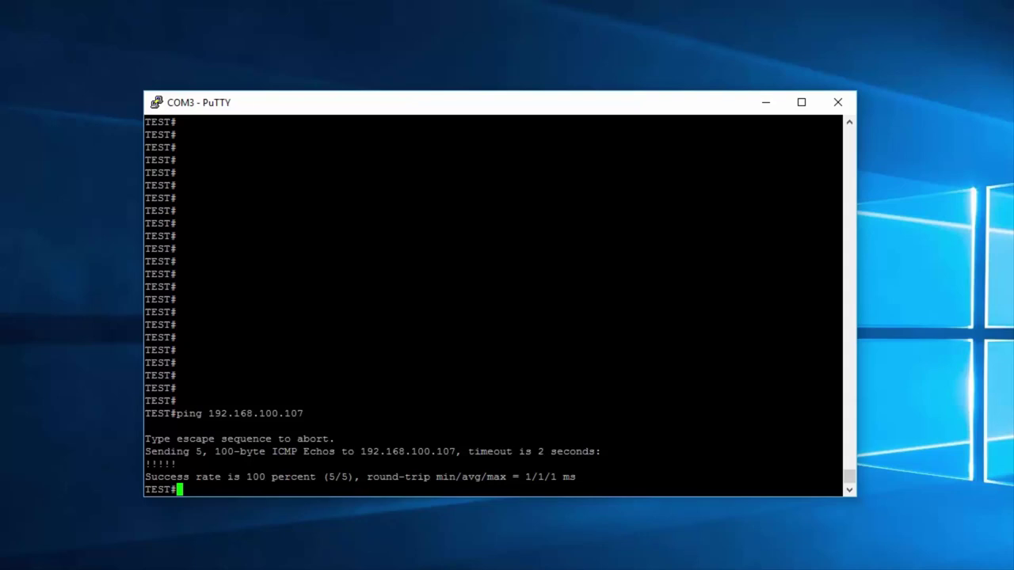
pyautogui.press('Return')
pyautogui.press('Return')
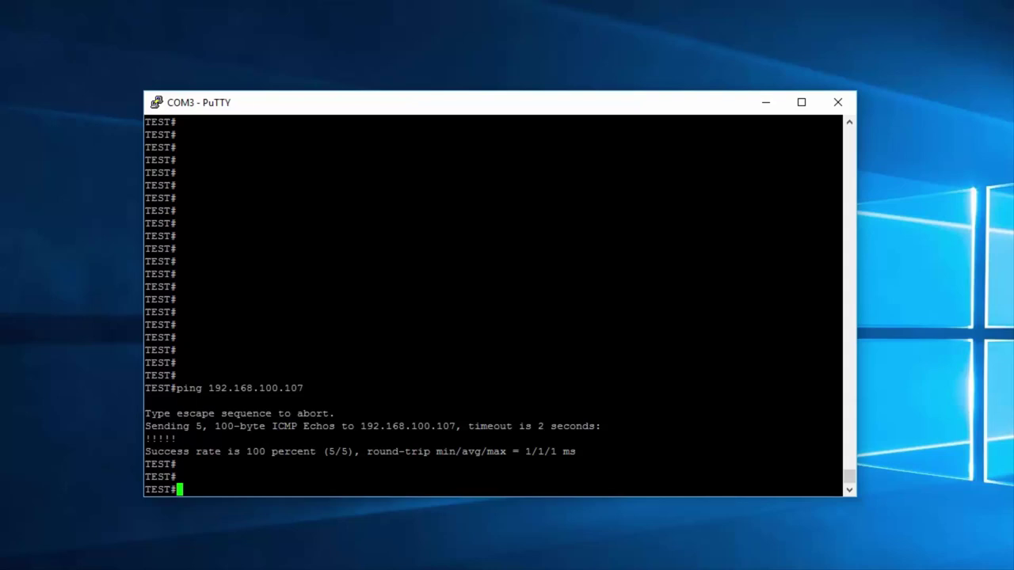
# Step: Ping 4.2.2.2 from the switch, which fails with 0 percent success
pyautogui.write('ping 4.2.2.2')
pyautogui.press('Return')
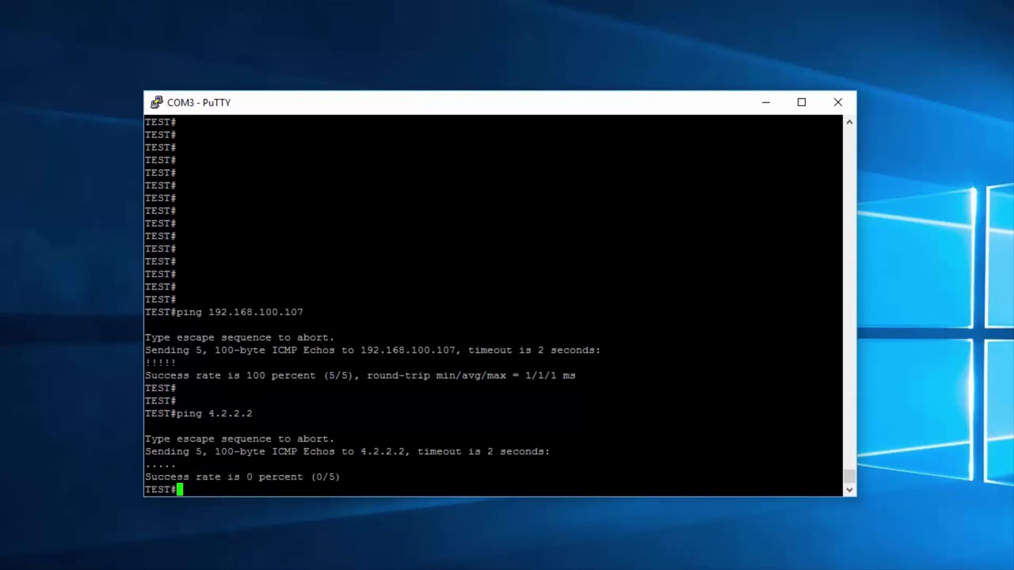
pyautogui.press('Return')
pyautogui.press('Return')
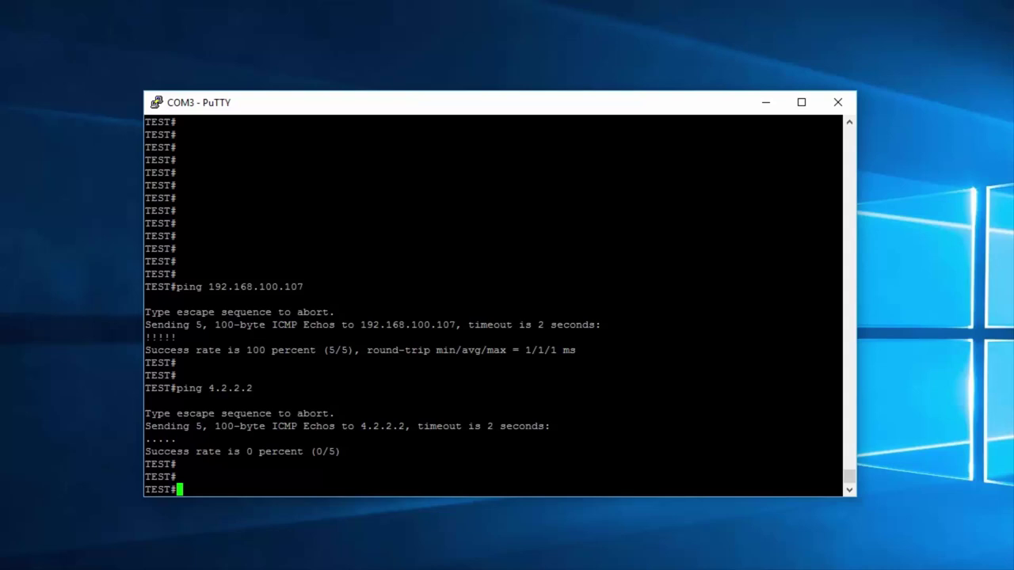
# Step: In configuration mode, set ip default-gateway 192.168.100.1
pyautogui.write('conf t')
pyautogui.press('Return')
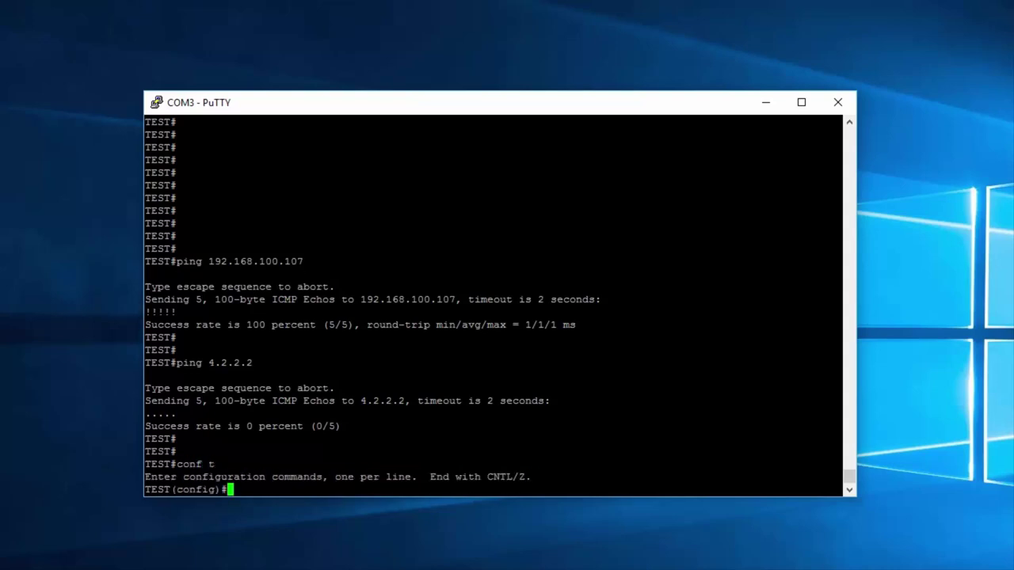
pyautogui.write('ip def')
pyautogui.press('Tab')
pyautogui.write('ault-g')
pyautogui.write('te')
pyautogui.press('Tab')
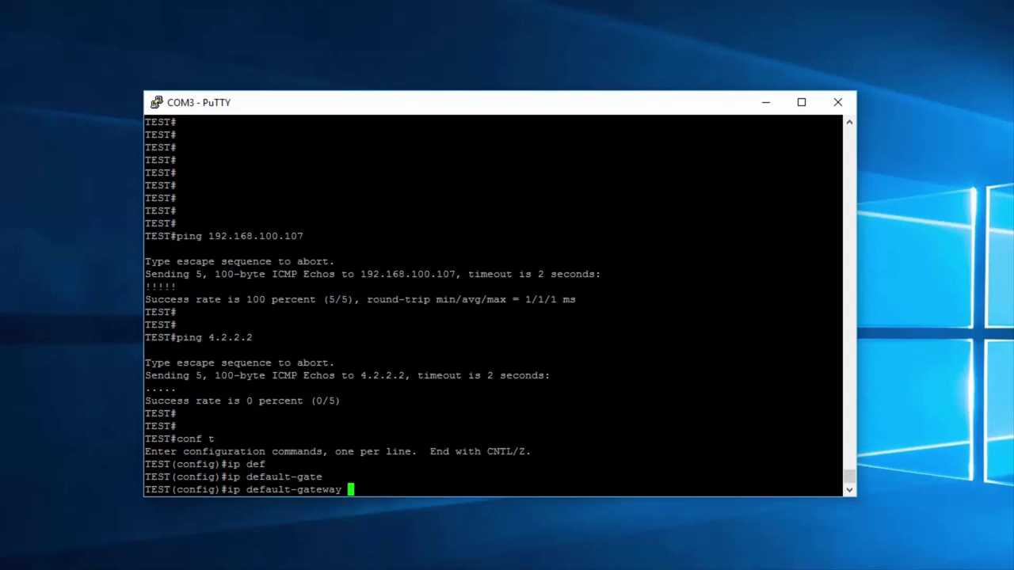
pyautogui.write('192.168.100.1')
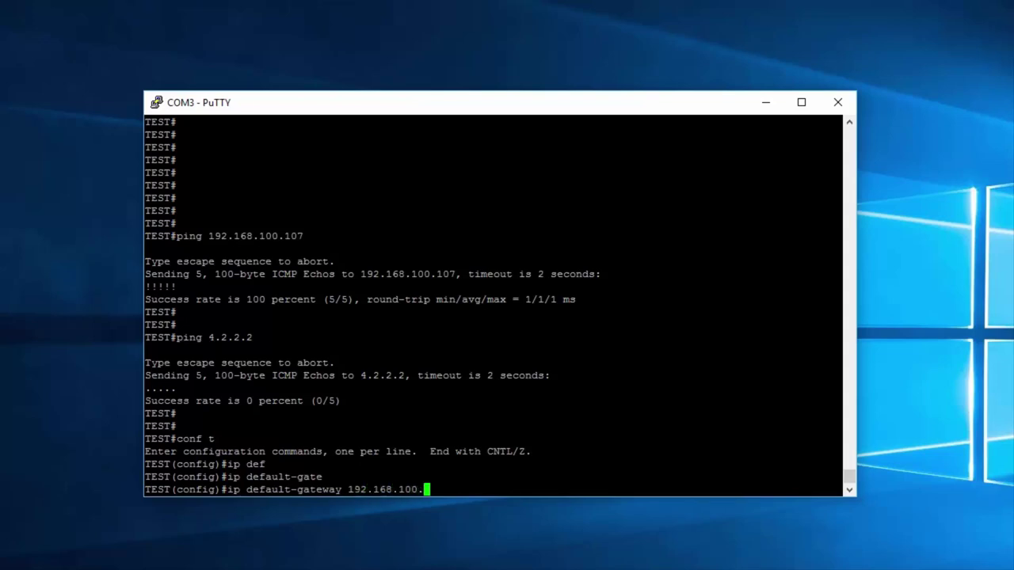
pyautogui.press('Return')
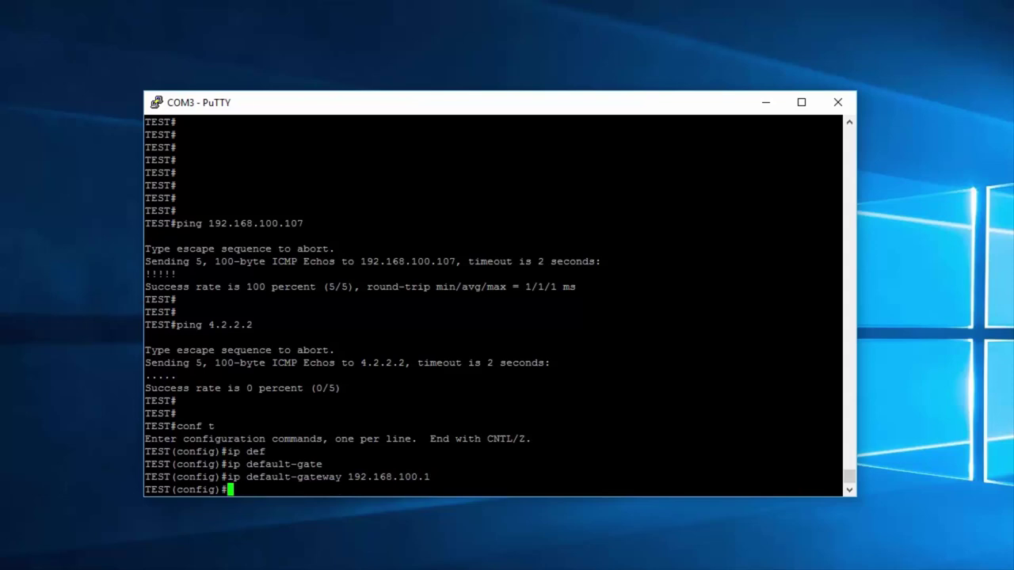
# Step: Run 'do ping 4.2.2.2' from configuration mode, now succeeding 5/5
pyautogui.press('Return')
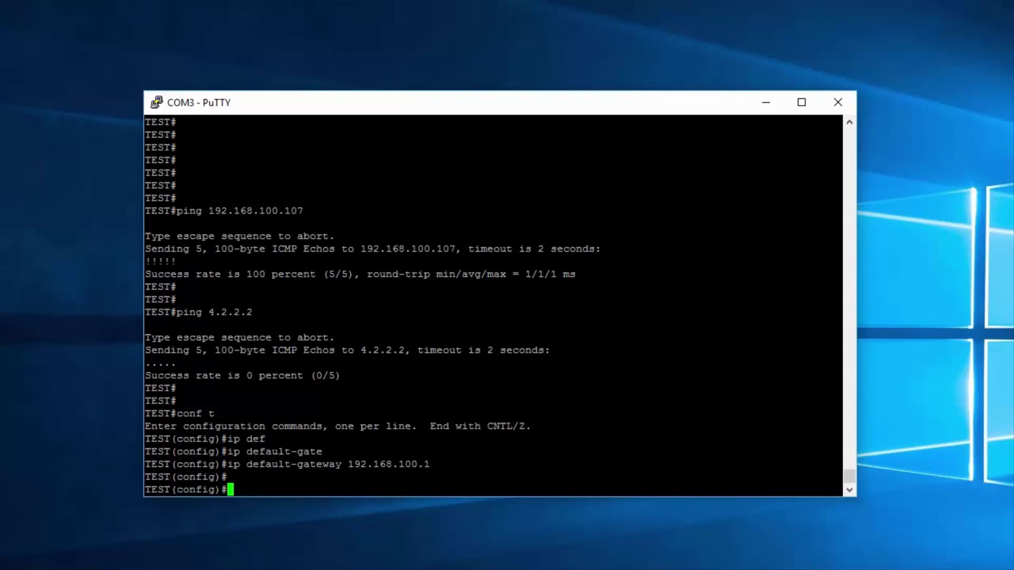
pyautogui.write('do ping 4.2.2.')
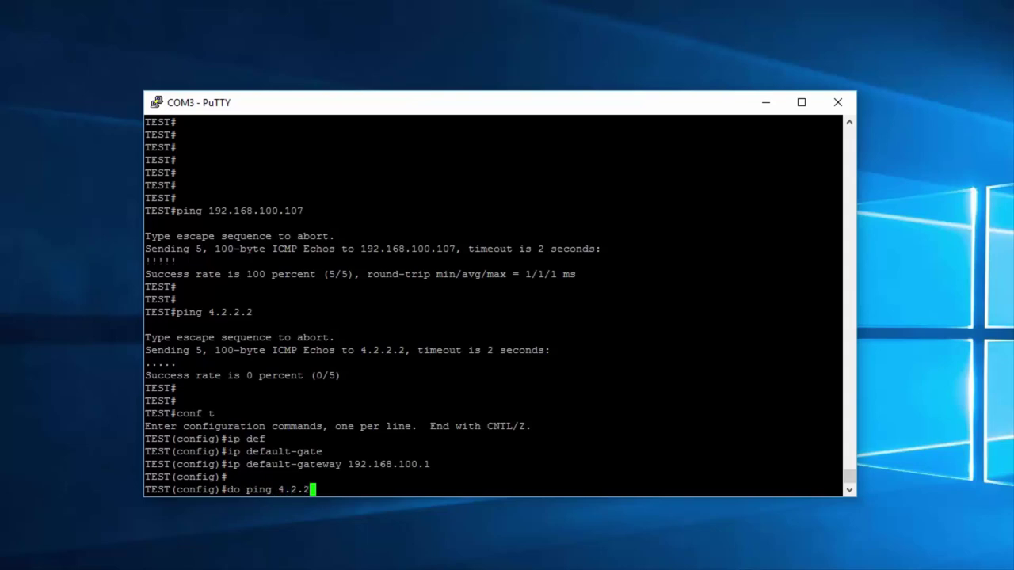
pyautogui.write('2')
pyautogui.press('Return')
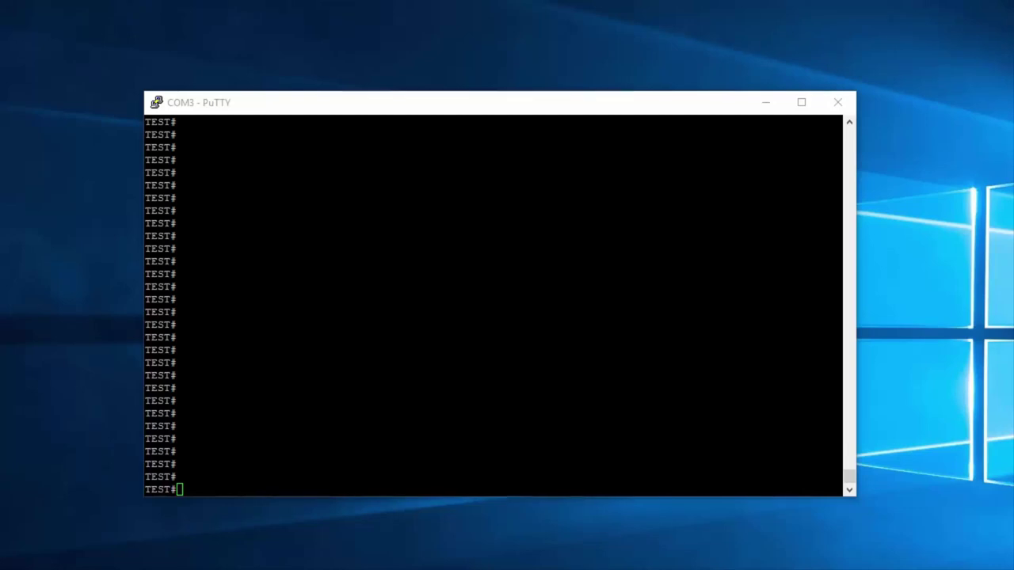
# Step: Run show arp and highlight the 192.168.100.1 (442b.0397.a47c) and 192.168.100.107 entries
pyautogui.click(505, 495)
pyautogui.write('show arp')
pyautogui.press('Return')
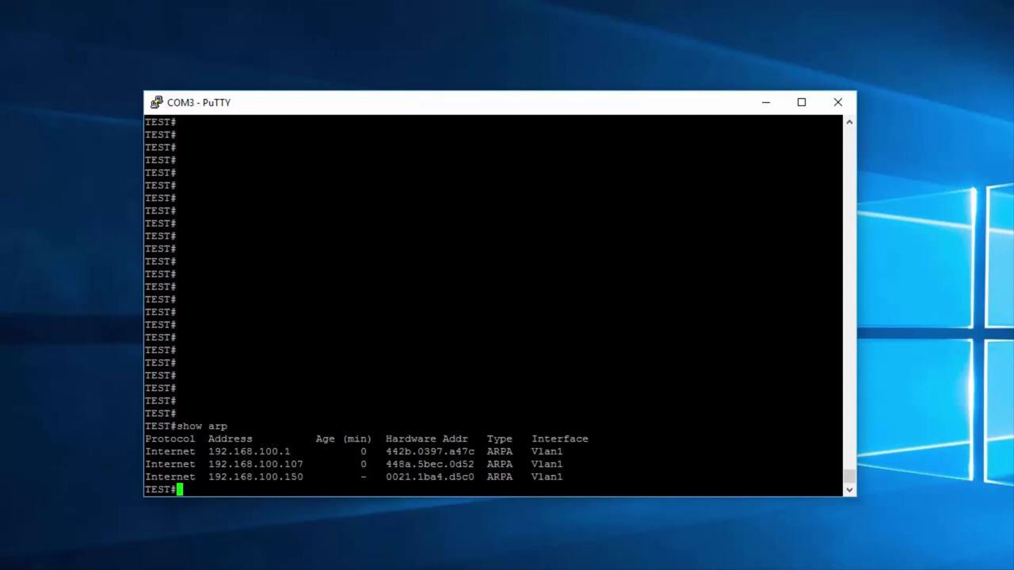
pyautogui.moveTo(297, 451); pyautogui.dragTo(208, 451)
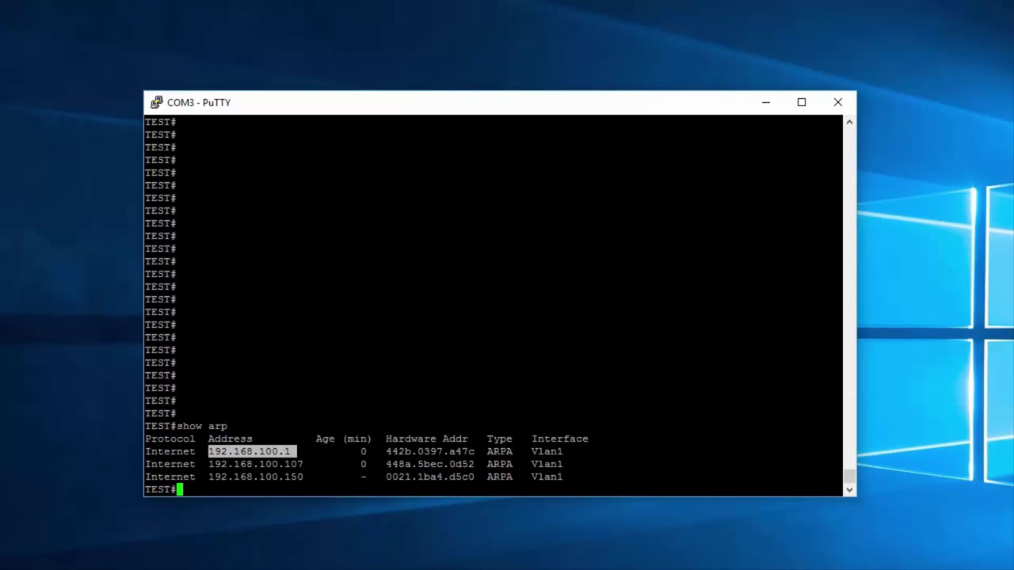
pyautogui.moveTo(380, 452); pyautogui.dragTo(475, 451)
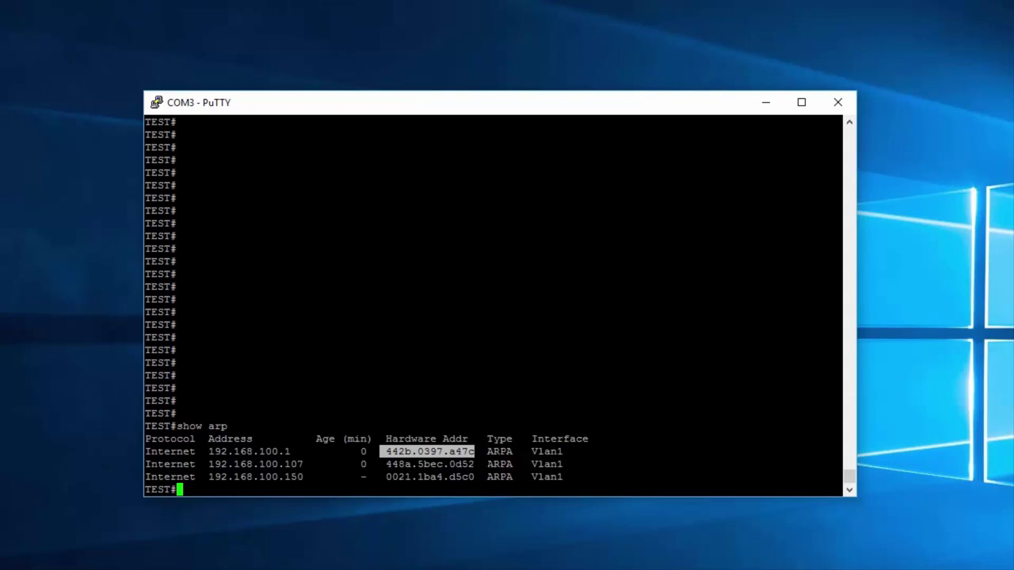
pyautogui.moveTo(315, 464); pyautogui.dragTo(210, 464)
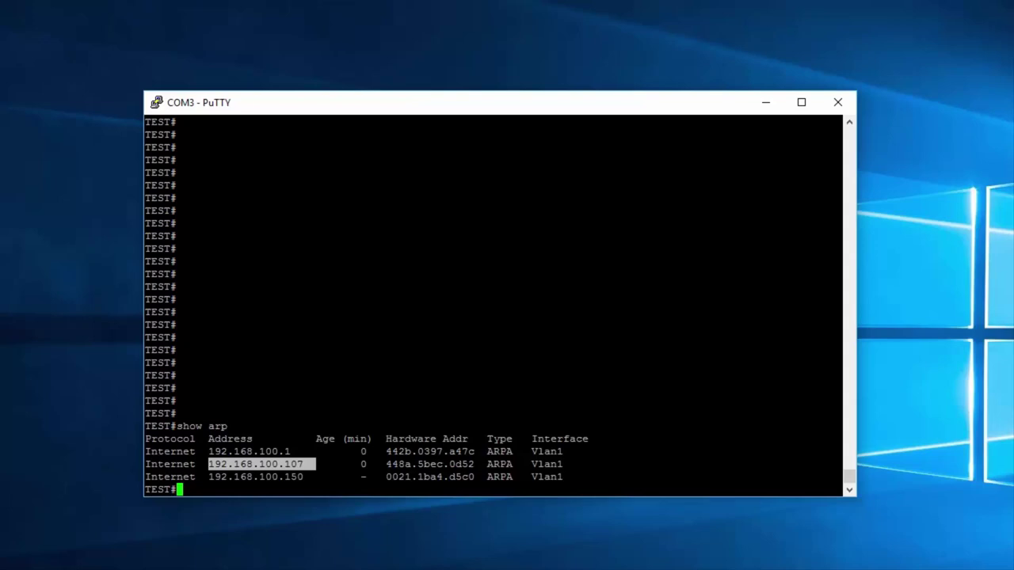
pyautogui.click(314, 467)
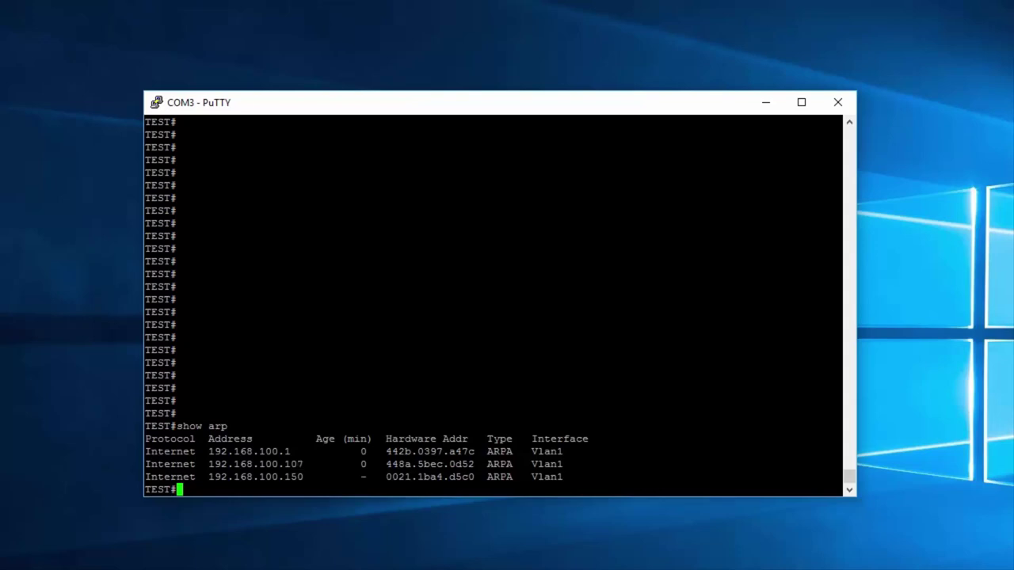
pyautogui.press('Return')
pyautogui.press('Return')
pyautogui.press('Return')
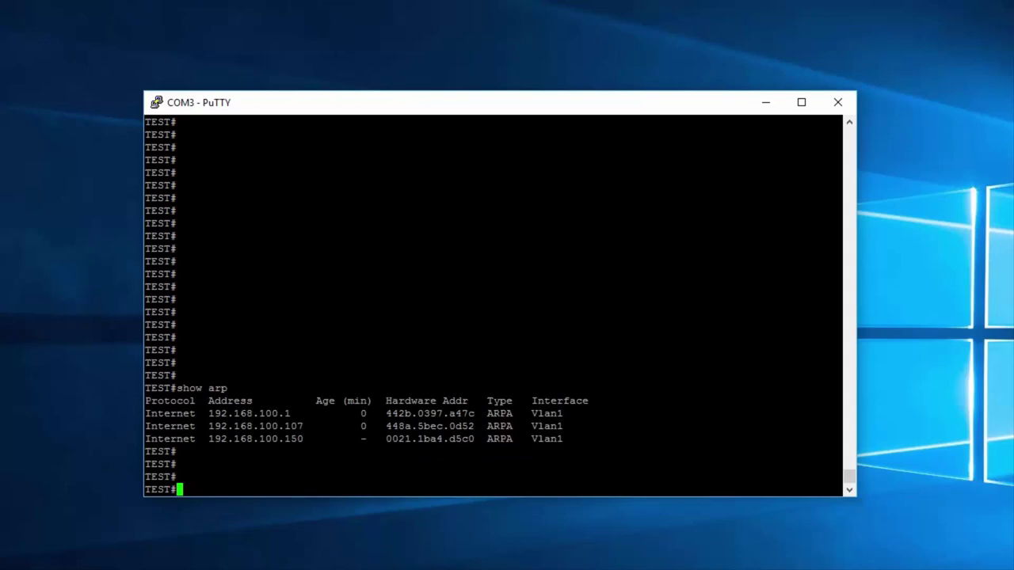
# Step: Run clear arp, then show arp, leaving only 192.168.100.150 in the table
pyautogui.write('clear arp')
pyautogui.press('Return')
pyautogui.press('Return')
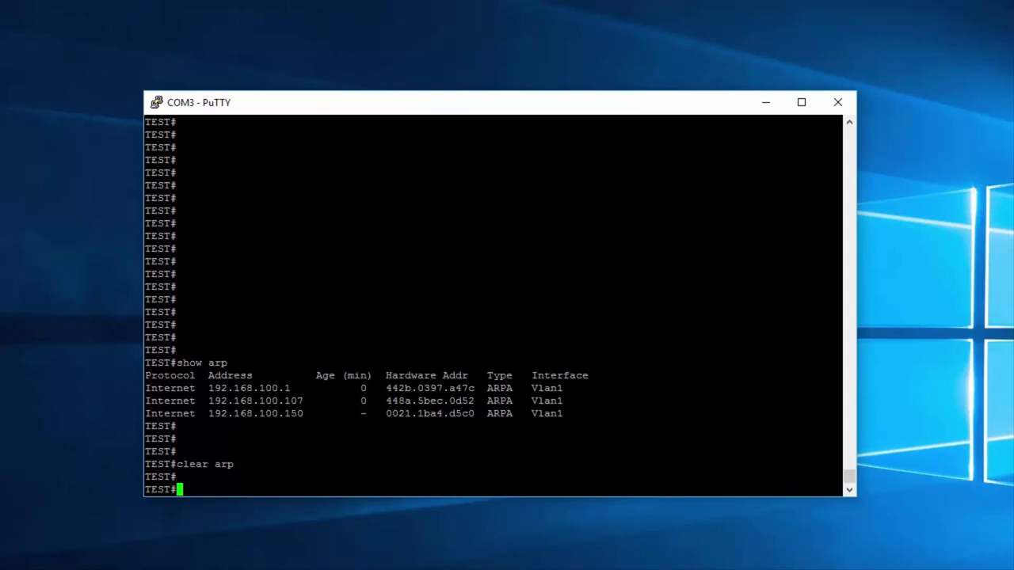
pyautogui.write('show arp')
pyautogui.press('Return')
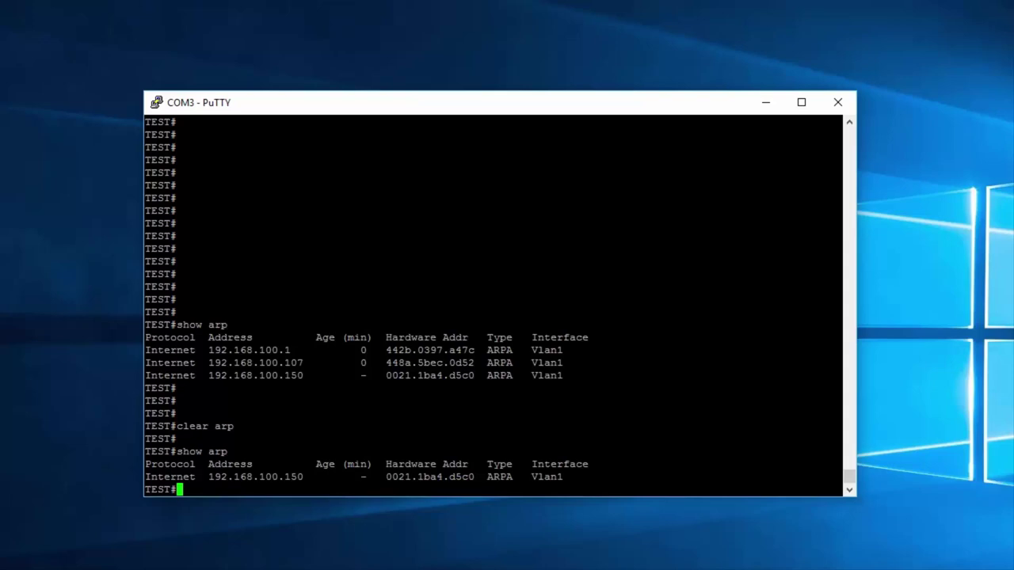
pyautogui.press('Return')
pyautogui.press('Return')
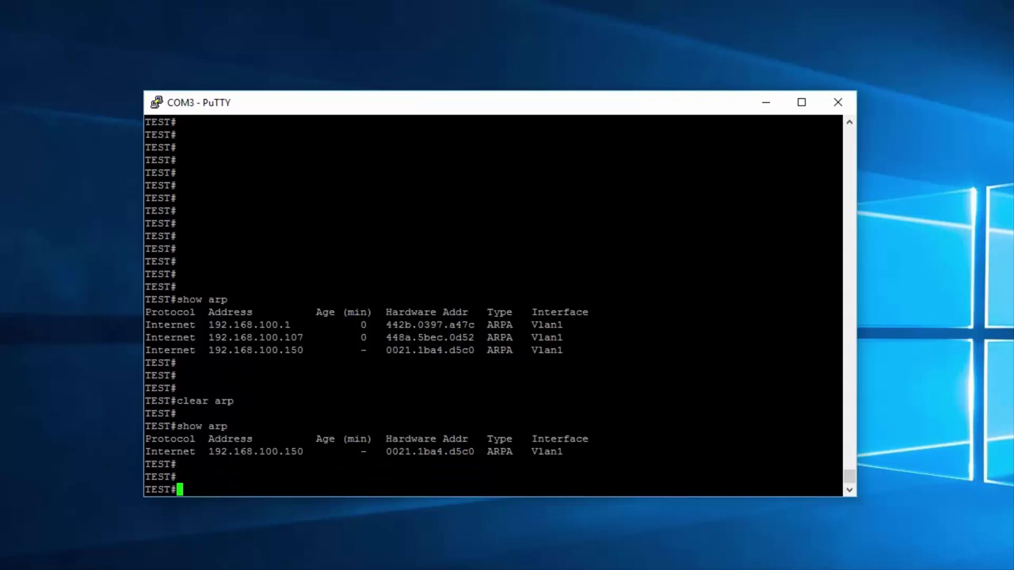
# Step: Ping 4.2.2.2, then re-run show arp and highlight the returned gateway 192.168.100.1
pyautogui.write('ping 4.2.2.2')
pyautogui.press('Return')
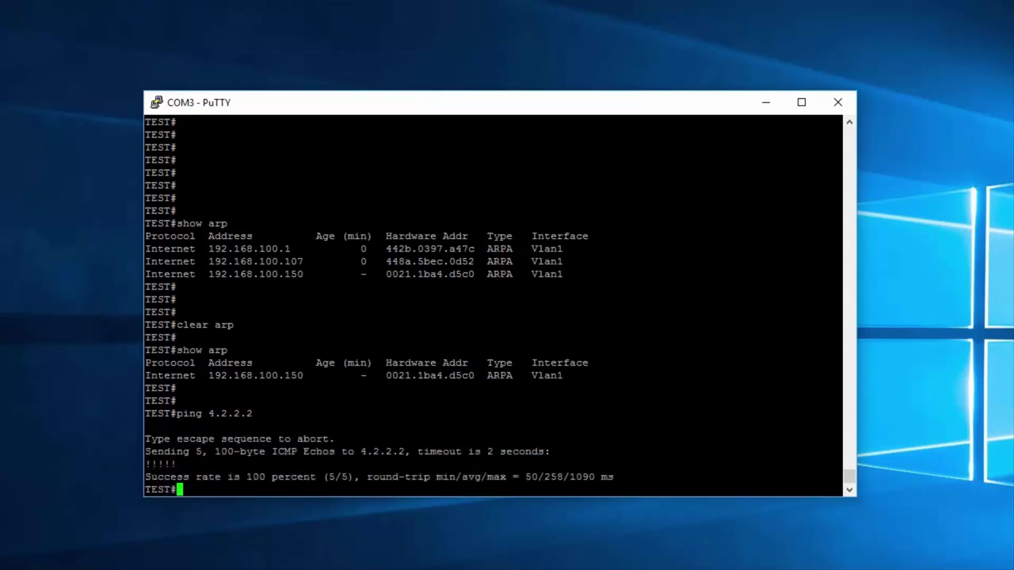
pyautogui.press('Return')
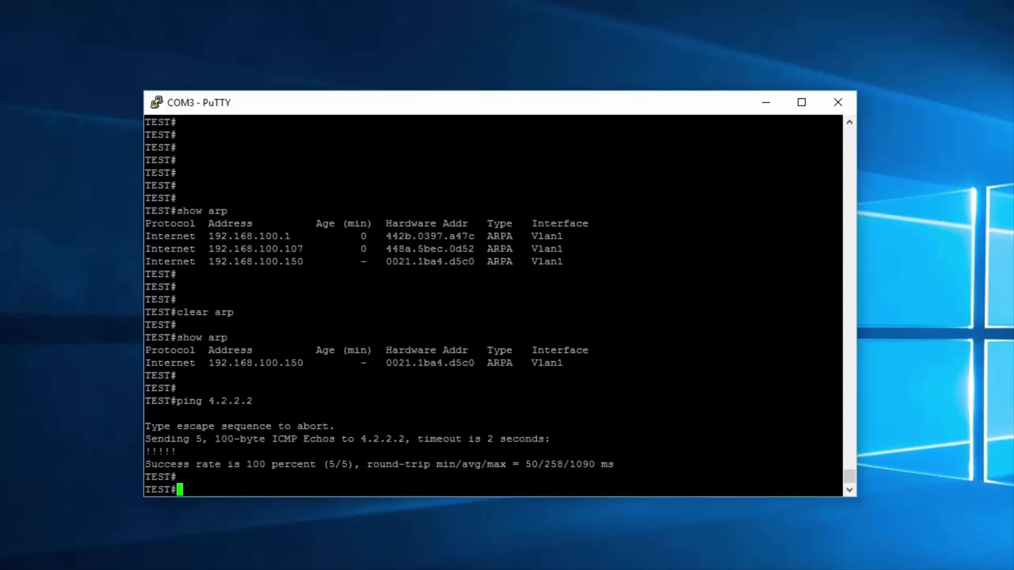
pyautogui.press('Up')
pyautogui.press('Up')
pyautogui.press('Return')
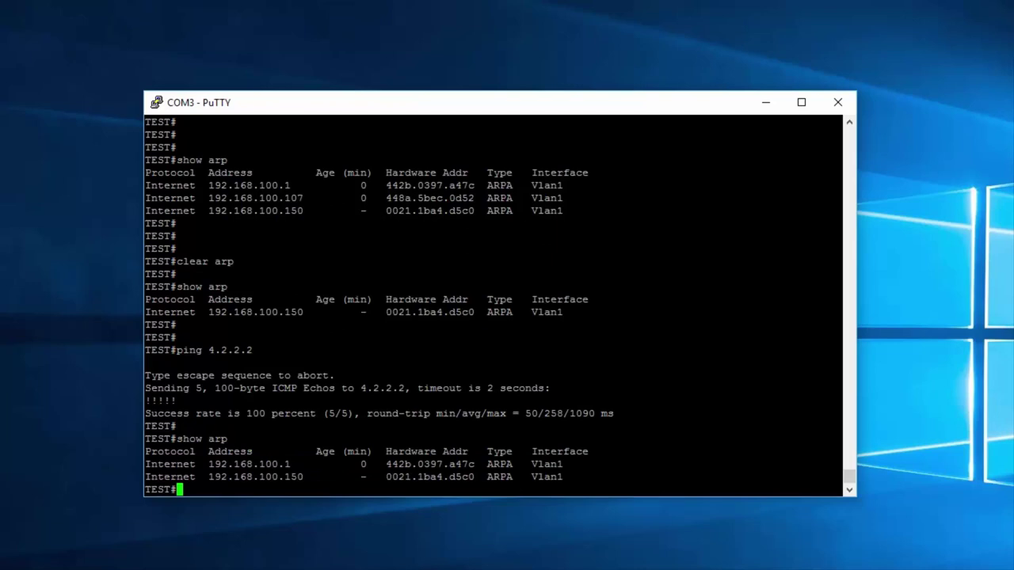
pyautogui.moveTo(202, 464); pyautogui.dragTo(296, 464)
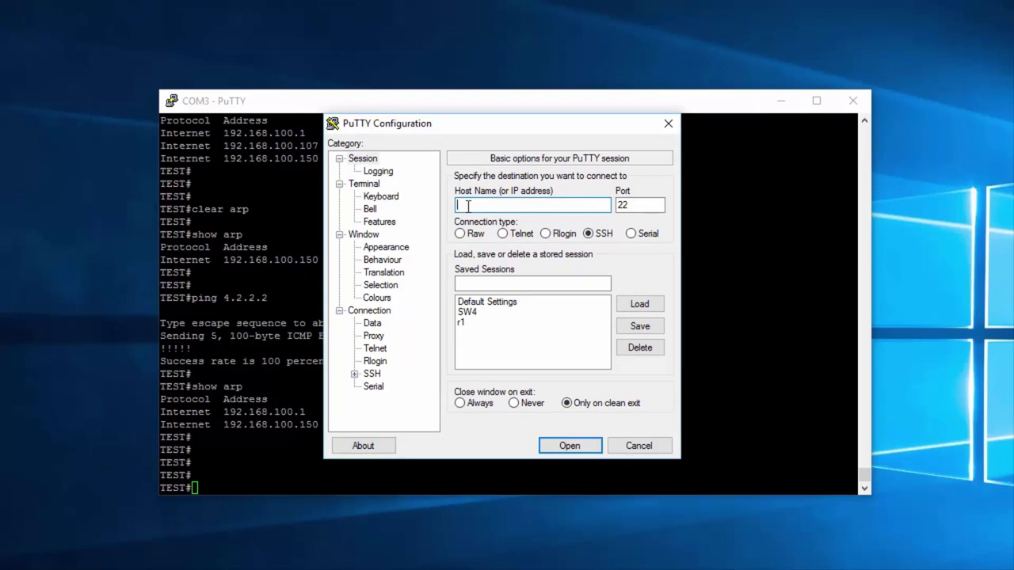
# Step: Open a Telnet session on port 23 to 192.168.100.150 and centre its window
pyautogui.write('192.168.100.150')
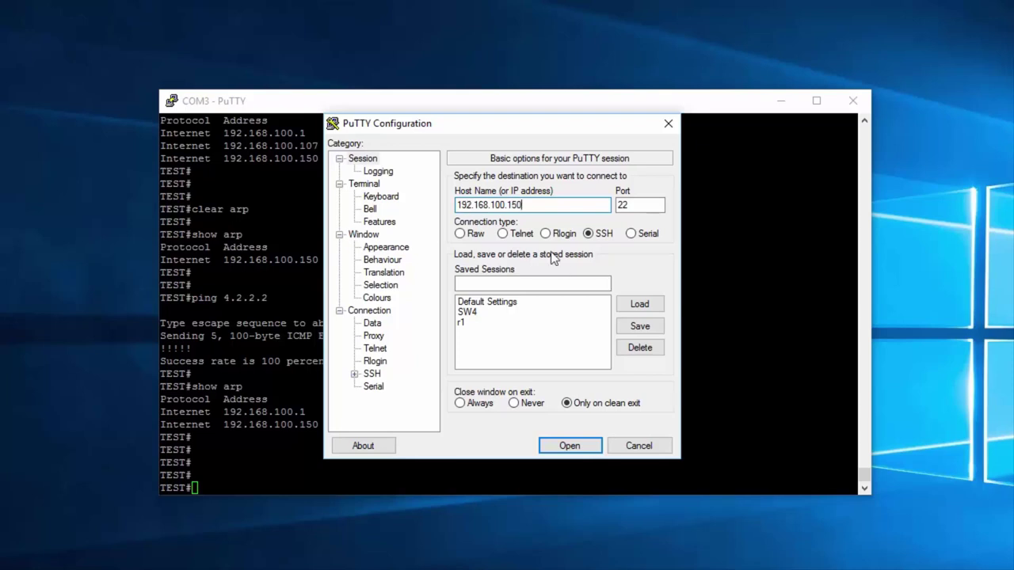
pyautogui.click(502, 233)
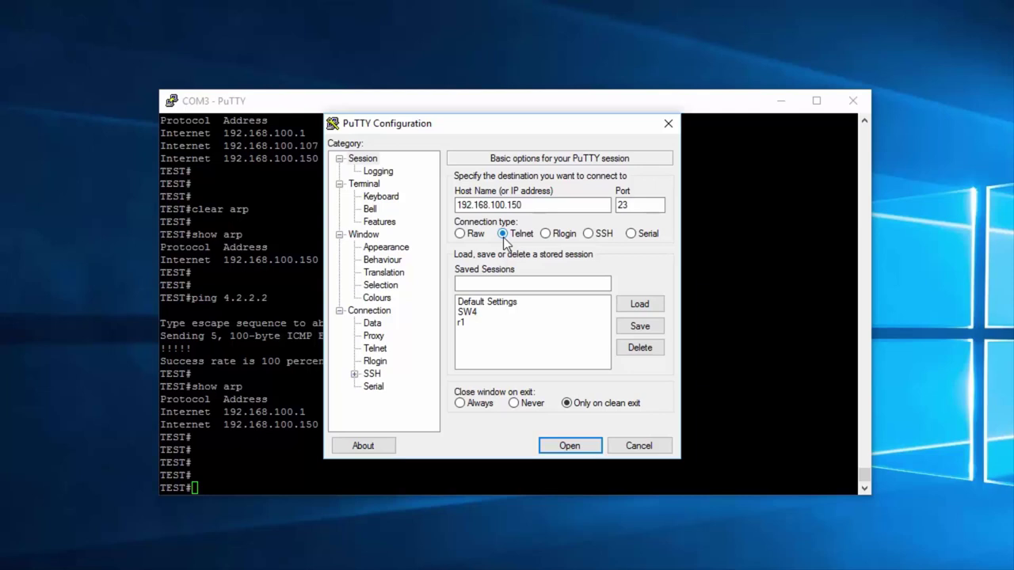
pyautogui.click(569, 446)
pyautogui.moveTo(322, 70); pyautogui.dragTo(538, 145)
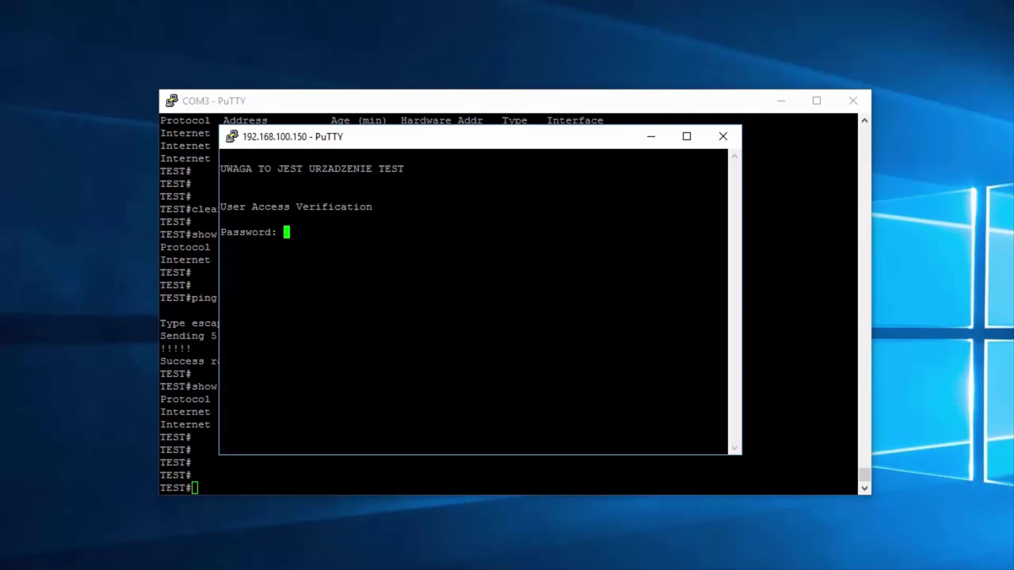
# Step: Log in with the login password, then run en and enter the enable password for TEST#
pyautogui.press('Return')
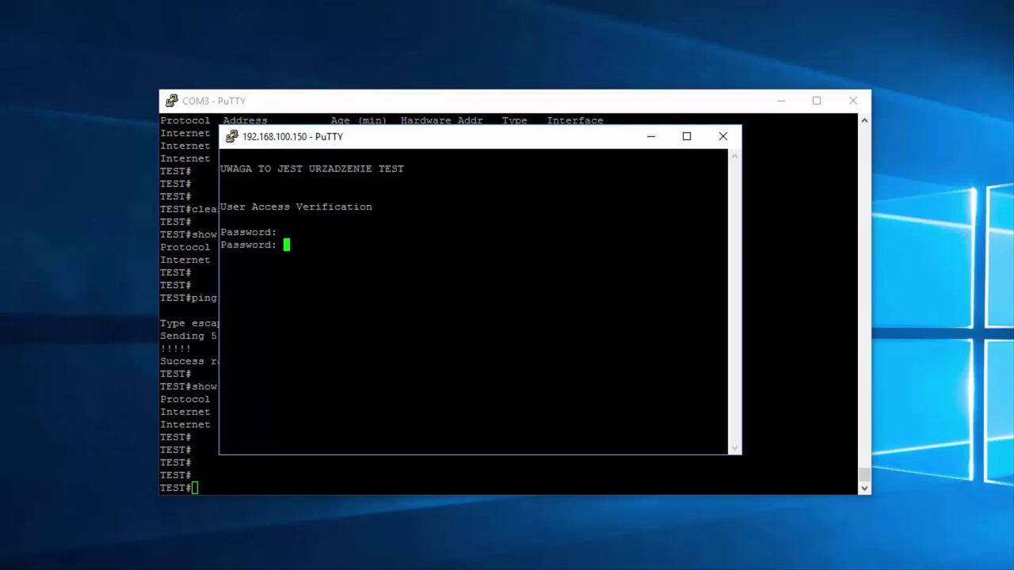
pyautogui.press('Return')
pyautogui.press('Return')
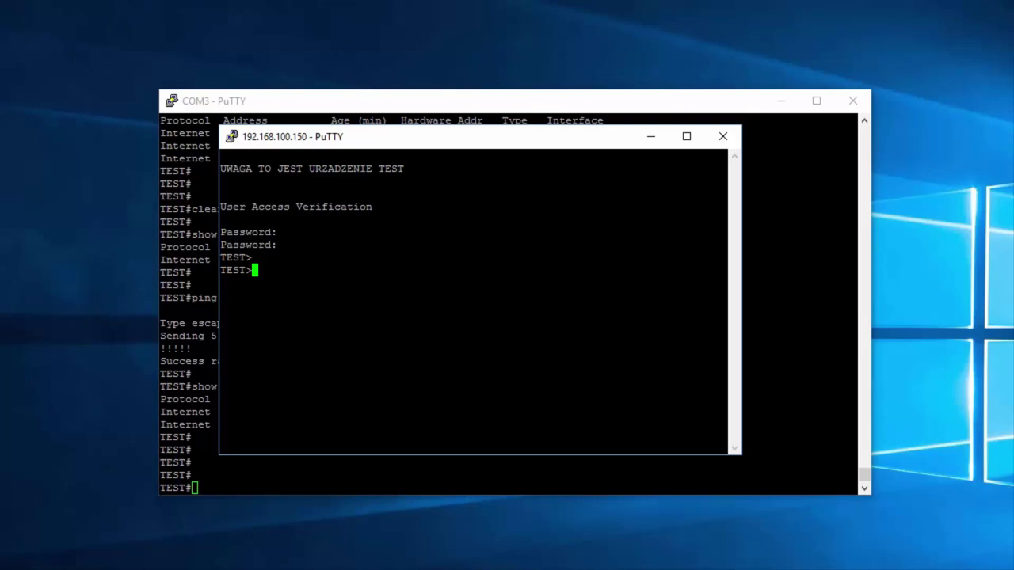
pyautogui.write('en')
pyautogui.press('Return')
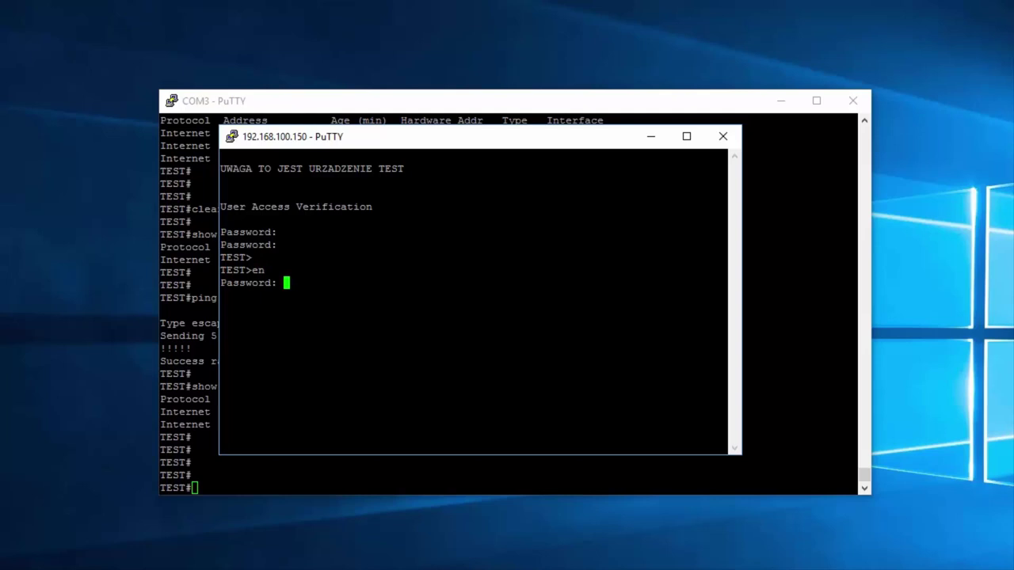
pyautogui.press('Return')
pyautogui.press('Return')
pyautogui.press('Return')
pyautogui.press('Return')
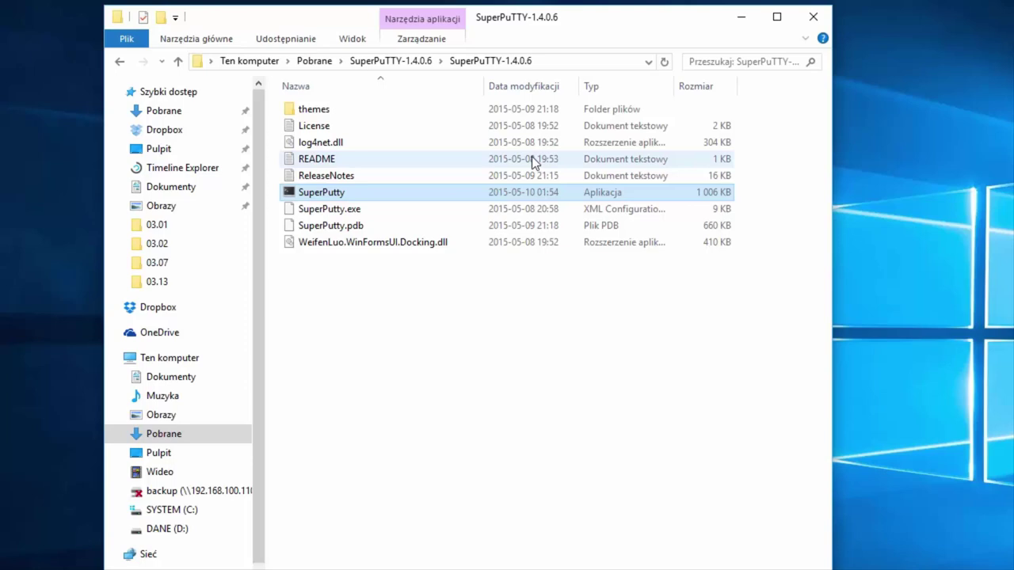
# Step: Launch SuperPuTTY from its download folder, move it aside, and close the folder window
pyautogui.doubleClick(321, 195)
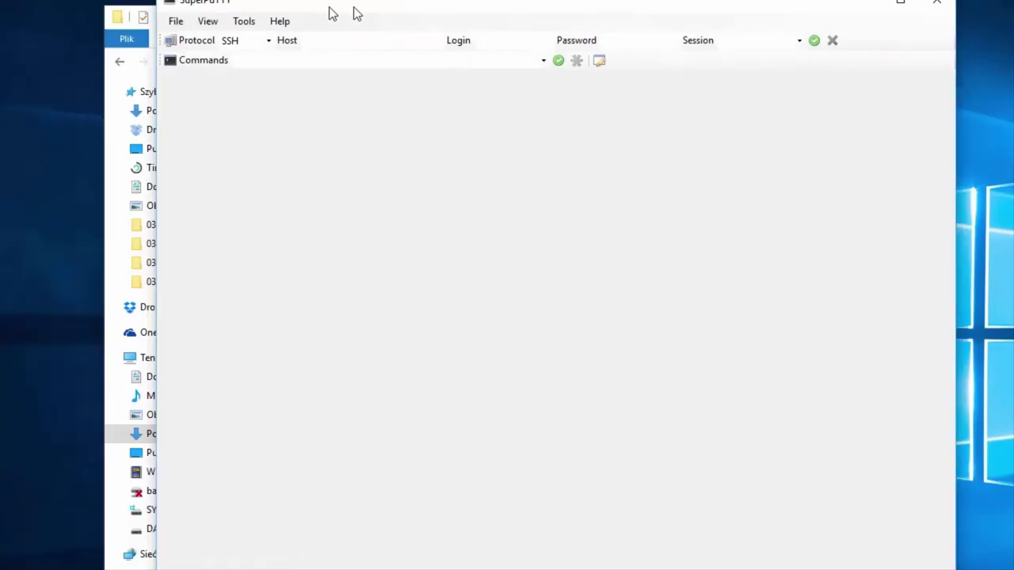
pyautogui.moveTo(328, 11); pyautogui.dragTo(261, 35)
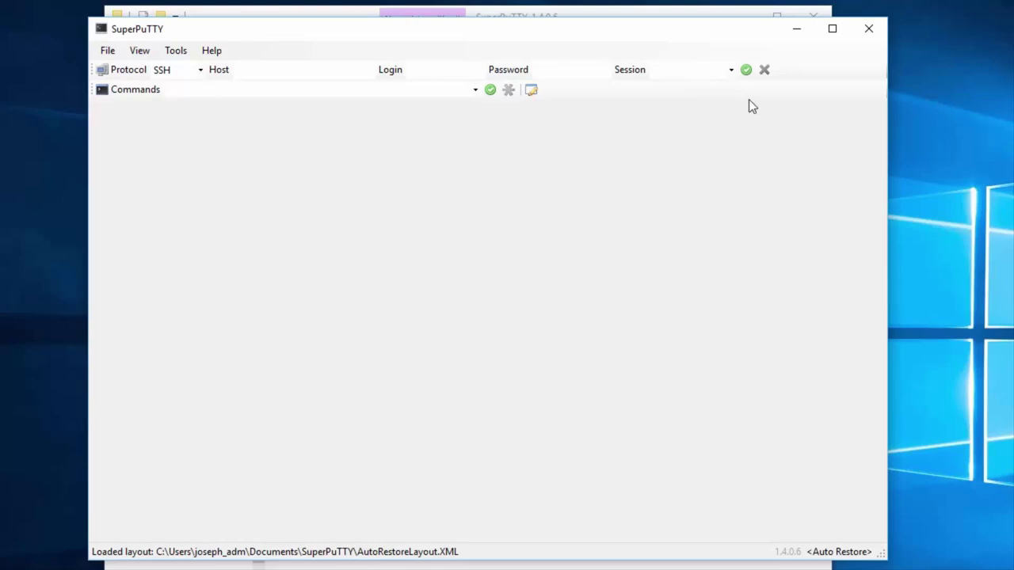
pyautogui.hotkey('alt', 'Tab')
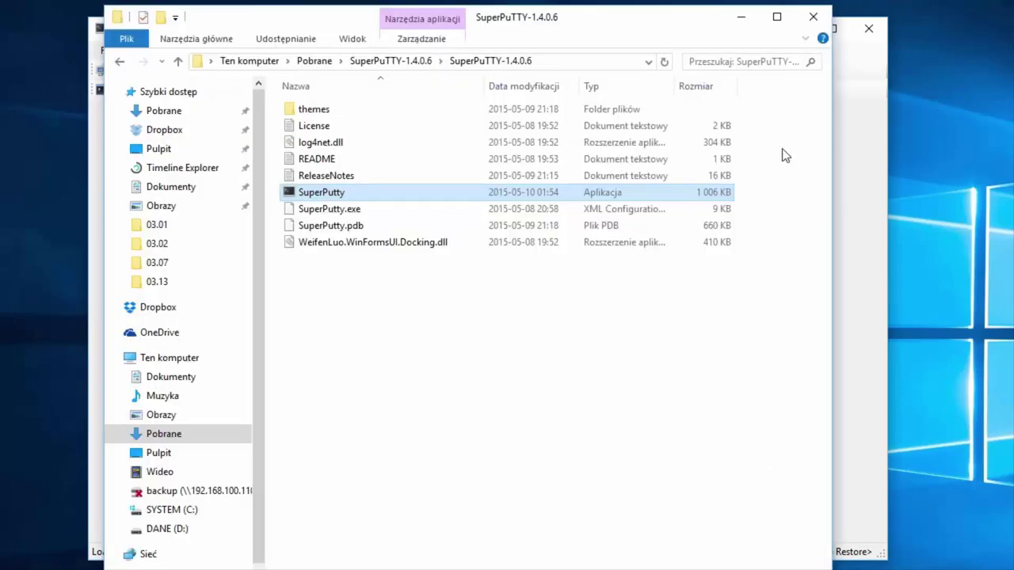
pyautogui.click(813, 18)
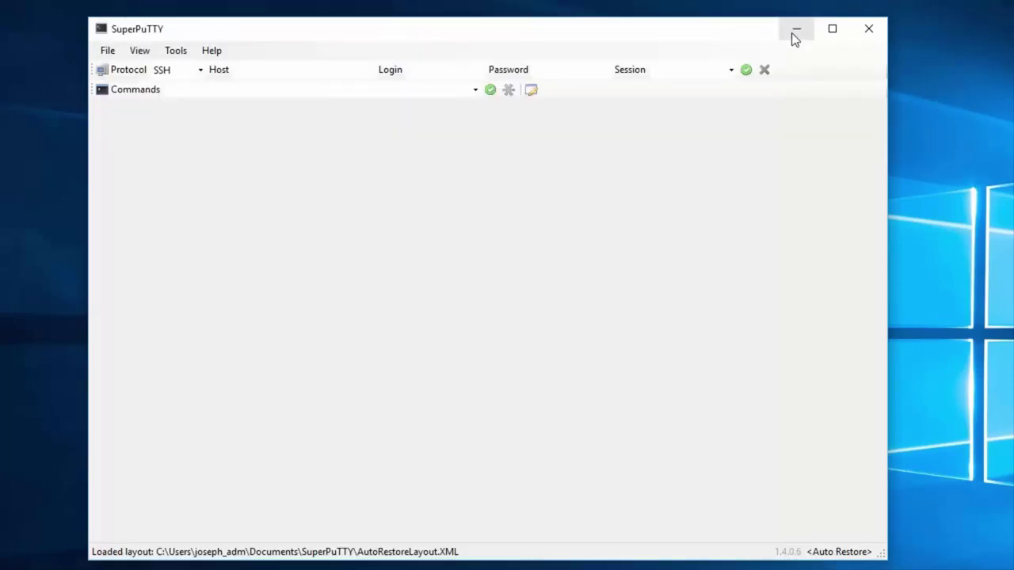
# Step: Close the 192.168.100.150 and COM3 PuTTY sessions, confirming each exit with OK
pyautogui.moveTo(769, 36); pyautogui.dragTo(753, 287)
pyautogui.click(693, 112)
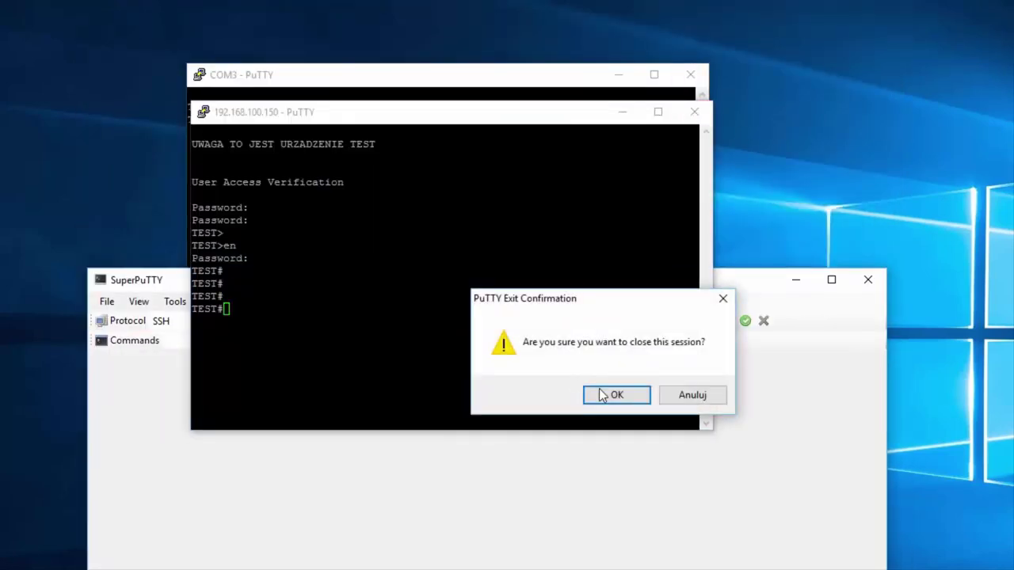
pyautogui.click(596, 391)
pyautogui.click(690, 75)
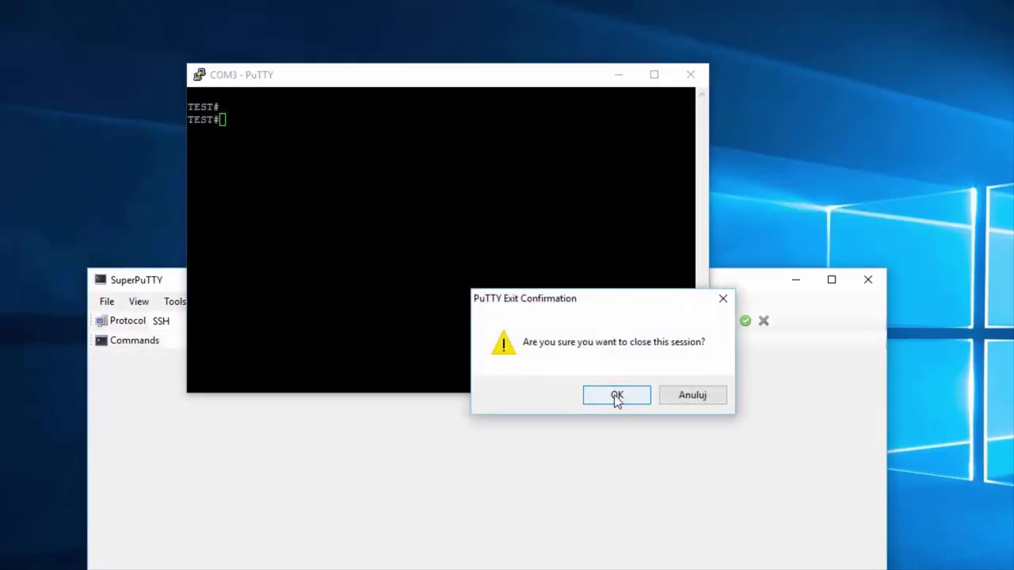
pyautogui.click(615, 395)
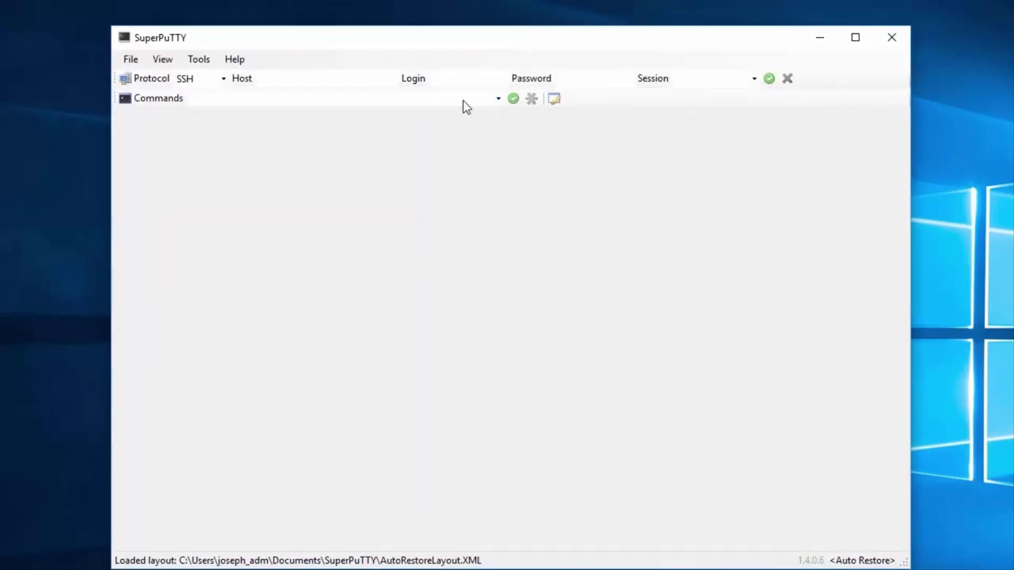
# Step: Connect SuperPuTTY to host com3 with the Serial protocol and wake the console prompt
pyautogui.click(223, 79)
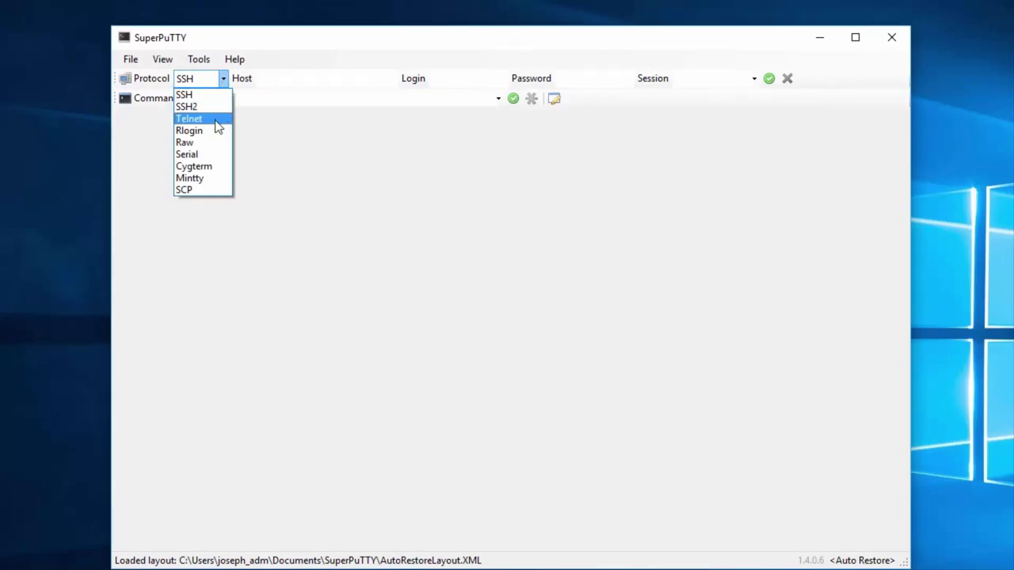
pyautogui.click(195, 154)
pyautogui.click(309, 82)
pyautogui.write('com3')
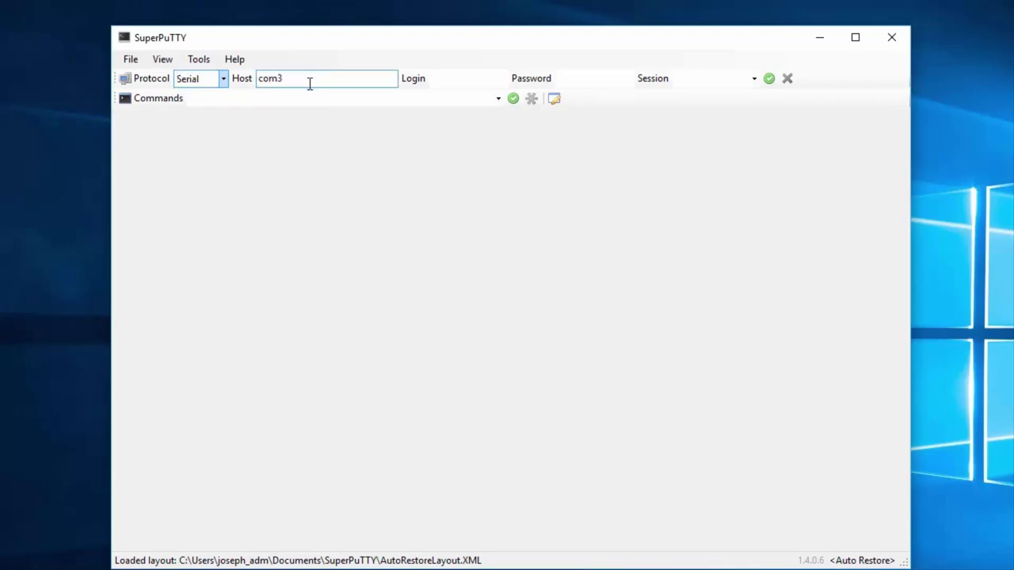
pyautogui.press('Return')
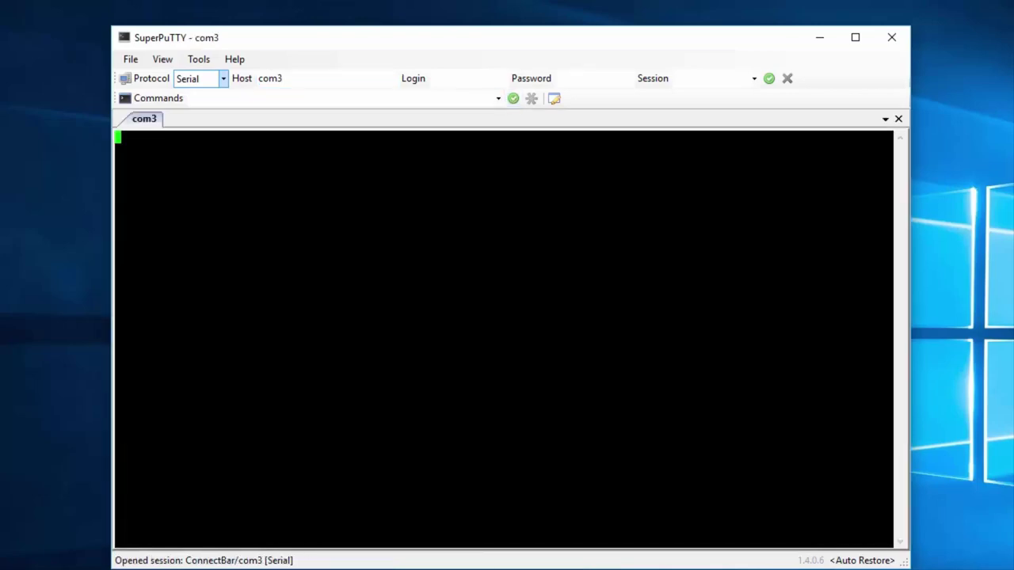
pyautogui.press('Return')
pyautogui.press('Return')
pyautogui.press('Return')
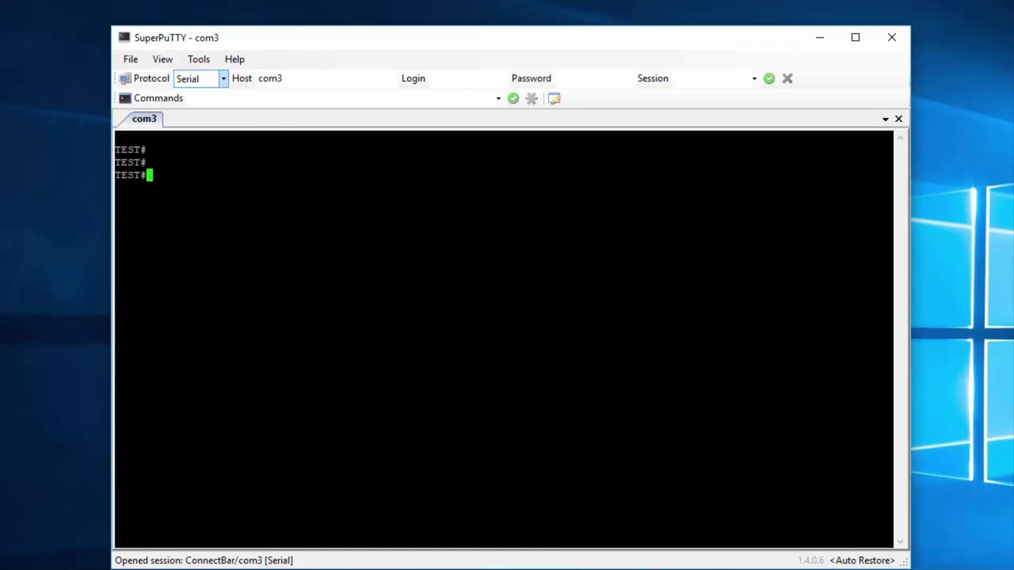
# Step: Replace the com3 host with 192.168.100.150, choose Telnet, and connect
pyautogui.click(308, 79)
pyautogui.press('BackSpace')
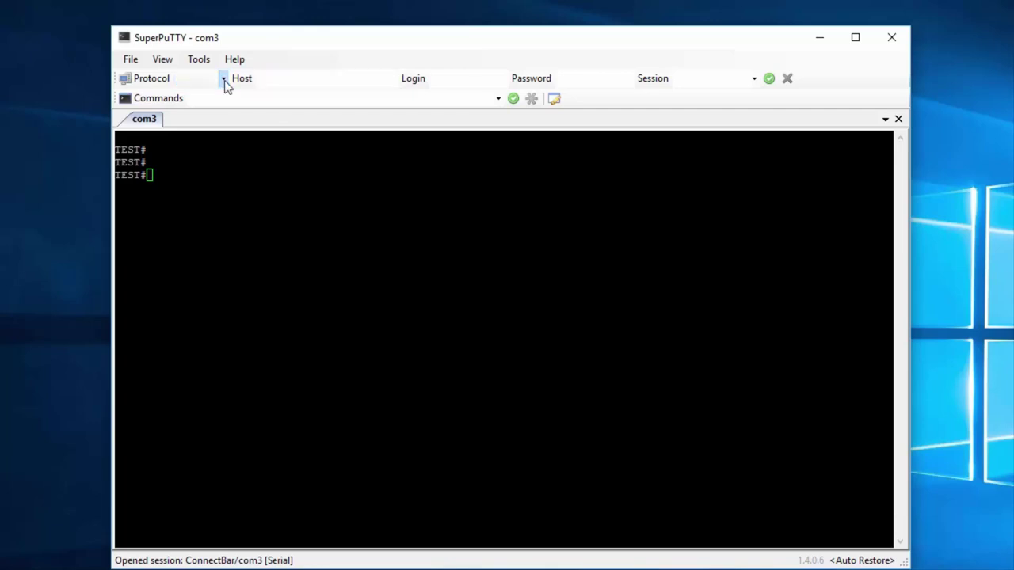
pyautogui.click(224, 79)
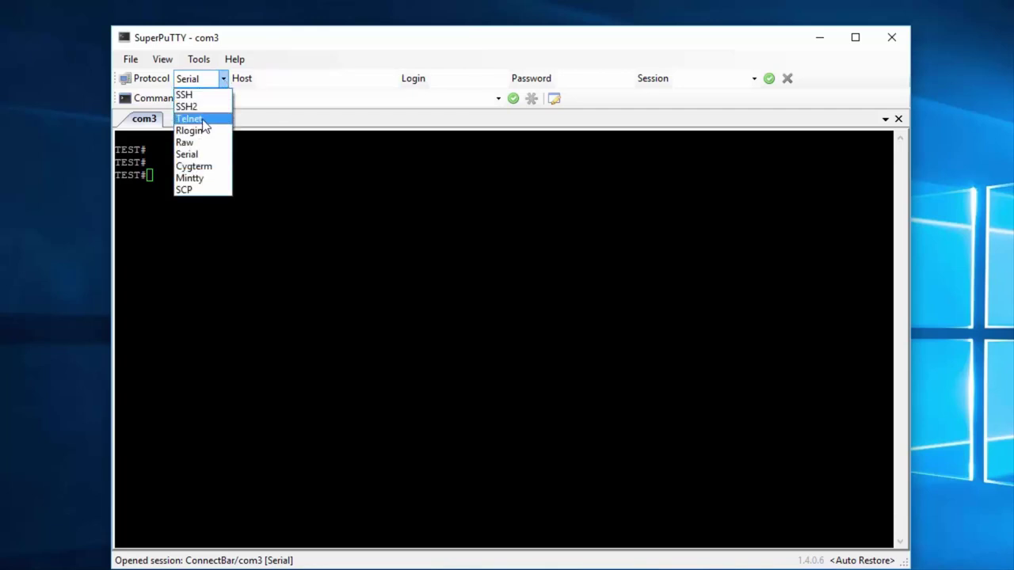
pyautogui.click(210, 120)
pyautogui.click(280, 79)
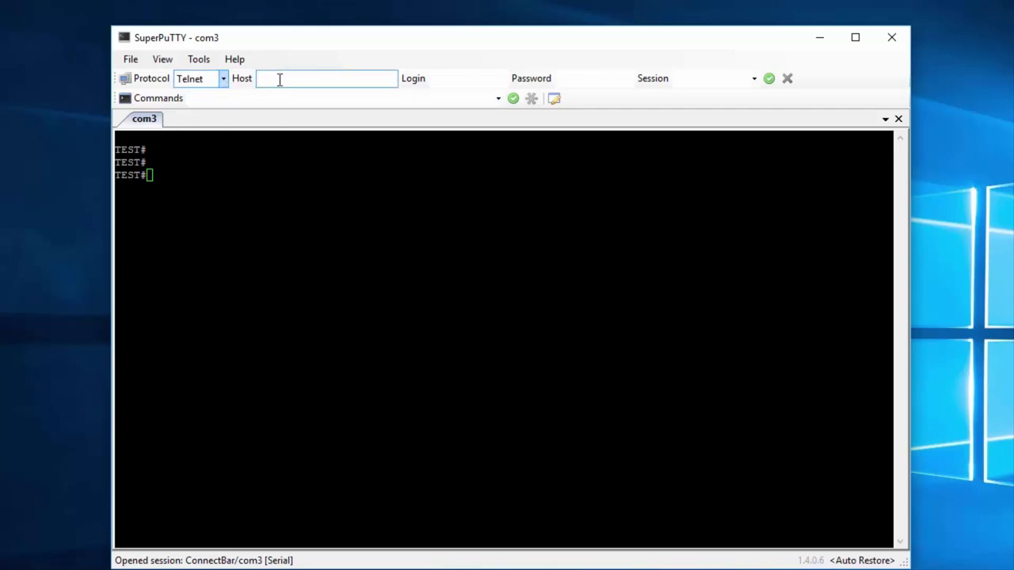
pyautogui.write('192.168.100.150')
pyautogui.click(769, 79)
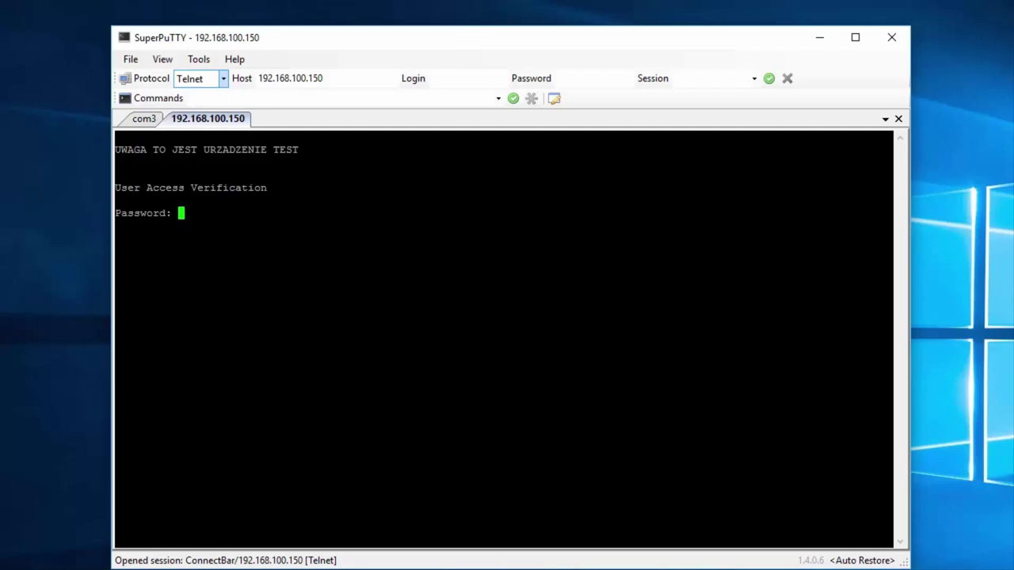
# Step: Enter the login password, then run en and the enable password to reach TEST#
pyautogui.press('Return')
pyautogui.press('Return')
pyautogui.press('Return')
pyautogui.press('Return')
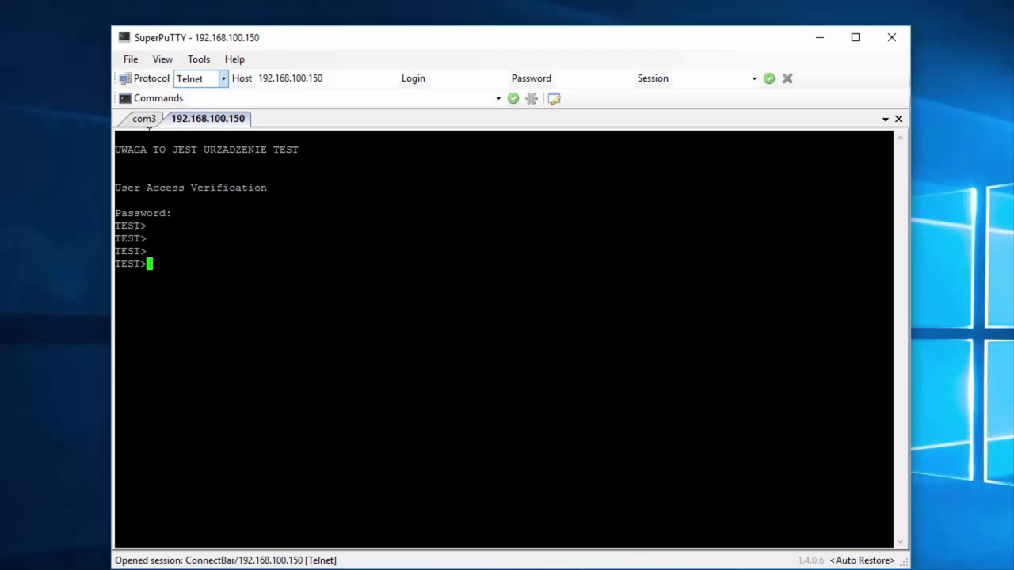
pyautogui.click(144, 123)
pyautogui.click(198, 125)
pyautogui.write('en')
pyautogui.press('Return')
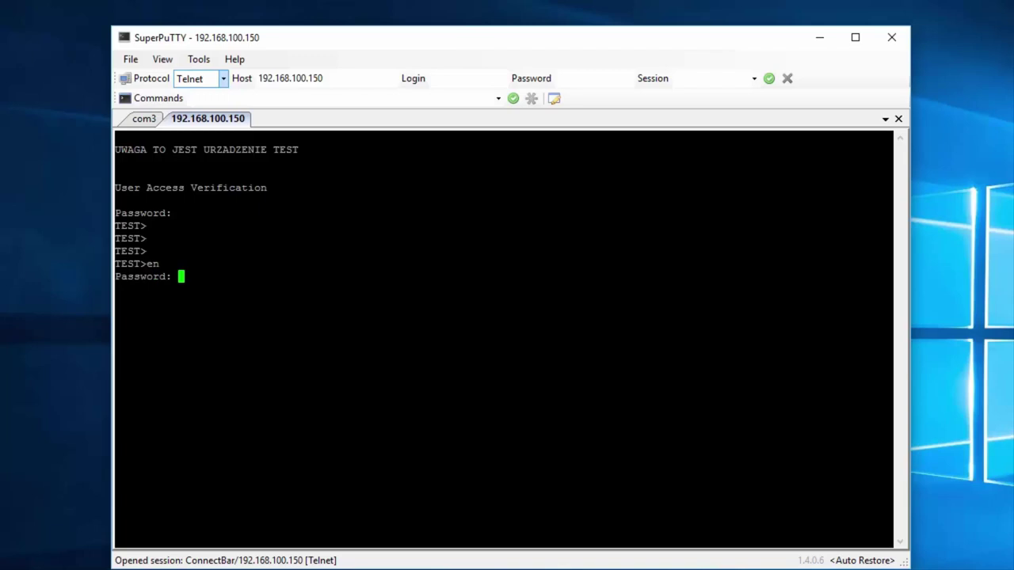
pyautogui.press('Return')
# Step: Refresh the prompts in both the com3 and 192.168.100.150 session tabs
pyautogui.click(146, 120)
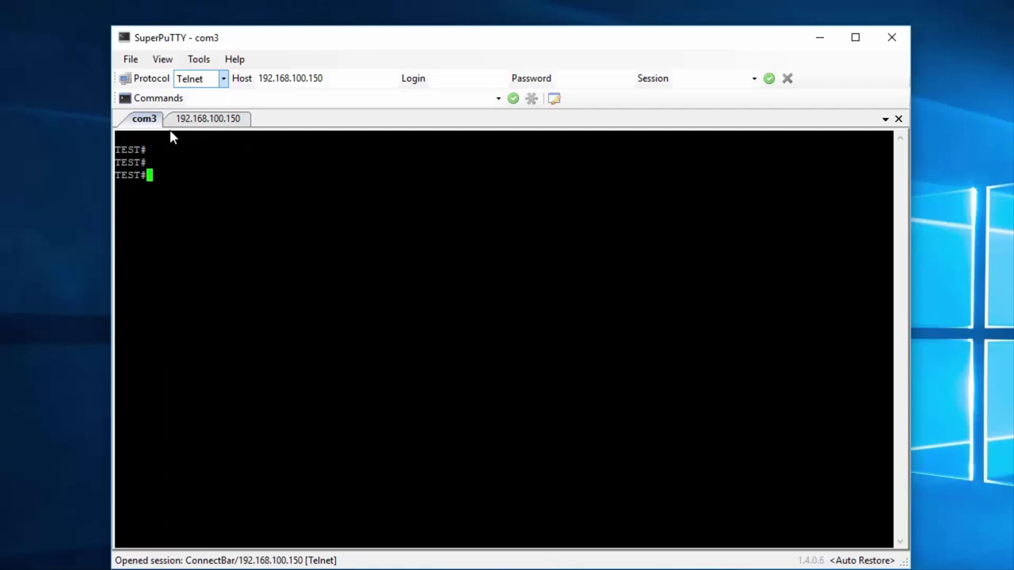
pyautogui.press('Return')
pyautogui.press('Return')
pyautogui.press('Return')
pyautogui.click(210, 124)
pyautogui.press('Return')
pyautogui.press('Return')
pyautogui.press('Return')
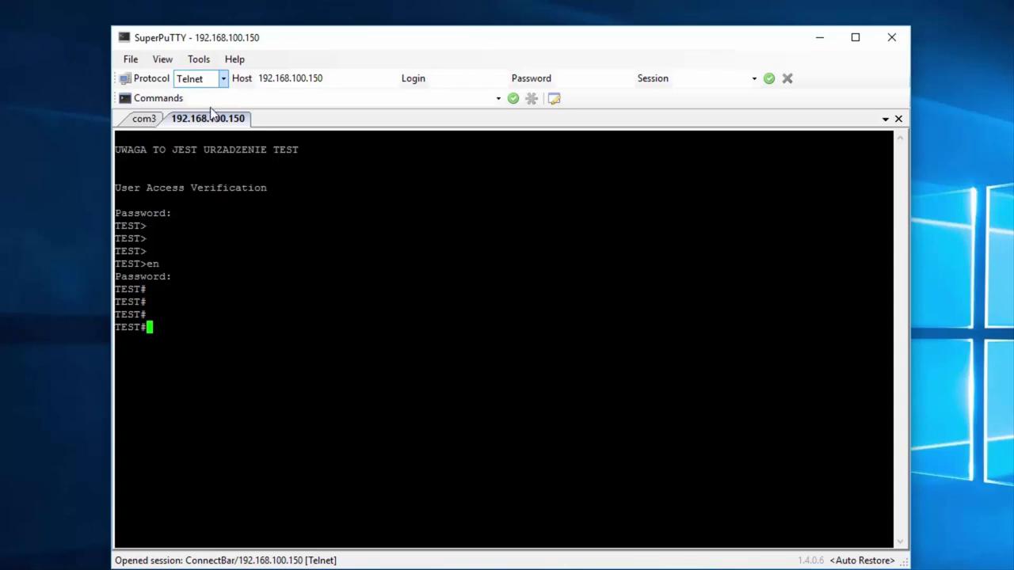
# Step: Send the show clock command from the Commands box to the switch session
pyautogui.click(223, 98)
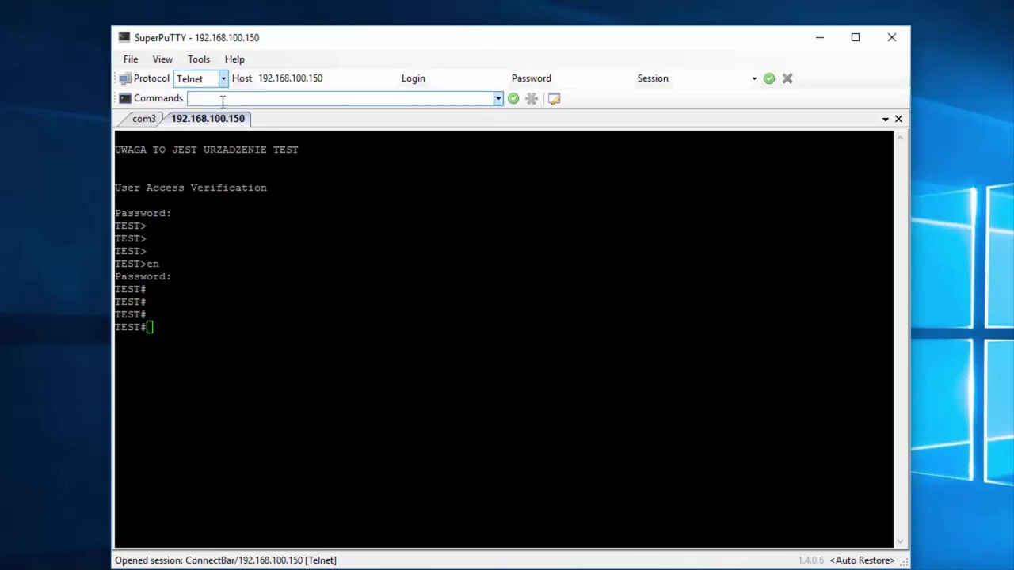
pyautogui.write('show lclock')
pyautogui.press('Return')
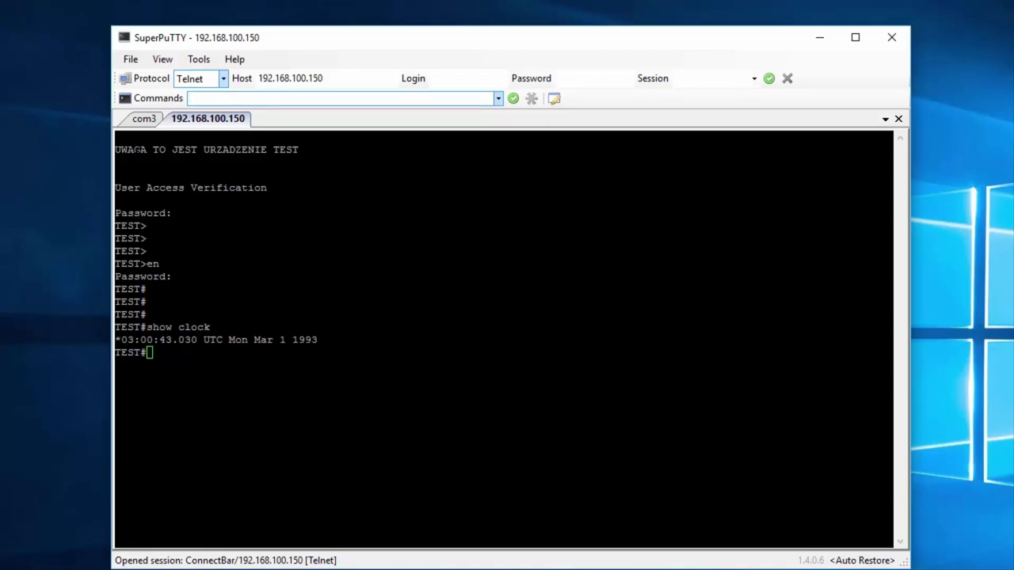
pyautogui.click(144, 119)
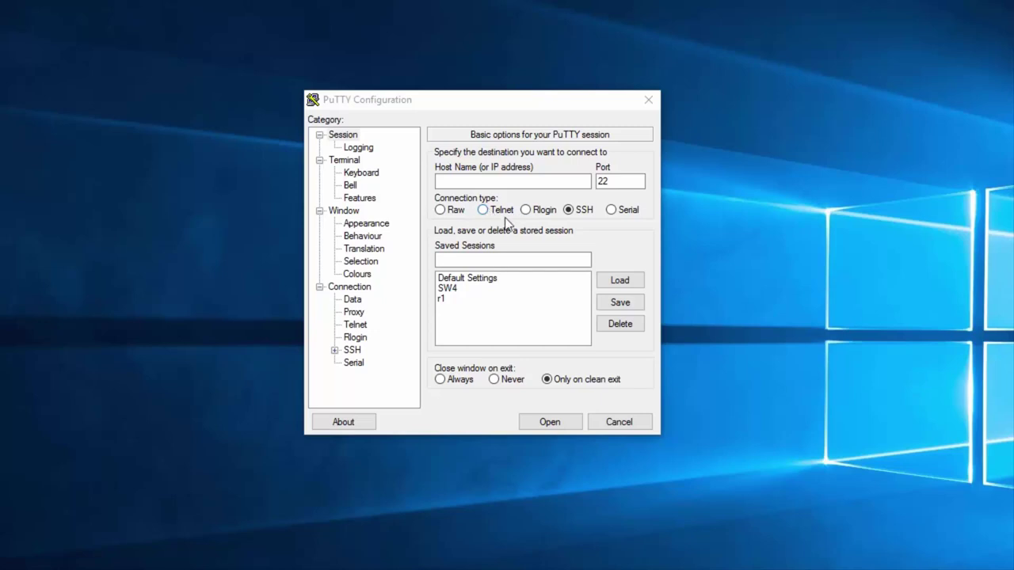
# Step: Open a PuTTY serial connection on COM3, centre the terminal, and wake the TEST# prompt
pyautogui.click(485, 210)
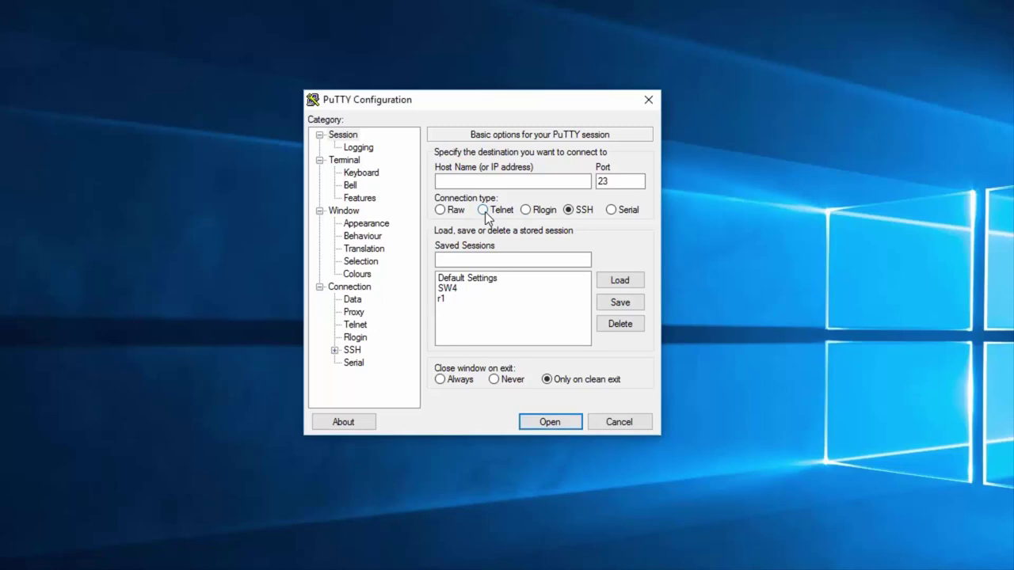
pyautogui.click(610, 211)
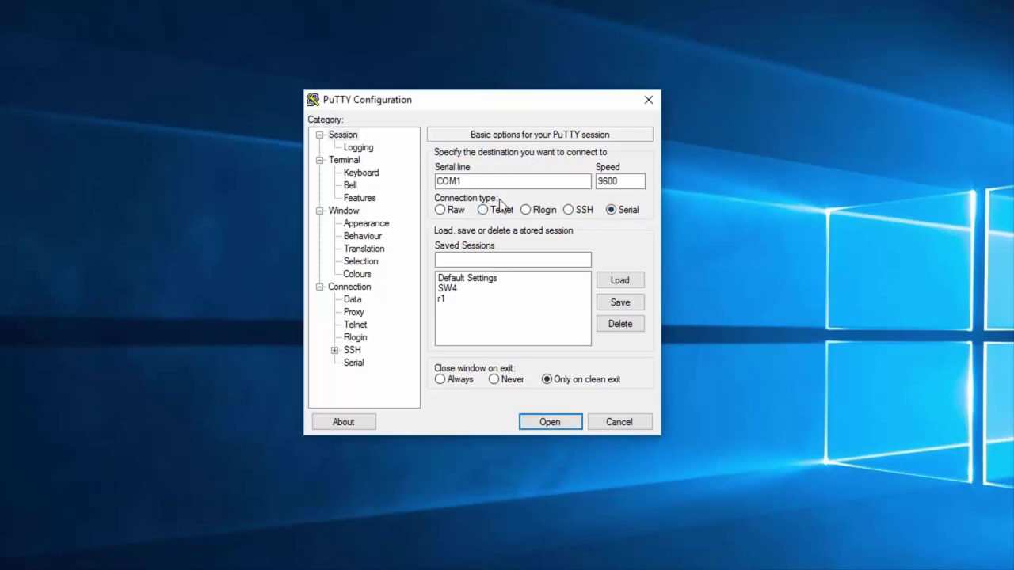
pyautogui.click(467, 182)
pyautogui.press('BackSpace')
pyautogui.write('3')
pyautogui.press('Return')
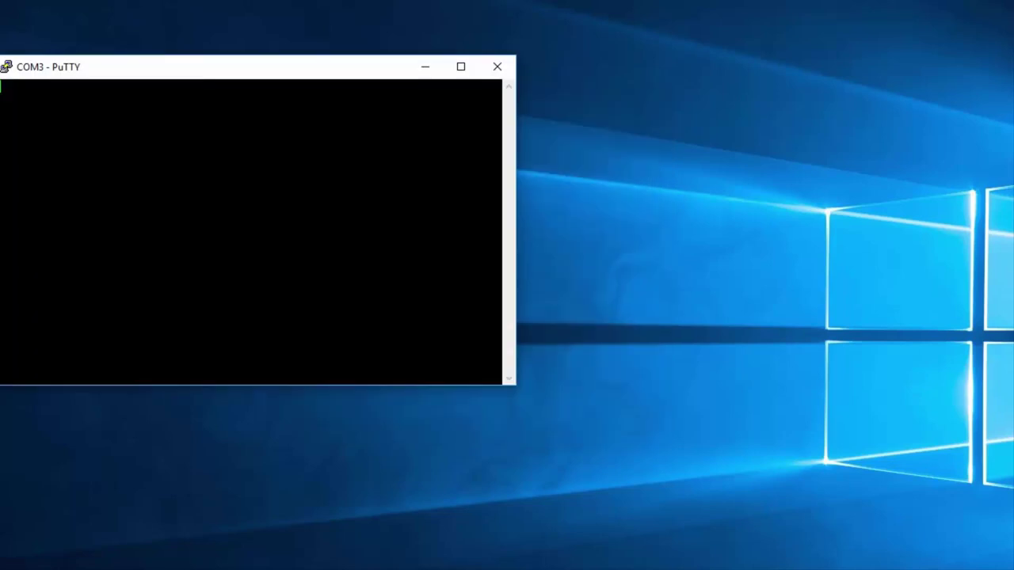
pyautogui.moveTo(258, 70); pyautogui.dragTo(514, 149)
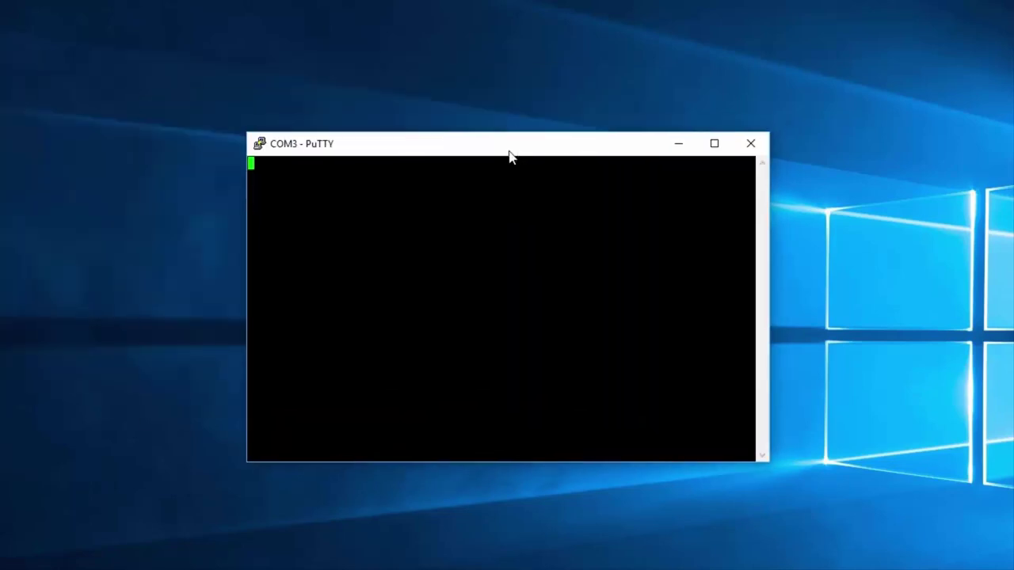
pyautogui.press('Return')
pyautogui.press('Return')
pyautogui.press('Return')
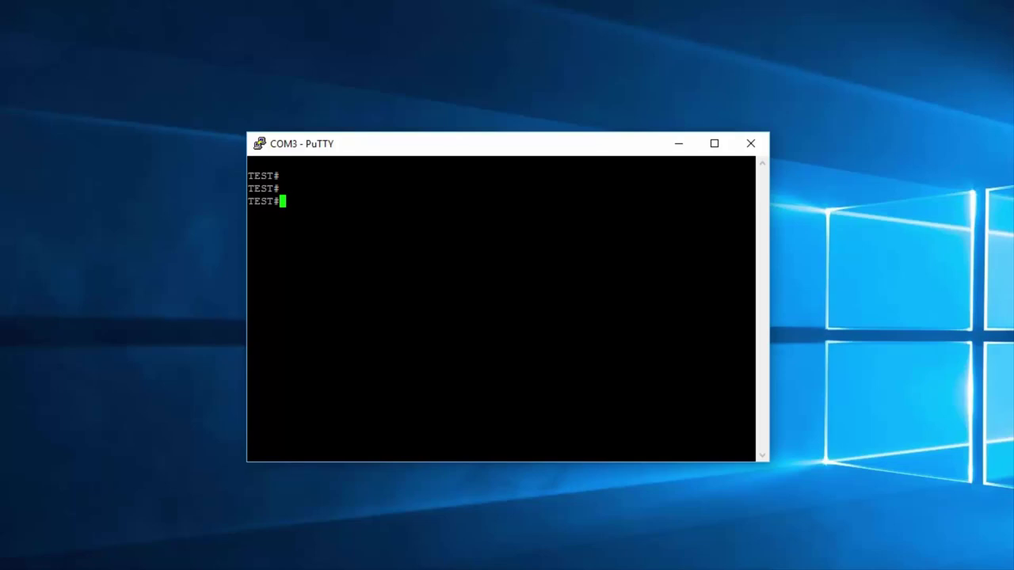
# Step: Run show flash:, highlight config.text and vlan.dat, then type 'delete flas:' at the prompt
pyautogui.write('show flash:')
pyautogui.press('Return')
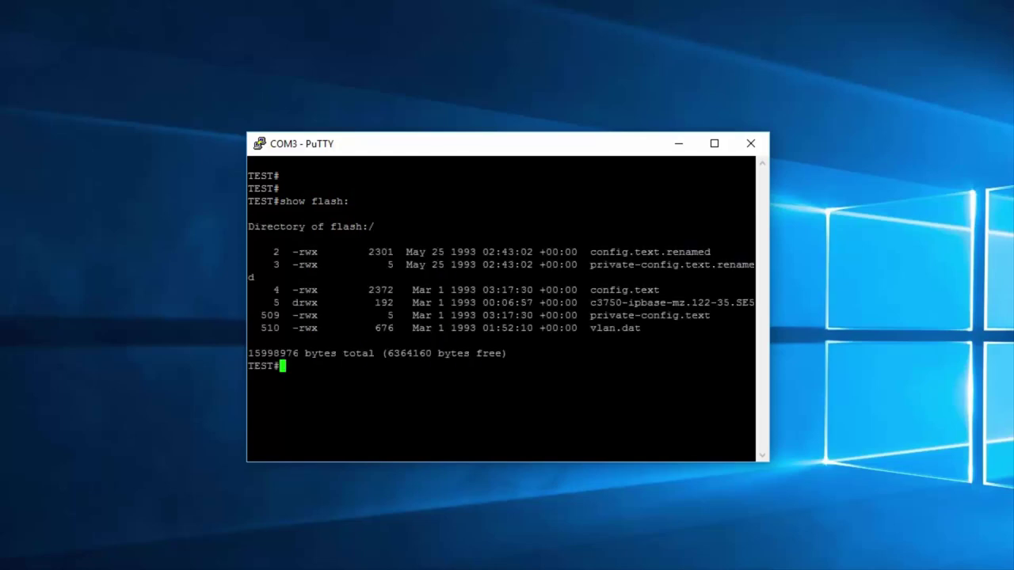
pyautogui.moveTo(754, 290); pyautogui.dragTo(592, 290)
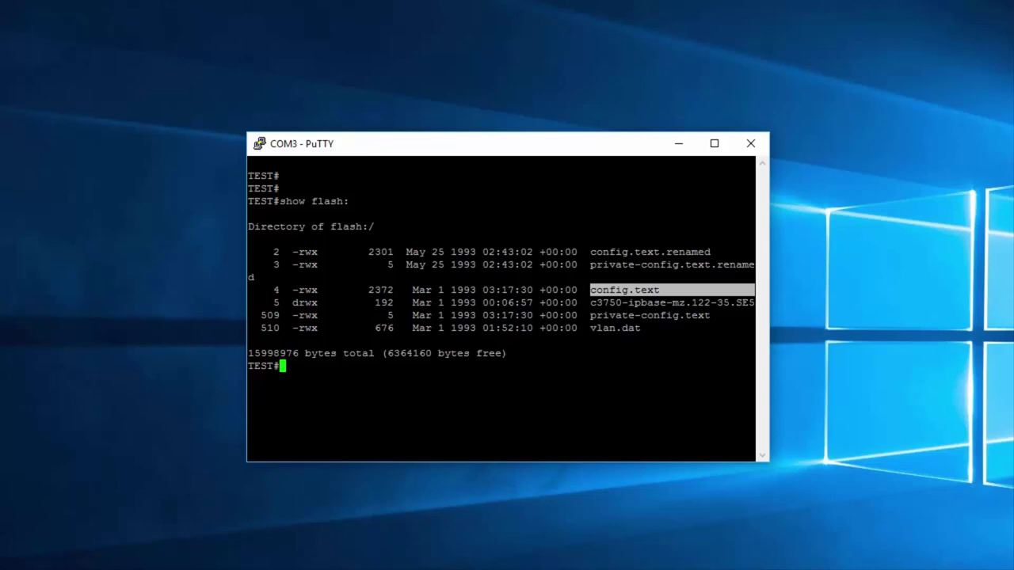
pyautogui.moveTo(753, 328); pyautogui.dragTo(591, 328)
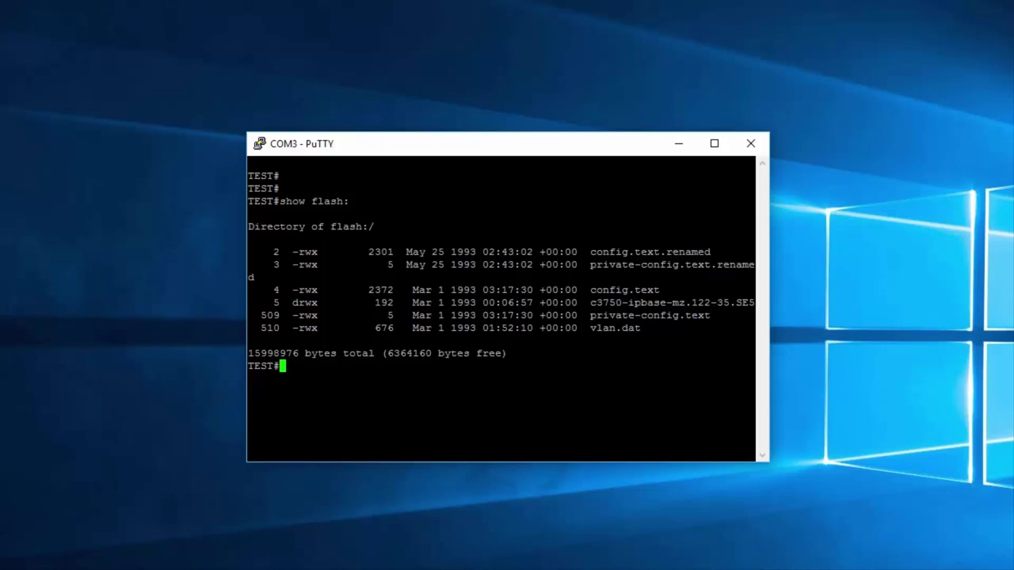
pyautogui.write('delete flas:')
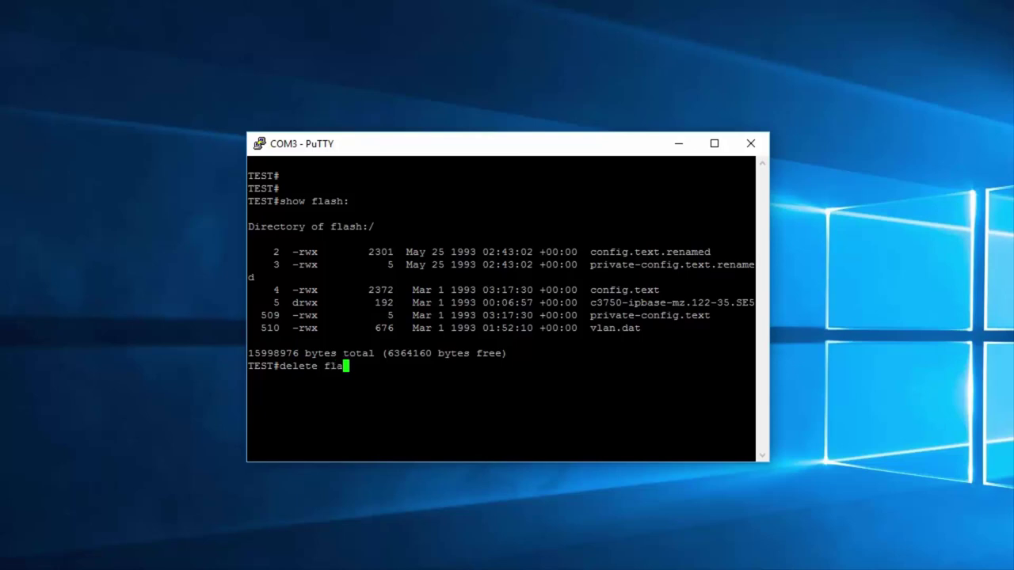